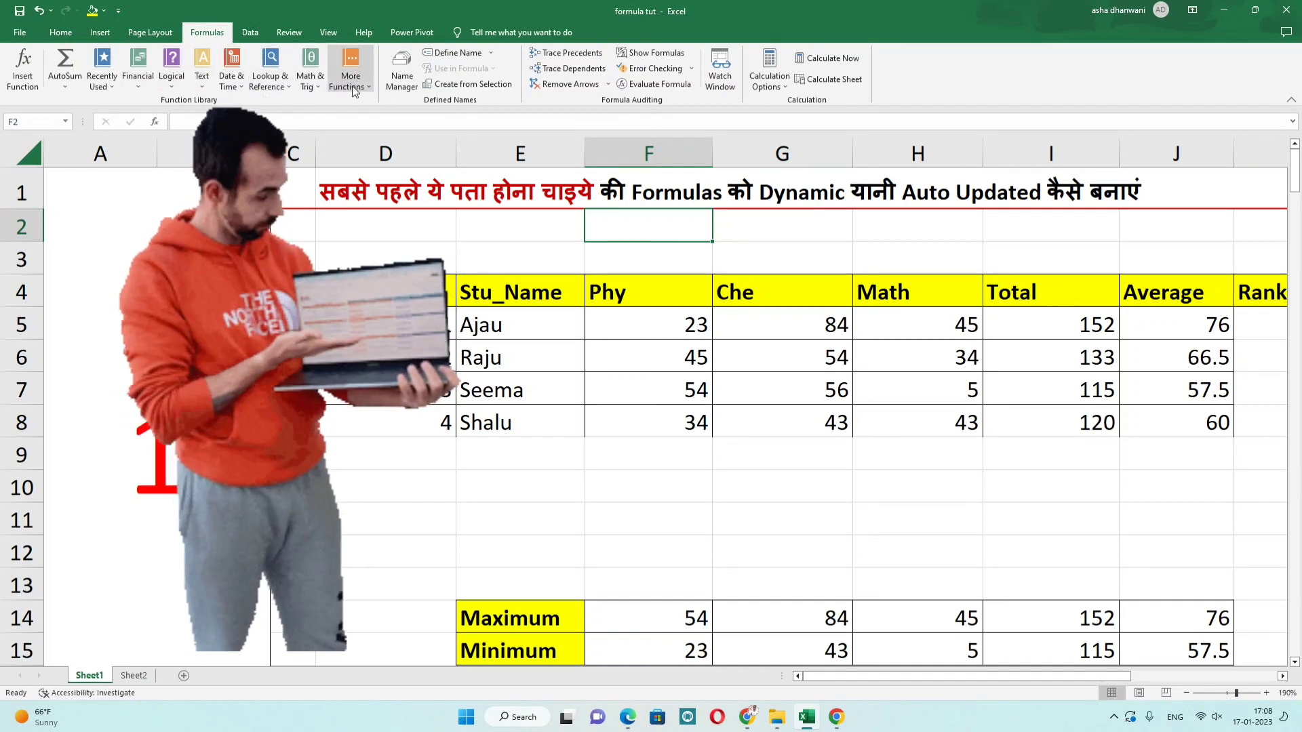
left_click(576, 256)
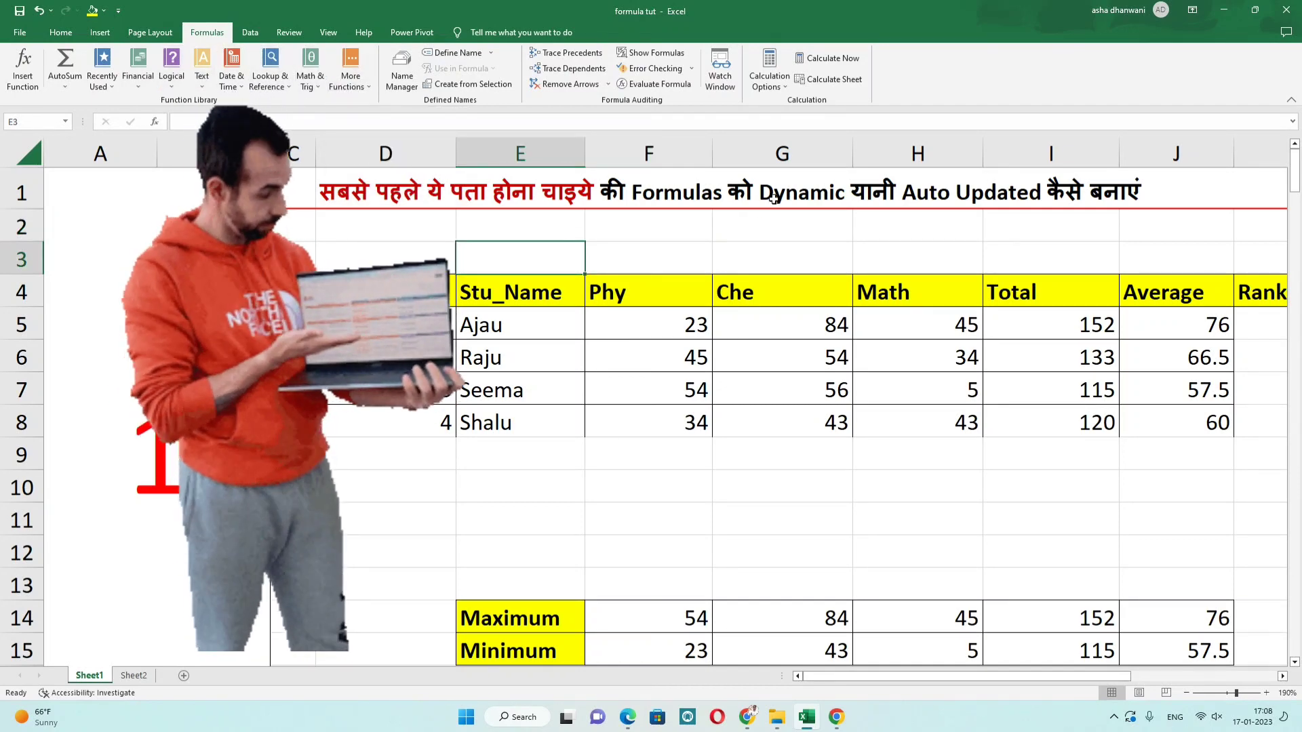
double_click(839, 196)
double_click(839, 196)
left_click(830, 200)
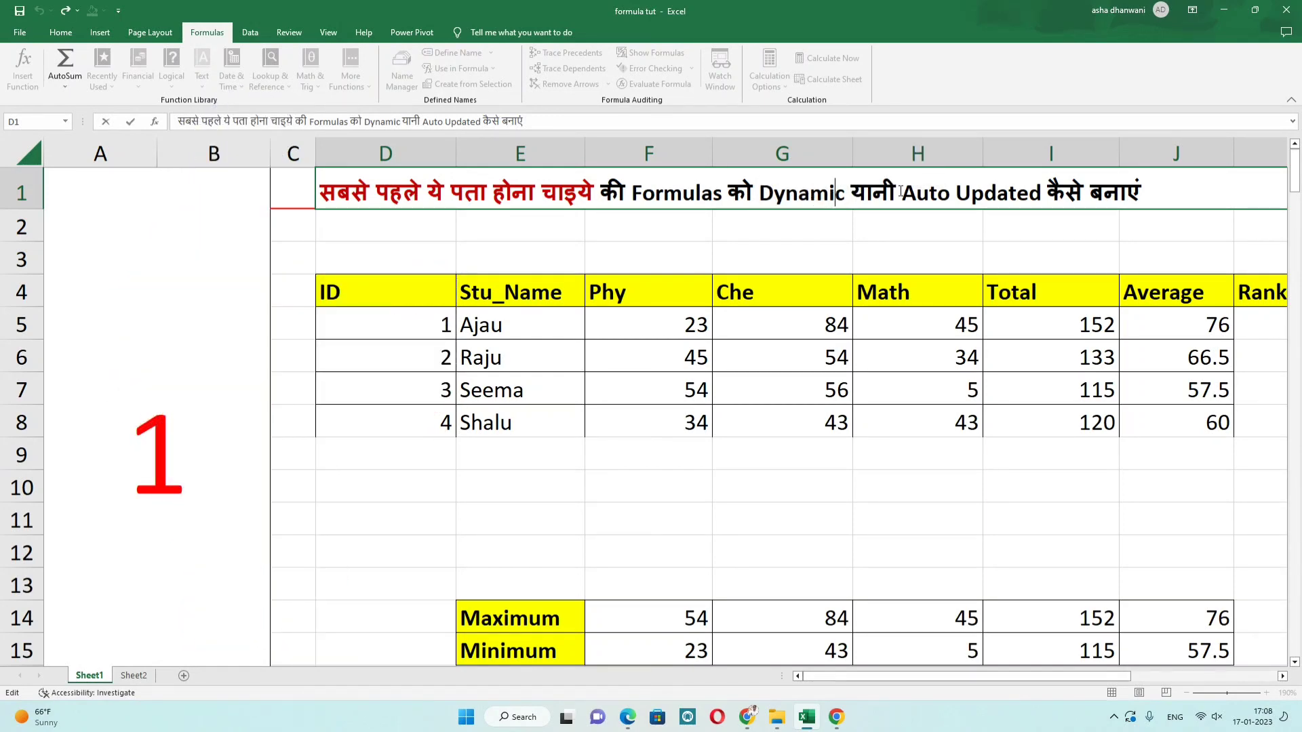
left_click_drag(901, 192, 1047, 195)
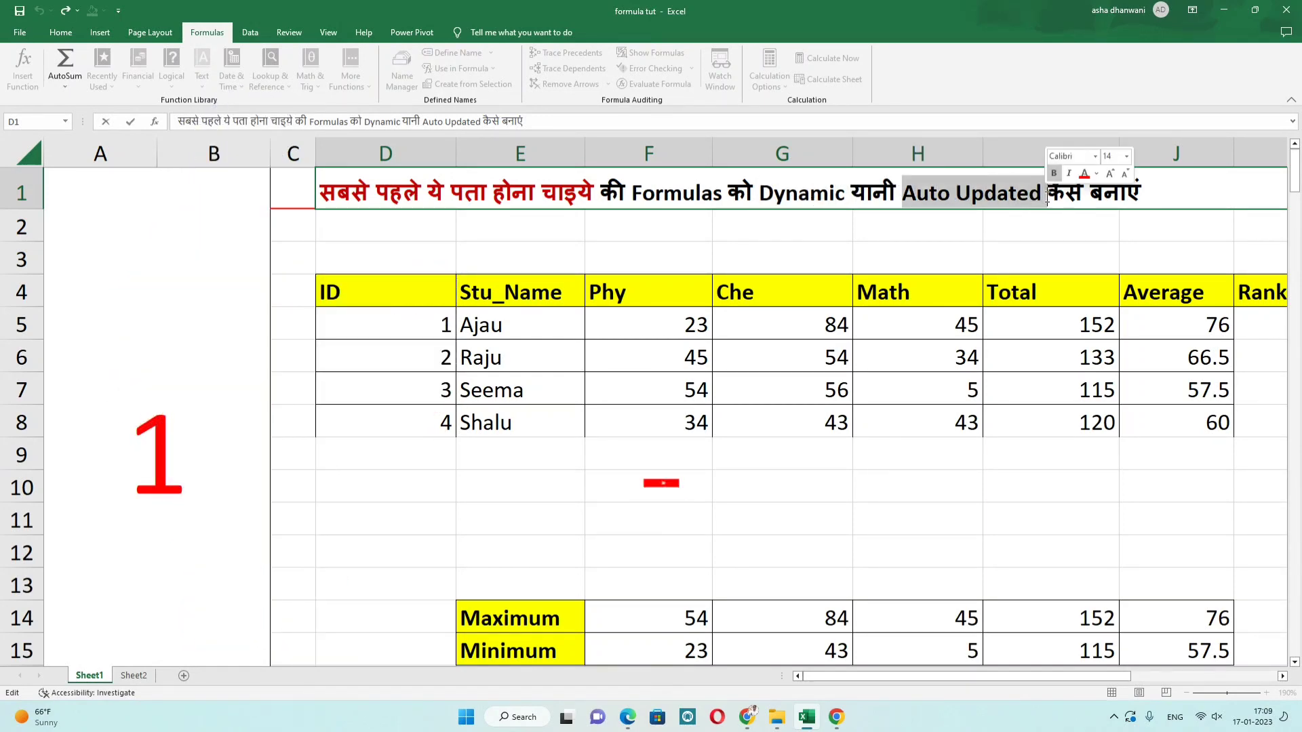
left_click(938, 263)
Examine the first student's subject marks and the SUM formula behind the Total in cell I5.
left_click_drag(510, 333, 527, 424)
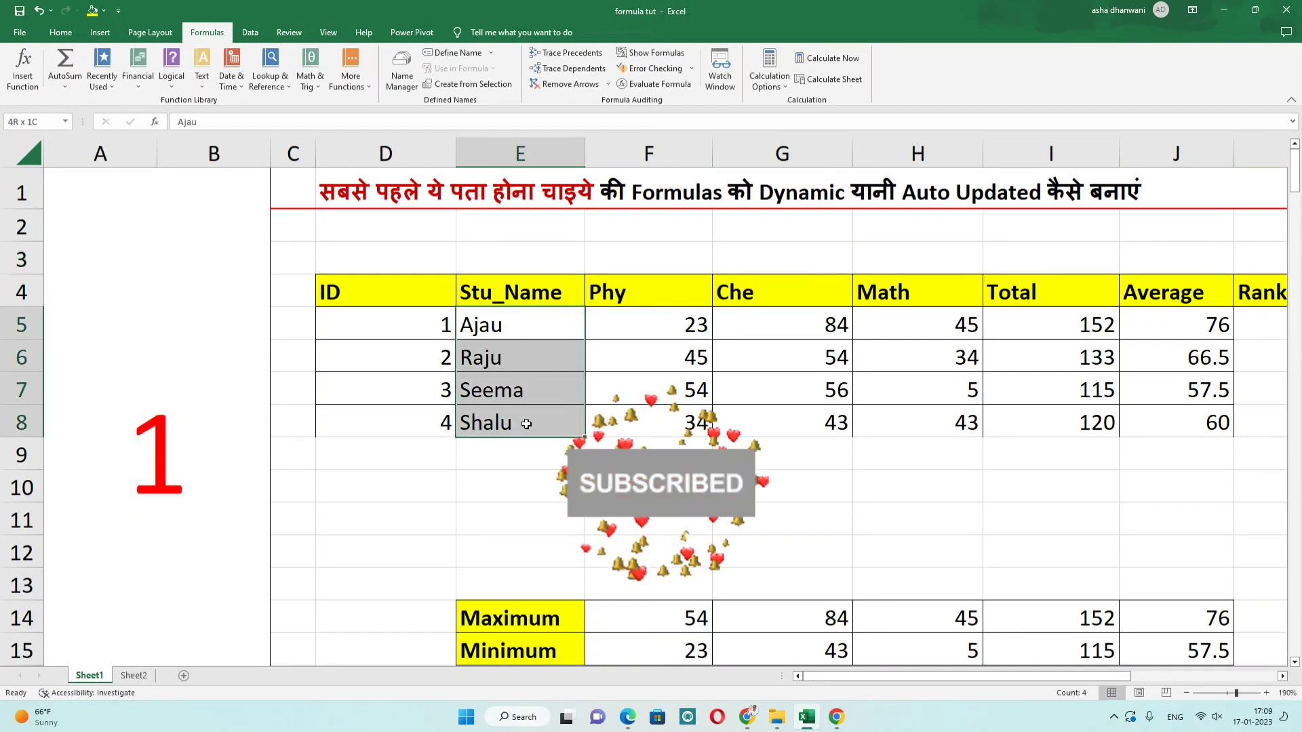
left_click(648, 328)
left_click(784, 326)
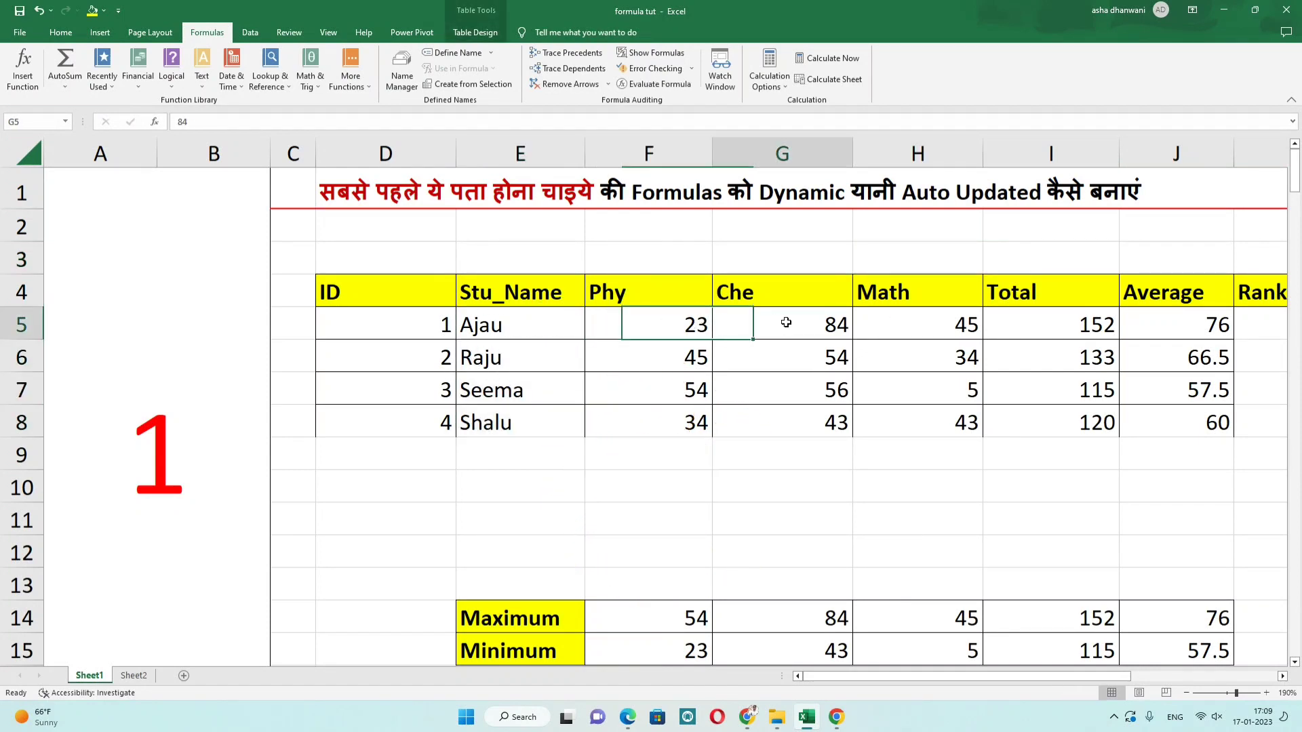
left_click(919, 330)
left_click(1053, 329)
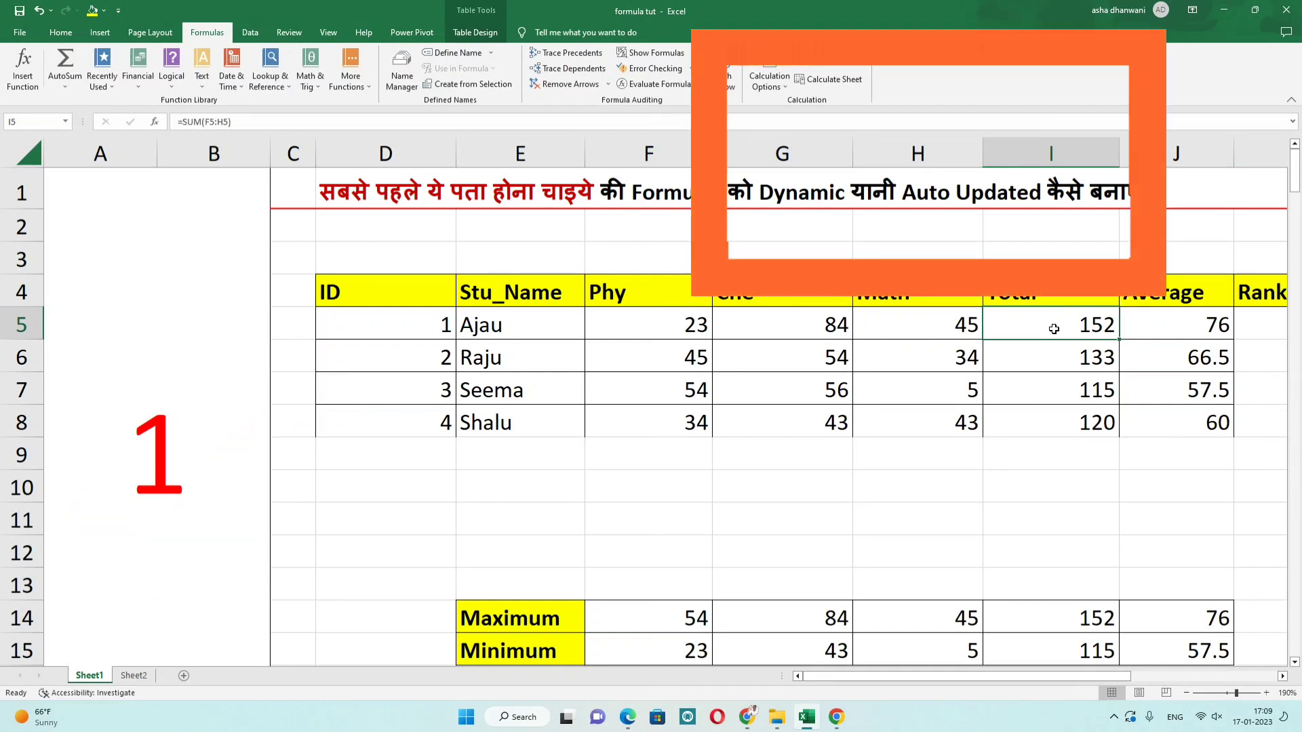
double_click(1054, 329)
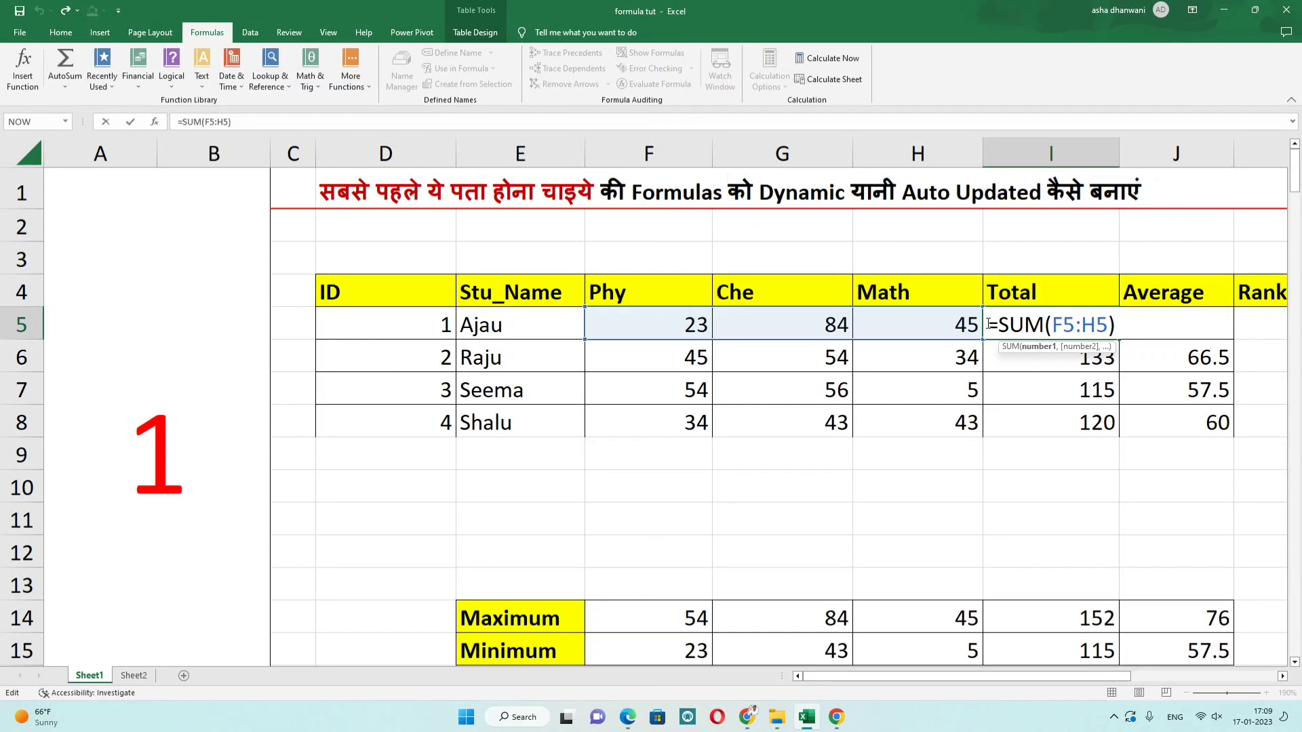
left_click_drag(989, 324, 1040, 325)
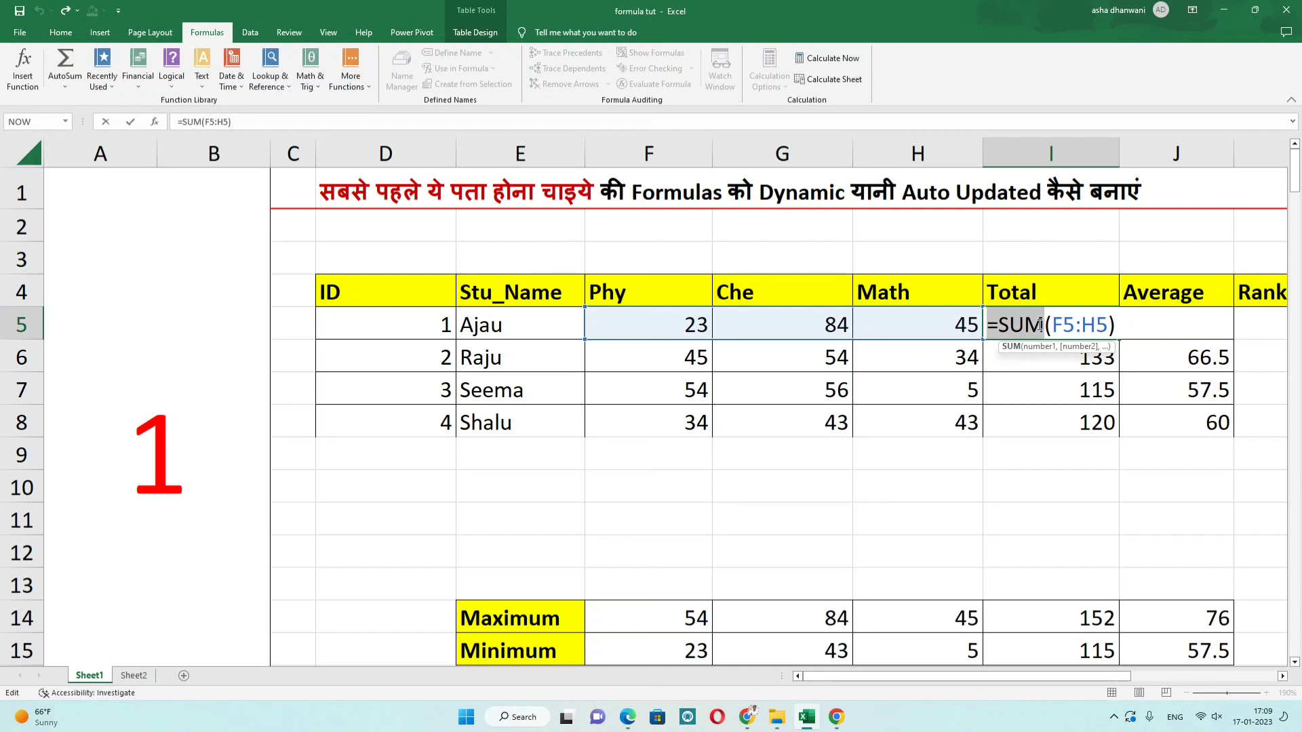
key("Return")
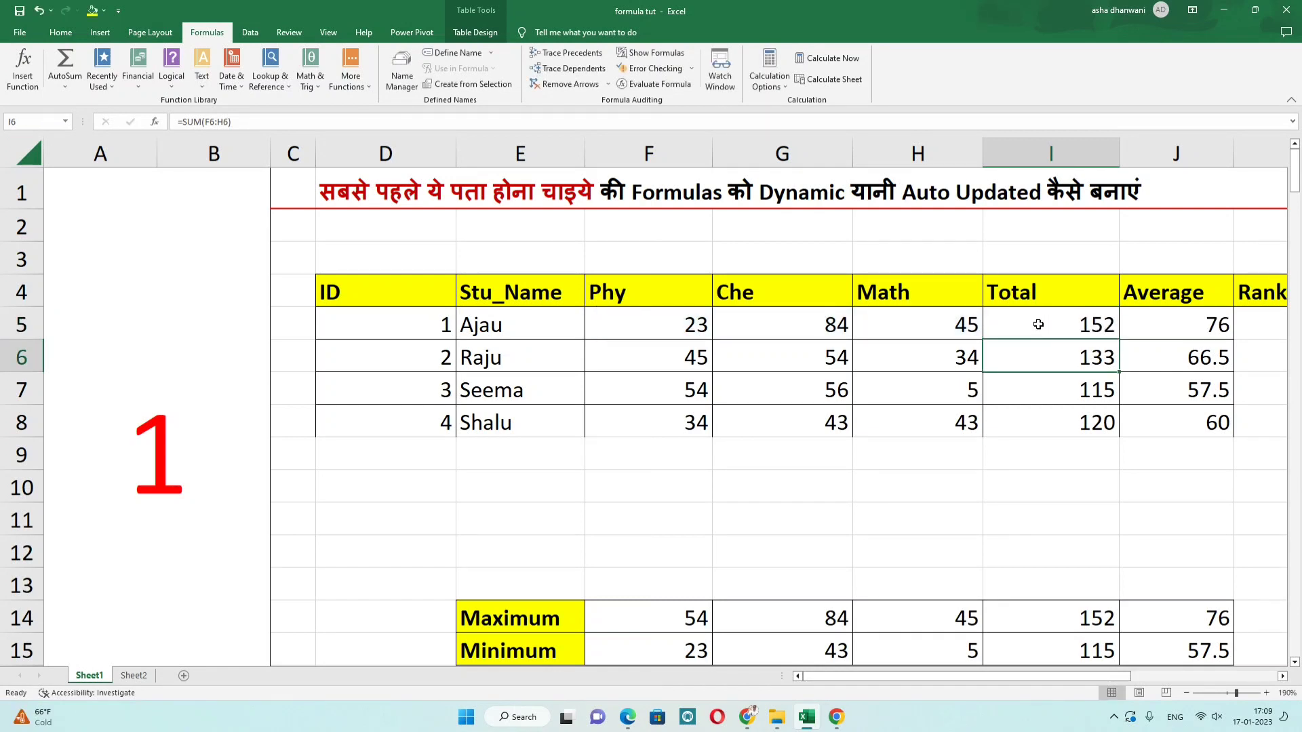
Set the first student's Che mark in cell G5 to 70 and select the recalculated Total.
left_click(778, 326)
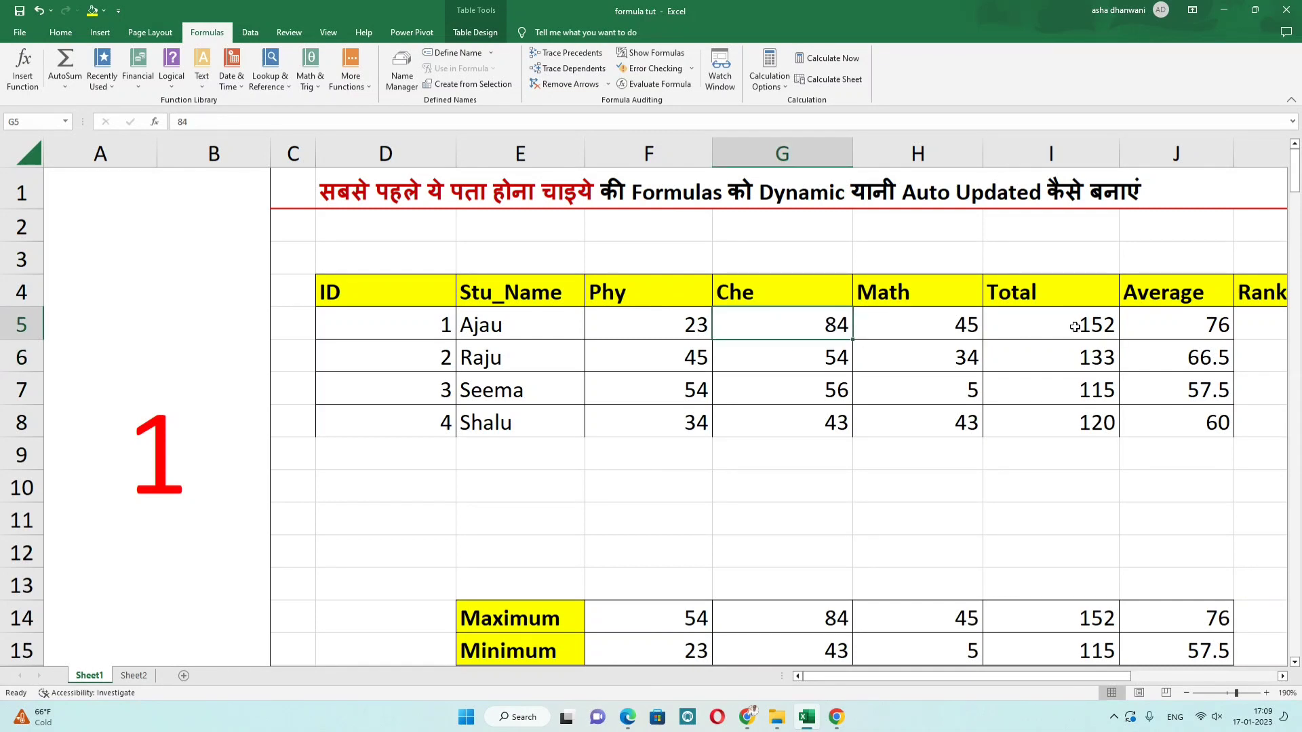
type("70")
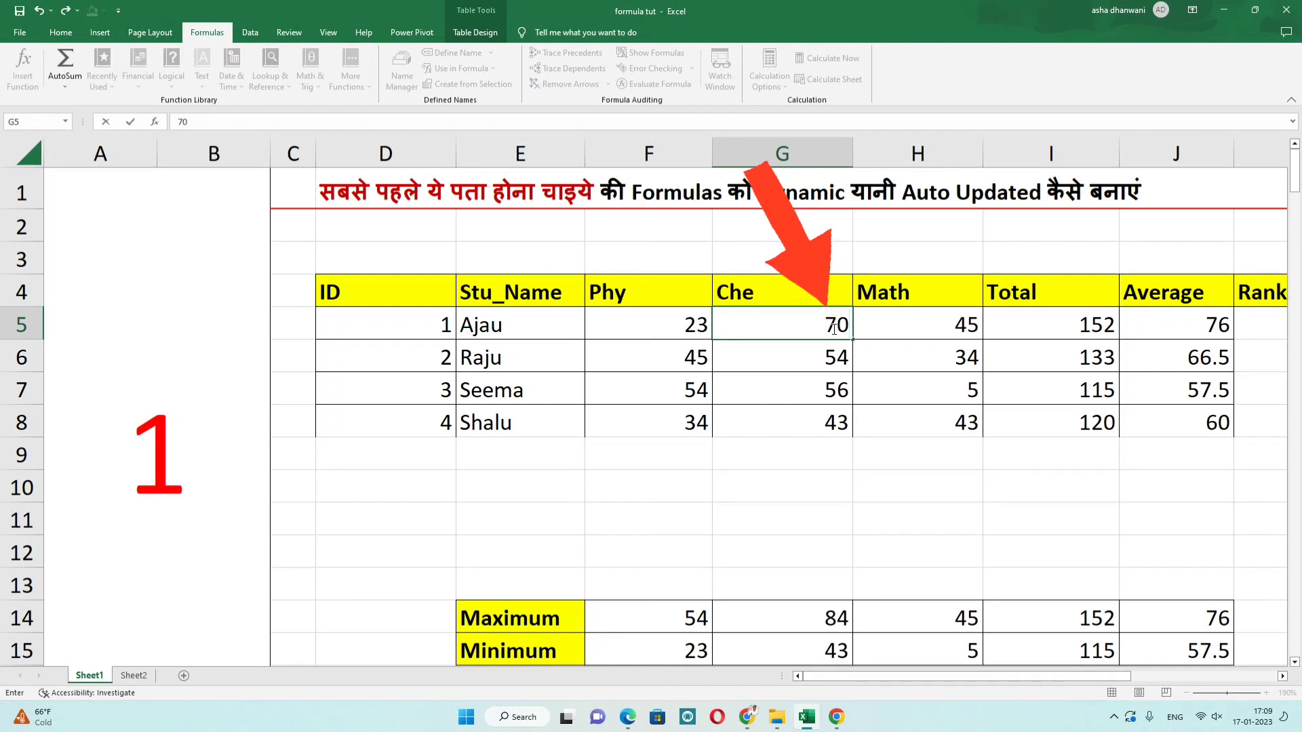
key("Return")
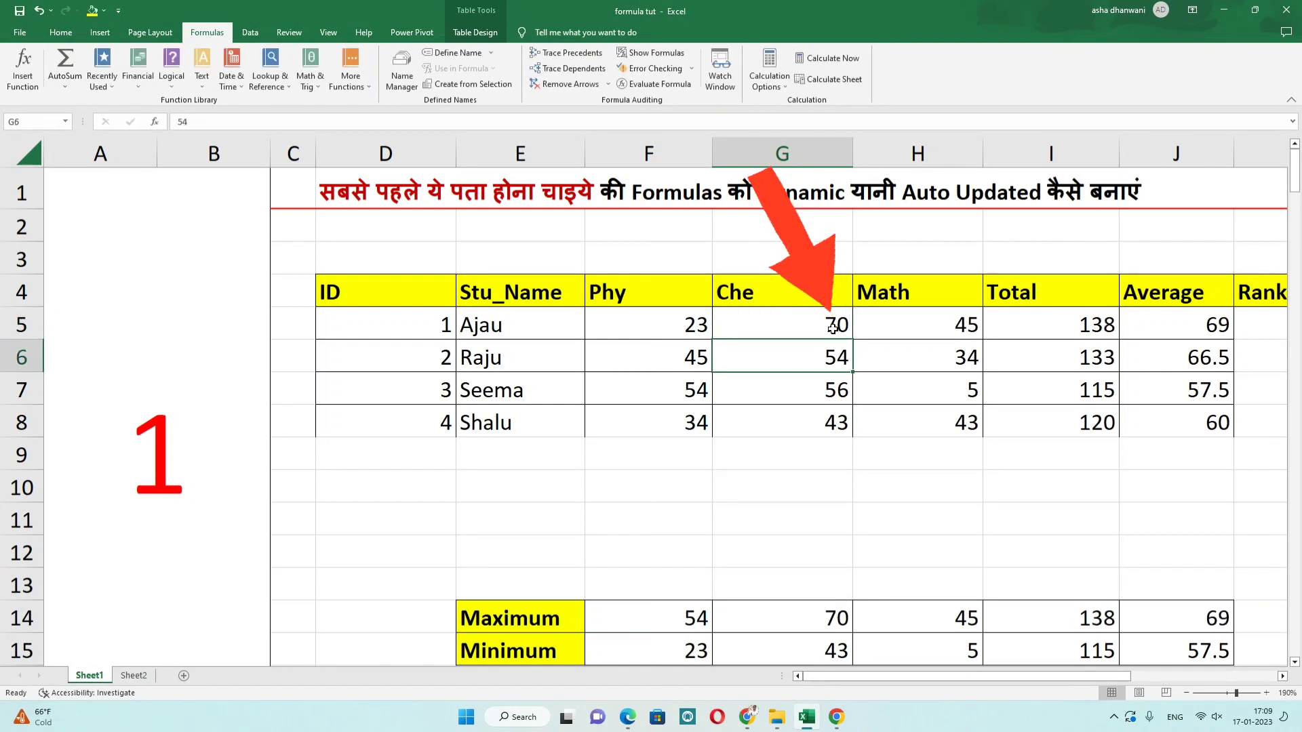
left_click(1084, 329)
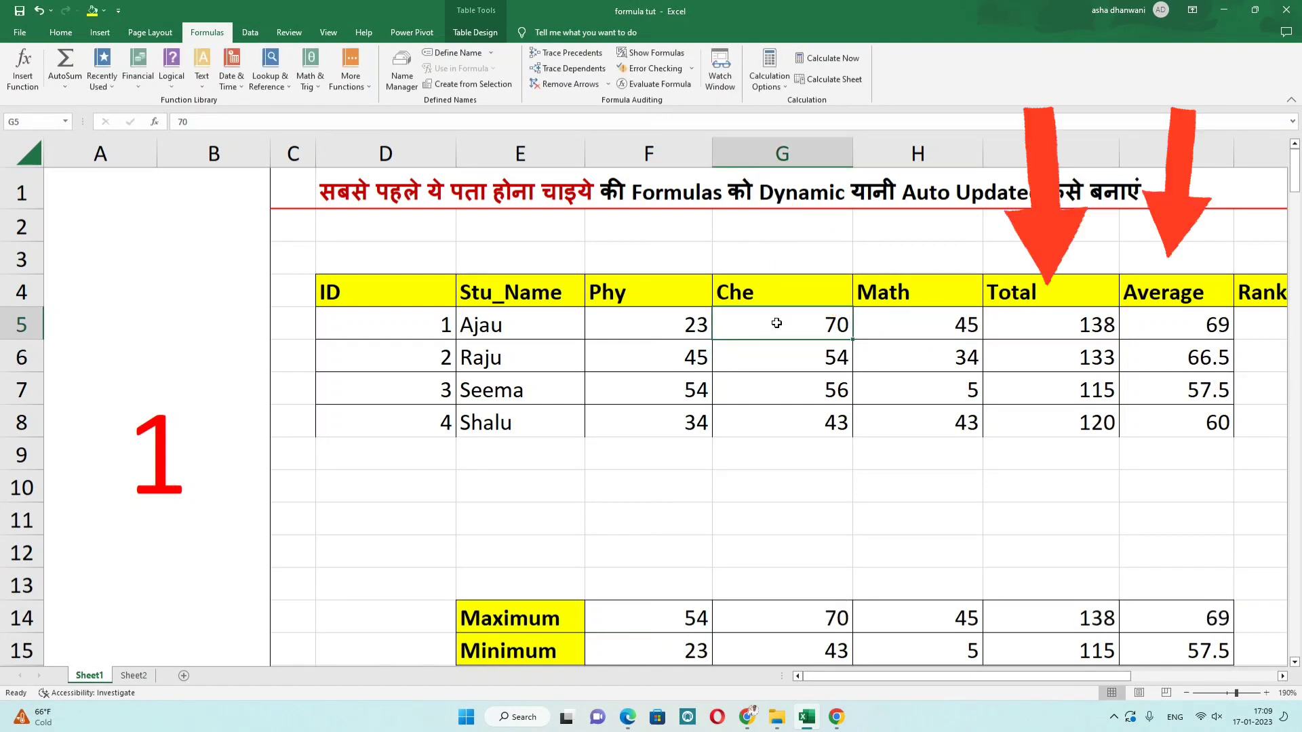
double_click(790, 193)
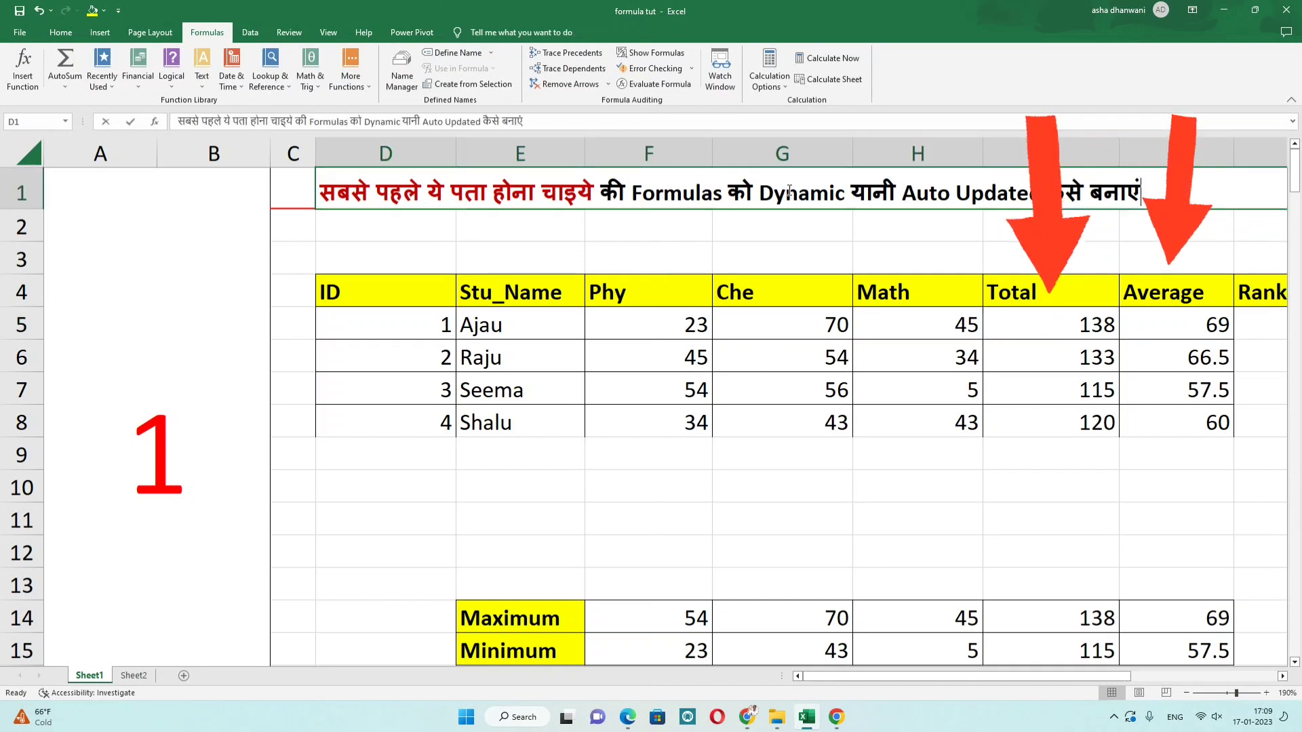
double_click(792, 193)
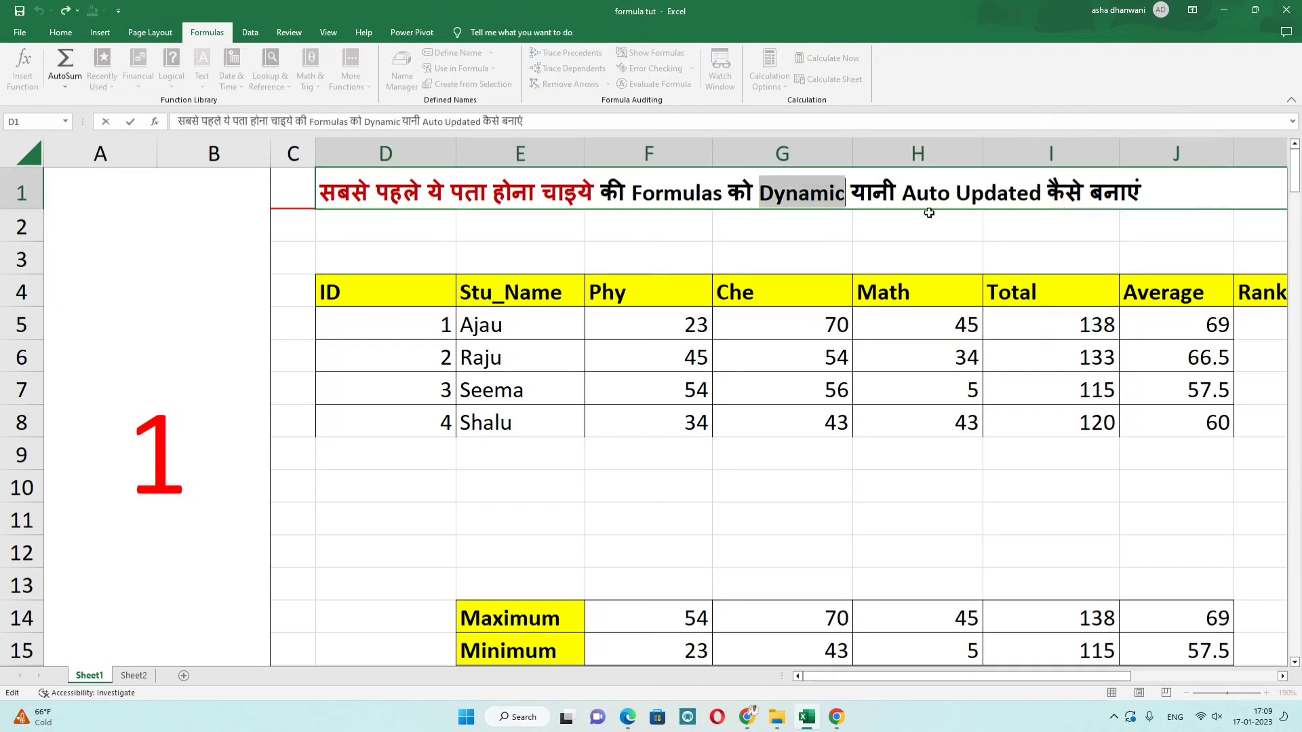
double_click(916, 193)
left_click(912, 193)
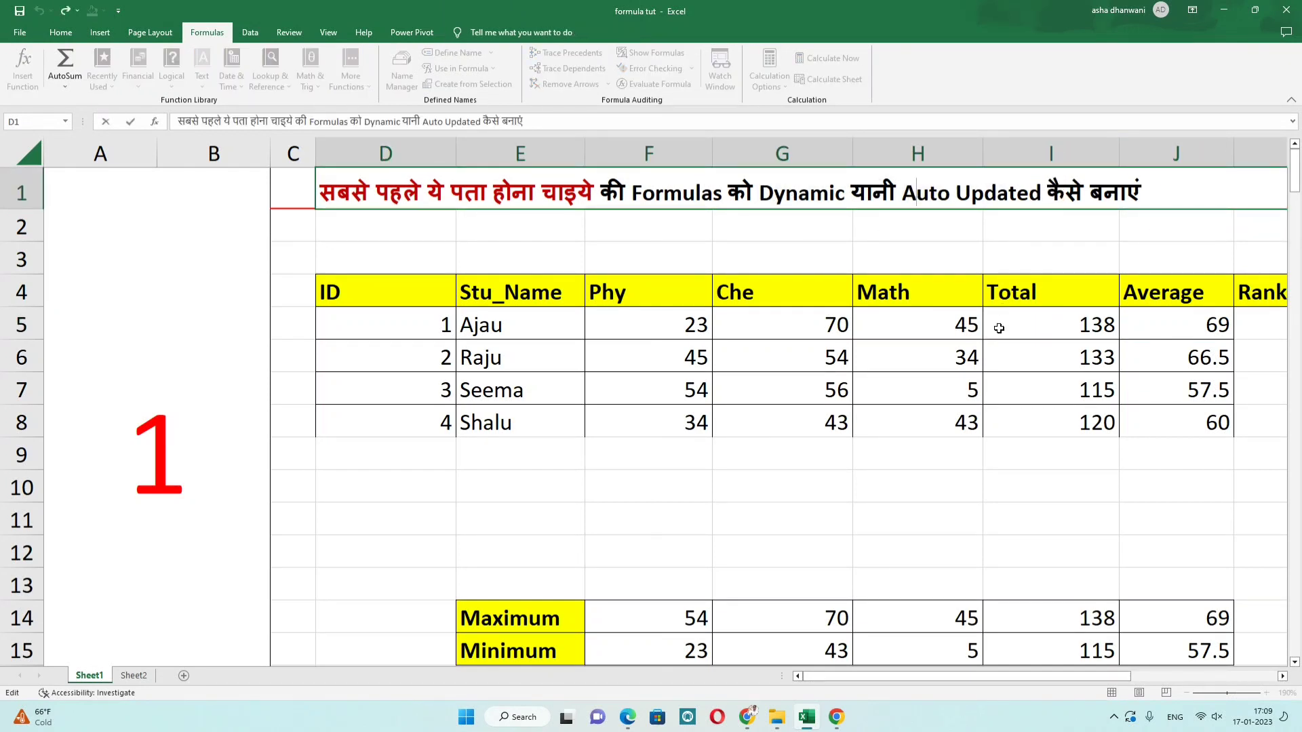
left_click(985, 358)
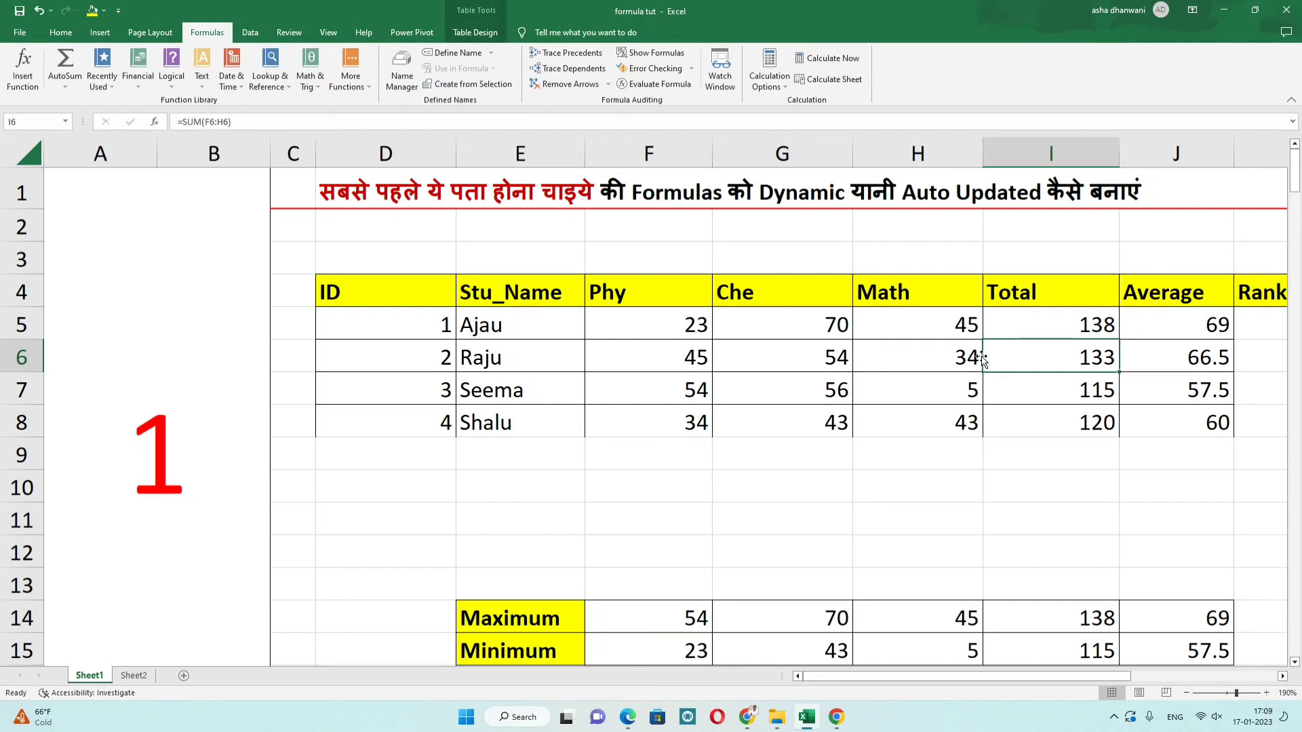
left_click(153, 352)
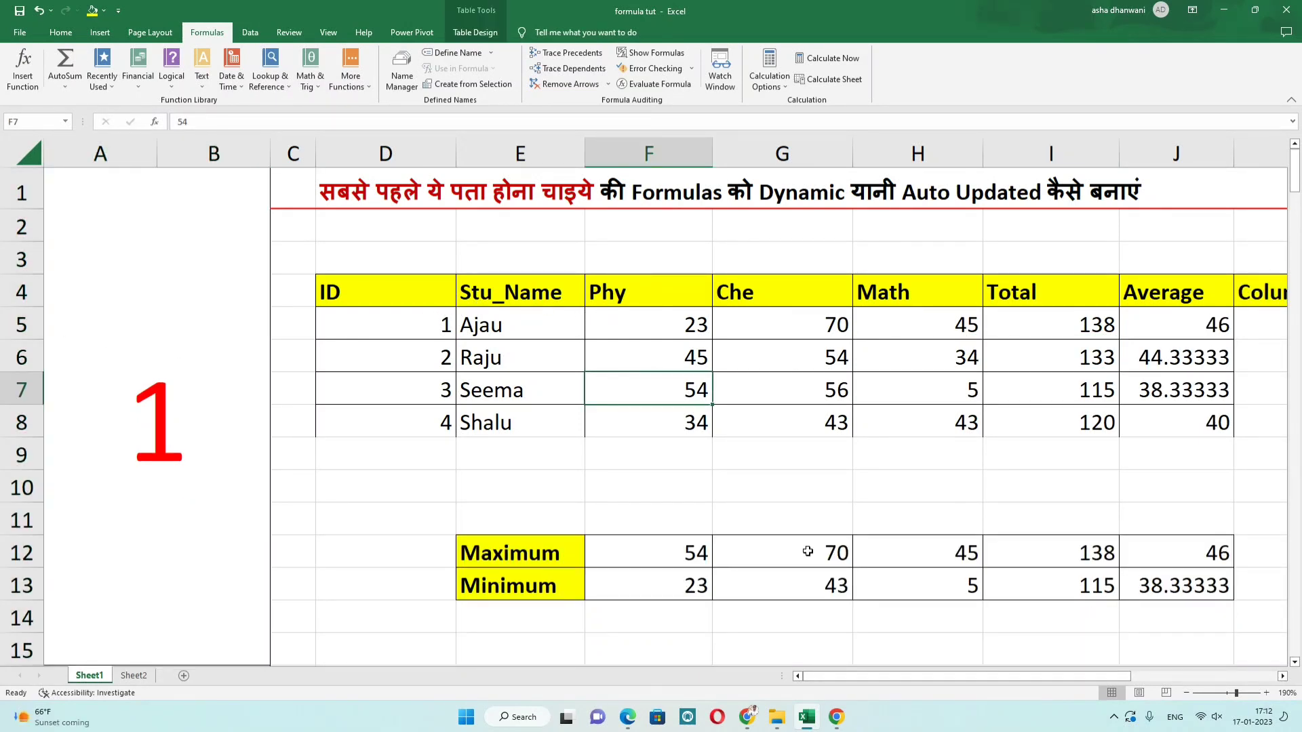
Examine the MAX and MIN formulas in the Maximum and Minimum rows below the marks table.
double_click(809, 552)
left_click(912, 550)
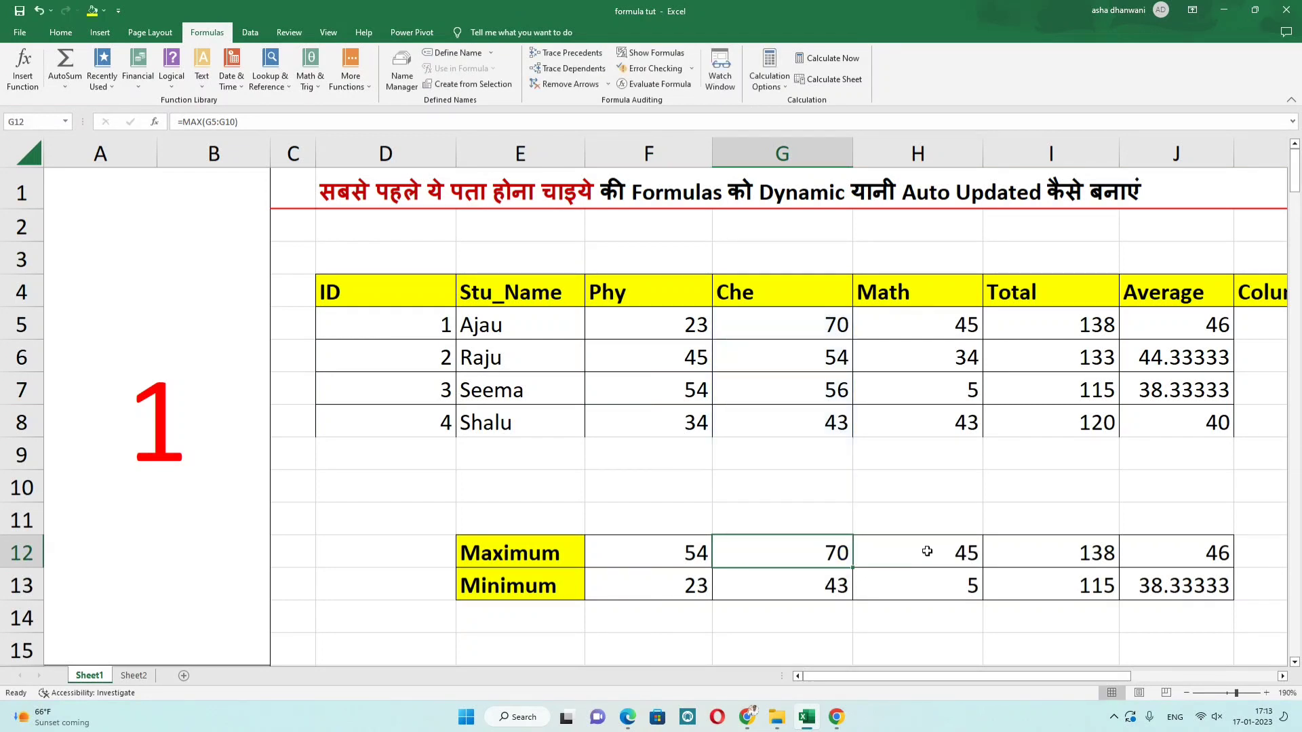
double_click(924, 547)
key("Escape")
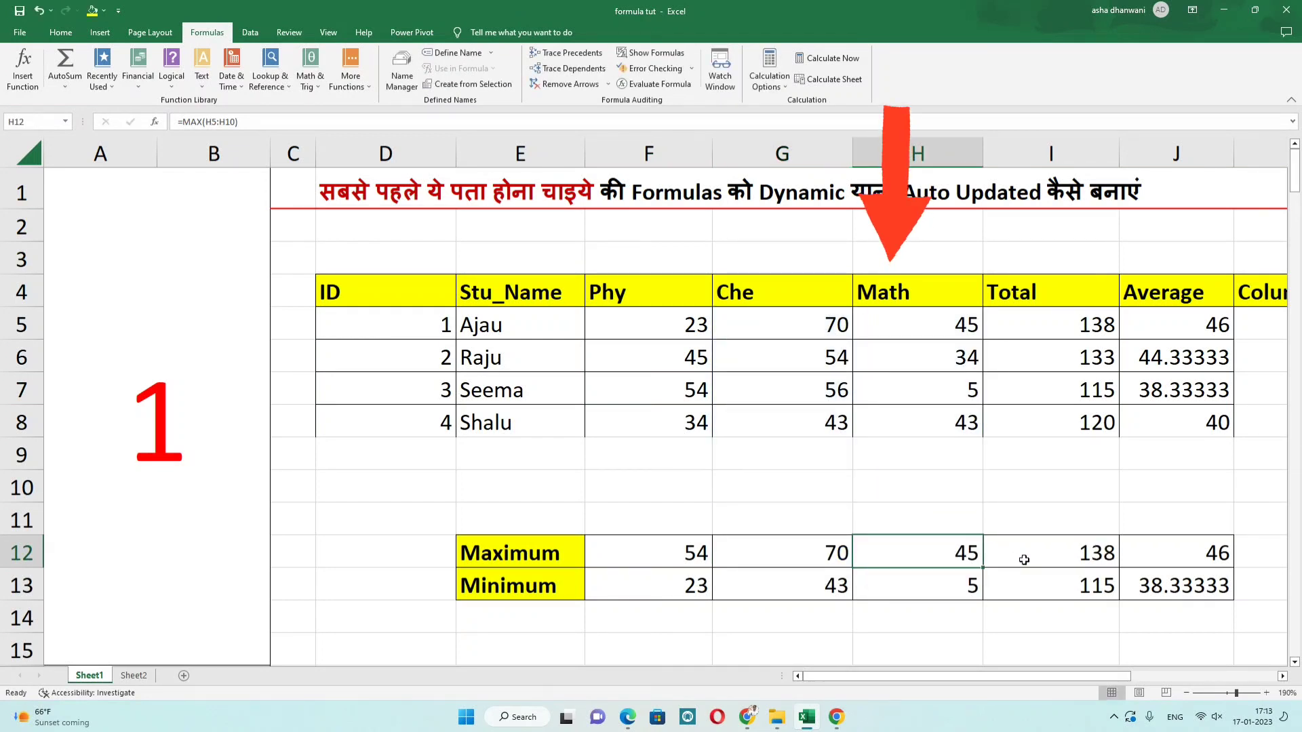
double_click(1013, 555)
key("Return")
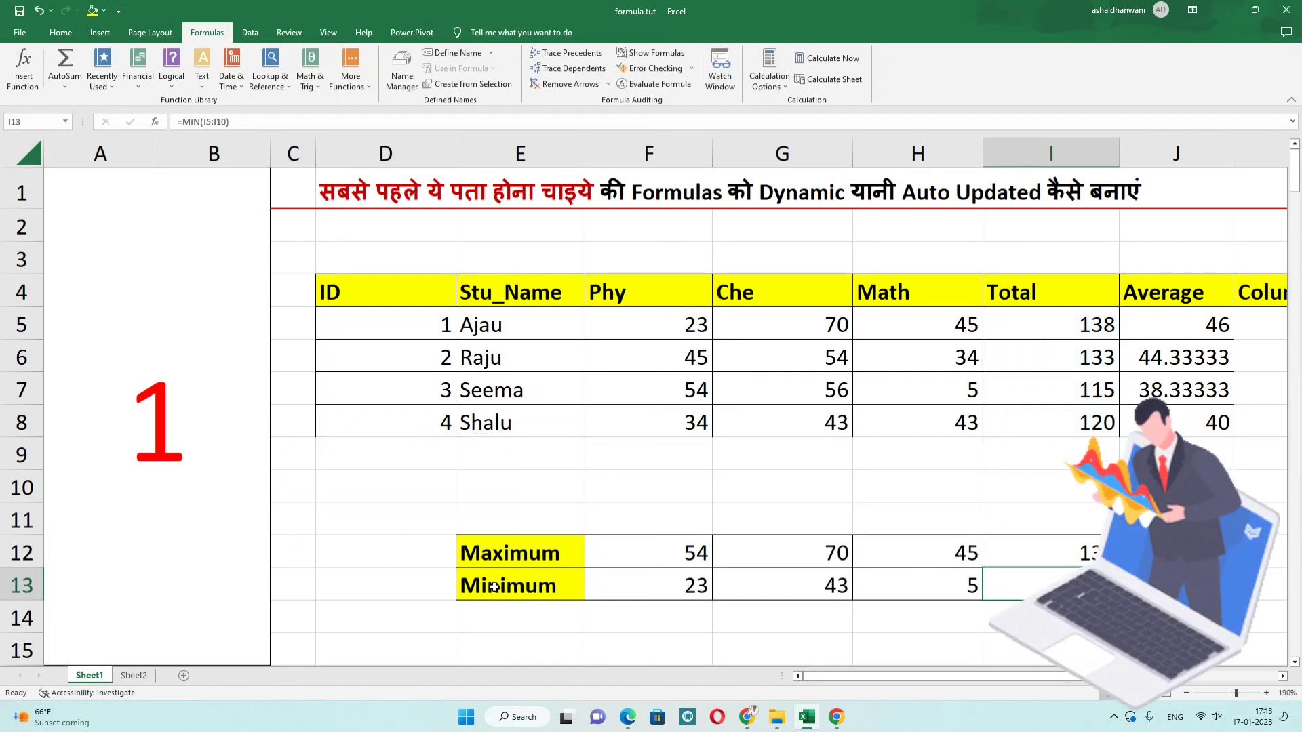
left_click(529, 585)
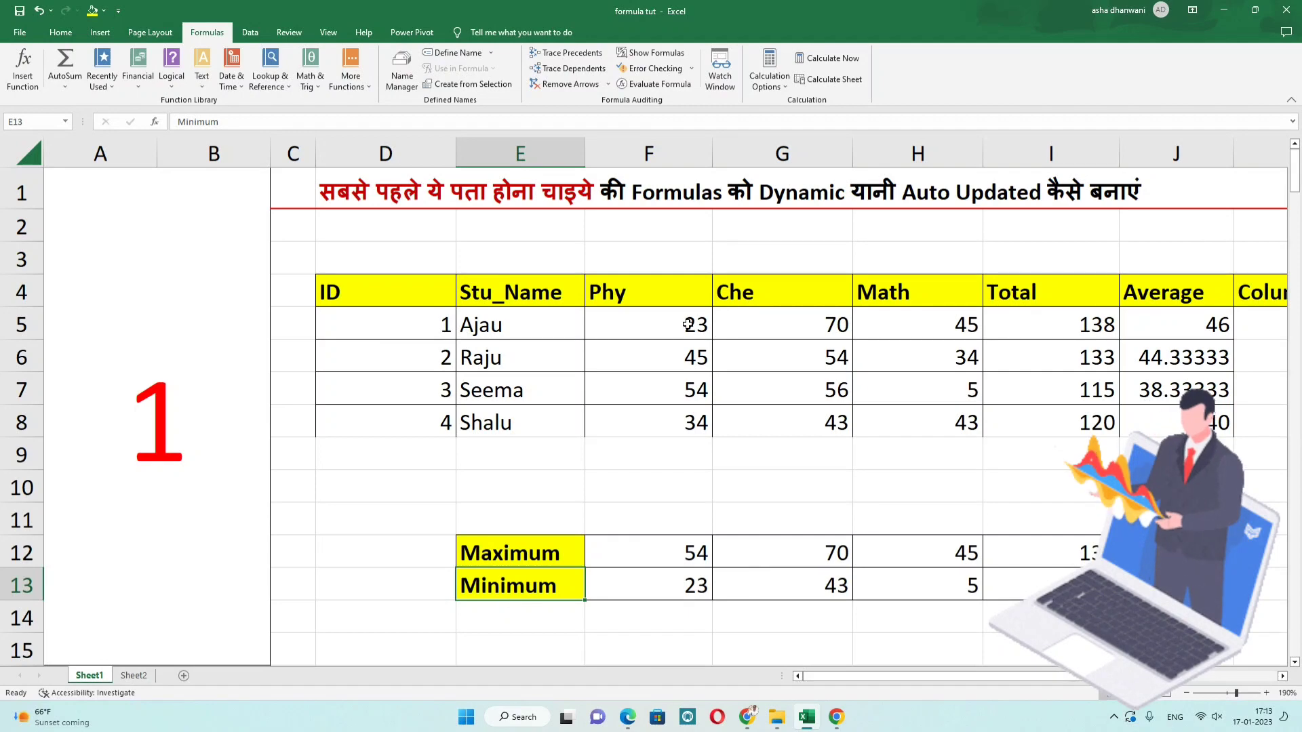
left_click(645, 324)
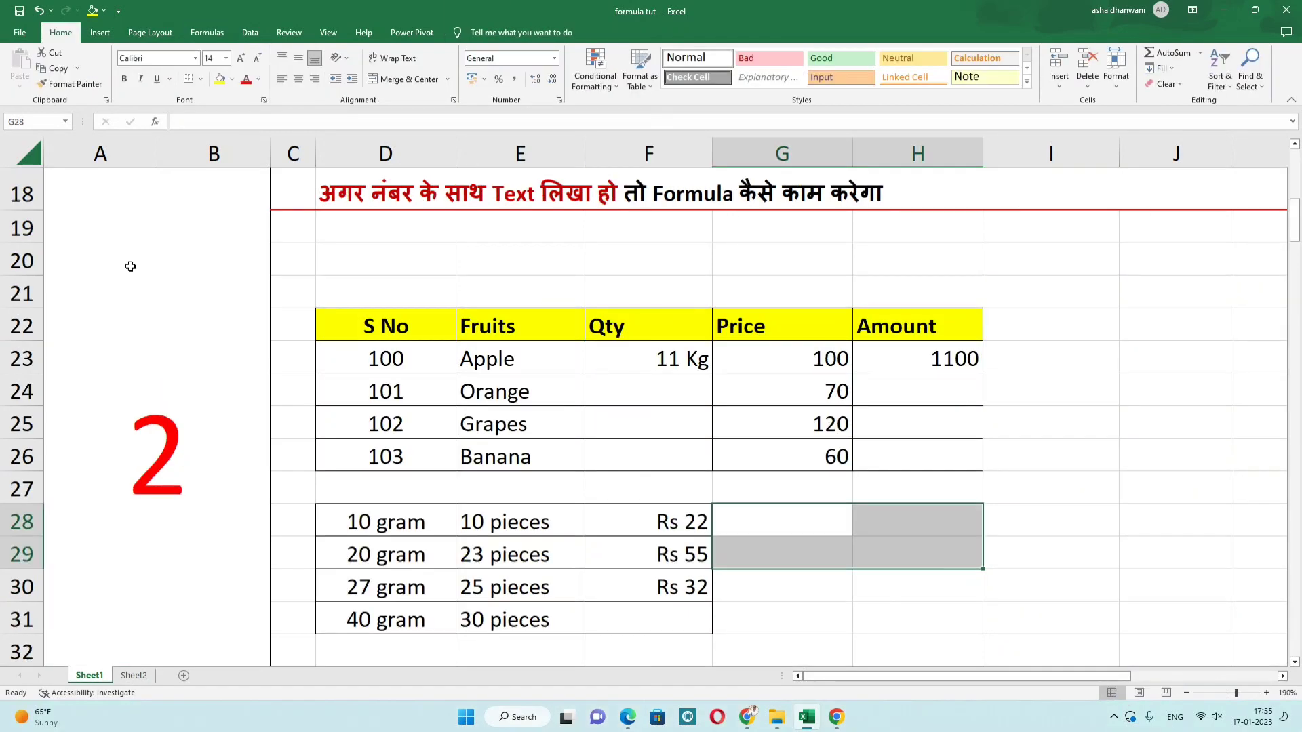
left_click(123, 275)
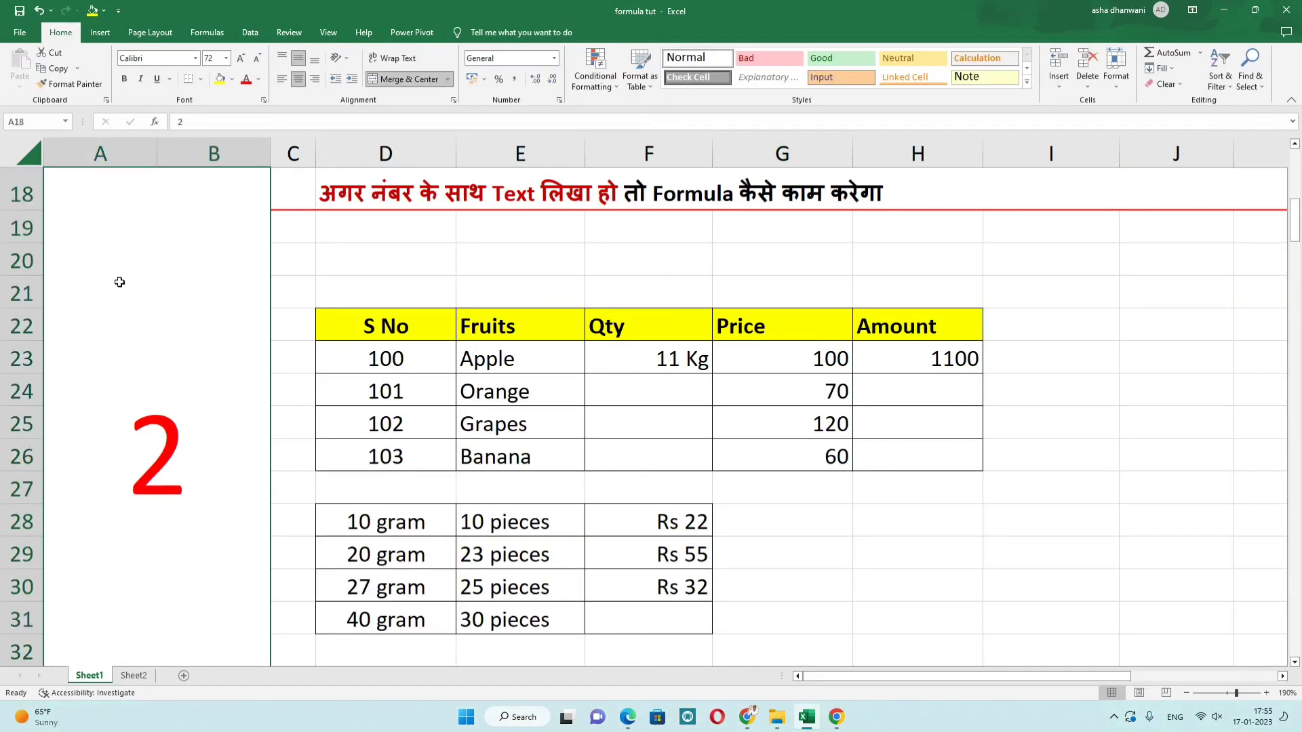
left_click(542, 264)
double_click(384, 203)
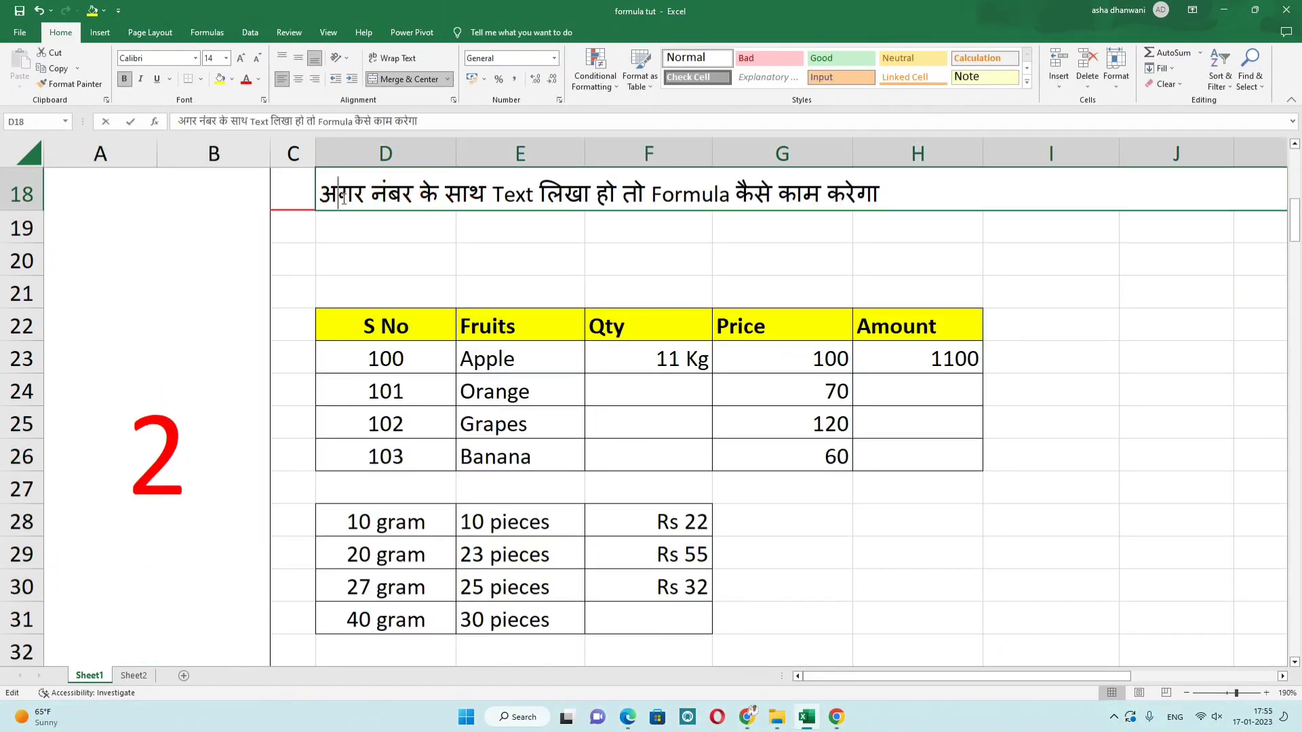
left_click_drag(320, 197, 880, 200)
left_click(666, 283)
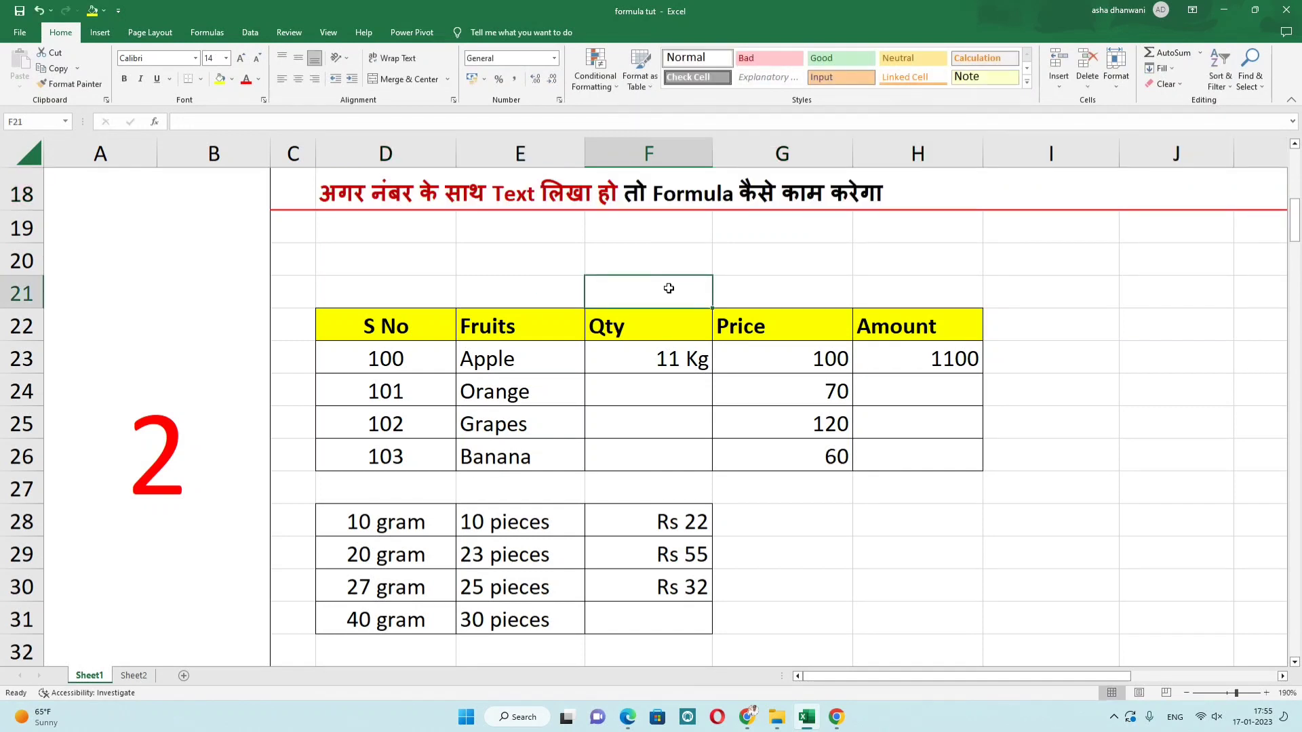
Examine the Apple row's Qty and Price cells and the formula in its Amount cell H23.
left_click(623, 371)
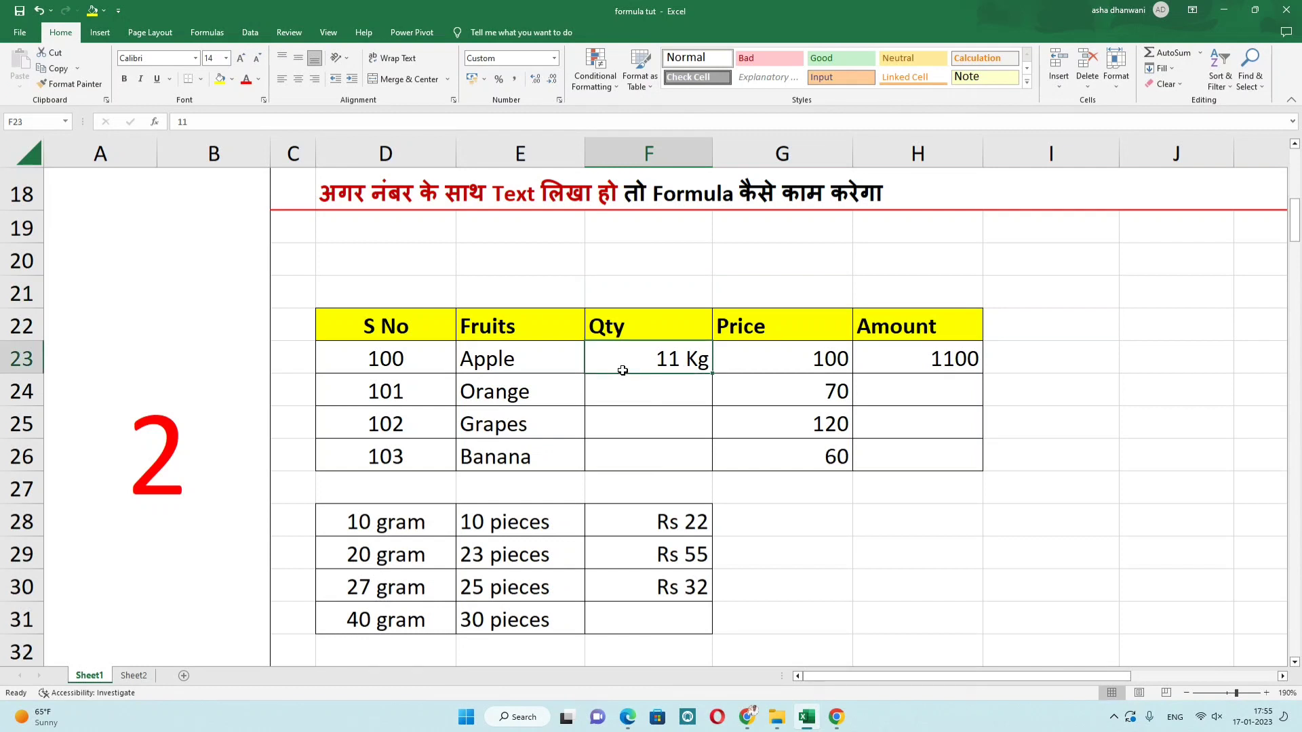
left_click(800, 366)
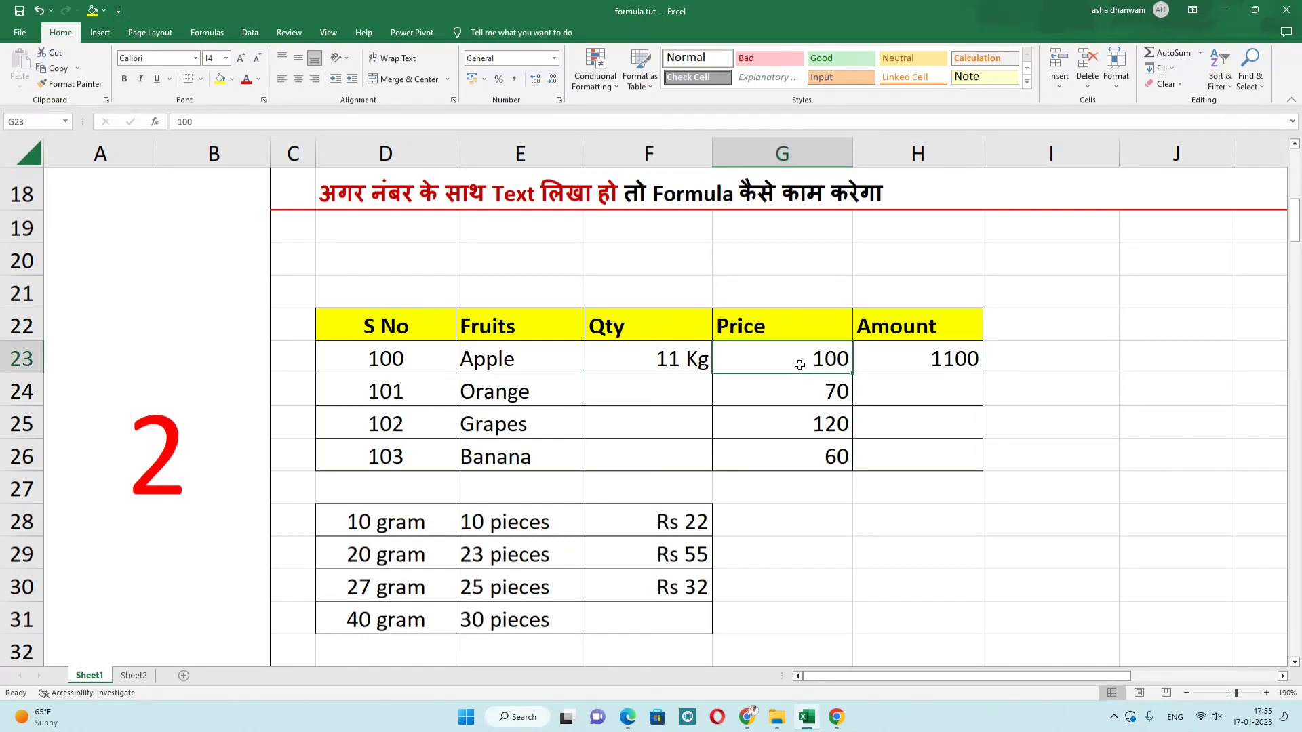
double_click(911, 363)
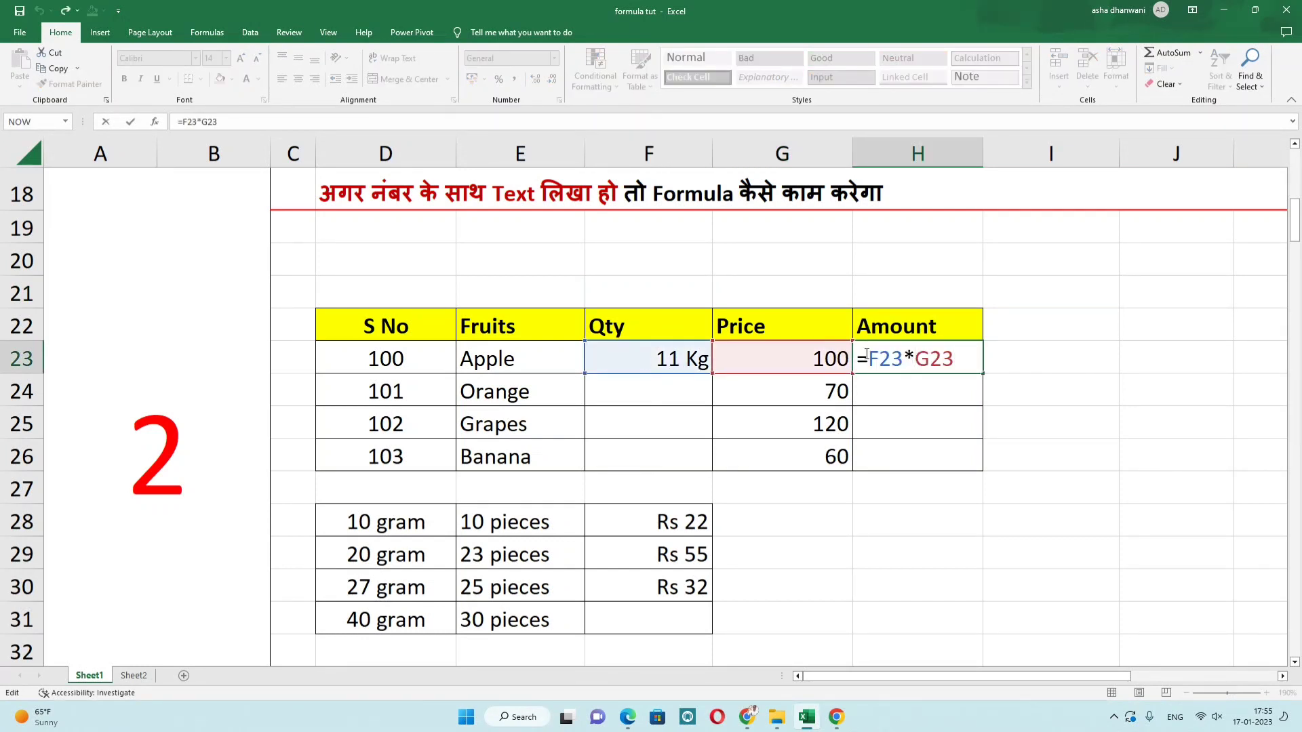
key("Return")
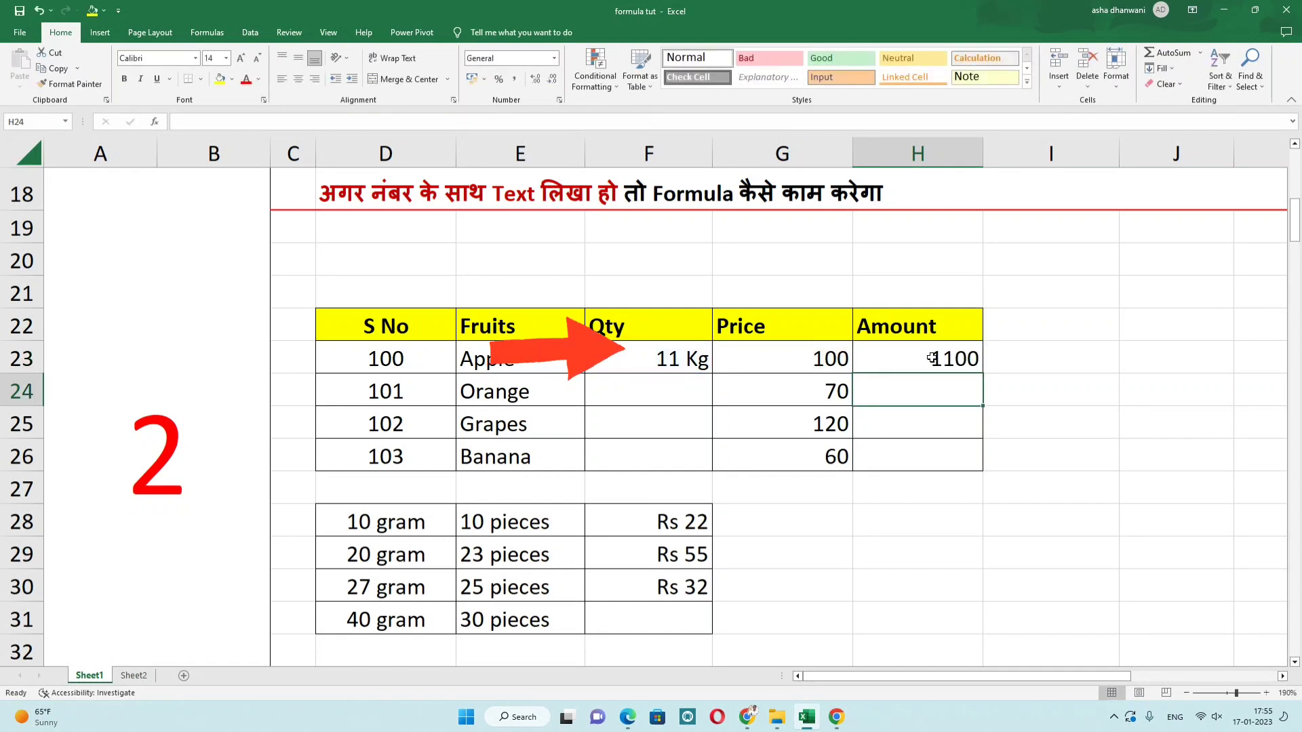
Enter 50 in cell G28 and 15 in cell H28 as plain numbers for a multiplication.
left_click(797, 520)
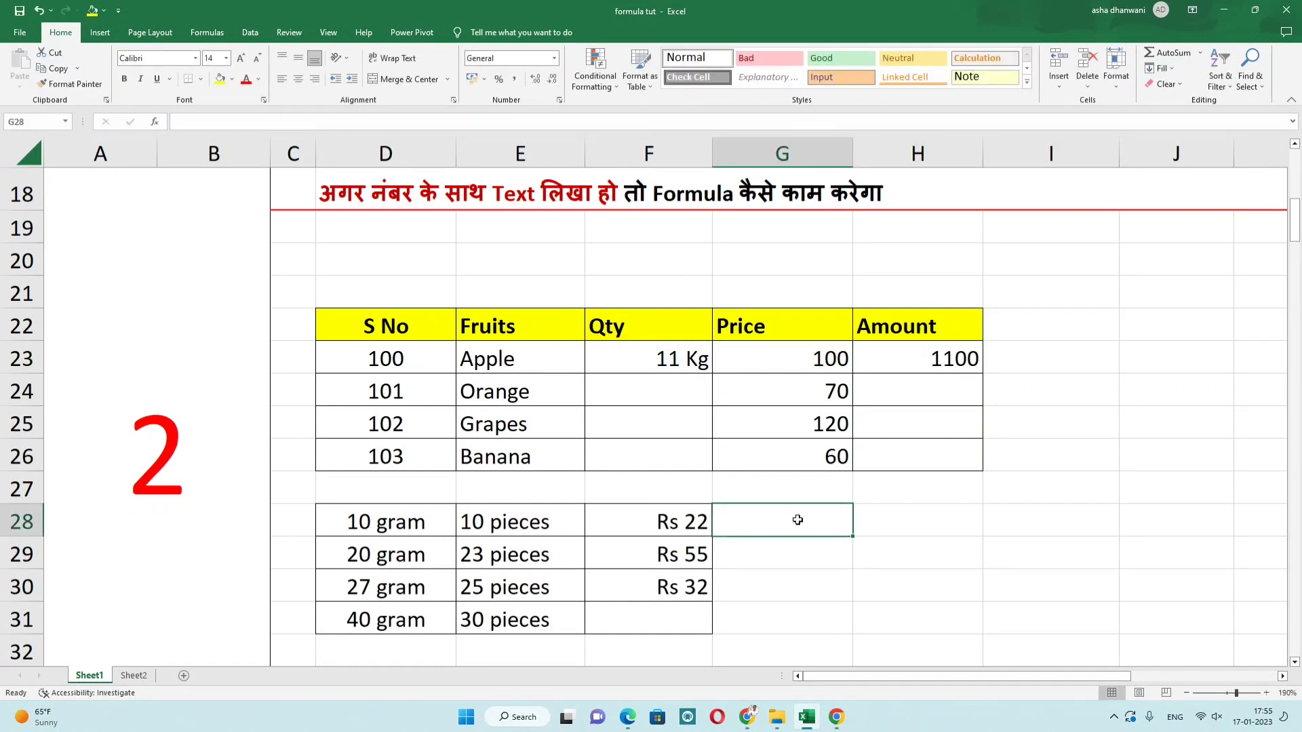
type("50")
left_click(867, 522)
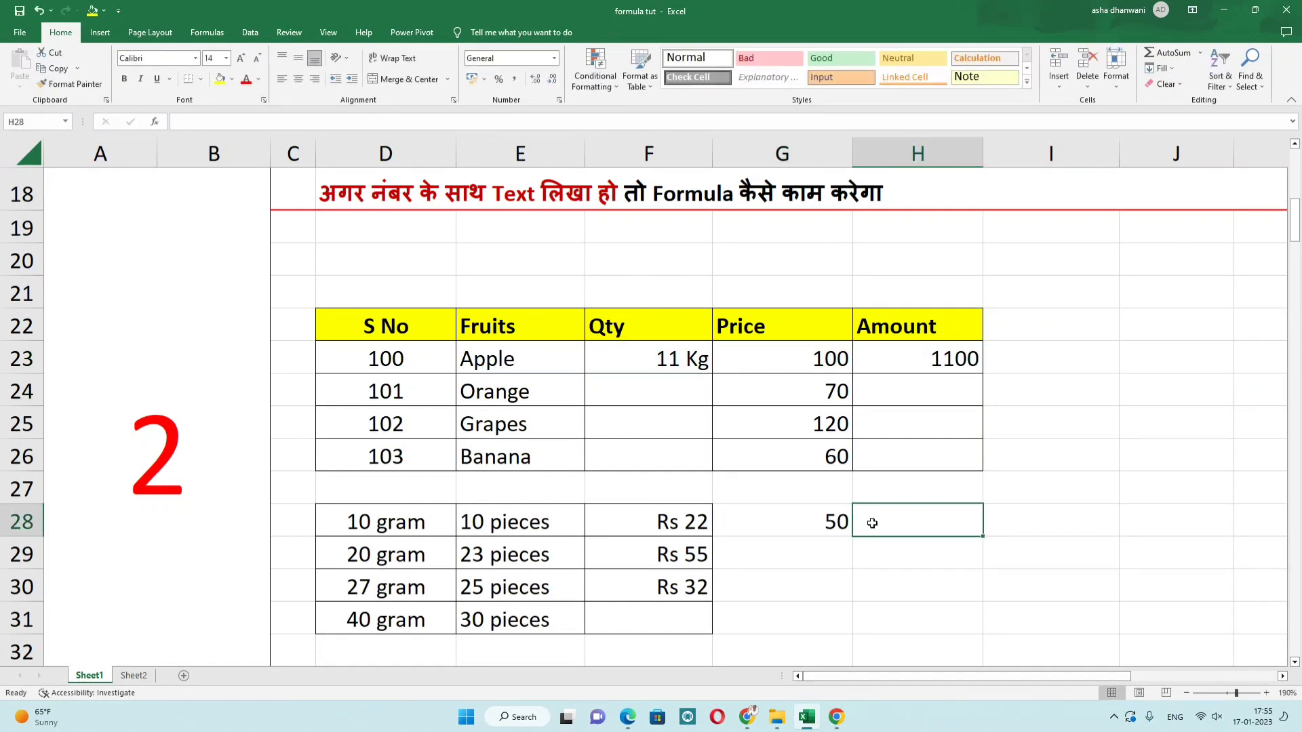
type("15")
key("Return")
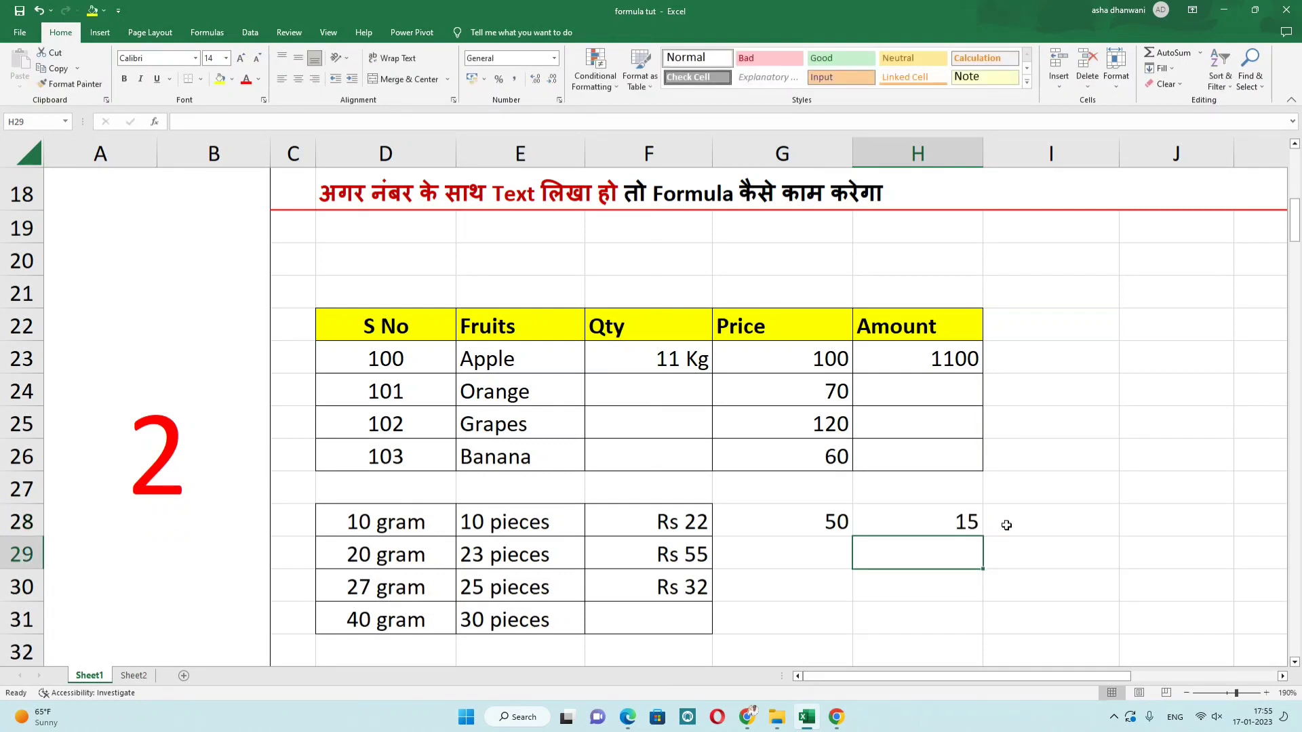
Multiply the two plain numbers in cell I28 with the formula =G28*H28.
left_click(1004, 527)
type("=")
left_click(834, 525)
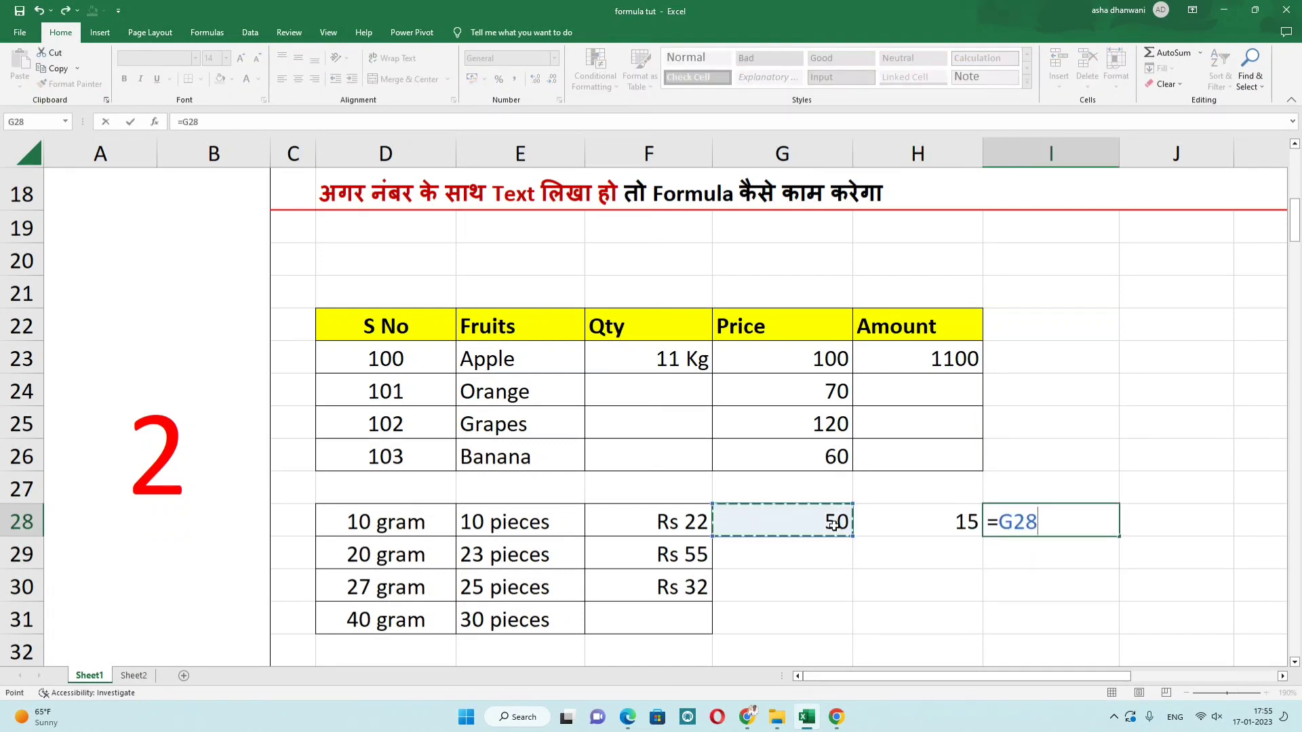
type("*")
left_click(867, 525)
key("Return")
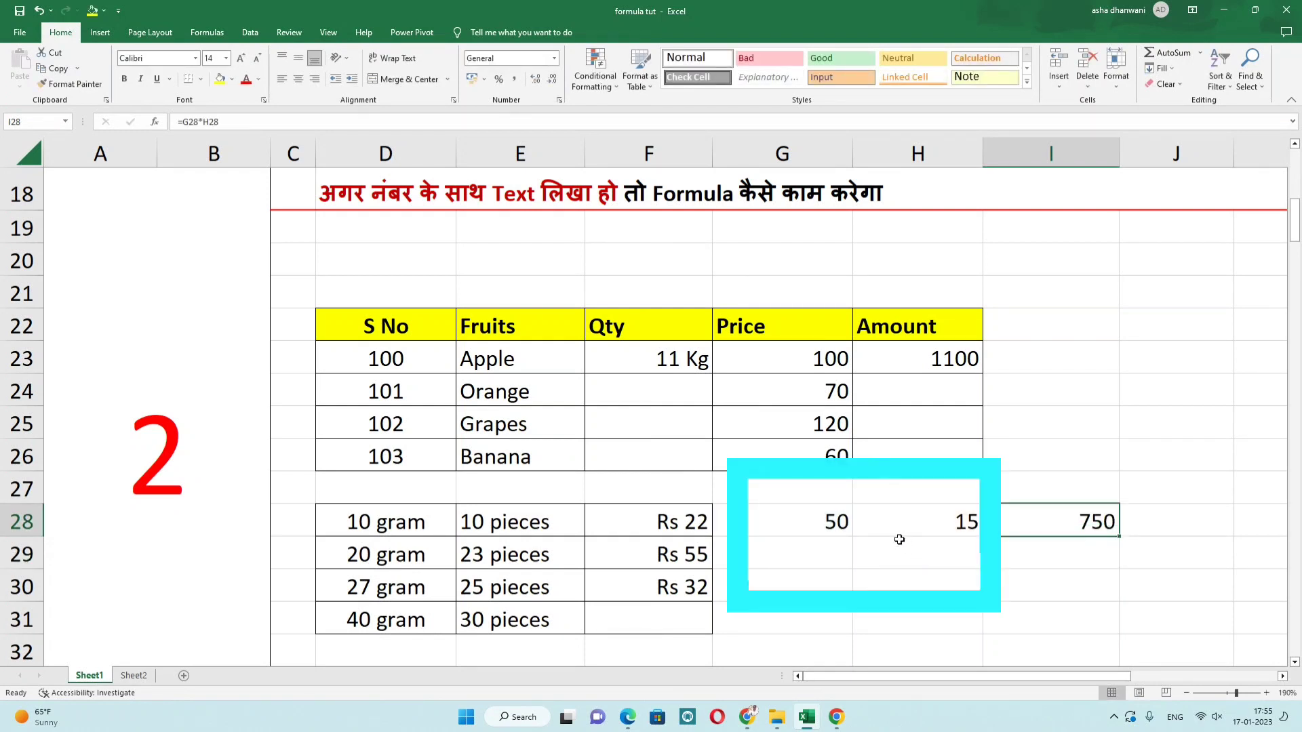
Add the text kg after the 50 in cell G28 and check the multiplication formula in I28.
left_click(902, 542)
double_click(839, 524)
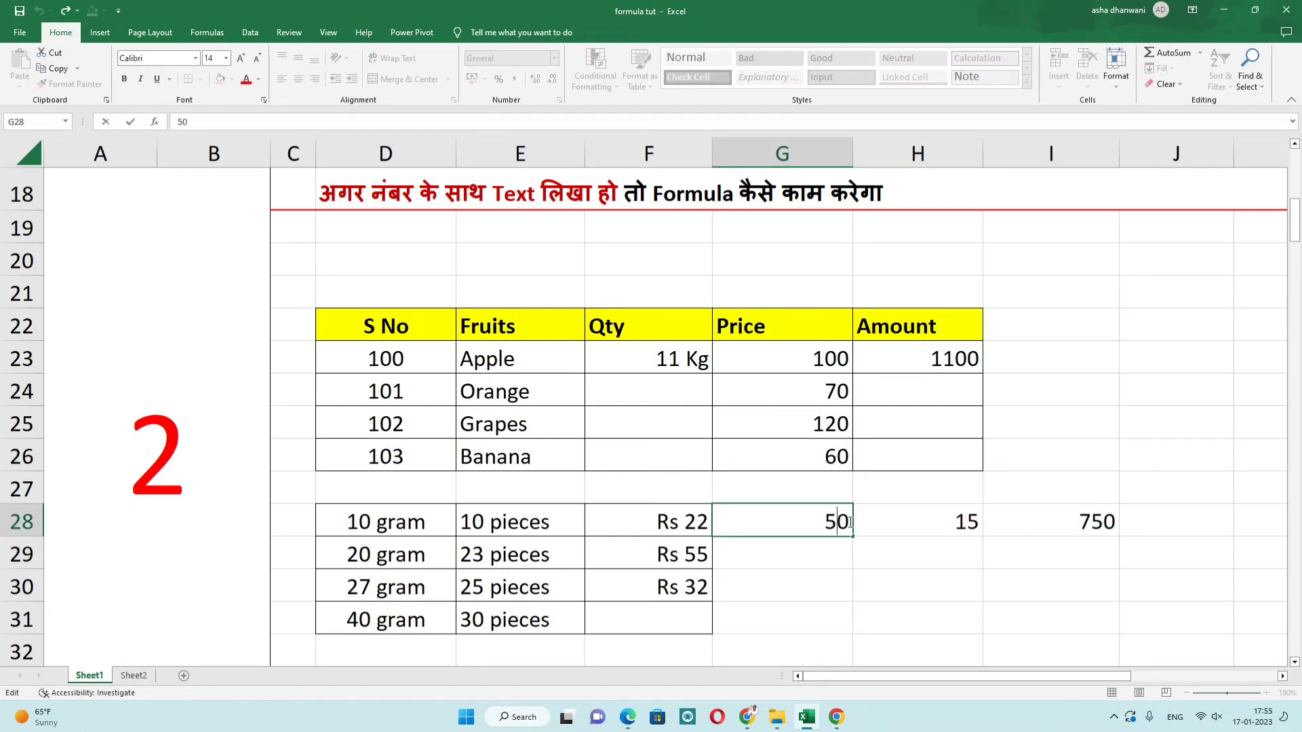
type("kg")
key("Return")
left_click(1023, 527)
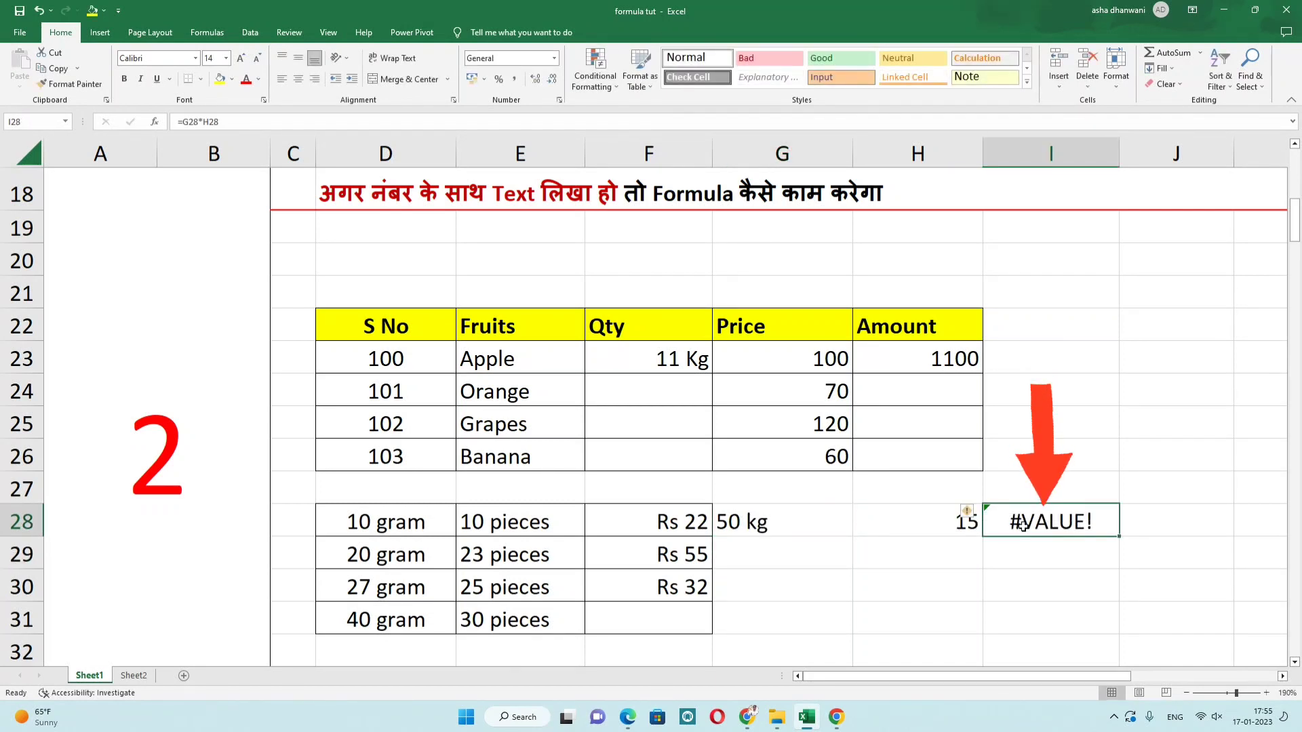
left_click(919, 561)
Clear the formula from cell I28 and strip the kg text from G28, leaving only the number 50.
left_click(999, 534)
key("Delete")
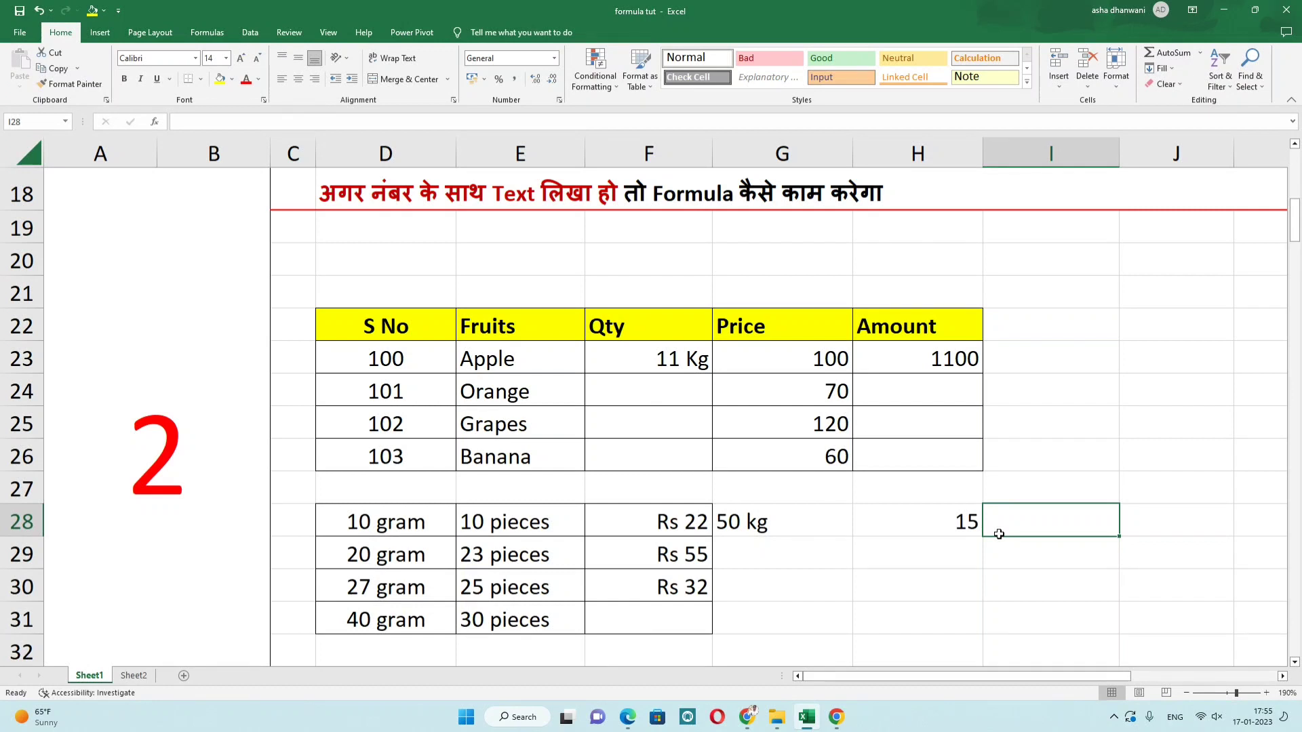
left_click(798, 521)
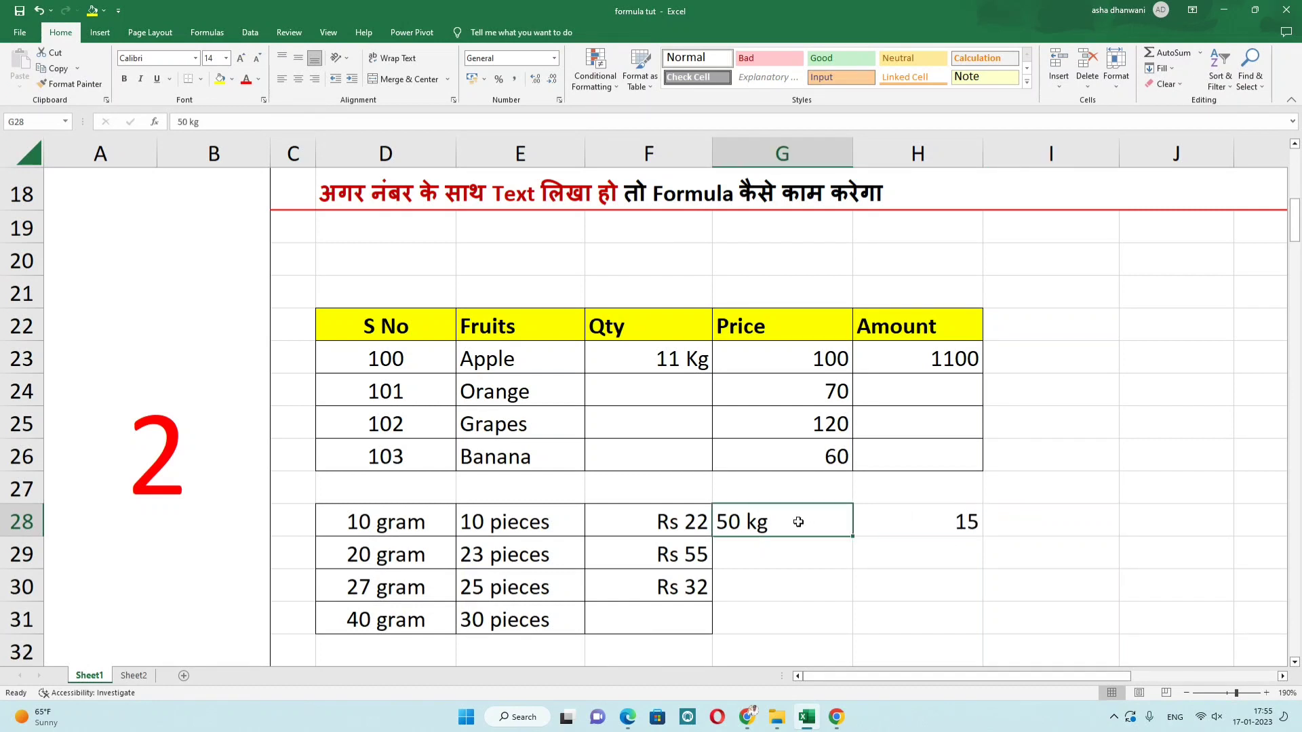
left_click_drag(799, 522, 740, 521)
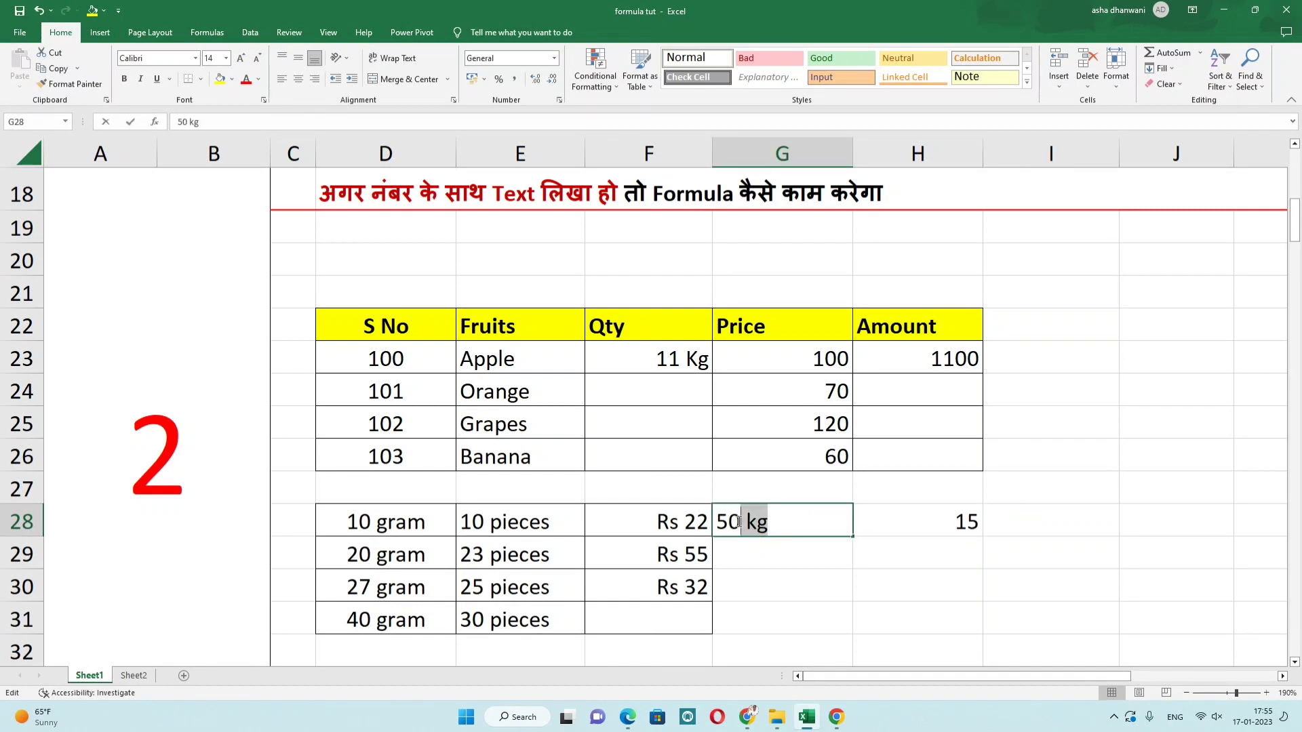
key("BackSpace")
key("Return")
key("Return")
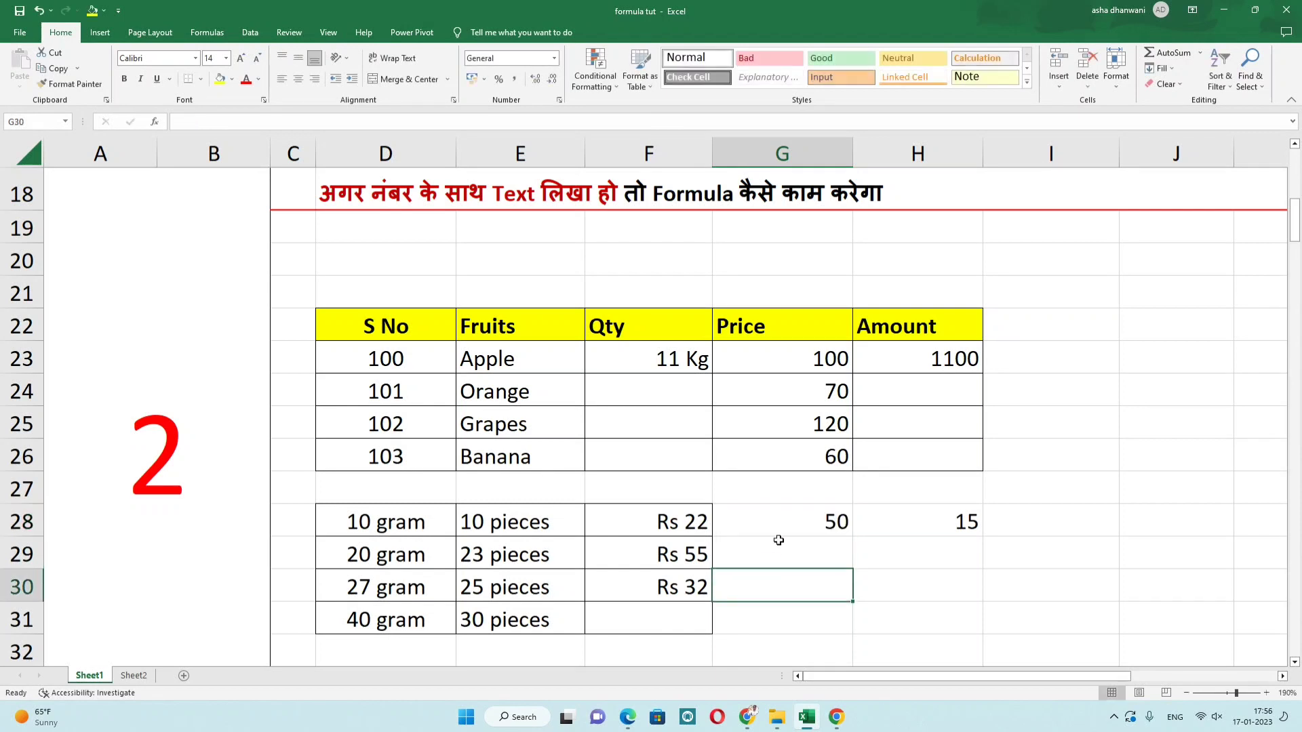
Apply the custom number format #" KG" to cells G28:G31.
left_click(777, 517)
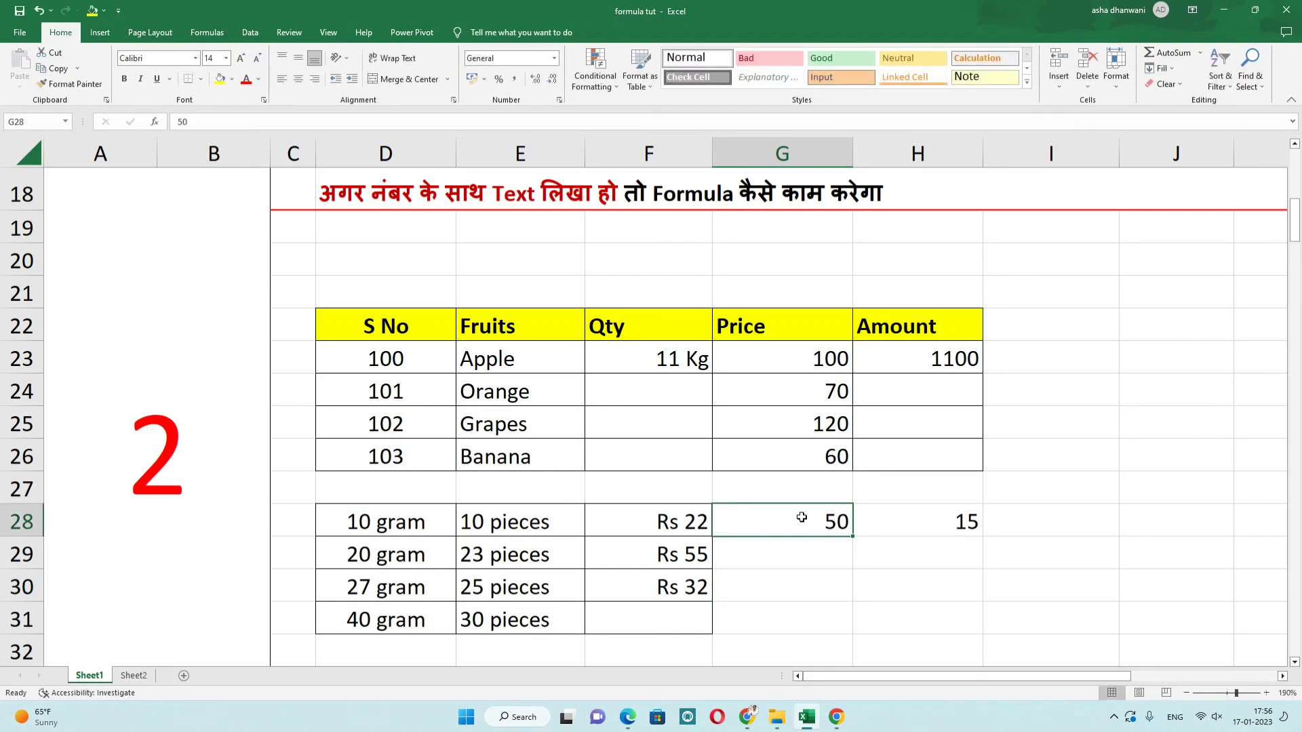
left_click_drag(801, 518, 815, 615)
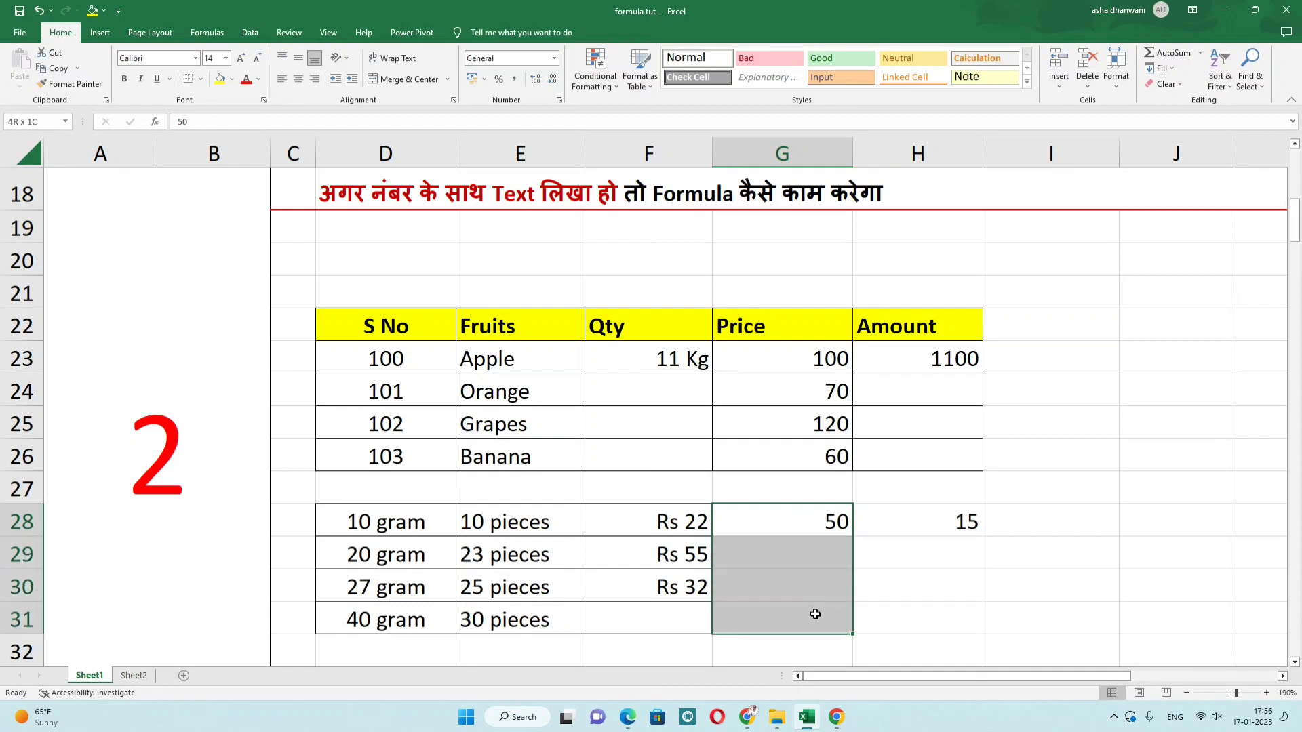
right_click(815, 615)
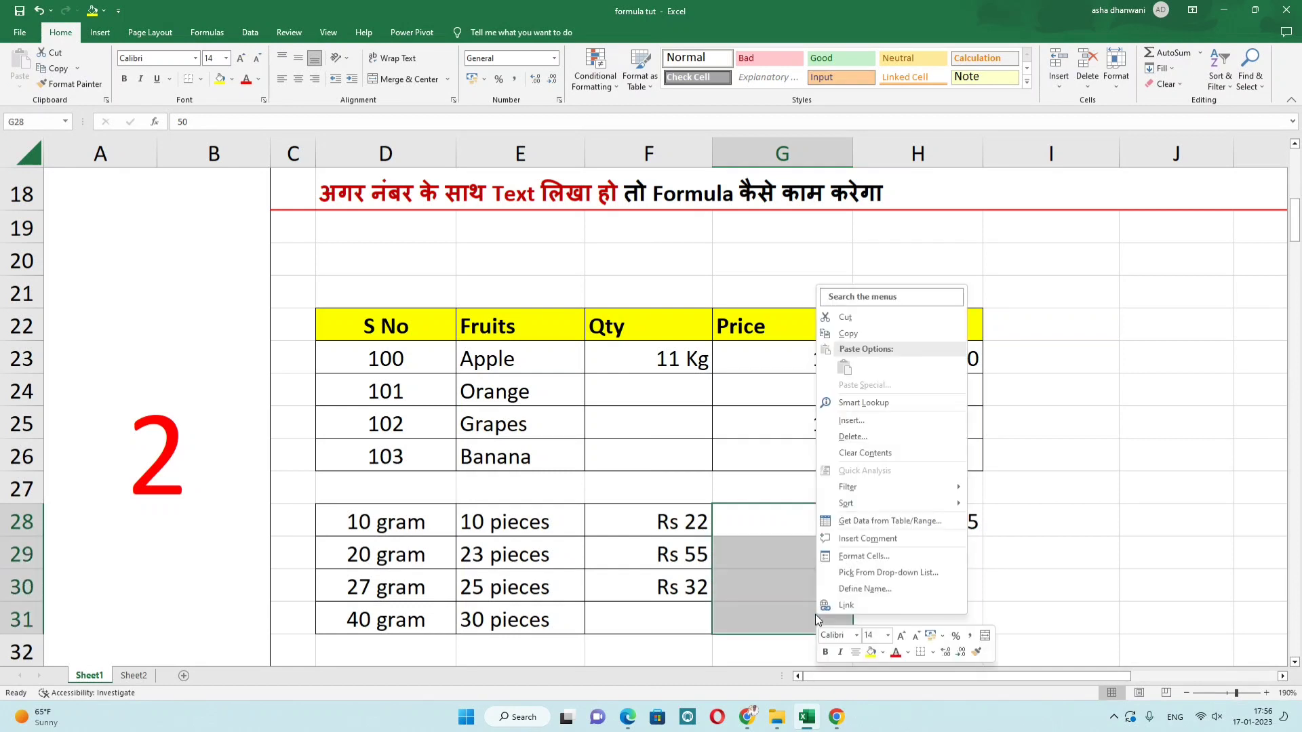
left_click(857, 551)
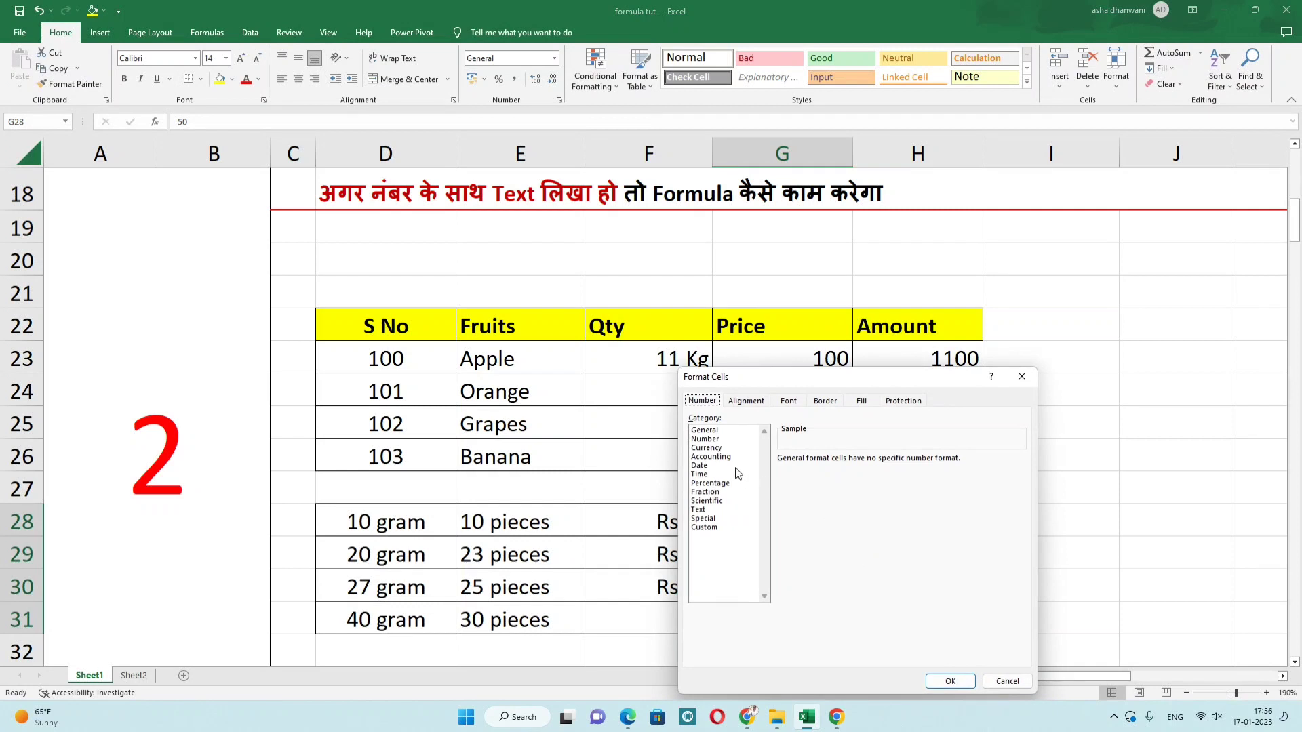
left_click(704, 527)
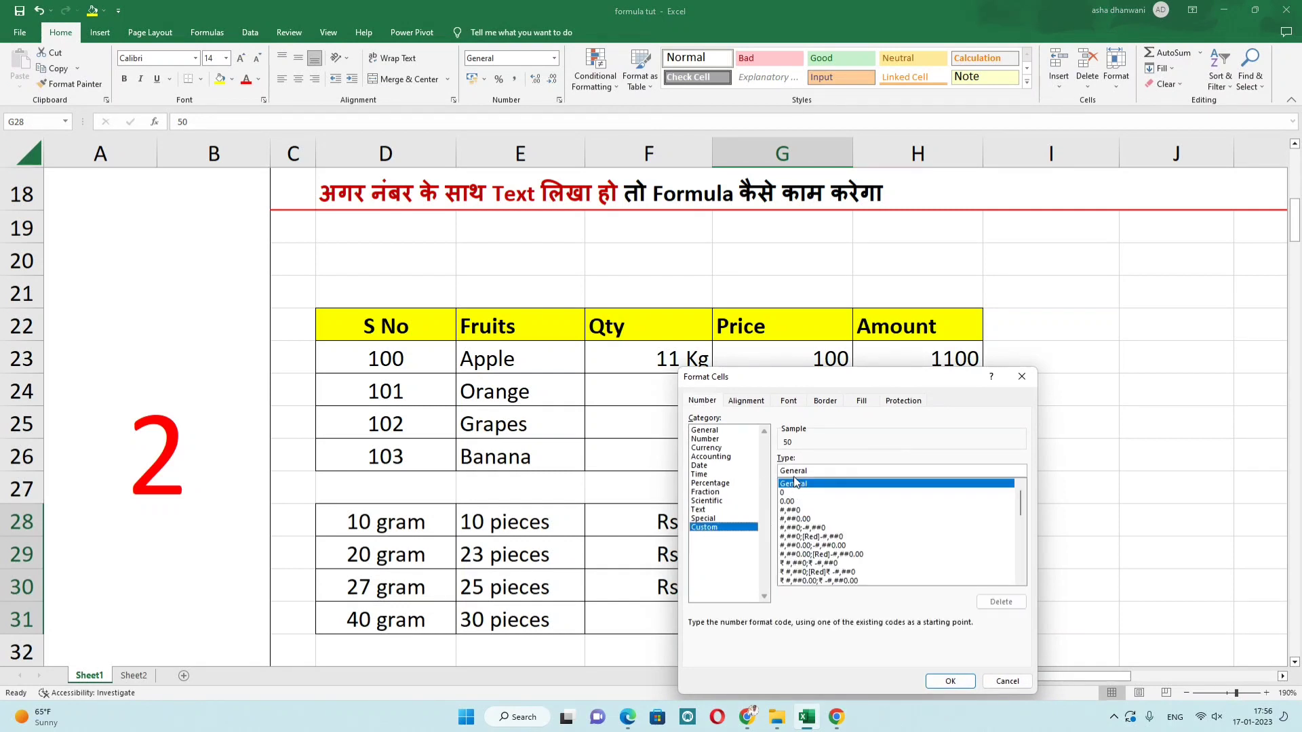
left_click_drag(808, 470, 770, 472)
key("BackSpace")
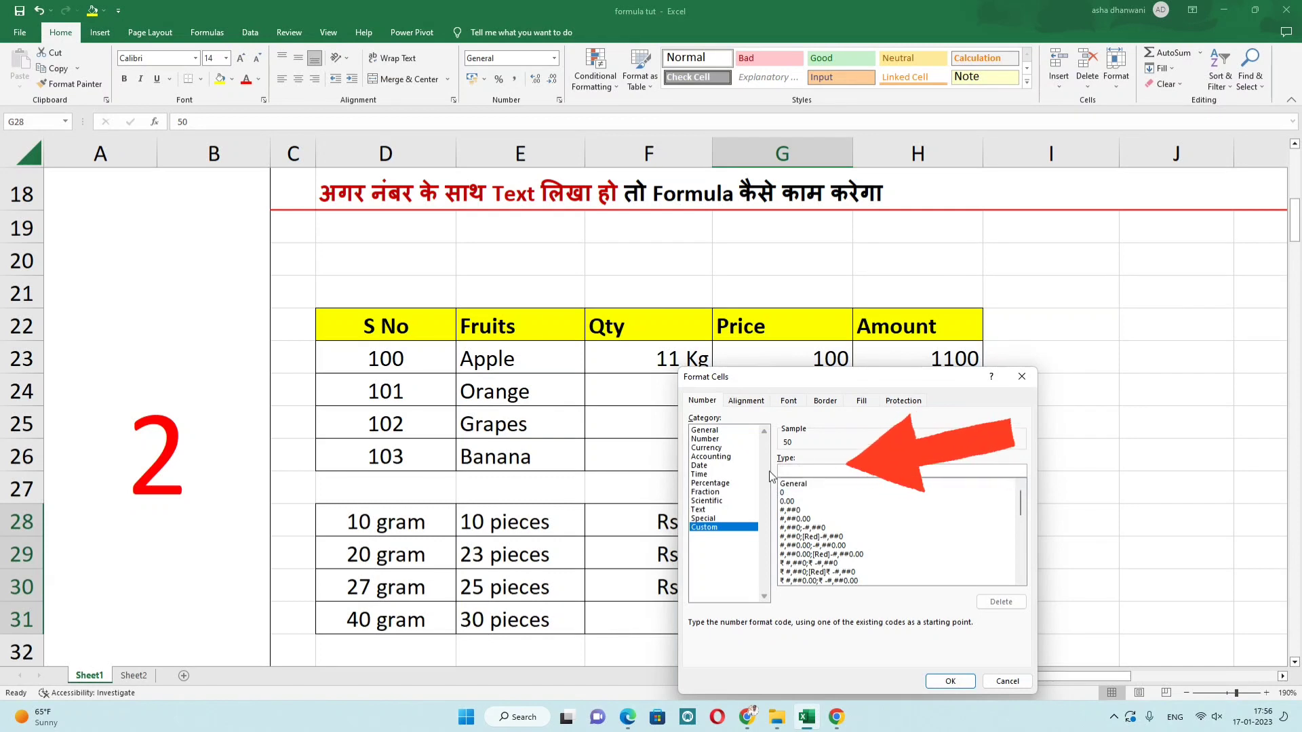
type("#")
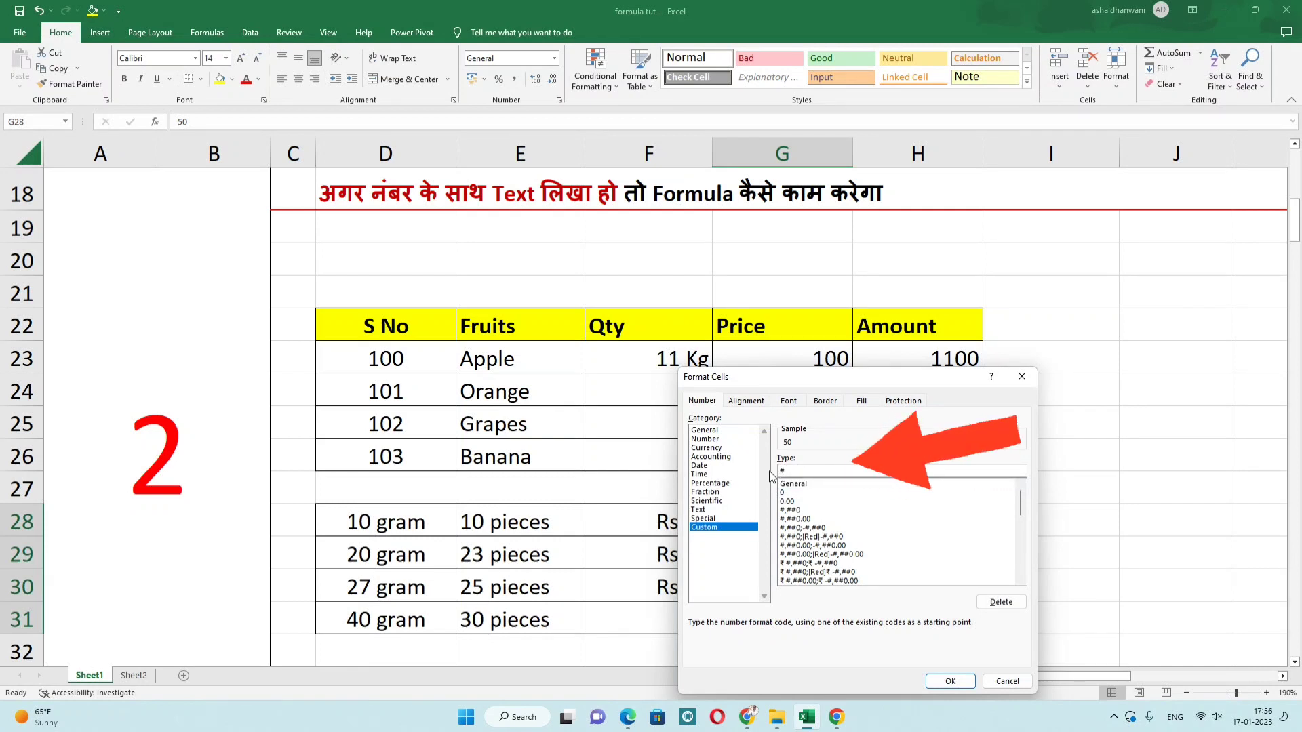
type("\"KG")
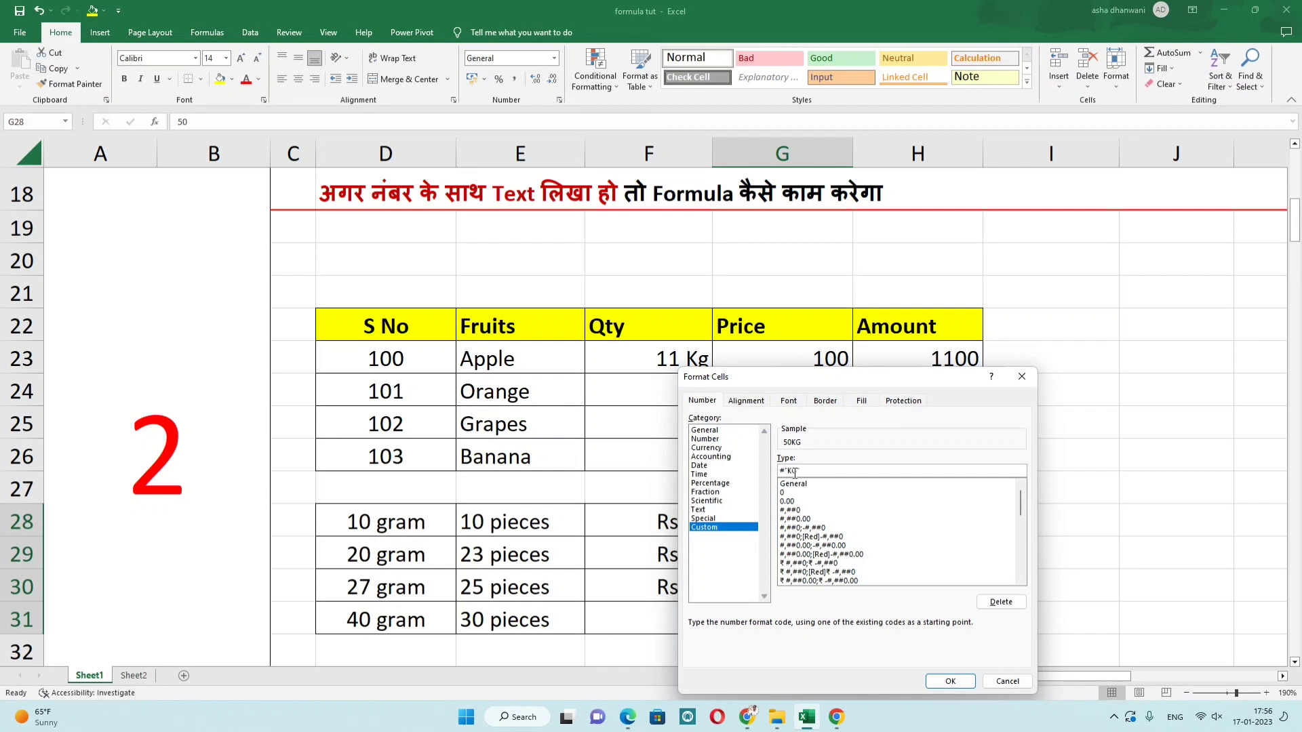
left_click(956, 684)
left_click(822, 568)
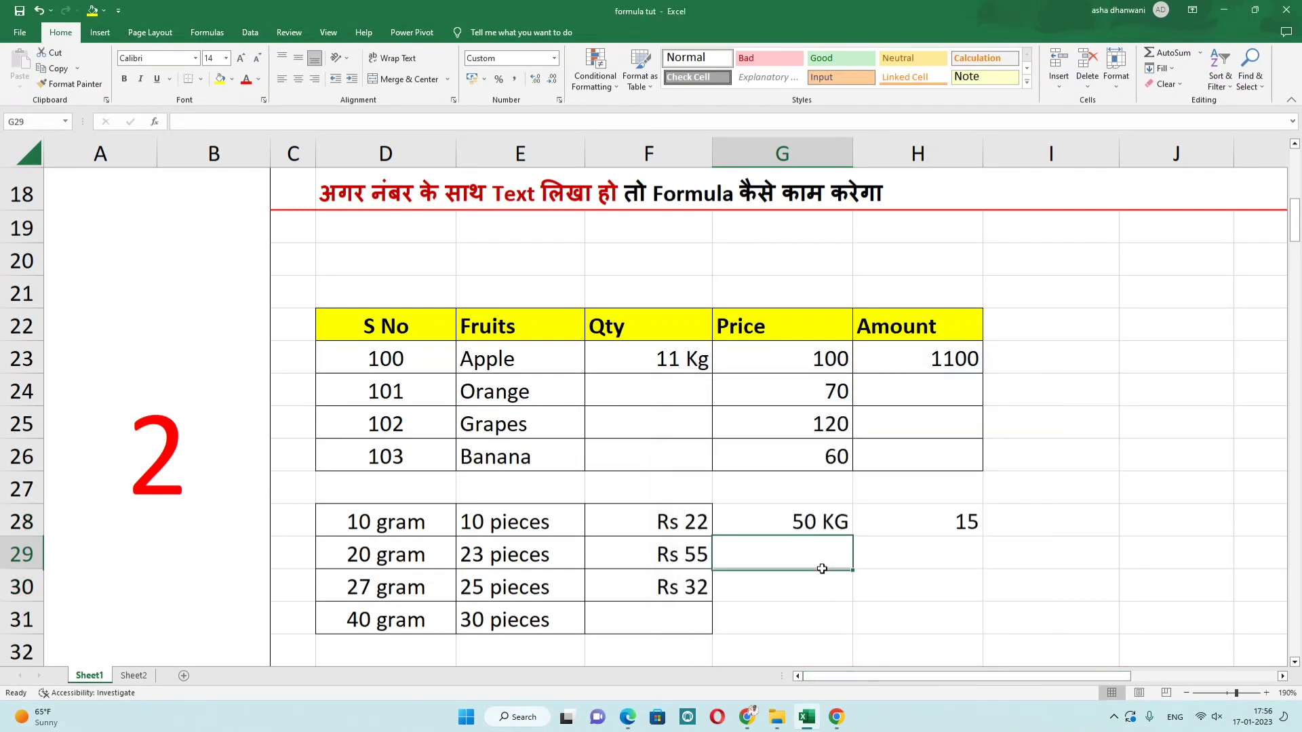
Enter the formula =G28*H28 in cell I28 to multiply the KG-formatted quantity by the plain number.
left_click(807, 524)
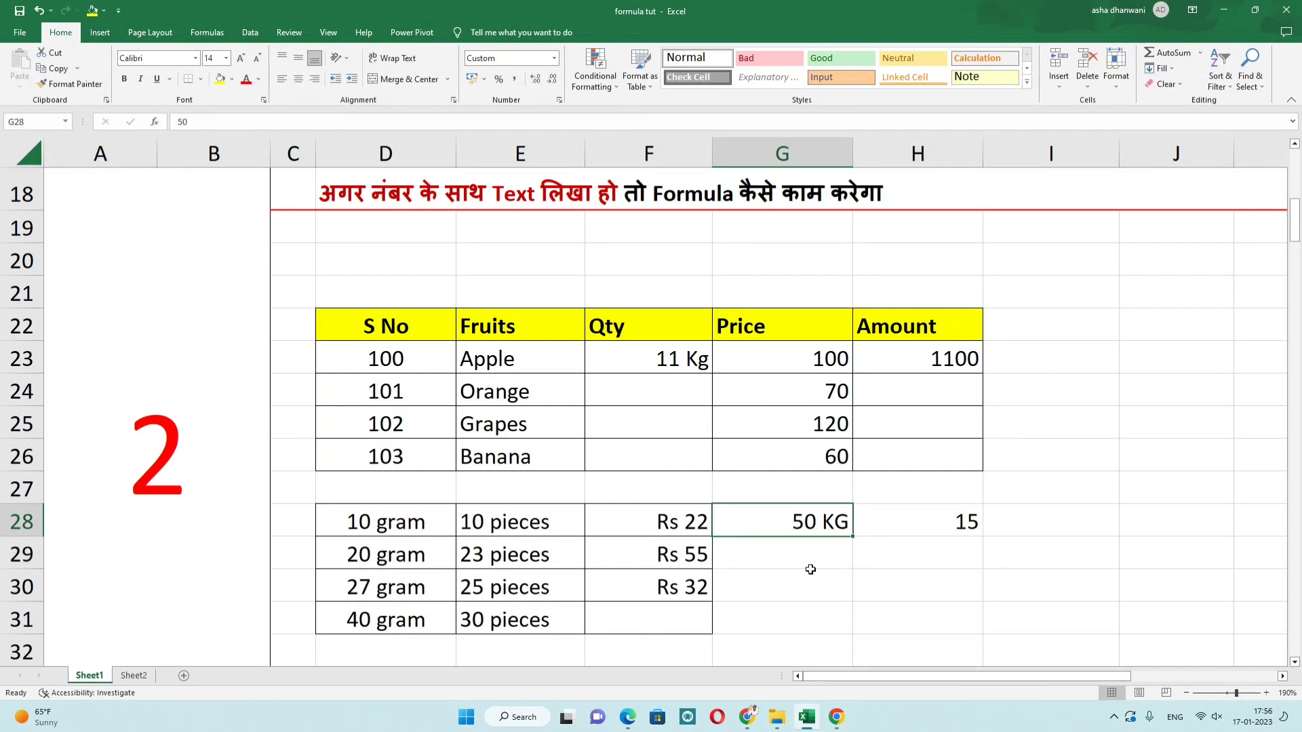
left_click(922, 528)
left_click(1037, 524)
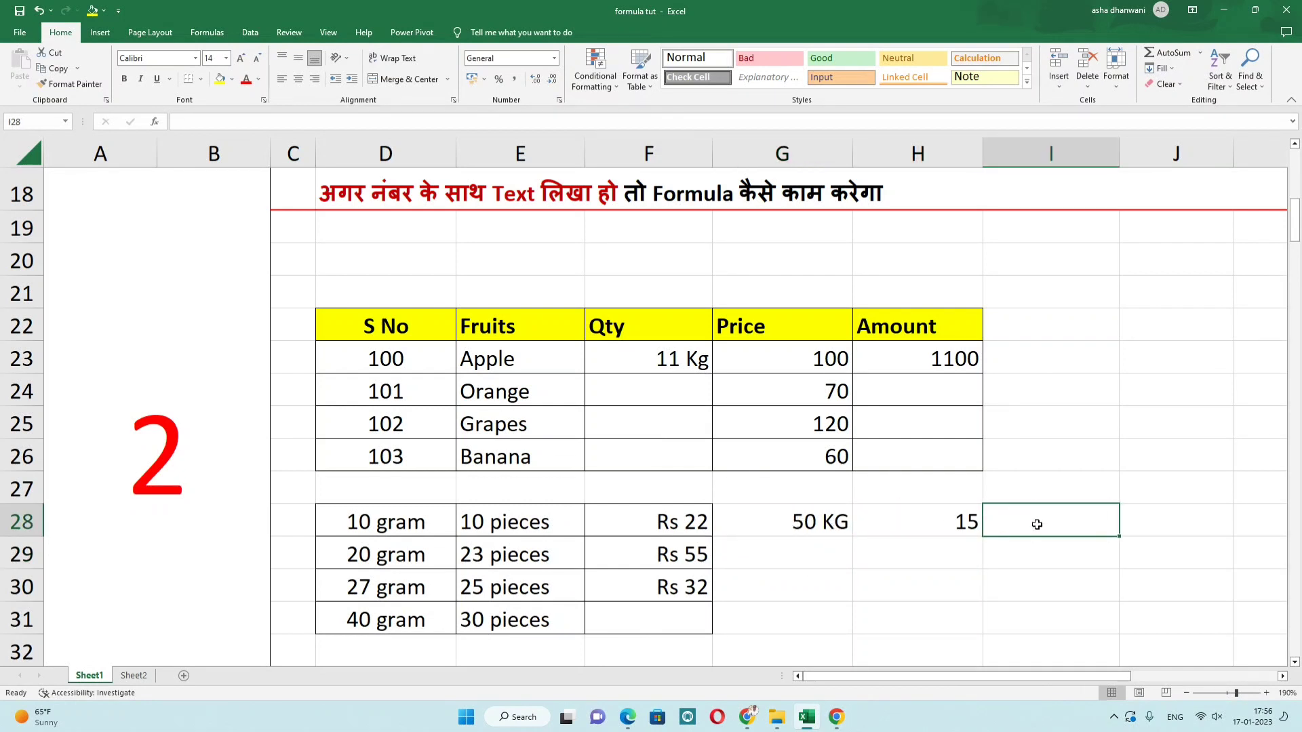
type("=")
left_click(831, 521)
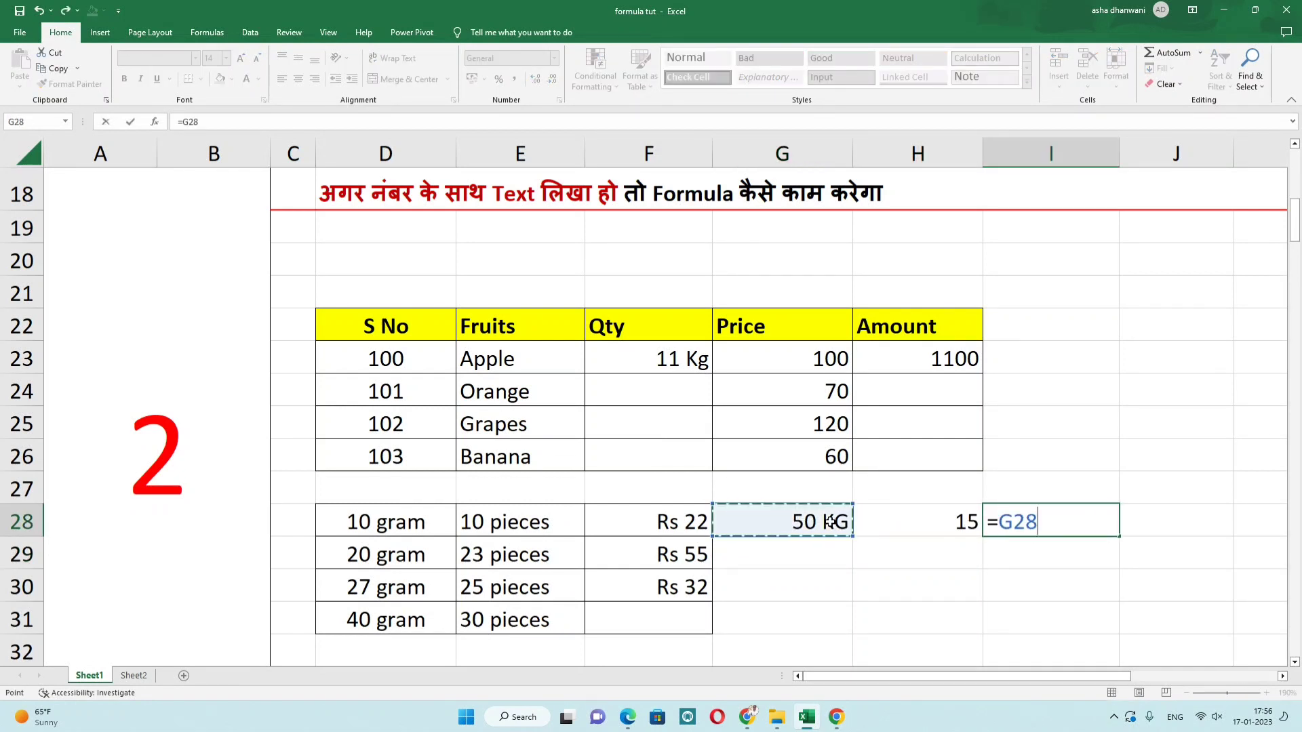
type("*")
left_click(910, 521)
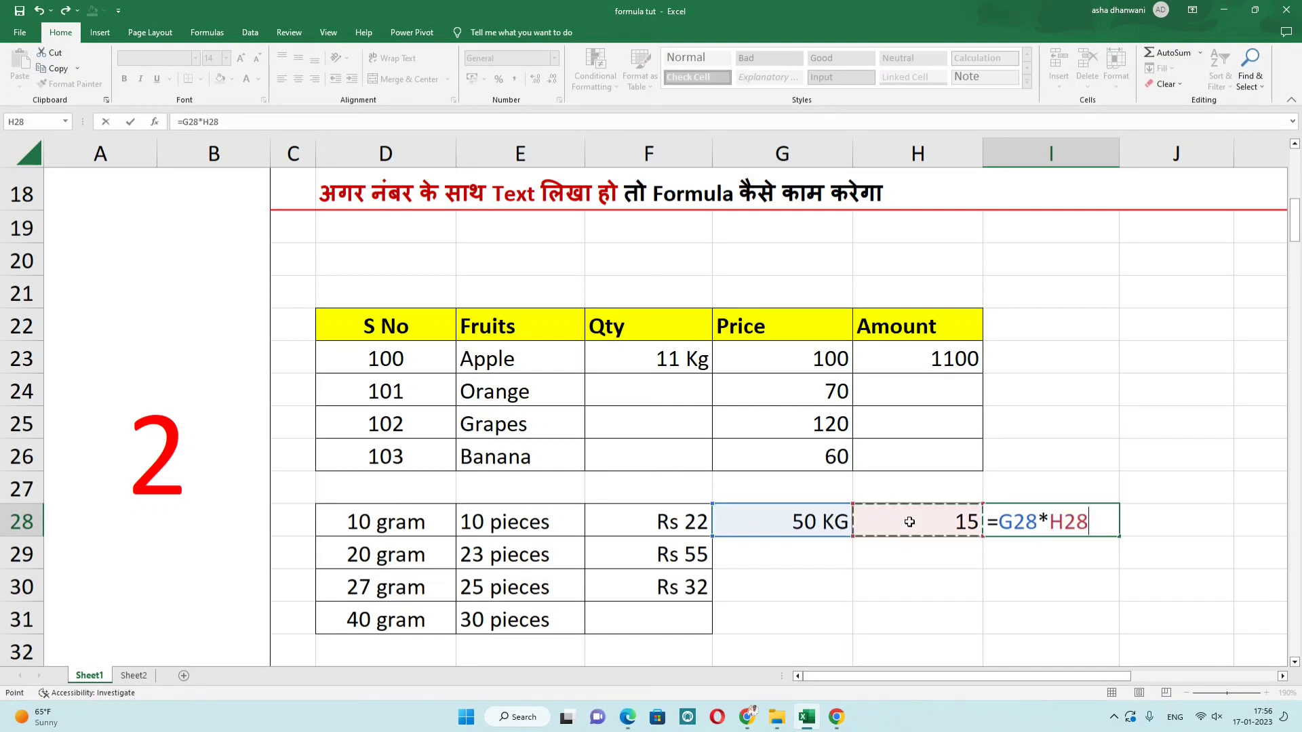
key("Return")
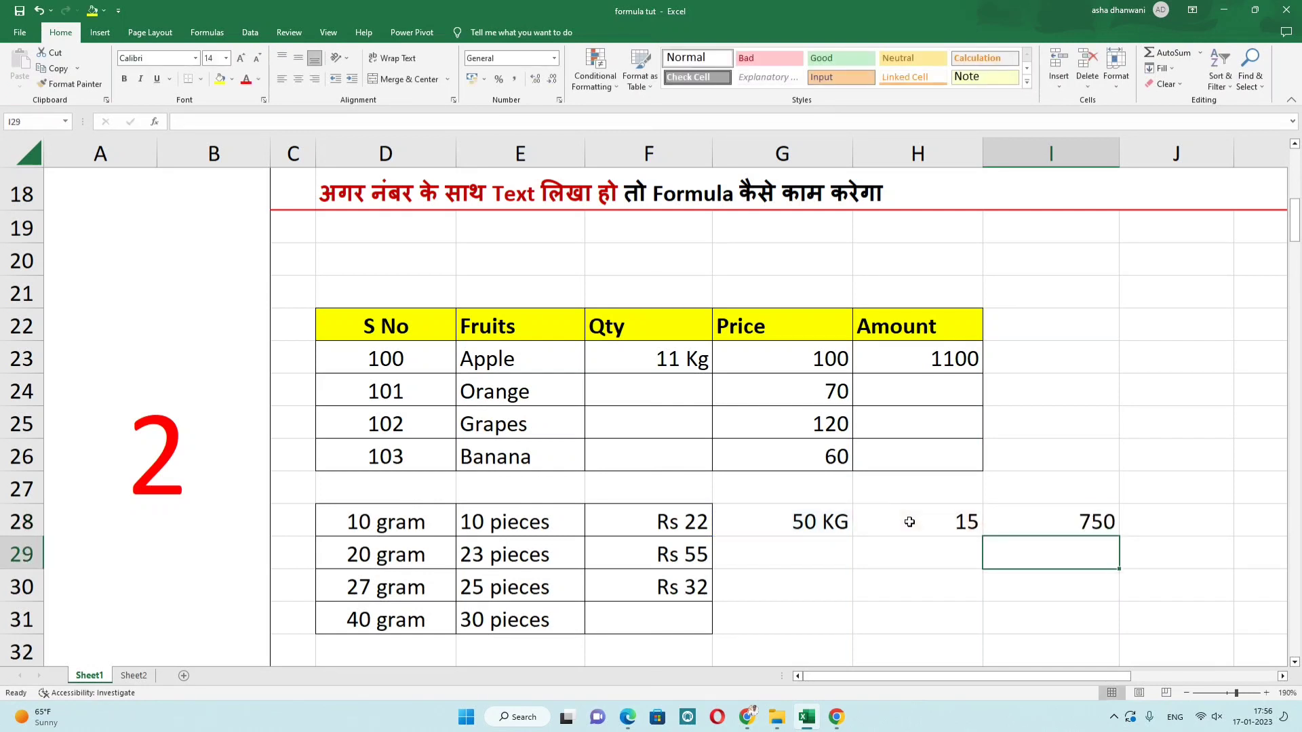
left_click(1039, 520)
left_click(820, 524)
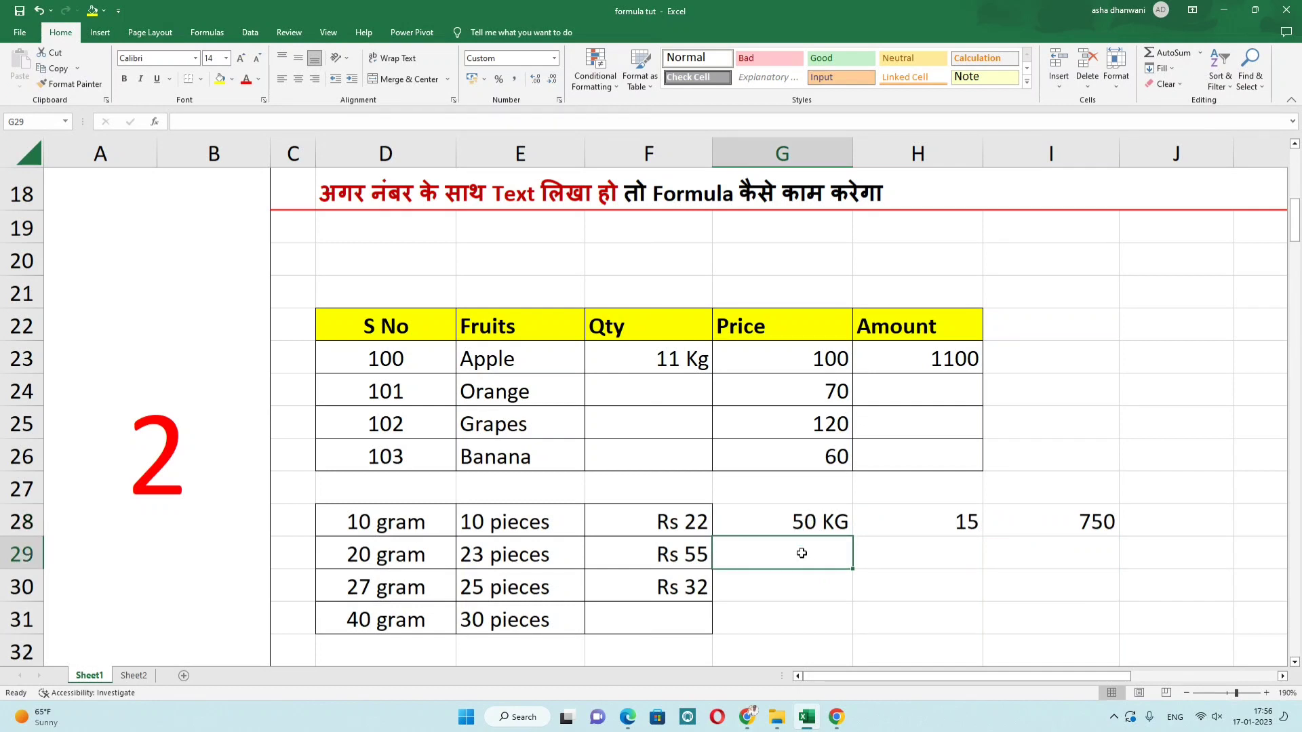
Enter 54 in cell G29 and 64 in cell G30 within the KG-formatted range.
left_click_drag(800, 523, 801, 633)
left_click(792, 558)
type("54")
key("Return")
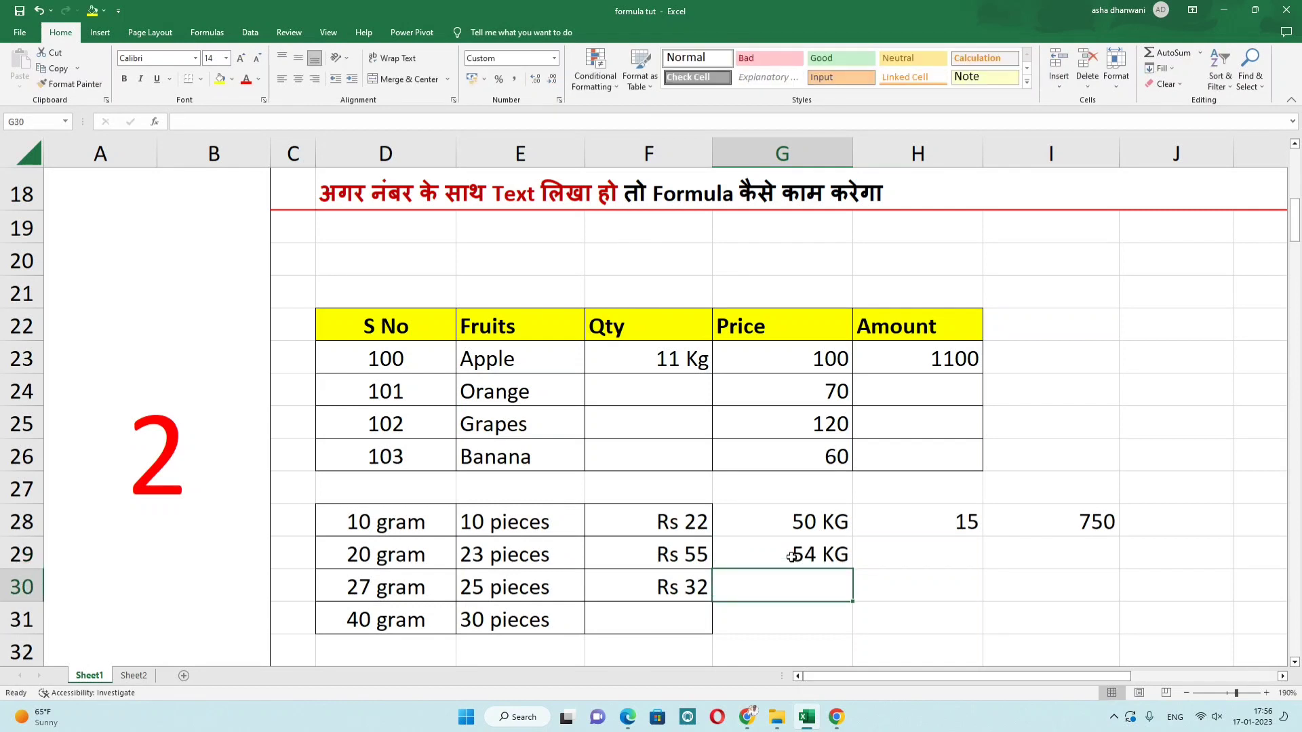
type("64")
key("Return")
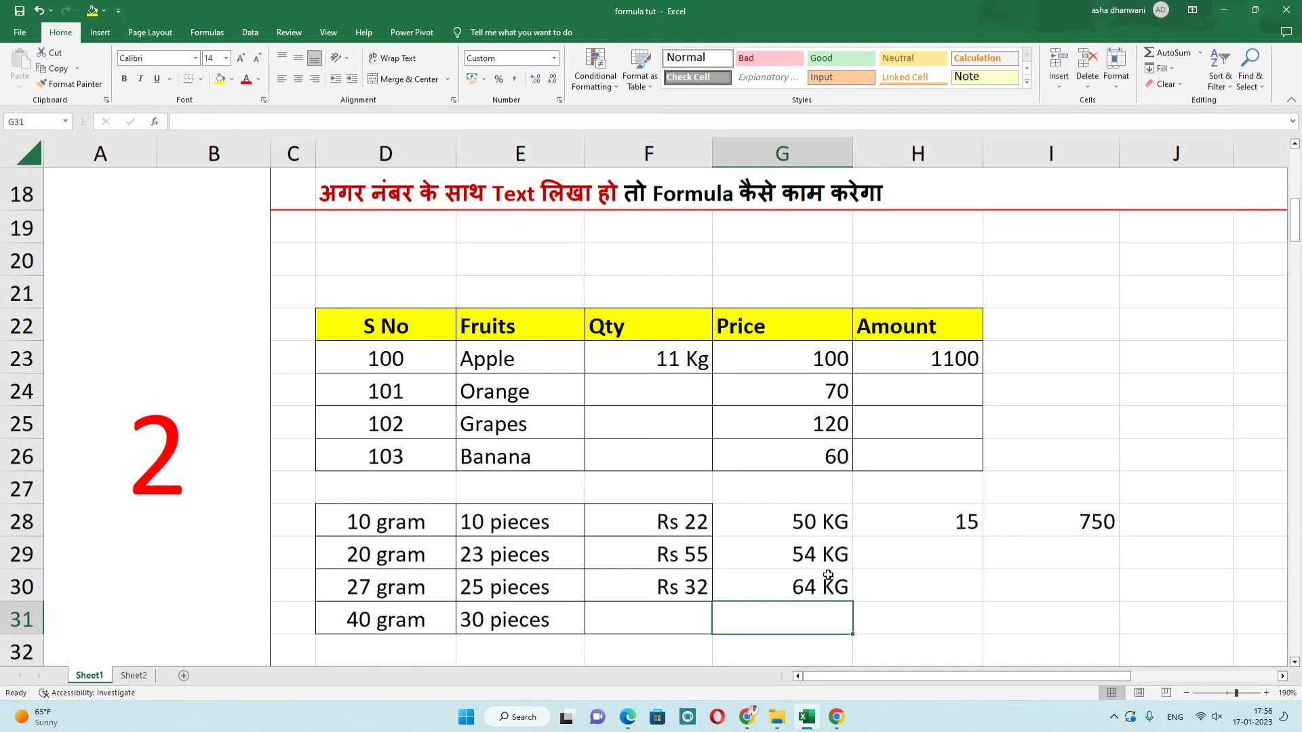
left_click_drag(796, 516, 805, 590)
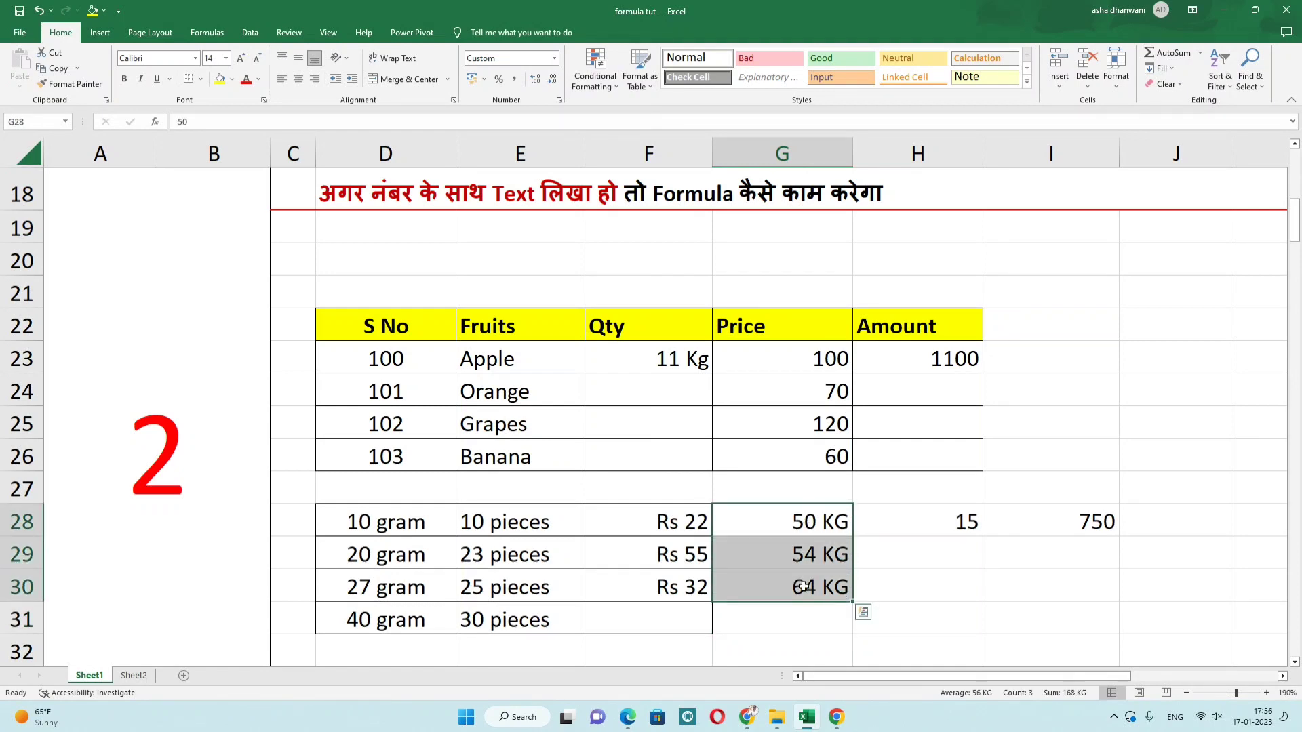
right_click(805, 592)
left_click(970, 554)
Examine the row 35 heading that introduces the Count, Counta and Countblank section.
scroll(651, 479, "down", 7)
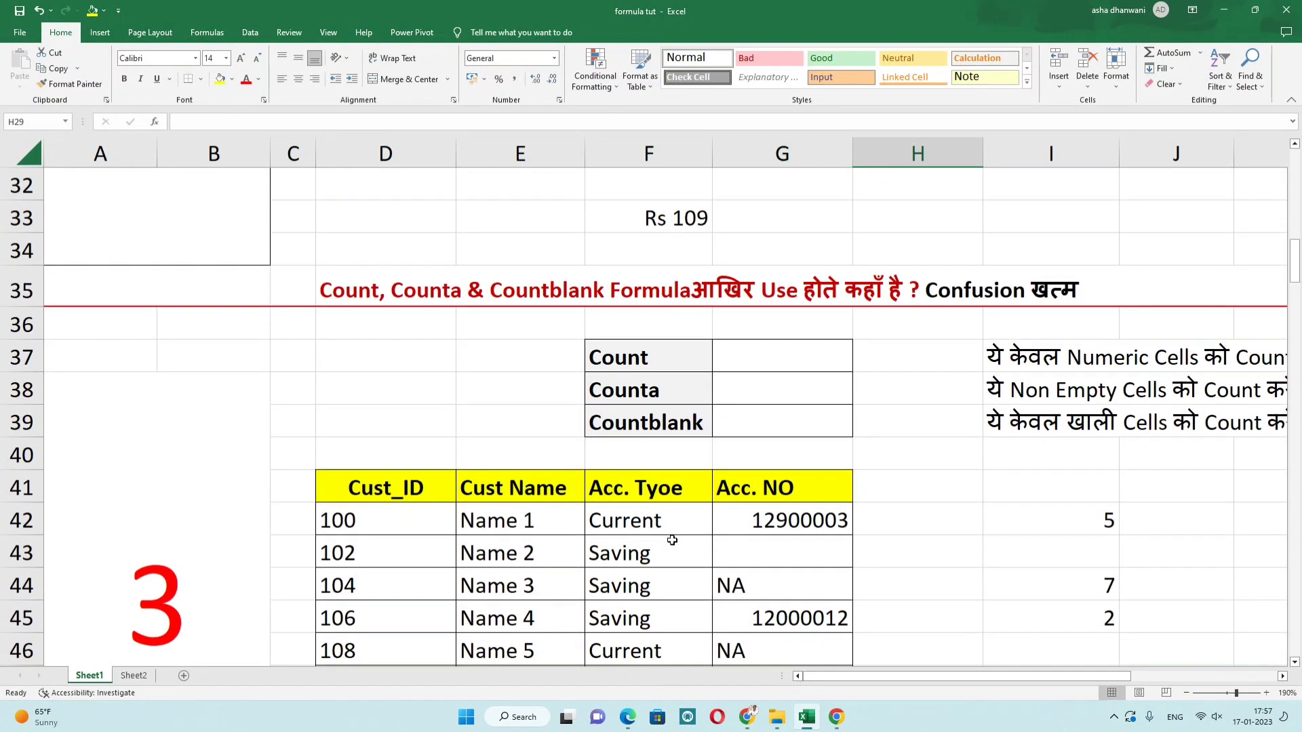
scroll(647, 470, "up", 7)
left_click(641, 454)
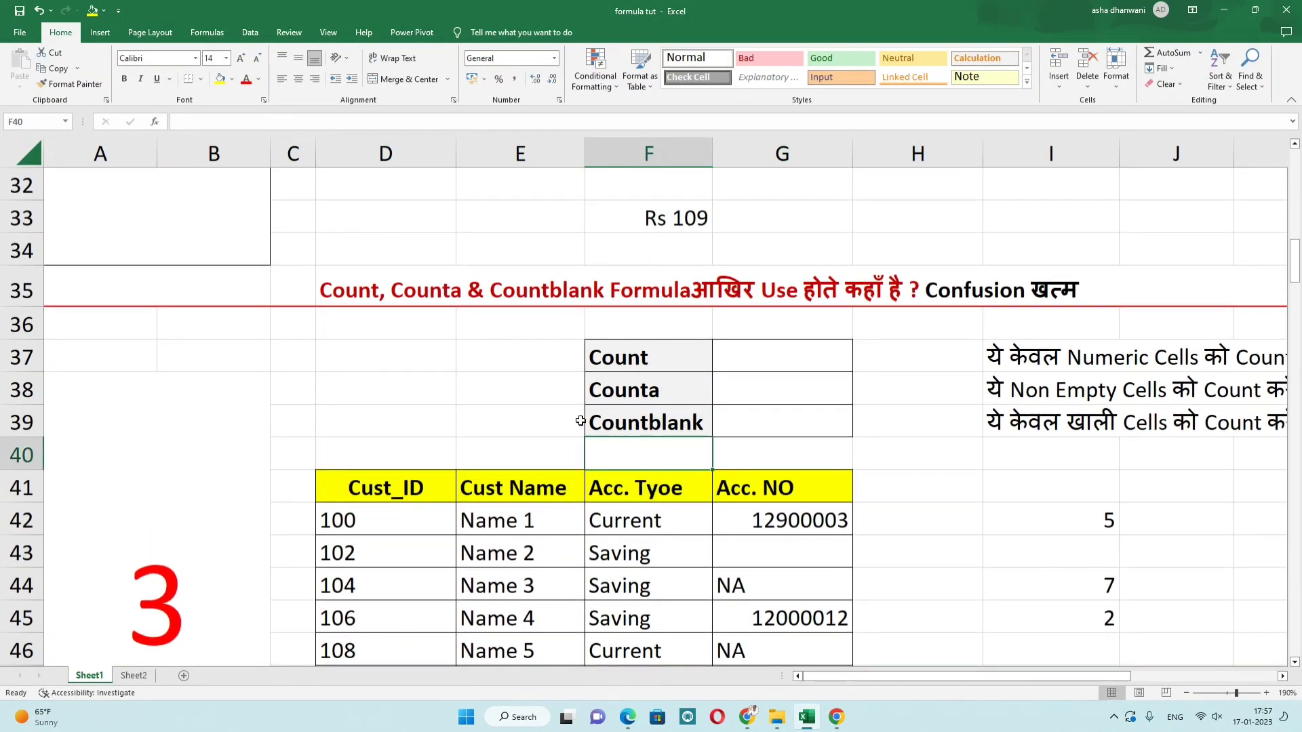
double_click(333, 293)
left_click_drag(324, 292, 605, 293)
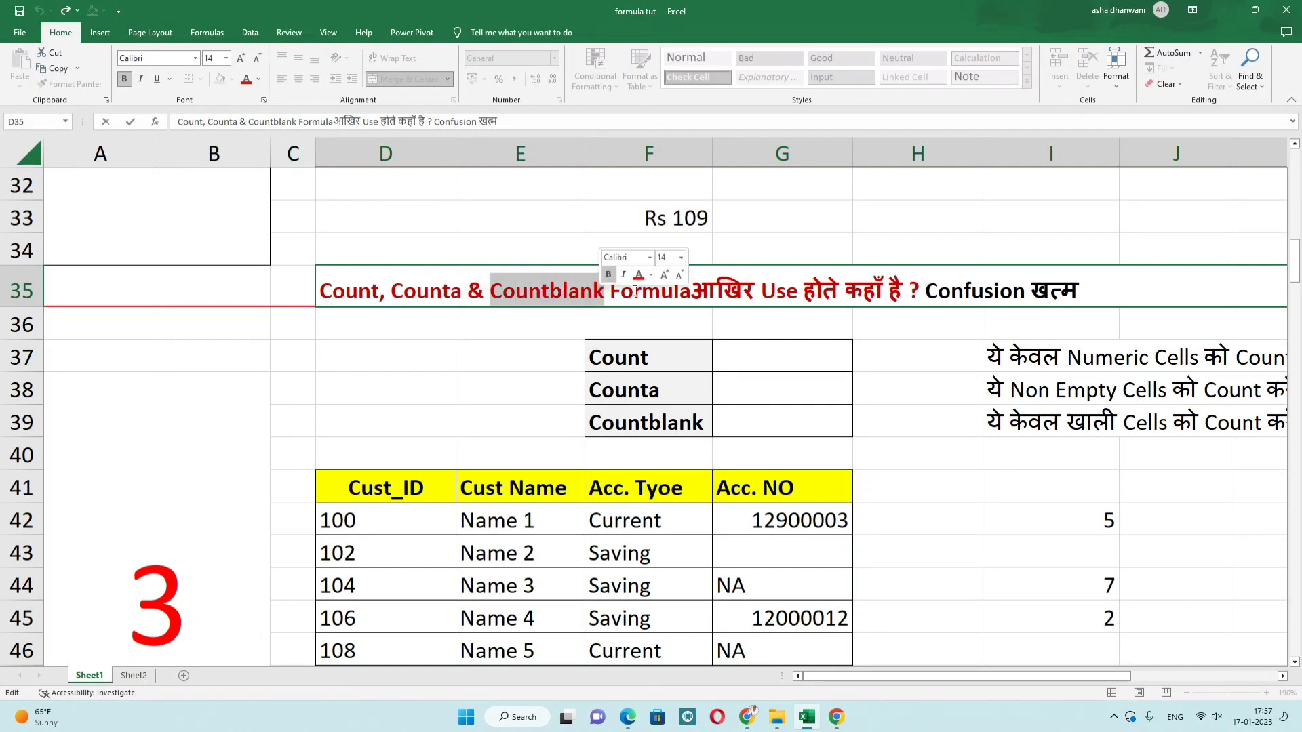
double_click(954, 293)
left_click(1055, 294)
left_click_drag(1078, 292, 919, 292)
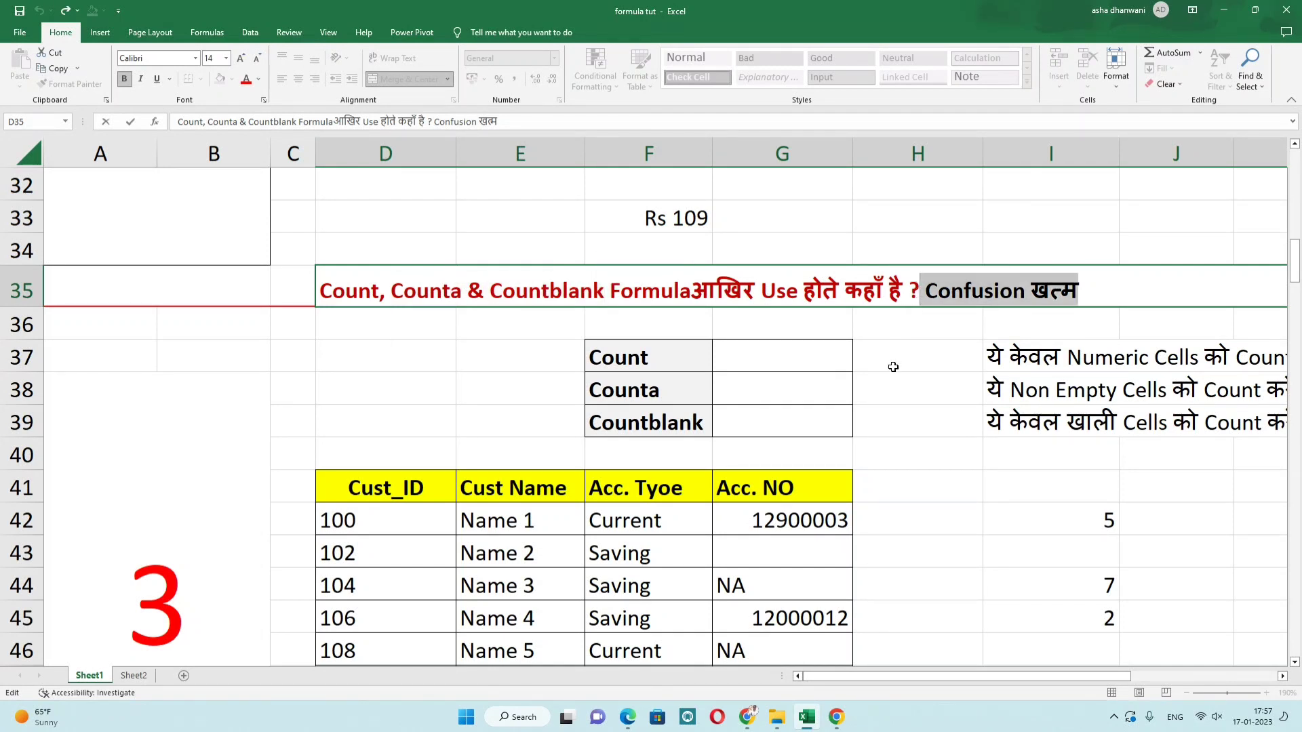
left_click(891, 381)
Compare the Count label in F37 with its description in cell I37.
left_click(643, 364)
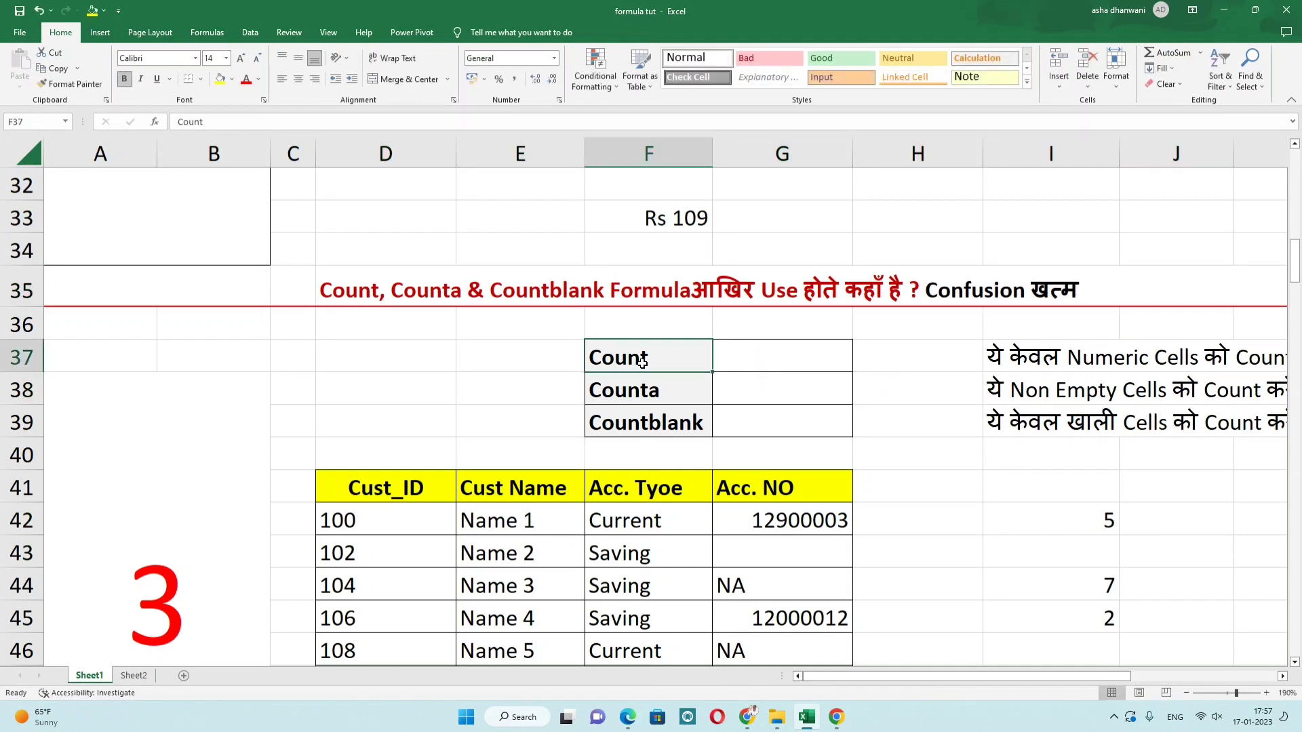
key("Right")
key("Right")
key("Right")
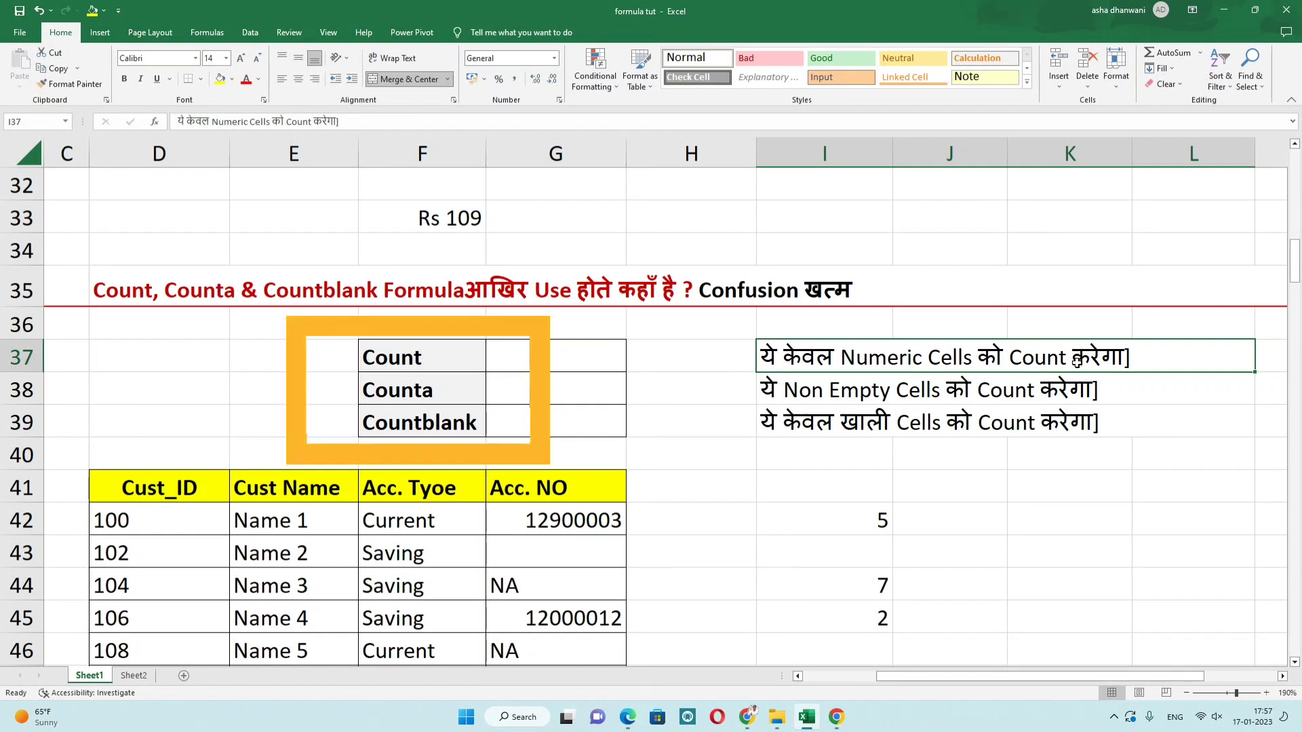
left_click(431, 362)
left_click(906, 372)
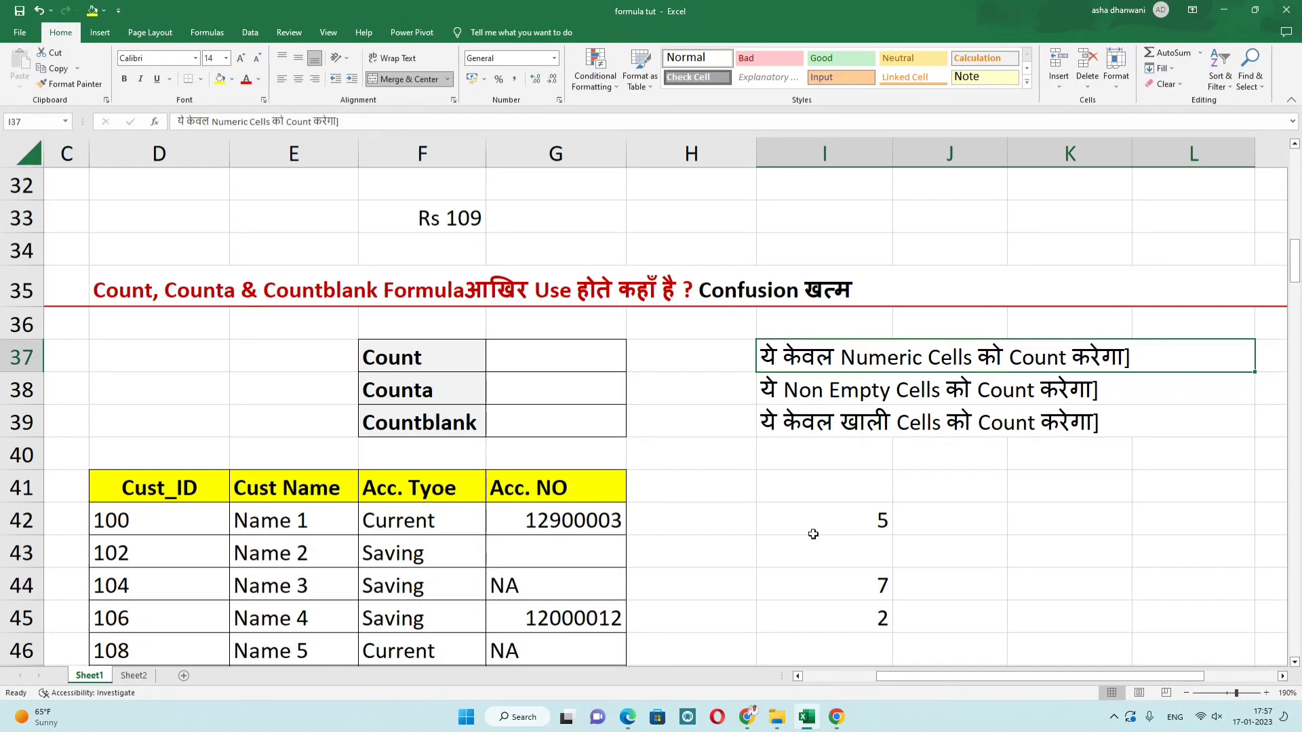
Examine the COUNT formula in cell I42 and the numeric, blank and NA cells of the Acc. NO column it covers.
double_click(795, 523)
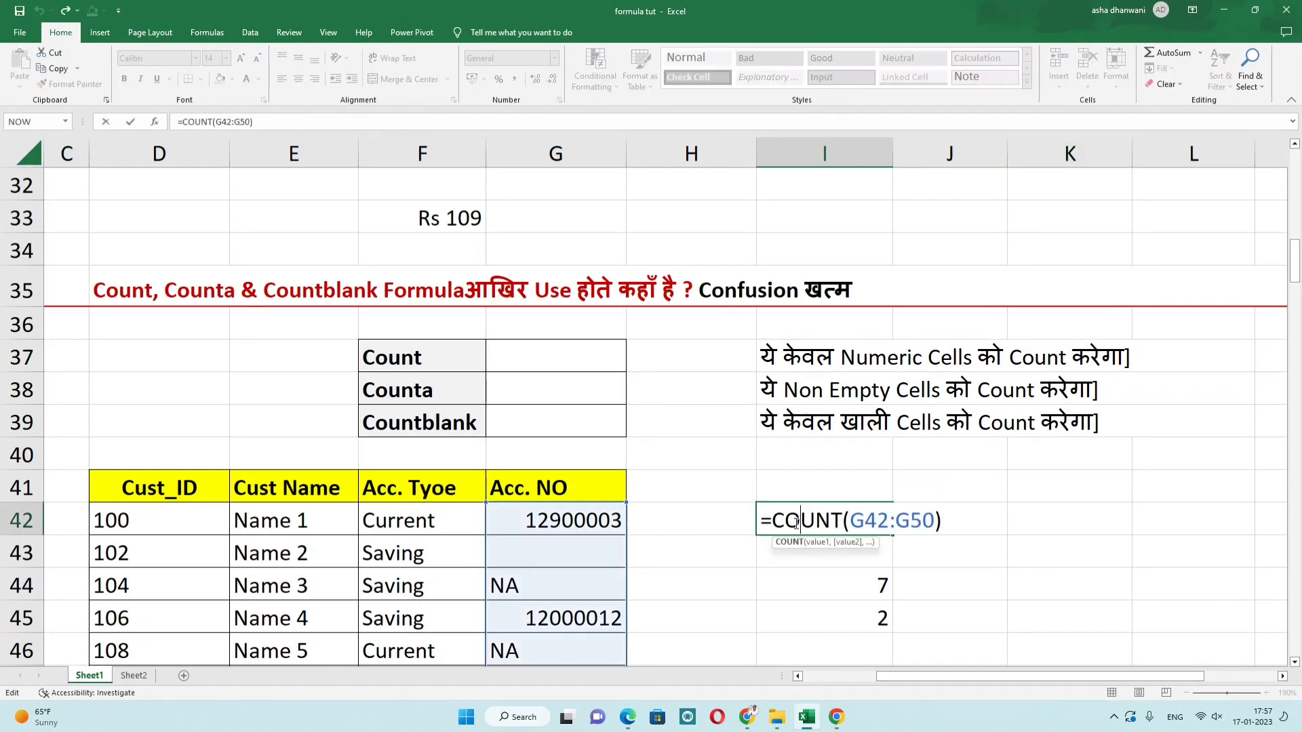
scroll(678, 523, "down", 3)
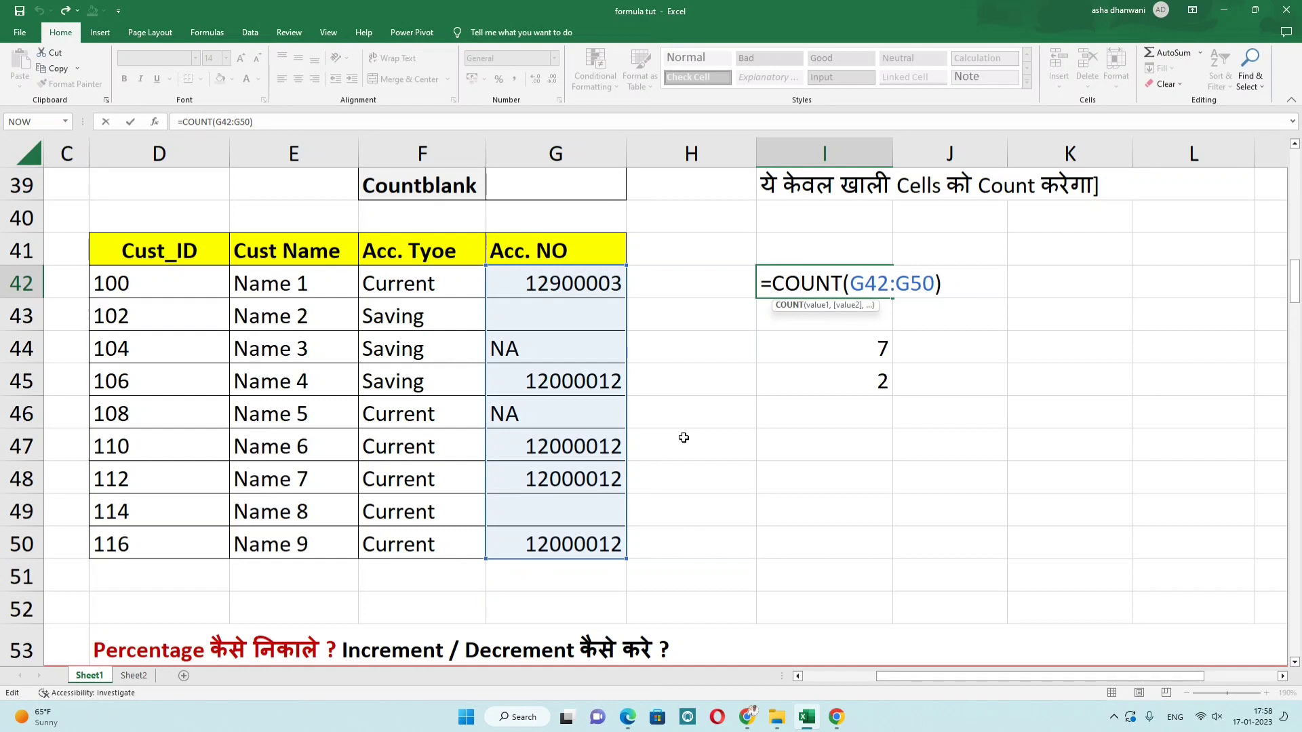
key("ctrl+Return")
left_click(576, 289)
left_click(572, 383)
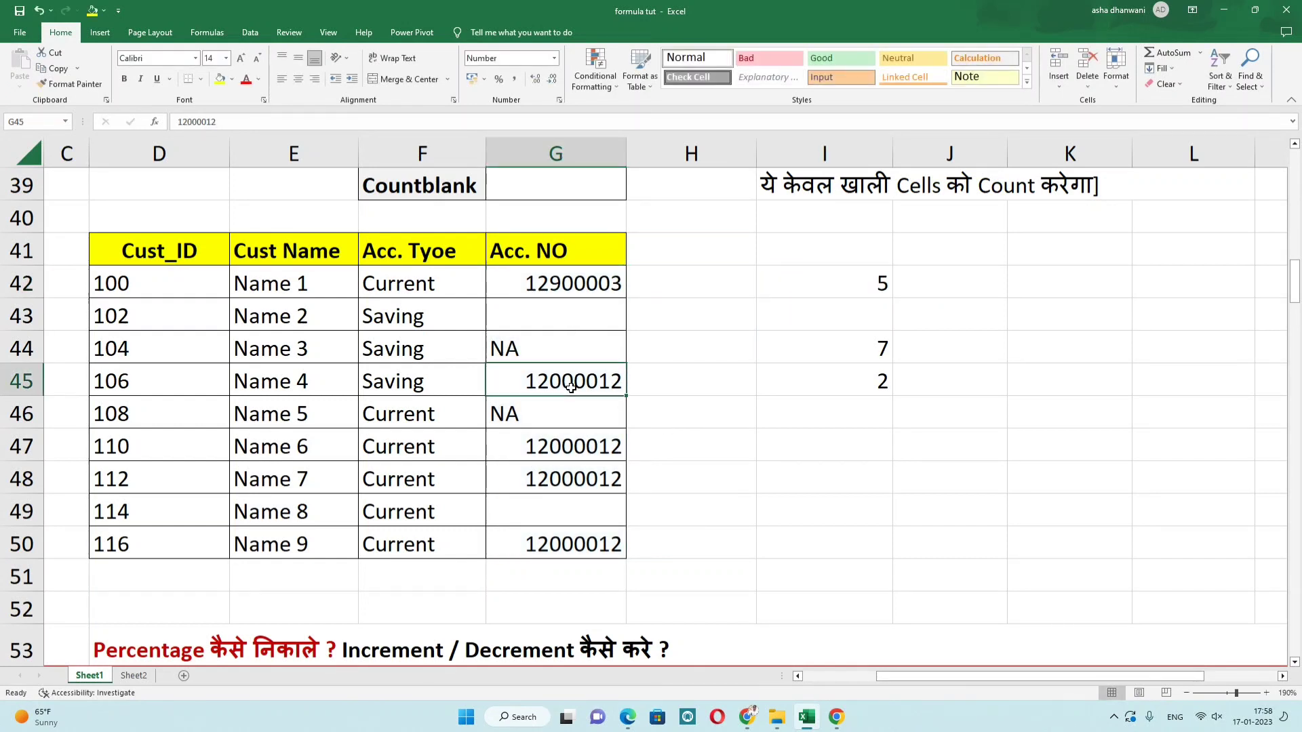
left_click(578, 448)
left_click(569, 326)
left_click(567, 356)
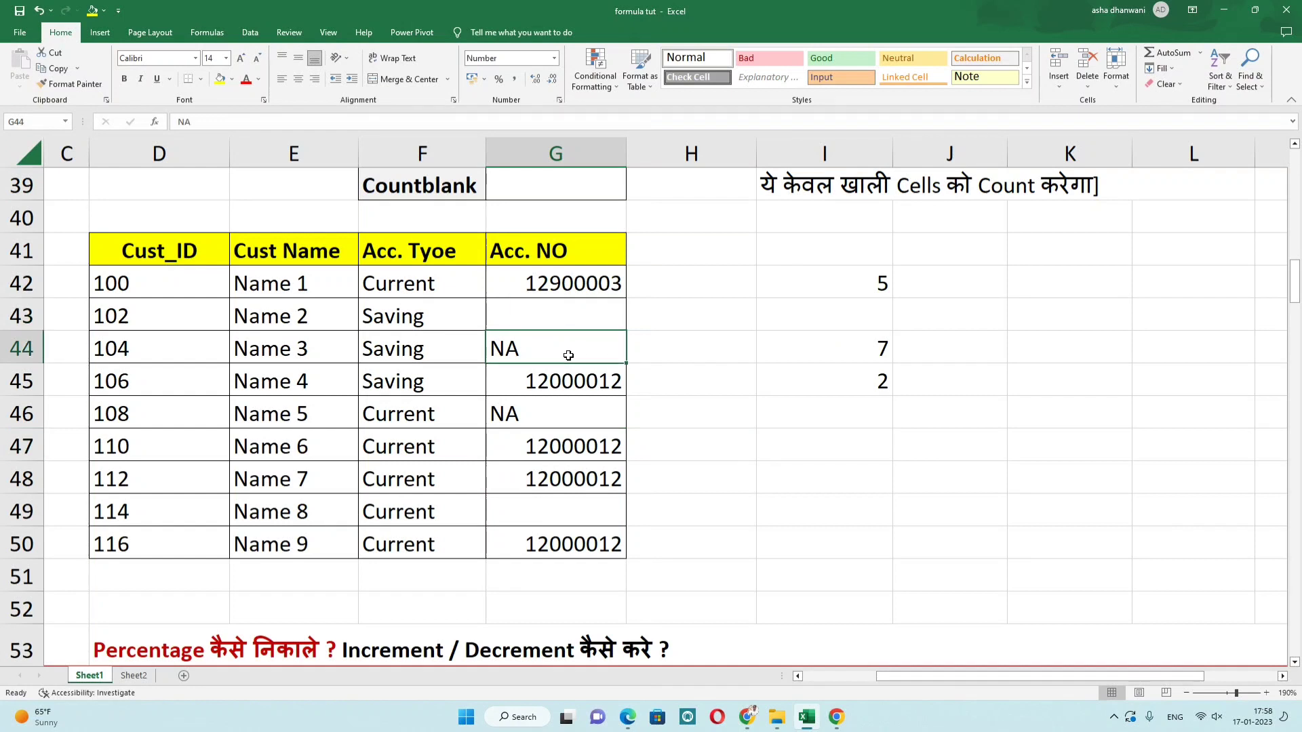
Check the Acc. NO values in G45 and G47 against the range used by the COUNT formula in I42.
left_click(568, 390)
left_click(570, 459)
left_click(834, 282)
double_click(836, 282)
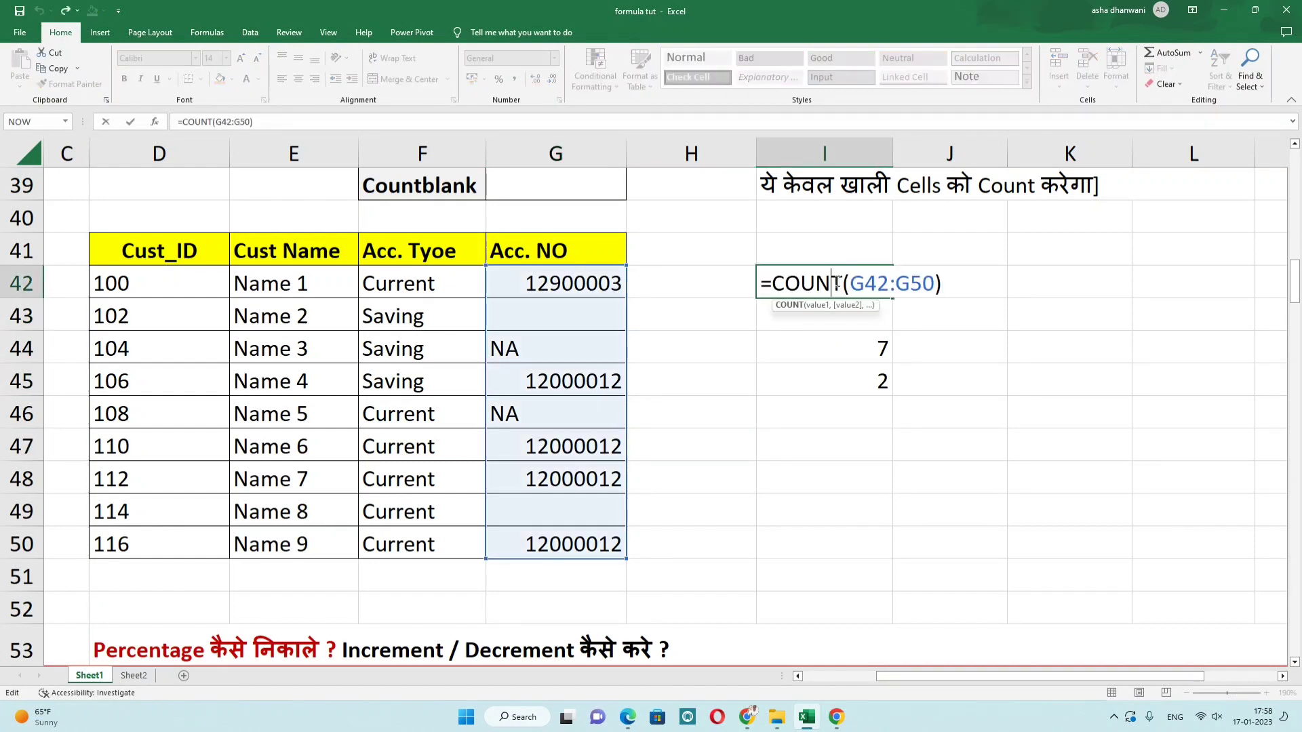
key("Return")
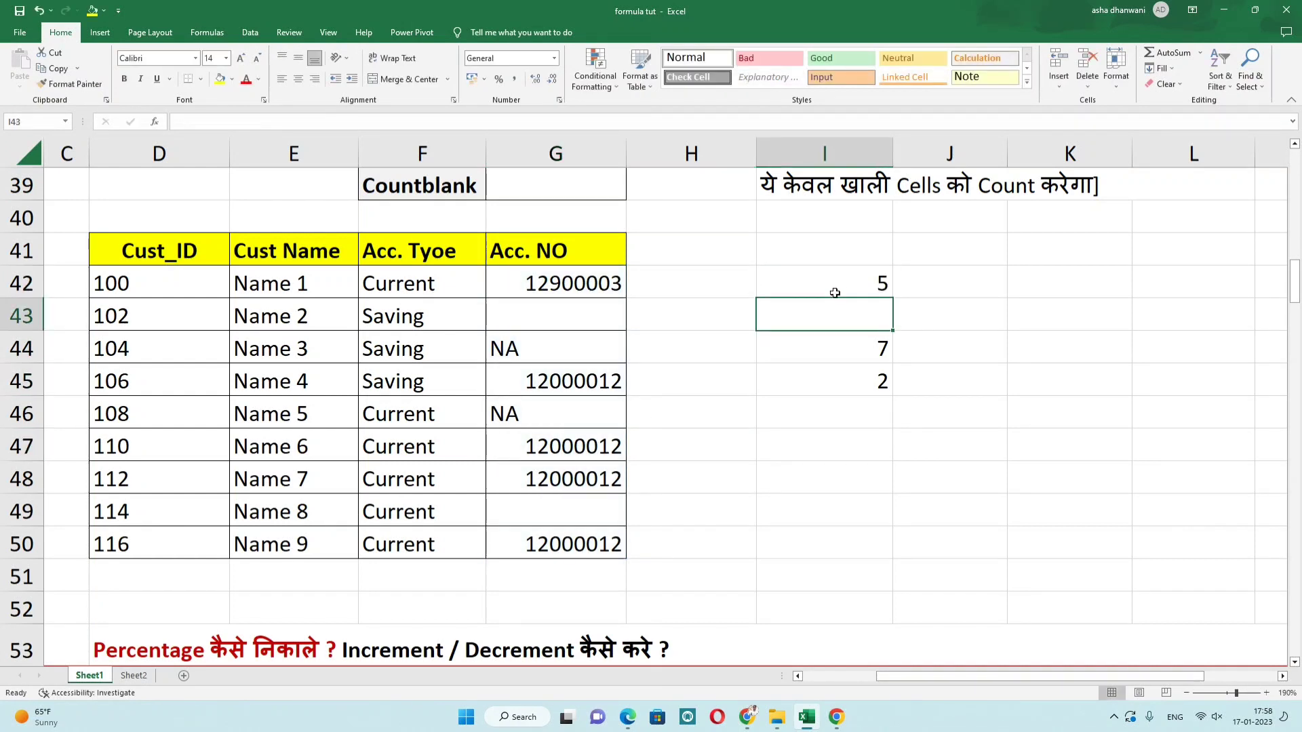
Enter the formula =COUNT(G42:G50) in cell I43 to count the numeric Acc. NO cells.
type("=cou")
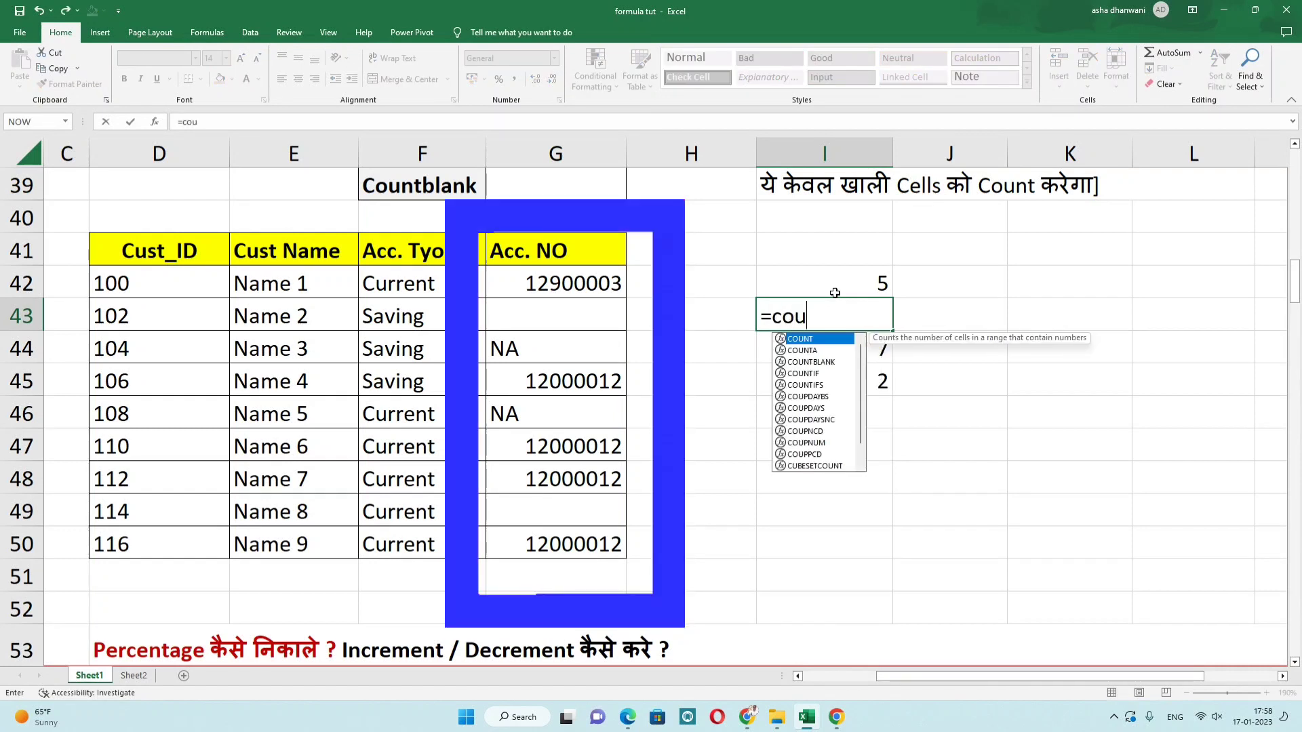
type("nt(")
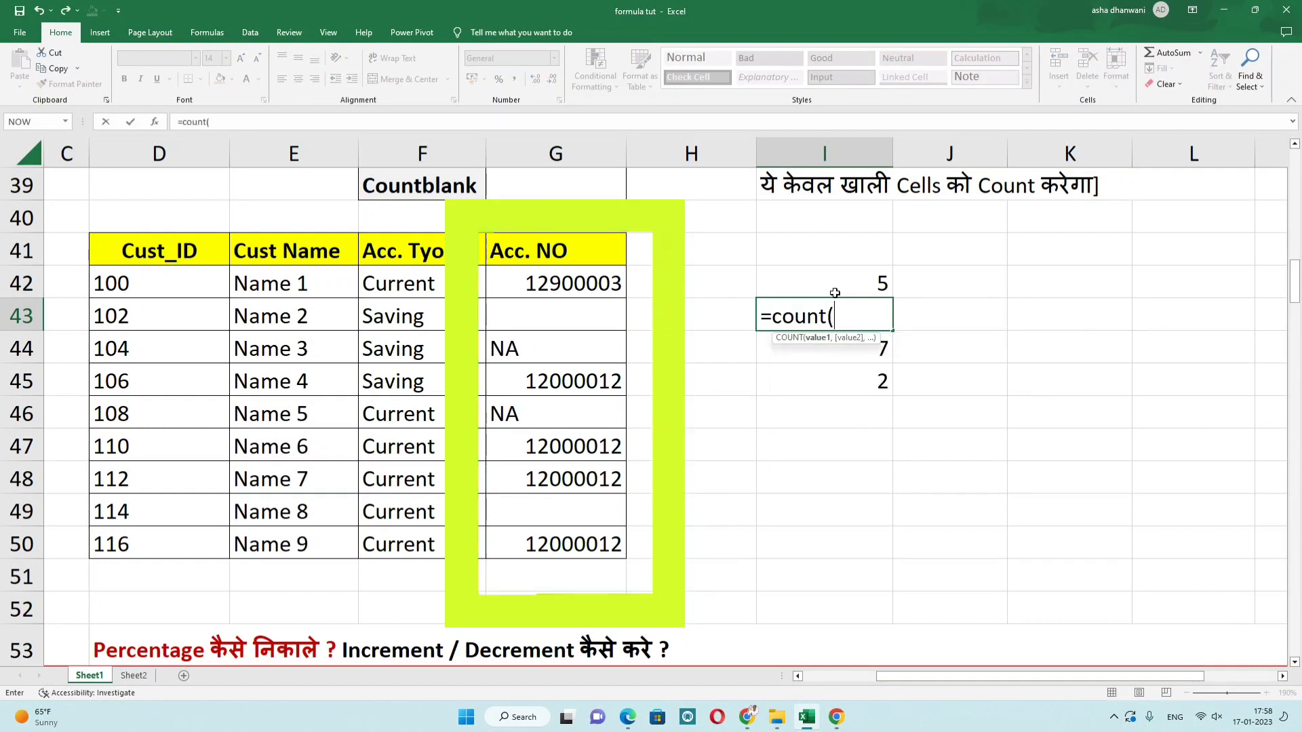
left_click_drag(554, 285, 541, 540)
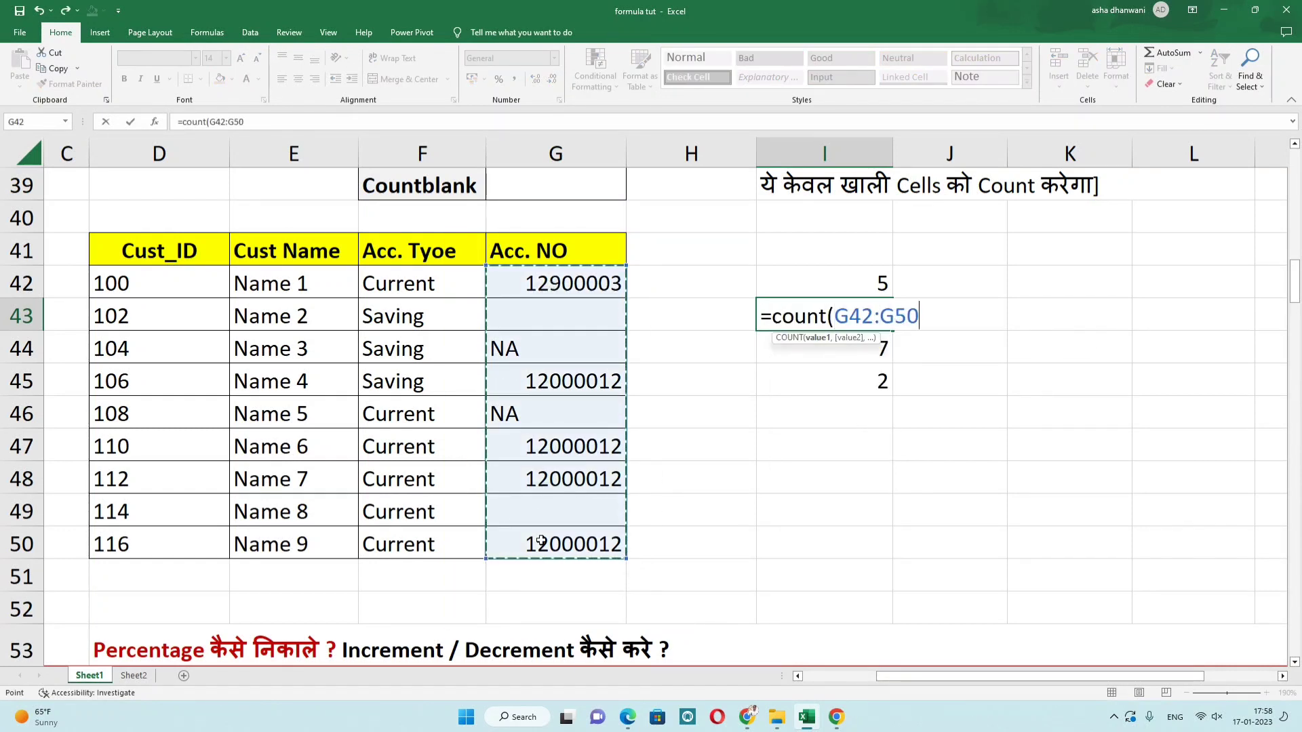
type(")")
key("Return")
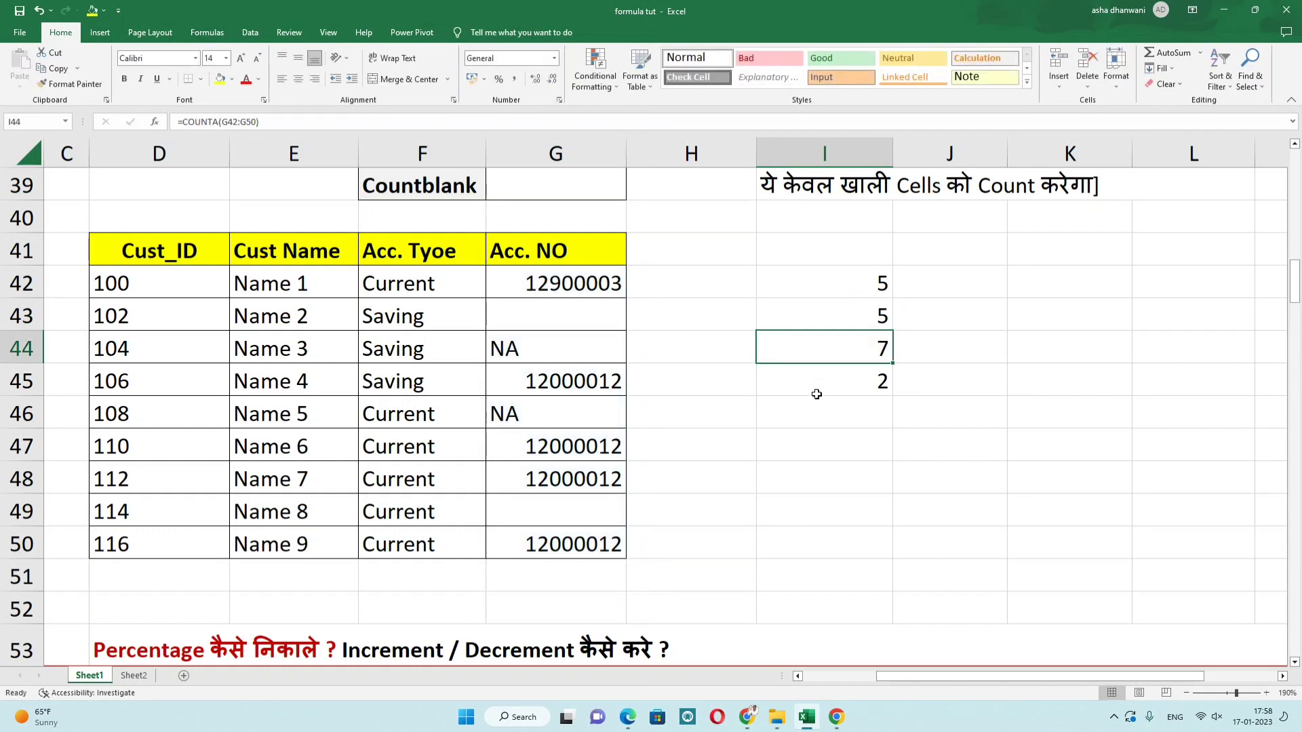
Compare the result in I43 with the numeric Acc. NO cells, and clear the formula from I43.
left_click(827, 314)
left_click(561, 290)
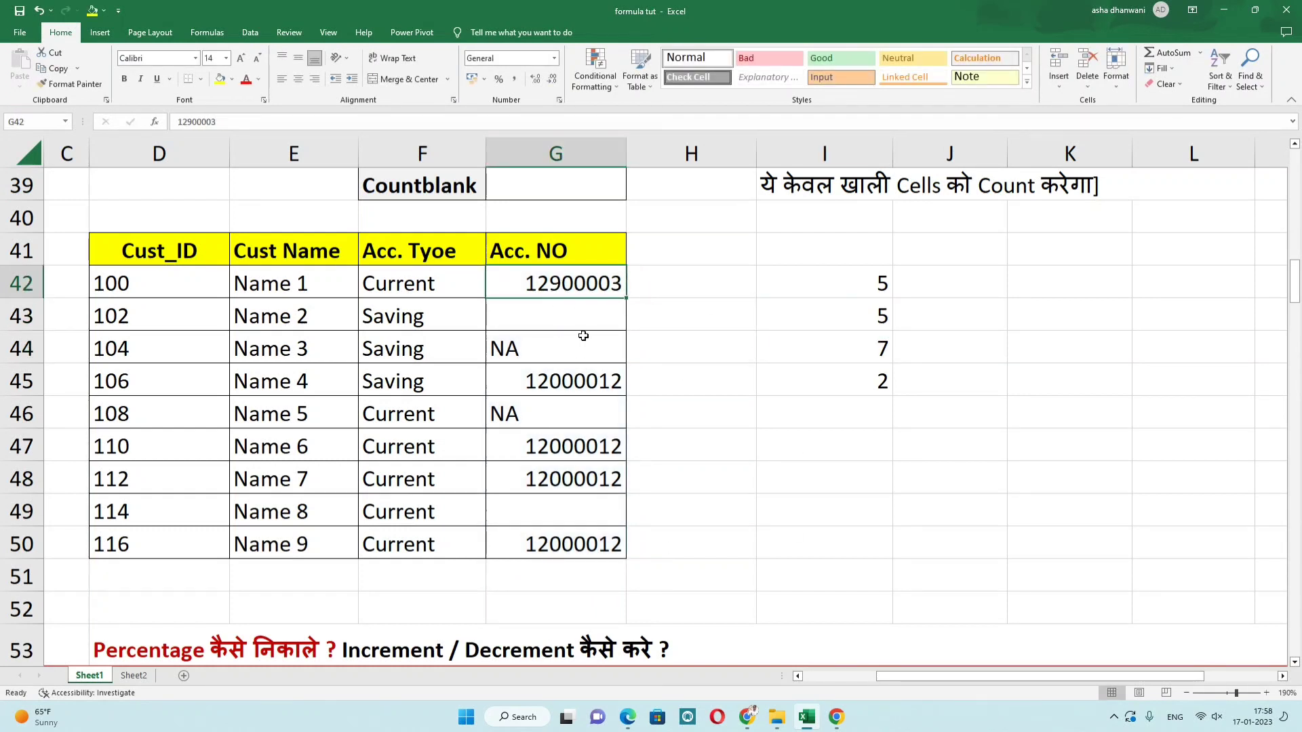
left_click(580, 393)
left_click(578, 446)
left_click(573, 479)
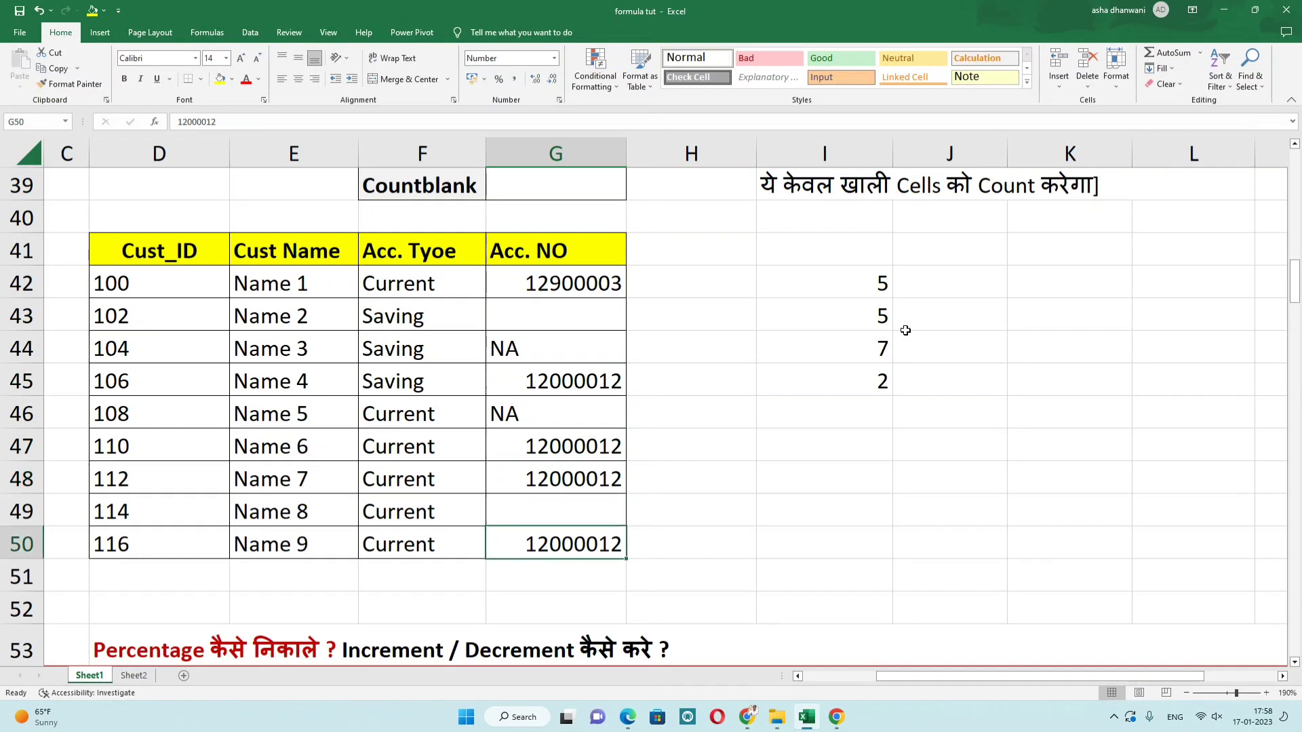
left_click(828, 317)
key("Delete")
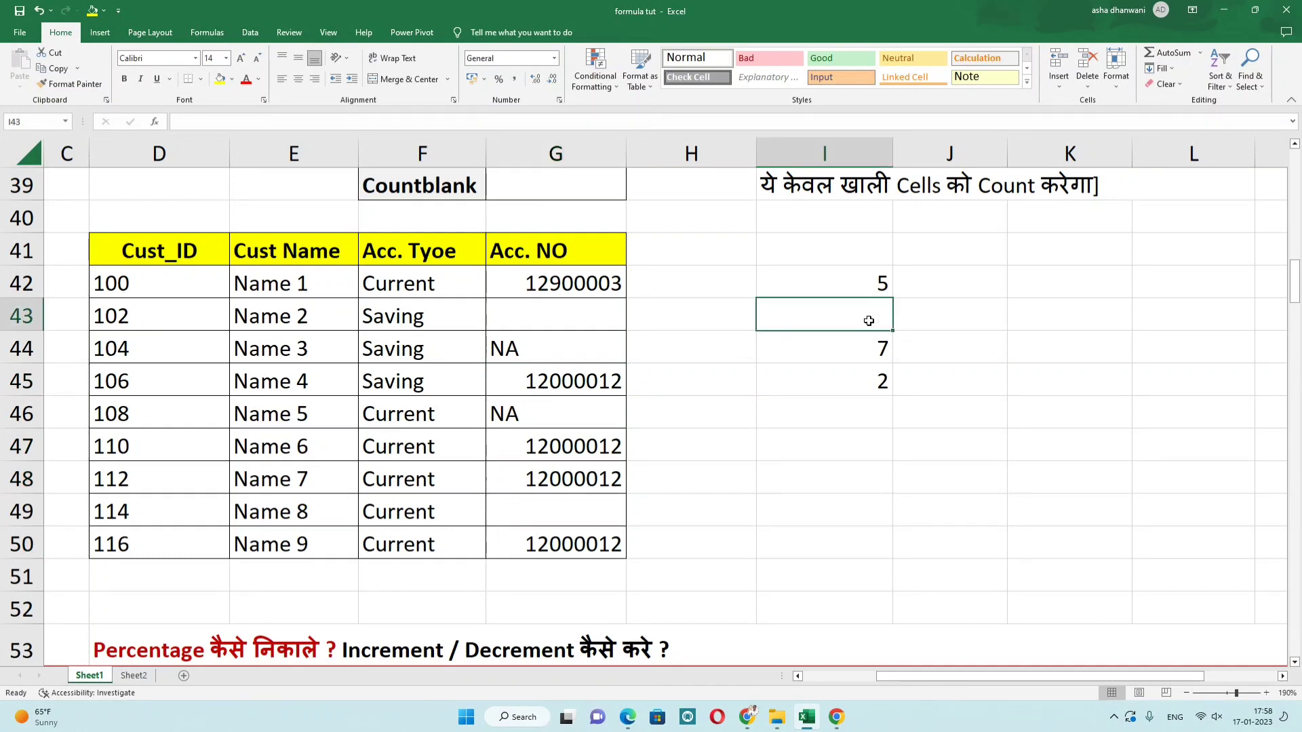
Compare the Counta label in F38 and its description in I38 with the COUNTA formula in cell I44.
scroll(656, 351, "up", 2)
left_click(425, 400)
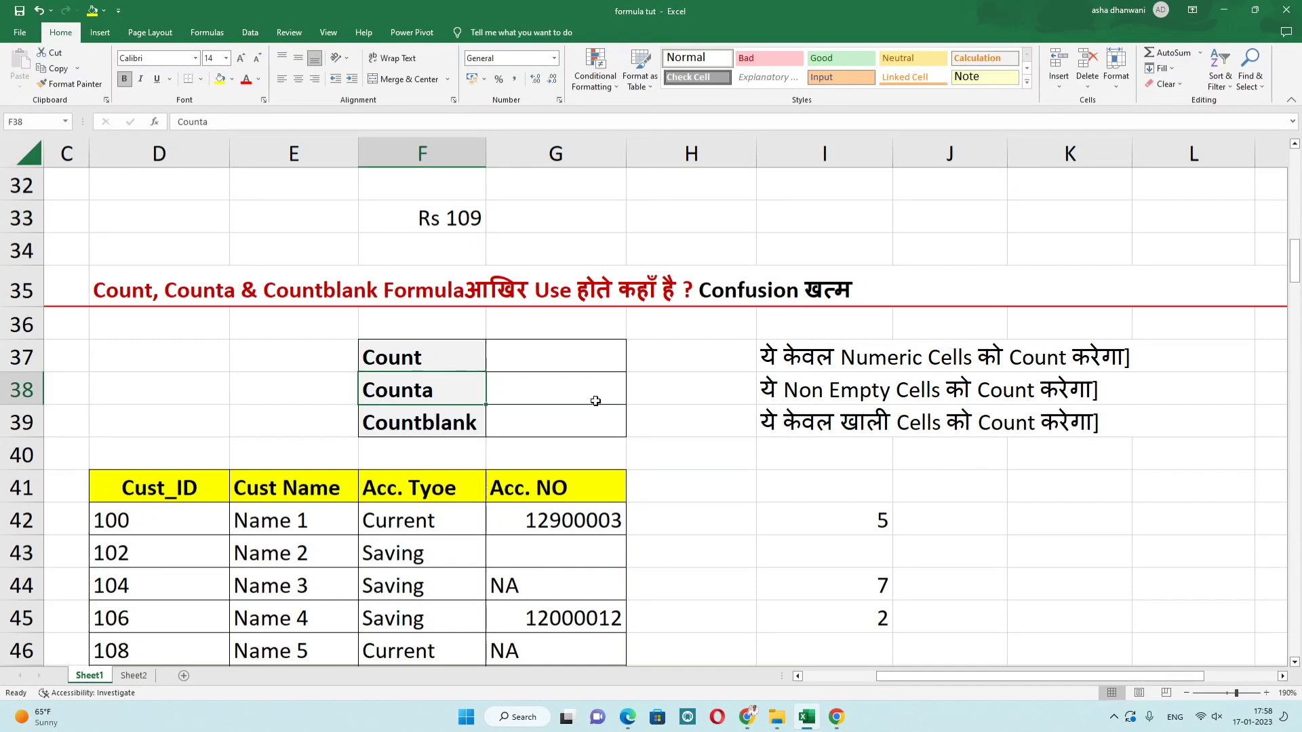
left_click(791, 389)
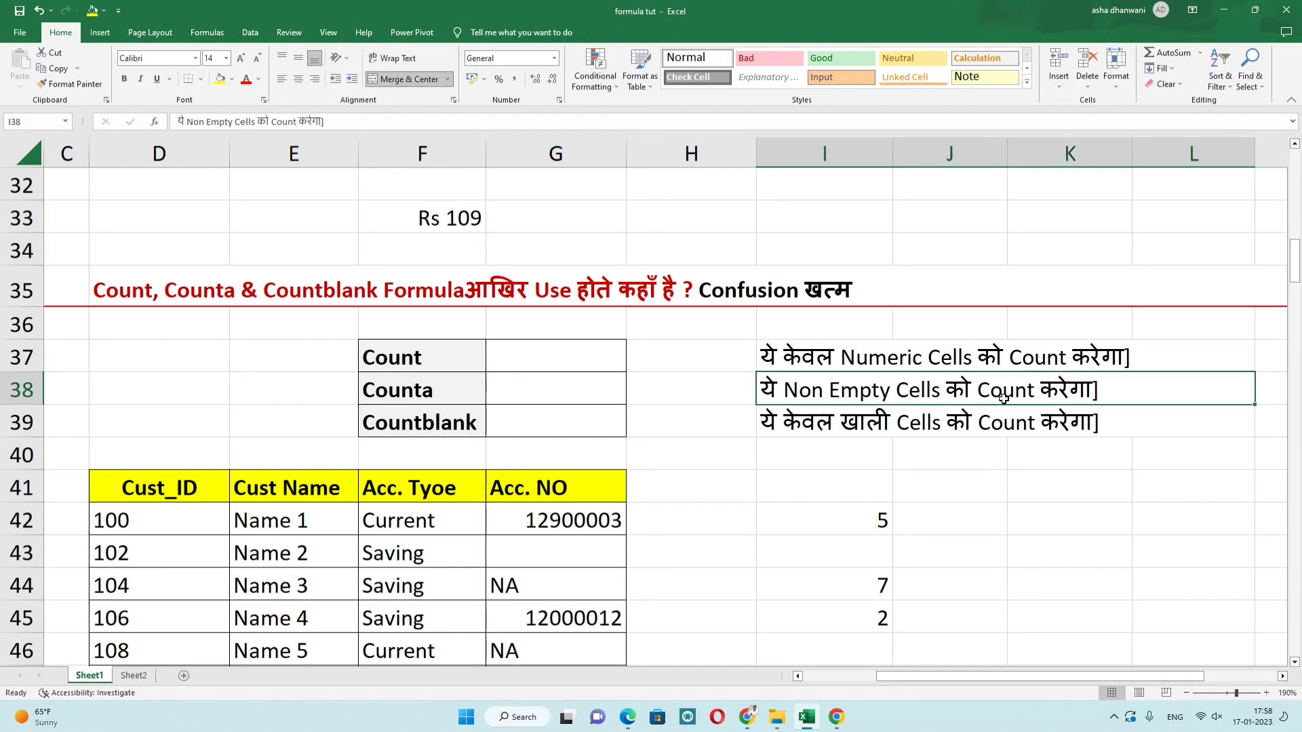
scroll(851, 409, "down", 3)
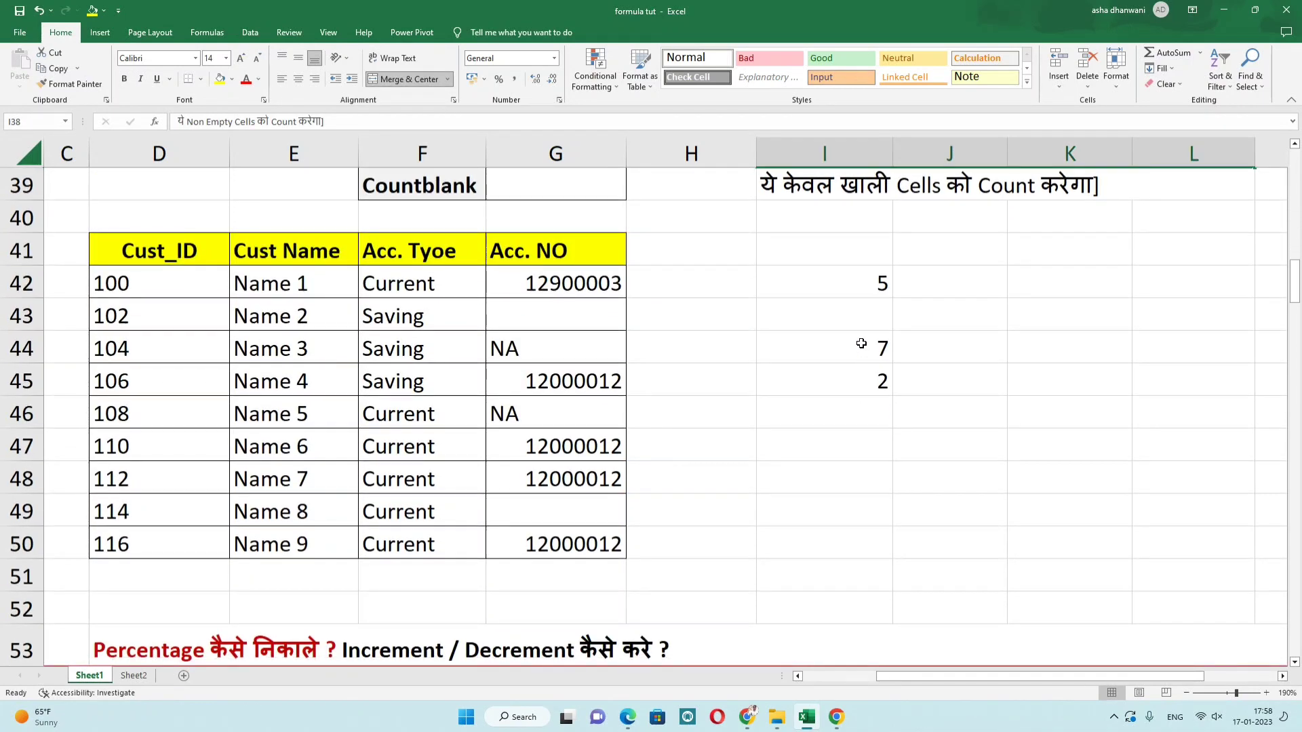
double_click(863, 345)
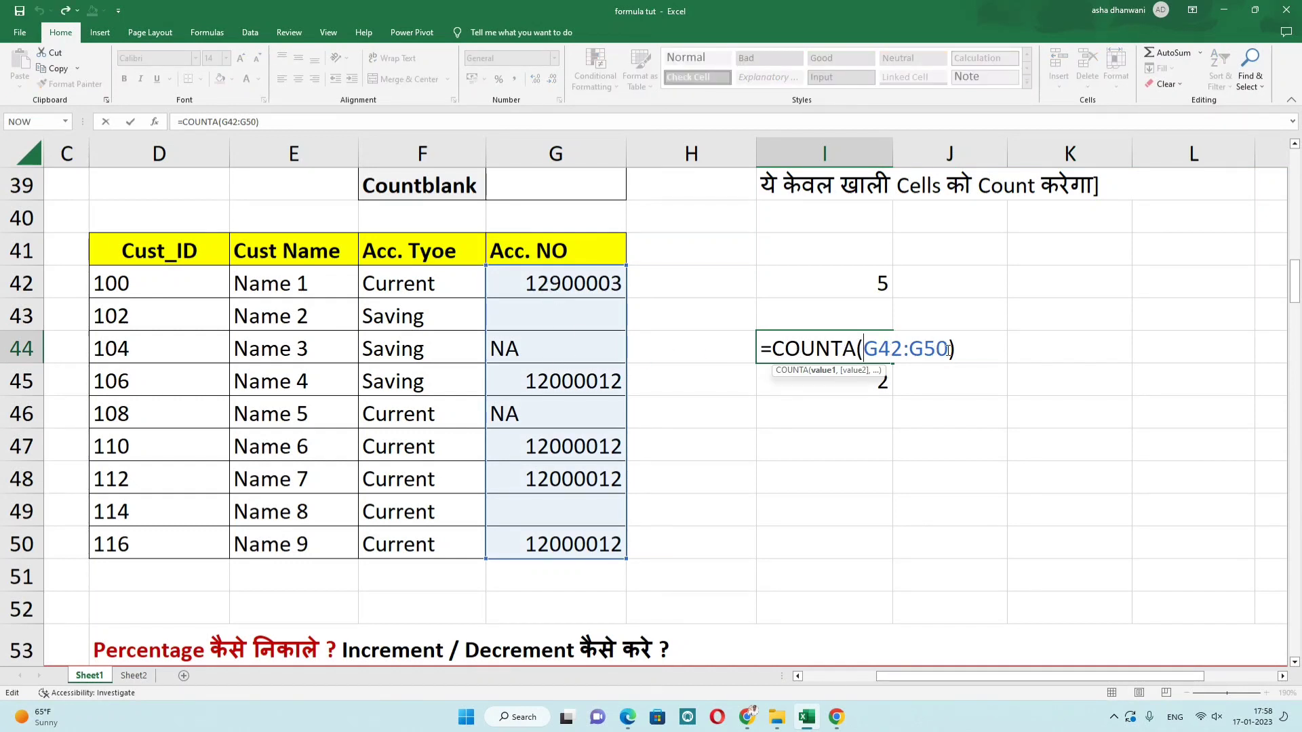
key("Return")
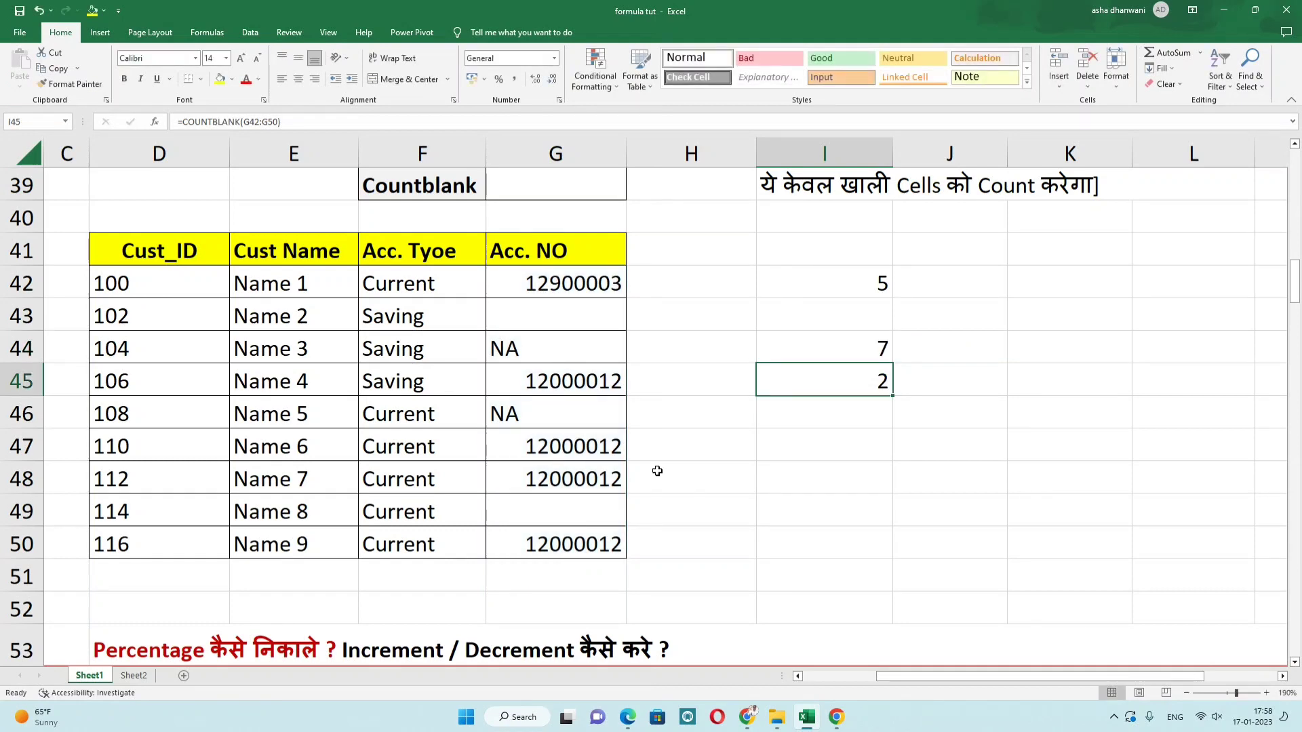
left_click(797, 348)
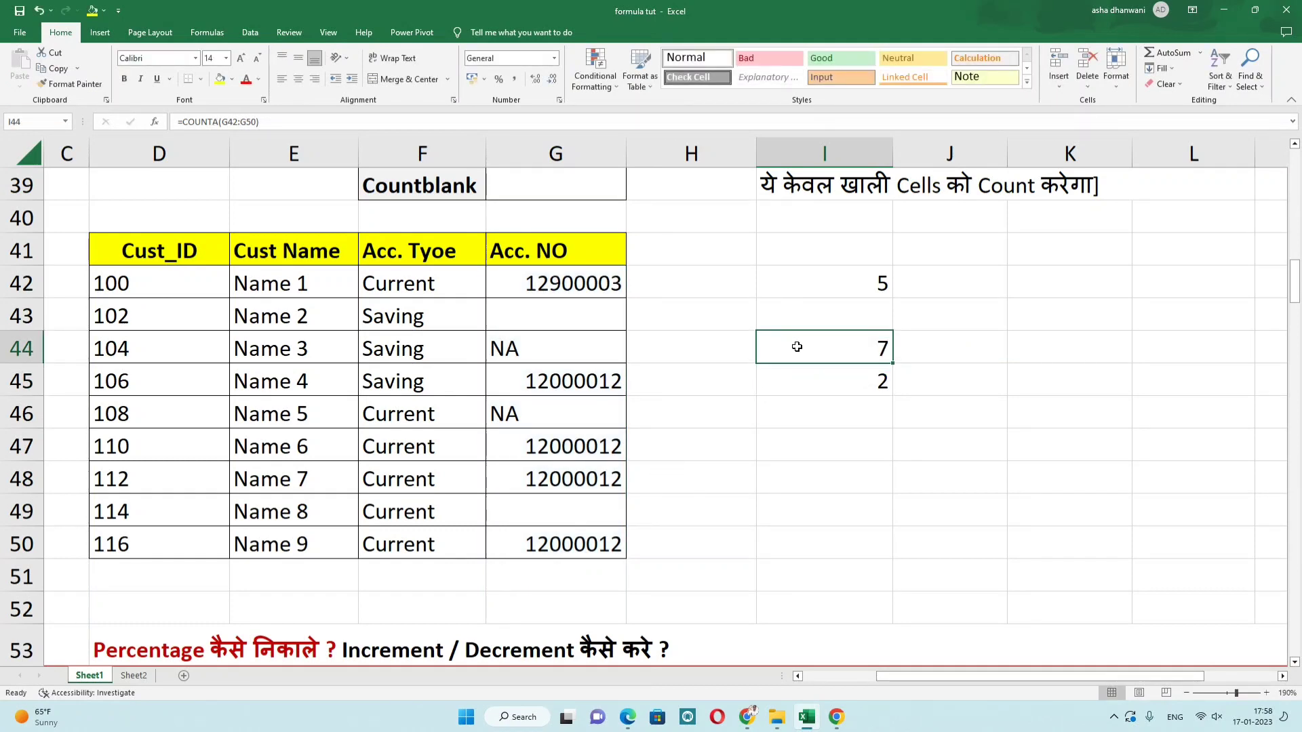
Highlight the words "Non Empty" in the Counta description in cell I38 without changing the text.
scroll(796, 347, "up", 3)
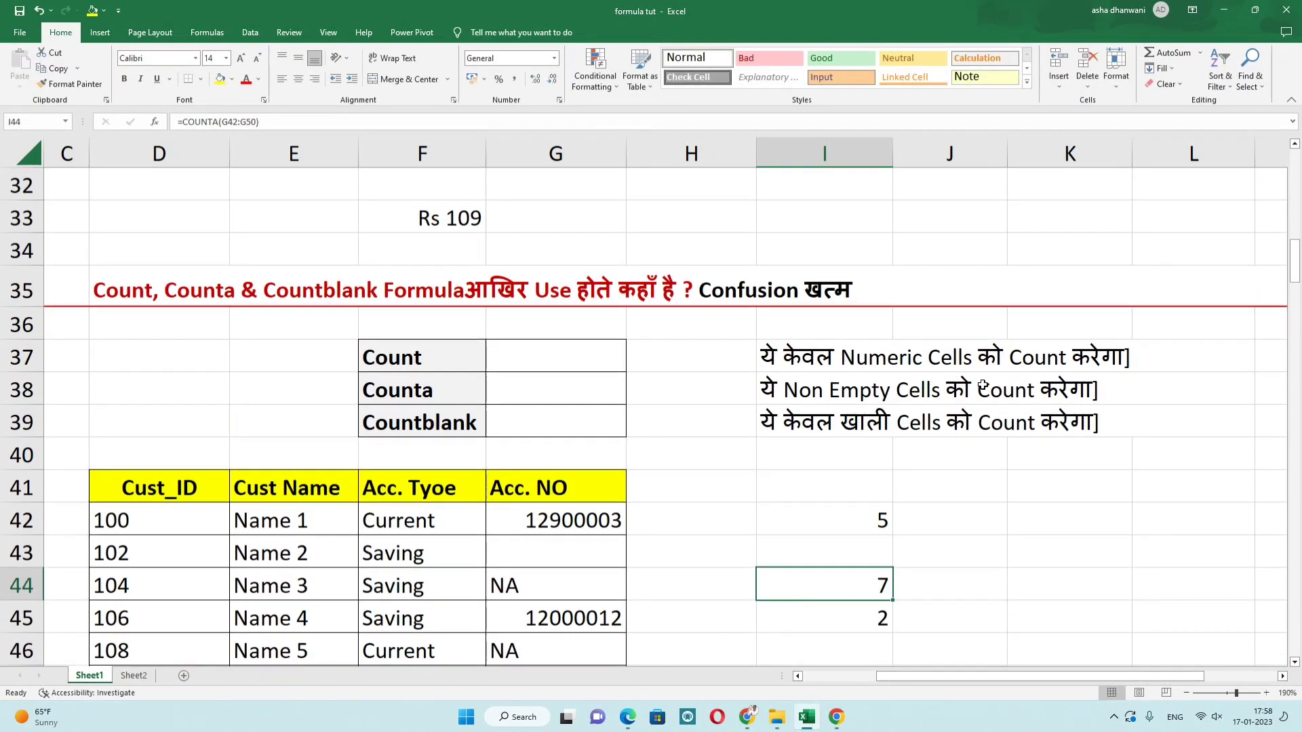
double_click(844, 391)
left_click_drag(784, 391, 885, 392)
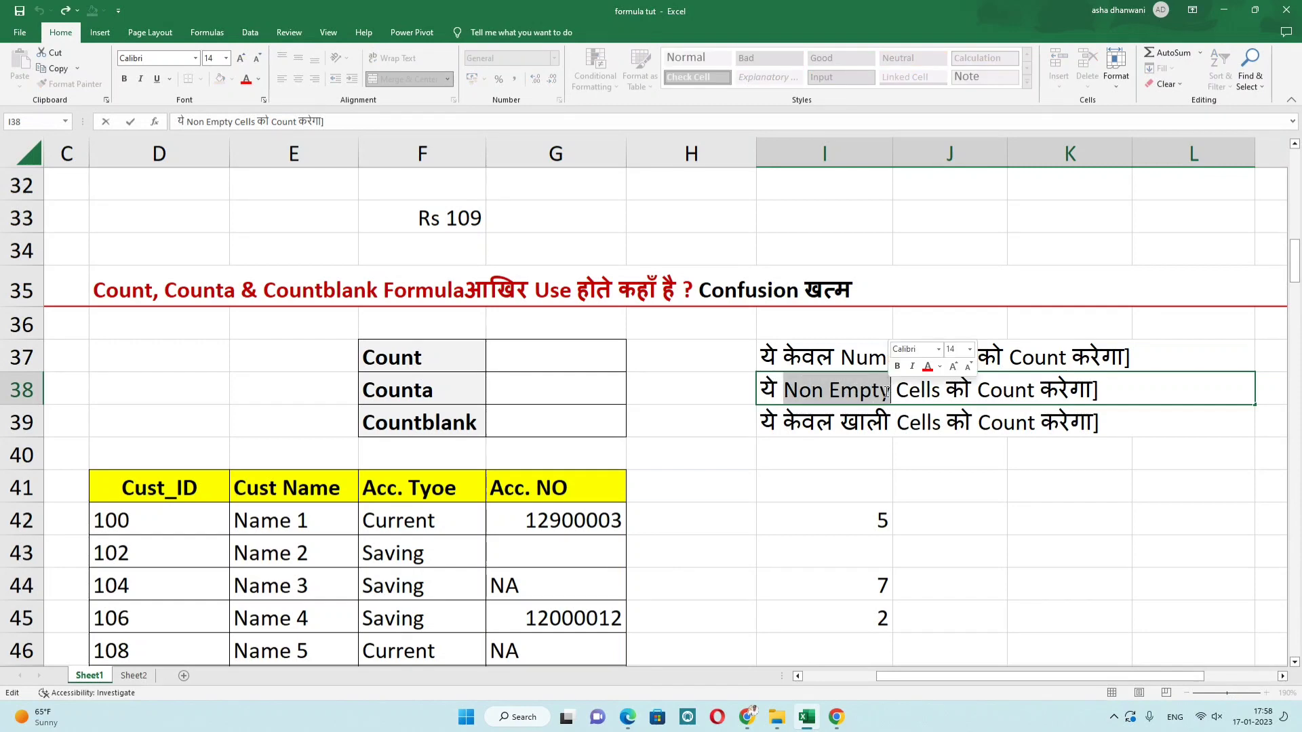
left_click(814, 484)
Examine each filled Acc. NO cell from G42 to G50, including the NA entries, against the COUNTA formula in I44.
scroll(678, 407, "down", 3)
left_click(531, 290)
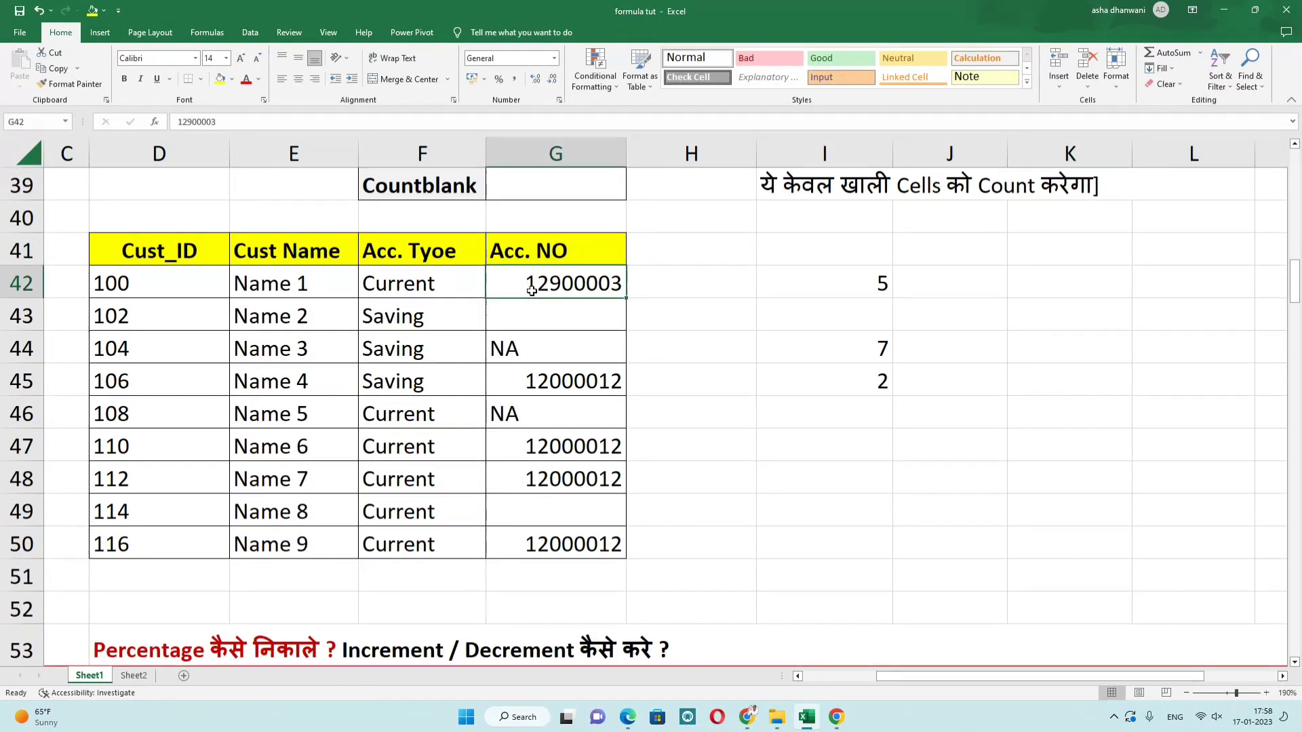
left_click(553, 354)
left_click(546, 378)
left_click(532, 416)
left_click(532, 453)
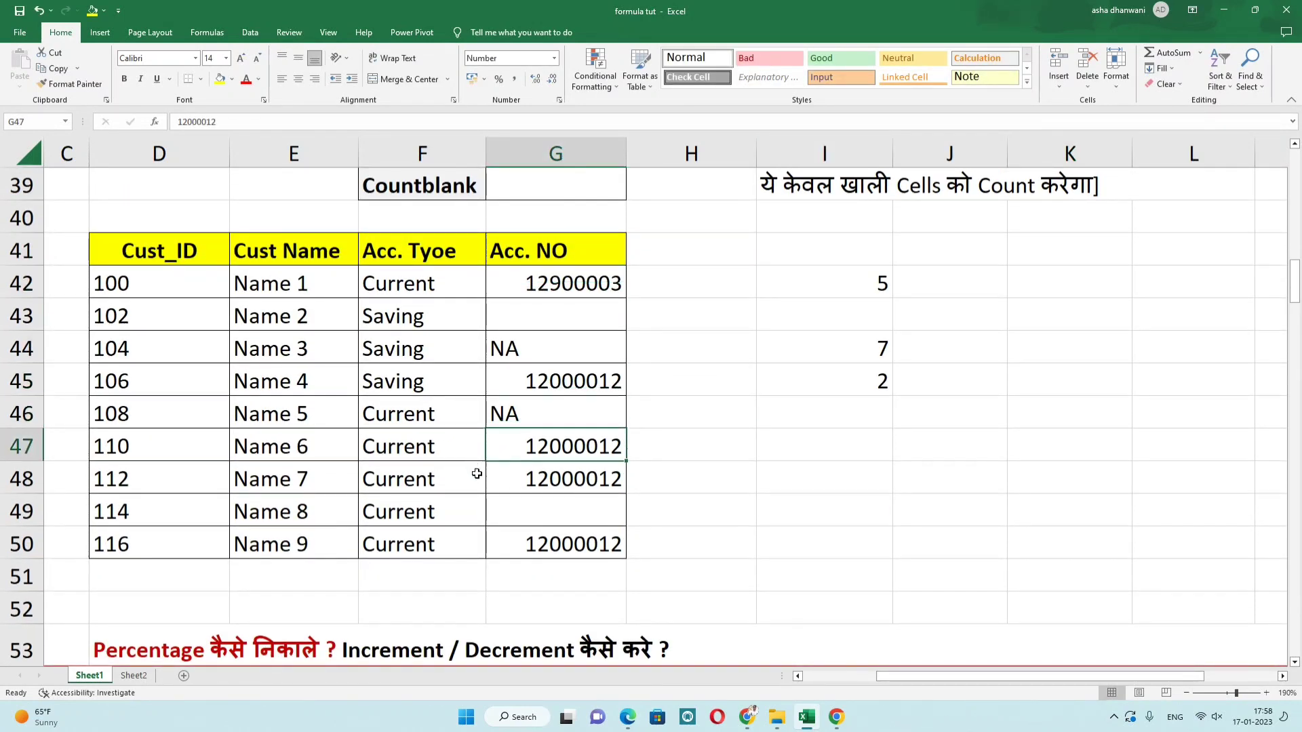
left_click(525, 480)
left_click(517, 537)
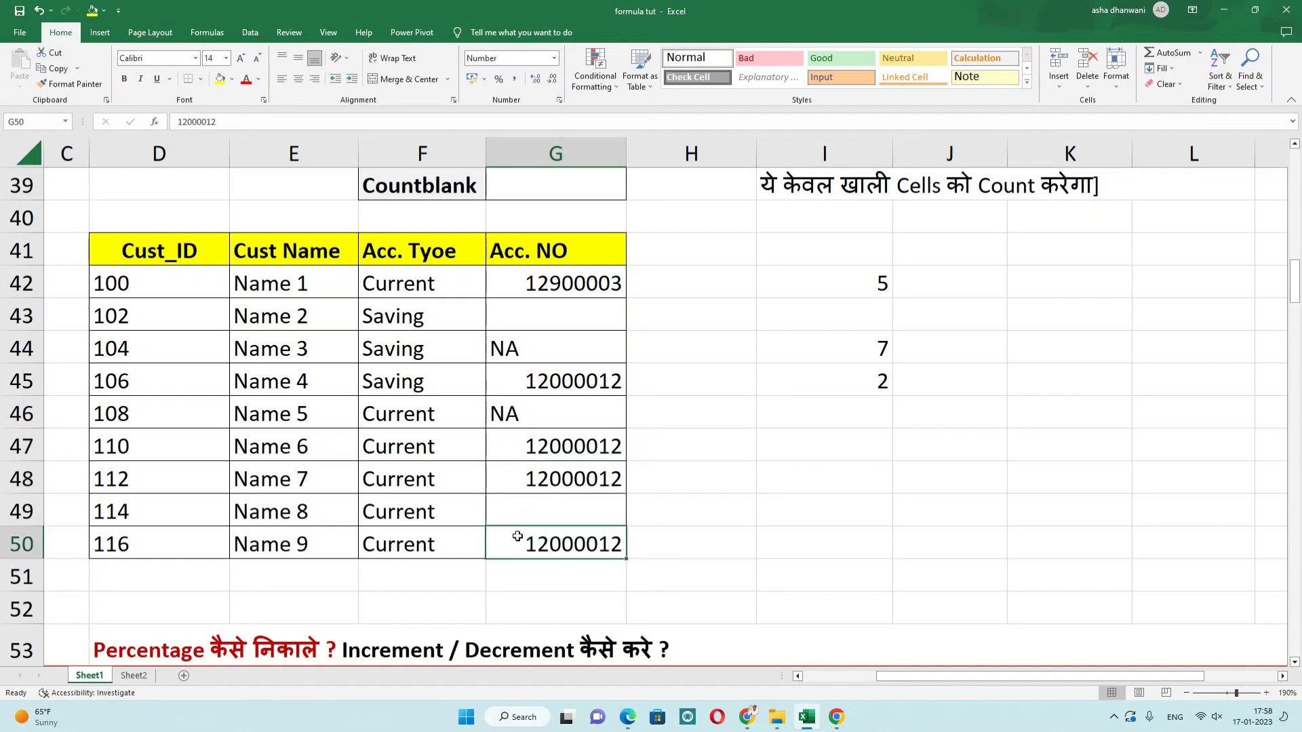
double_click(847, 334)
key("Return")
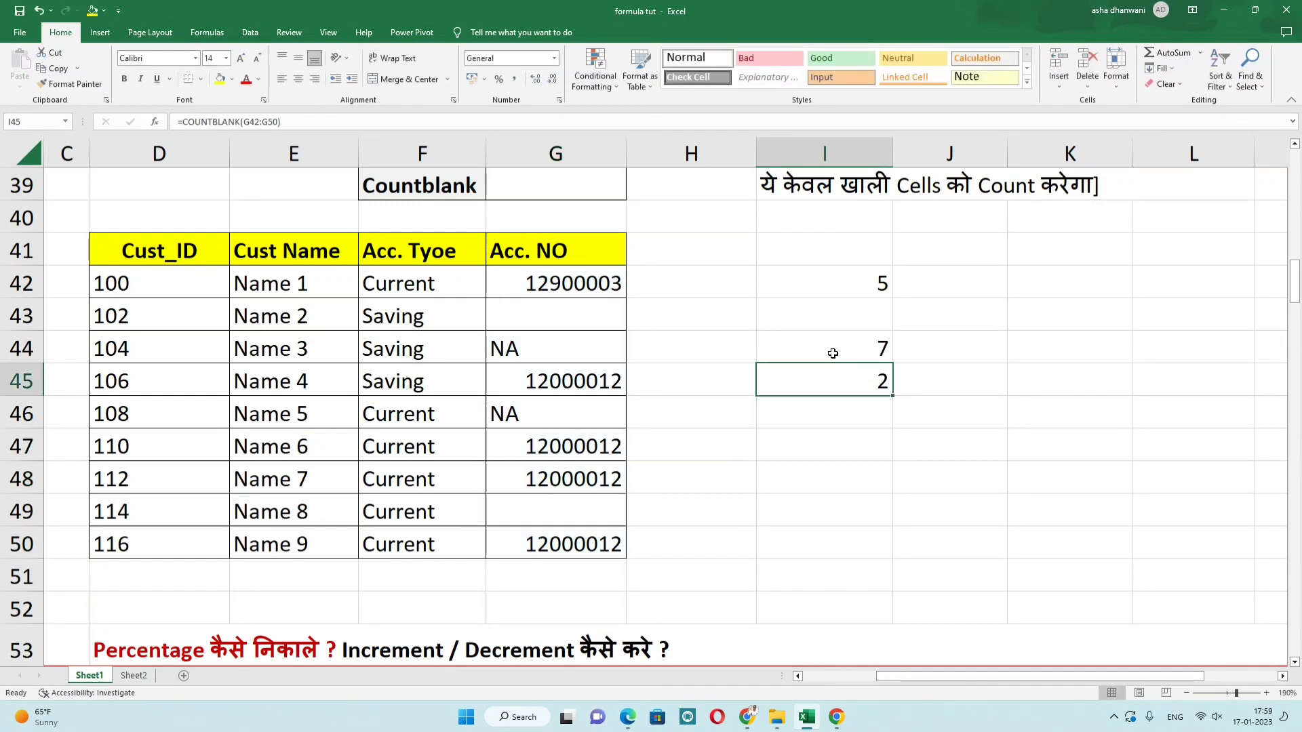
Compare the Countblank label in F39 with its description in cell I39.
scroll(820, 354, "up", 3)
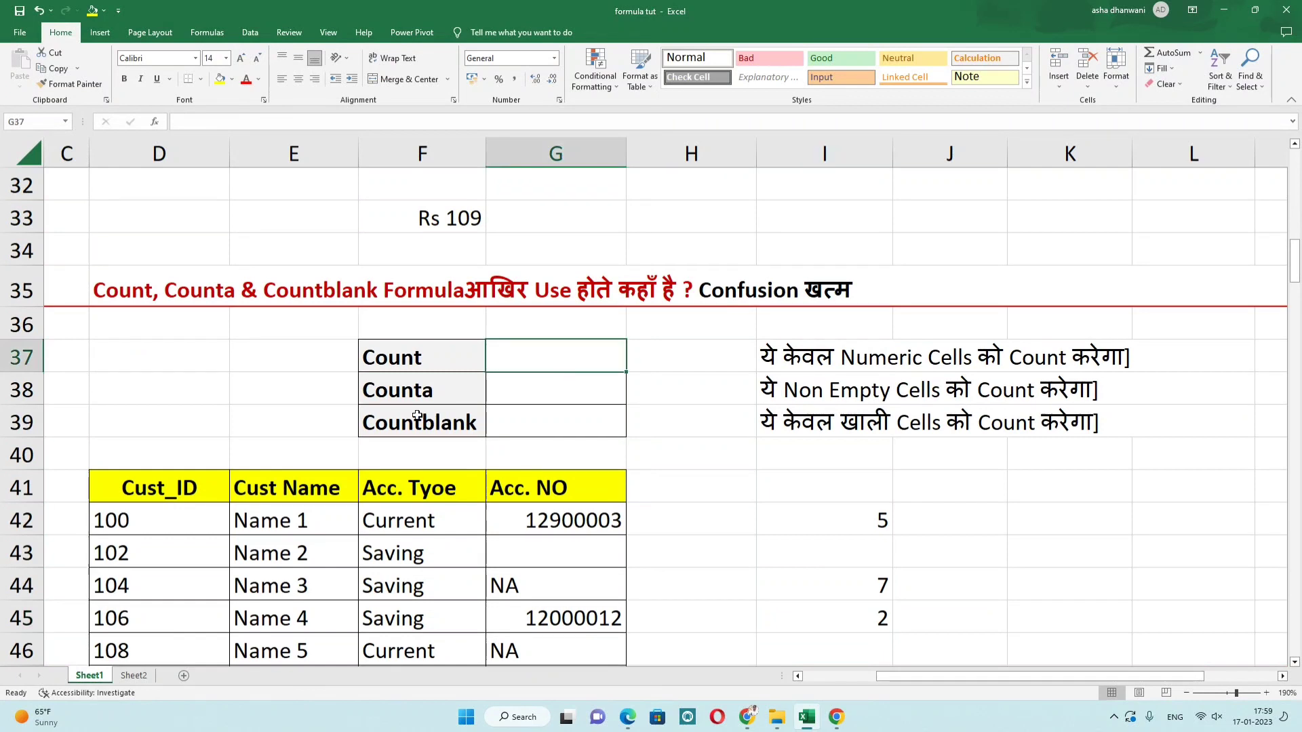
double_click(422, 419)
left_click_drag(478, 423, 362, 423)
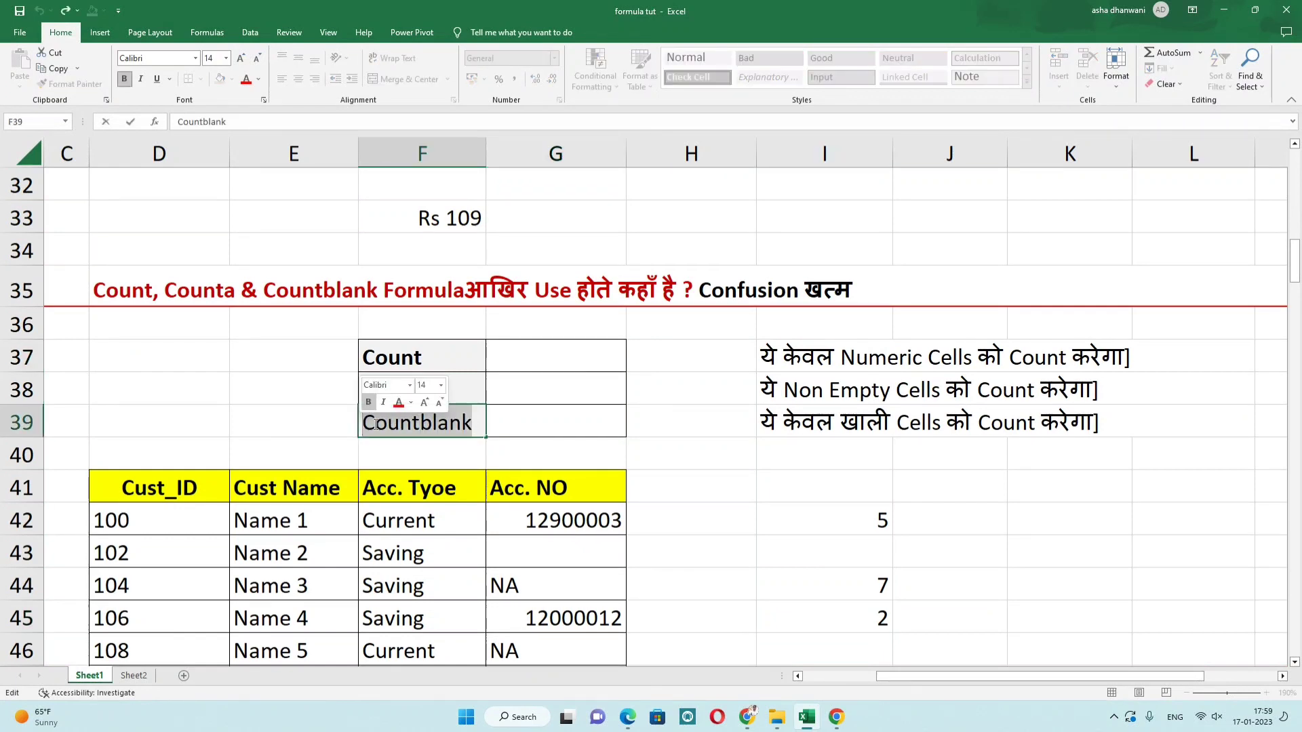
left_click(432, 423)
left_click(813, 421)
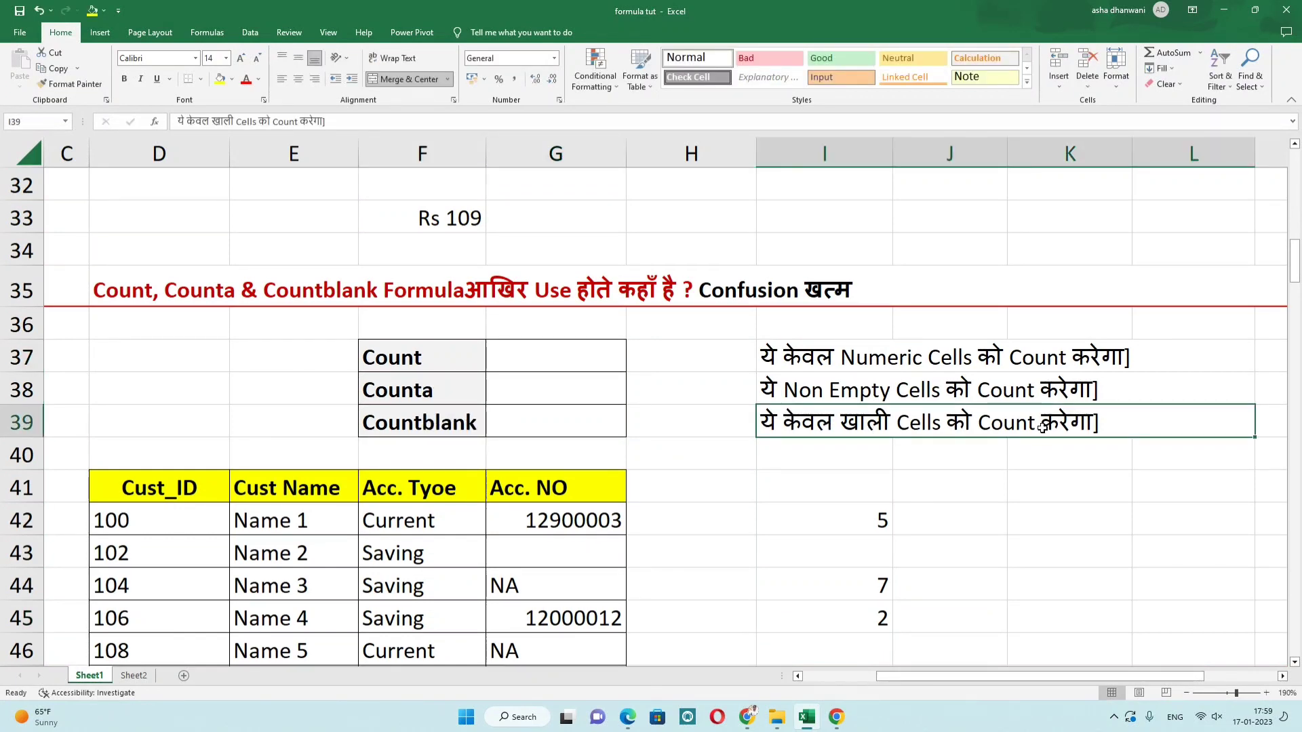
left_click(685, 450)
Examine the blank Acc. NO cells G43 and G49 and the COUNTBLANK formula in cell I45.
scroll(720, 402, "down", 1)
scroll(721, 402, "down", 1)
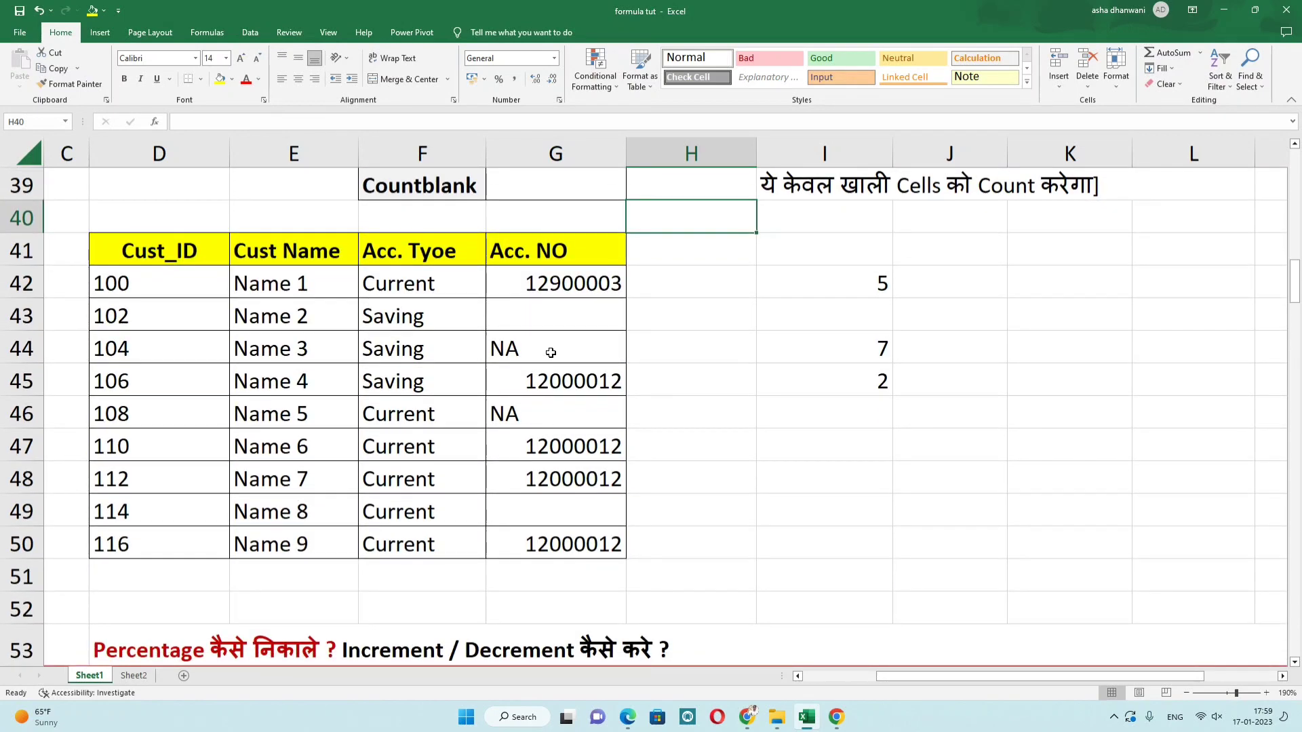
left_click(553, 322)
left_click(568, 511)
left_click(544, 609)
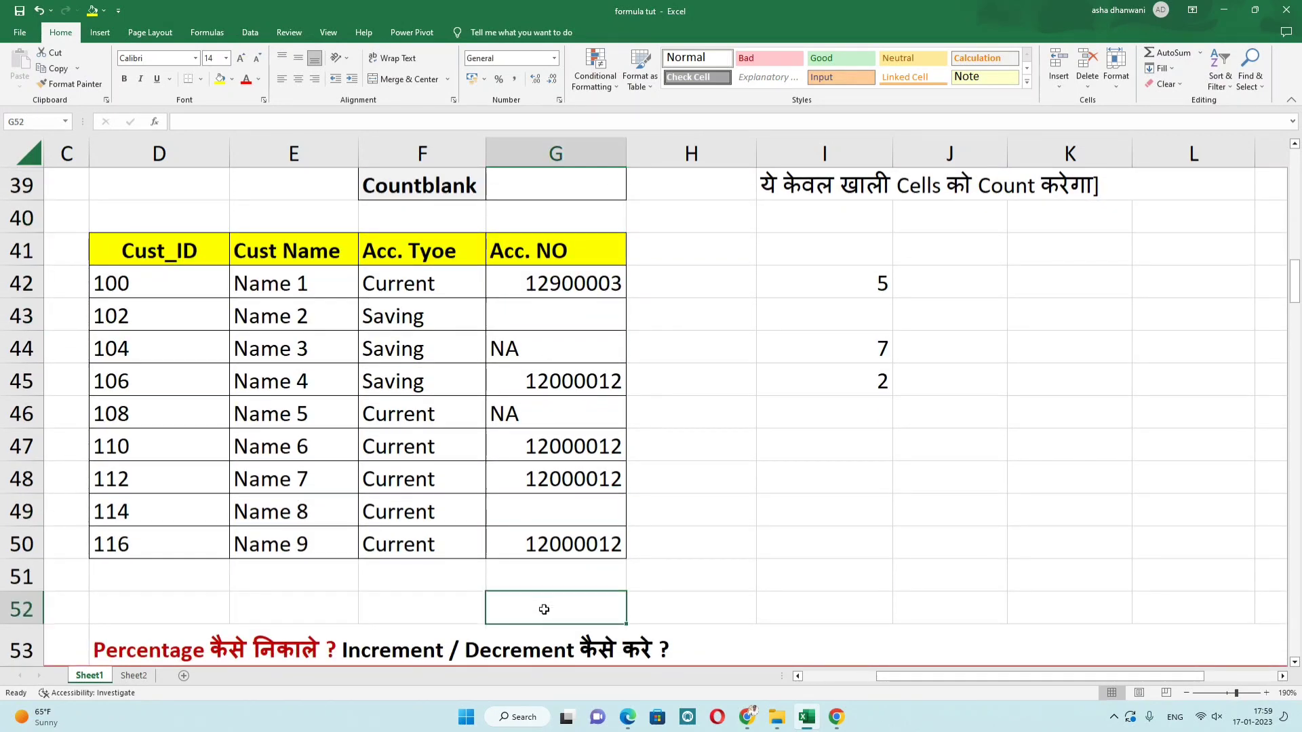
double_click(798, 387)
left_click_drag(906, 381, 772, 381)
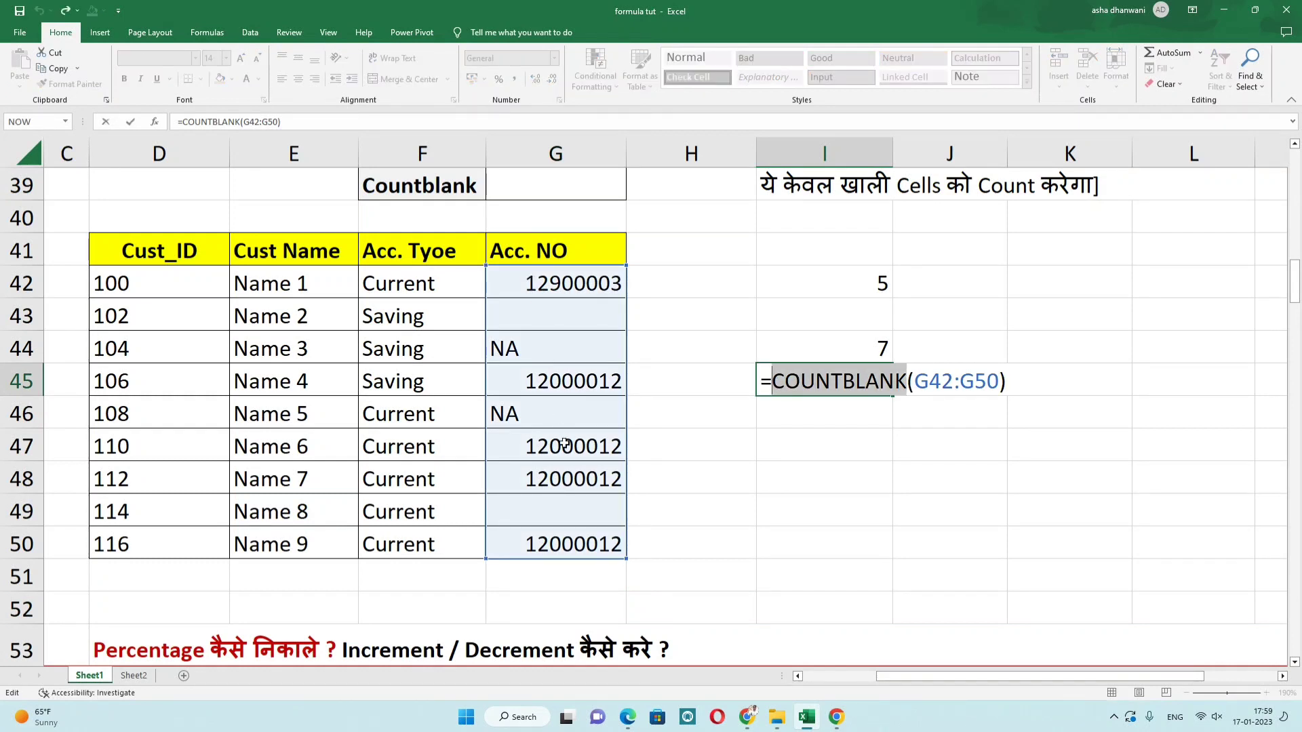
key("Return")
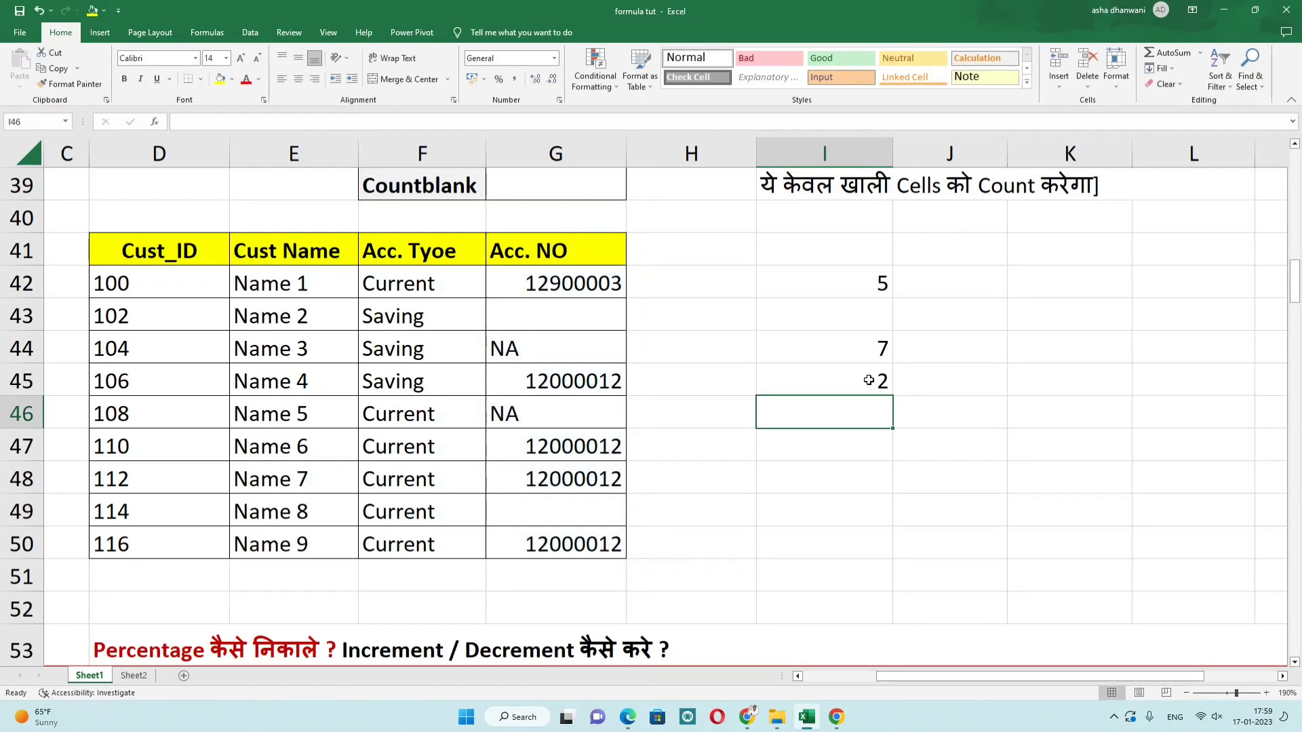
Match the COUNTBLANK result in I45 to the empty cells G43 and G49.
left_click(869, 381)
left_click(544, 313)
left_click(560, 512)
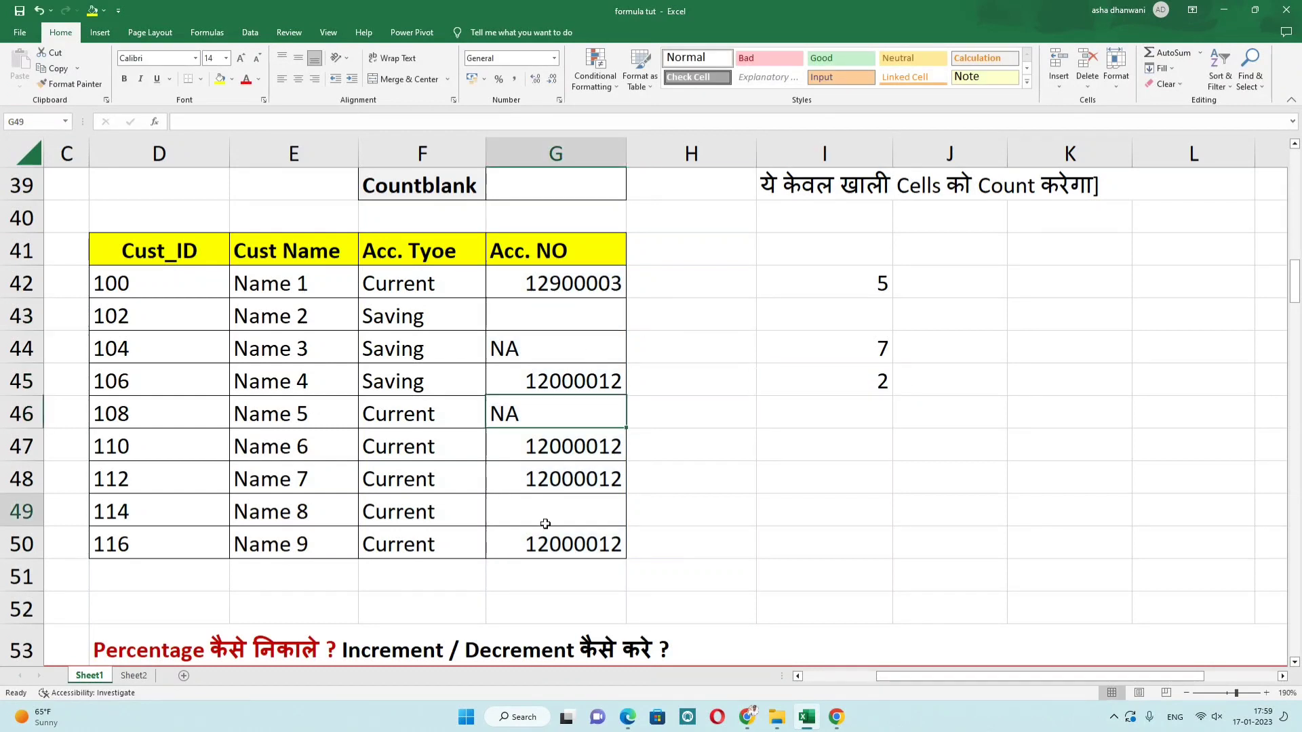
left_click(837, 372)
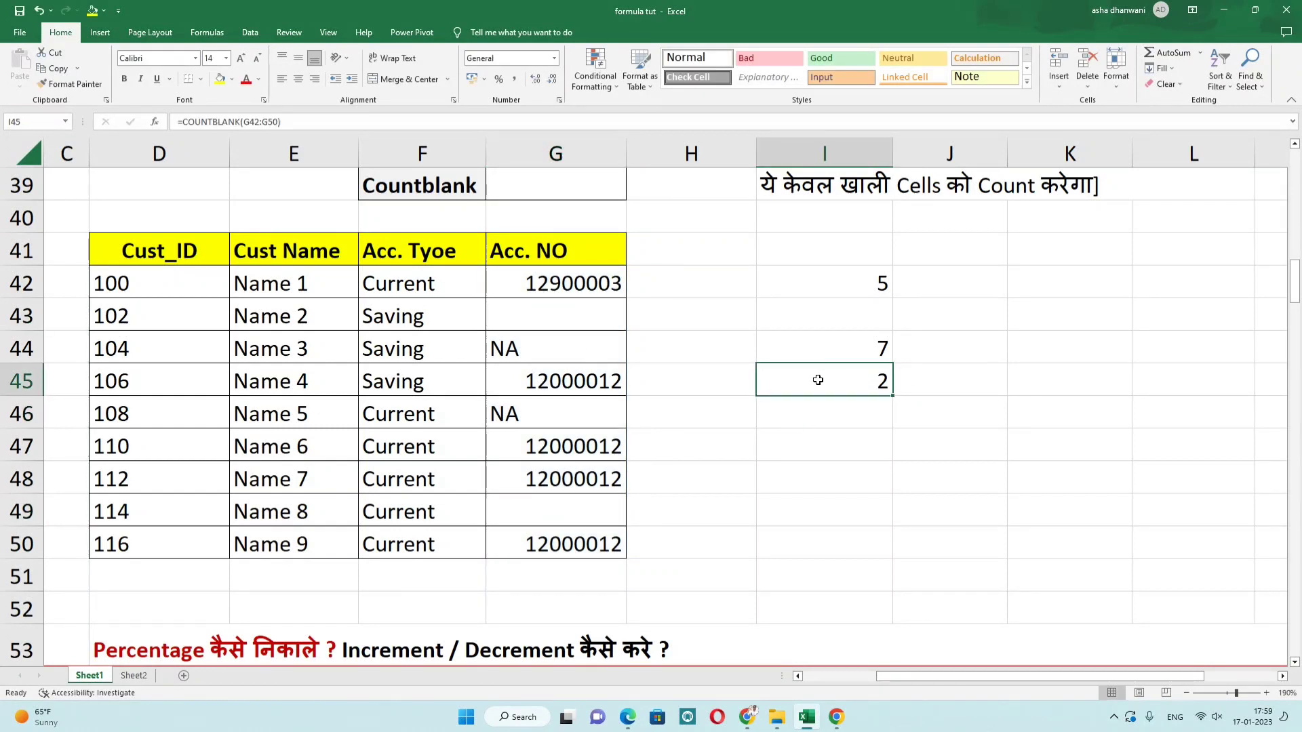
Go to the Percentage and Increment / Decrement section and select its heading in row 53.
left_click(762, 352)
key("Left")
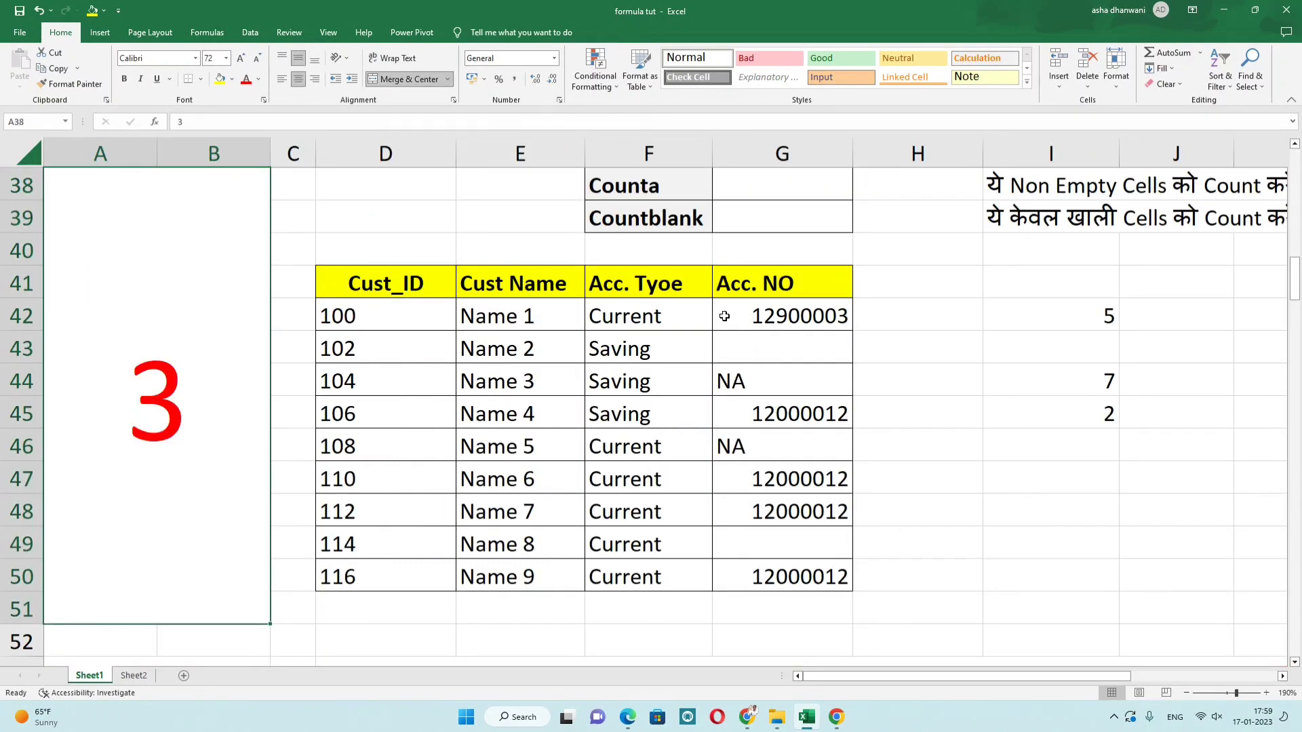
left_click(724, 317)
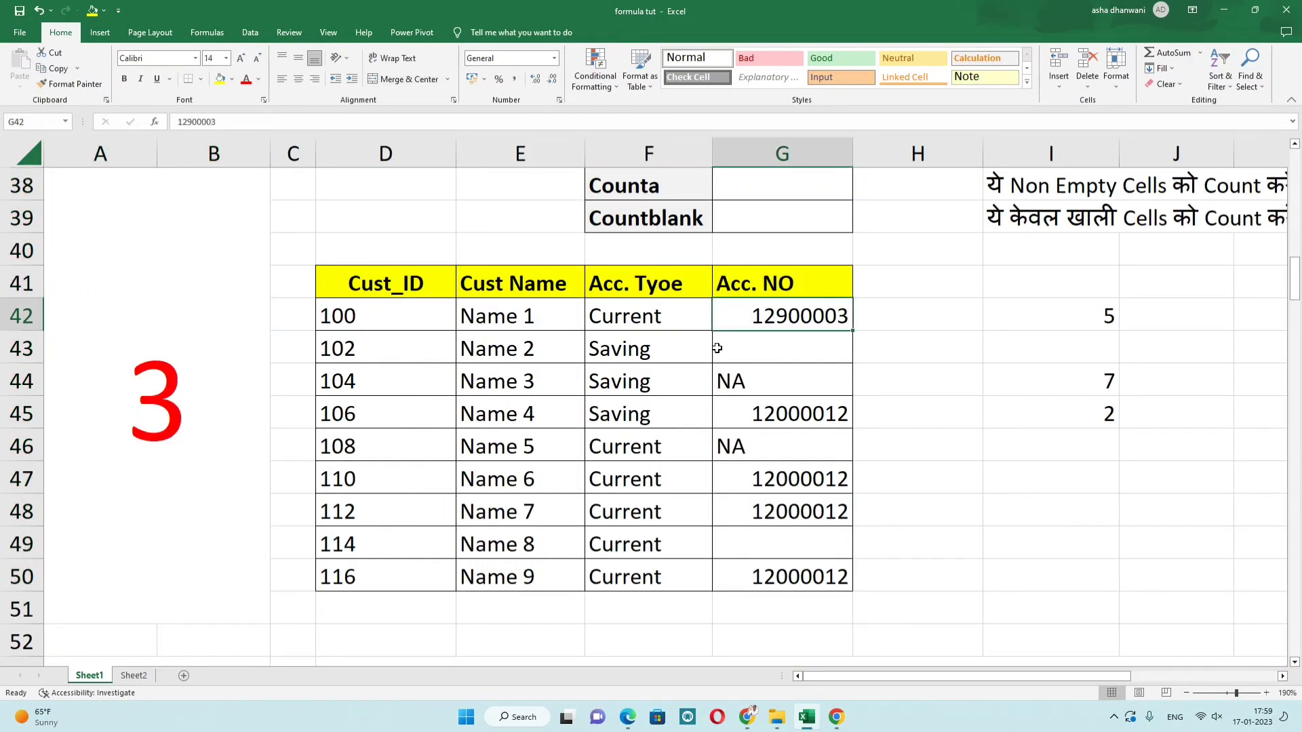
key("Down")
key("Down")
key("Down")
key("Down")
key("Down")
key("Down")
key("Down")
key("Down")
key("Down")
key("Down")
key("Down")
key("Down")
key("Down")
key("Down")
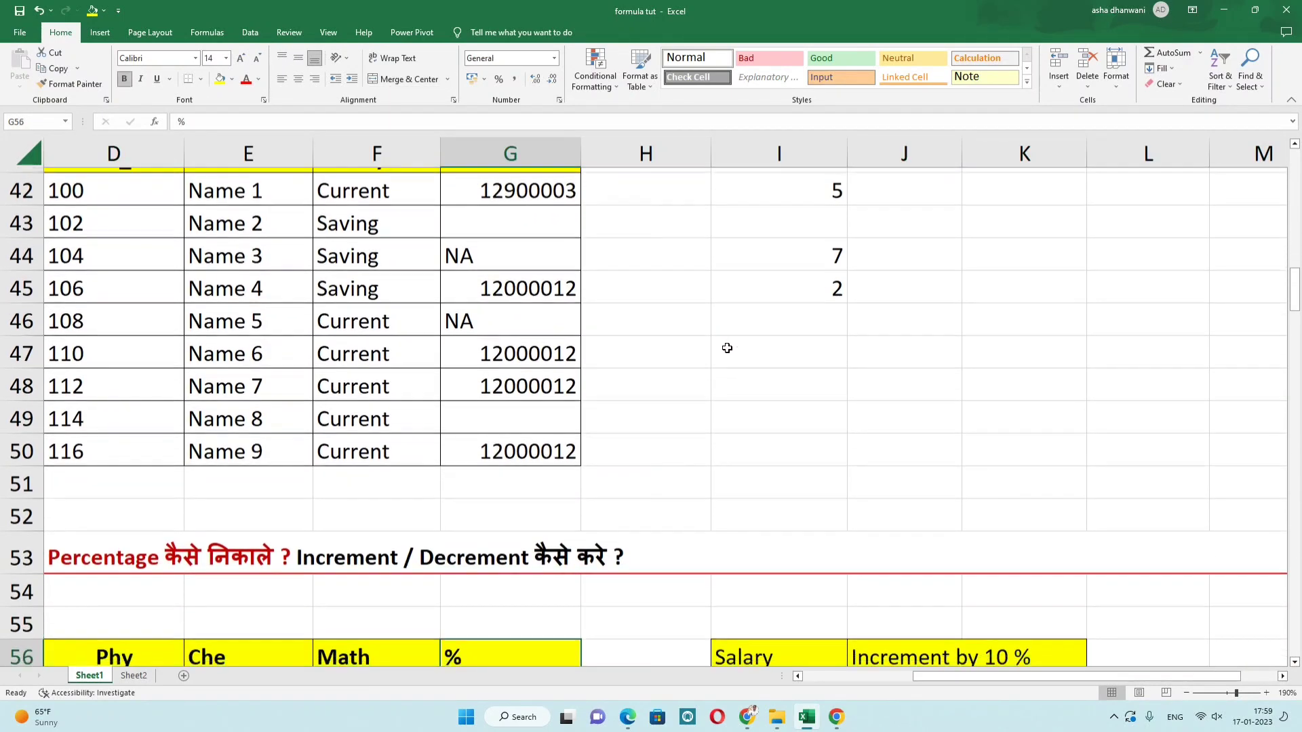
key("Down")
key("Left")
key("Left")
key("Left")
key("Left")
key("Left")
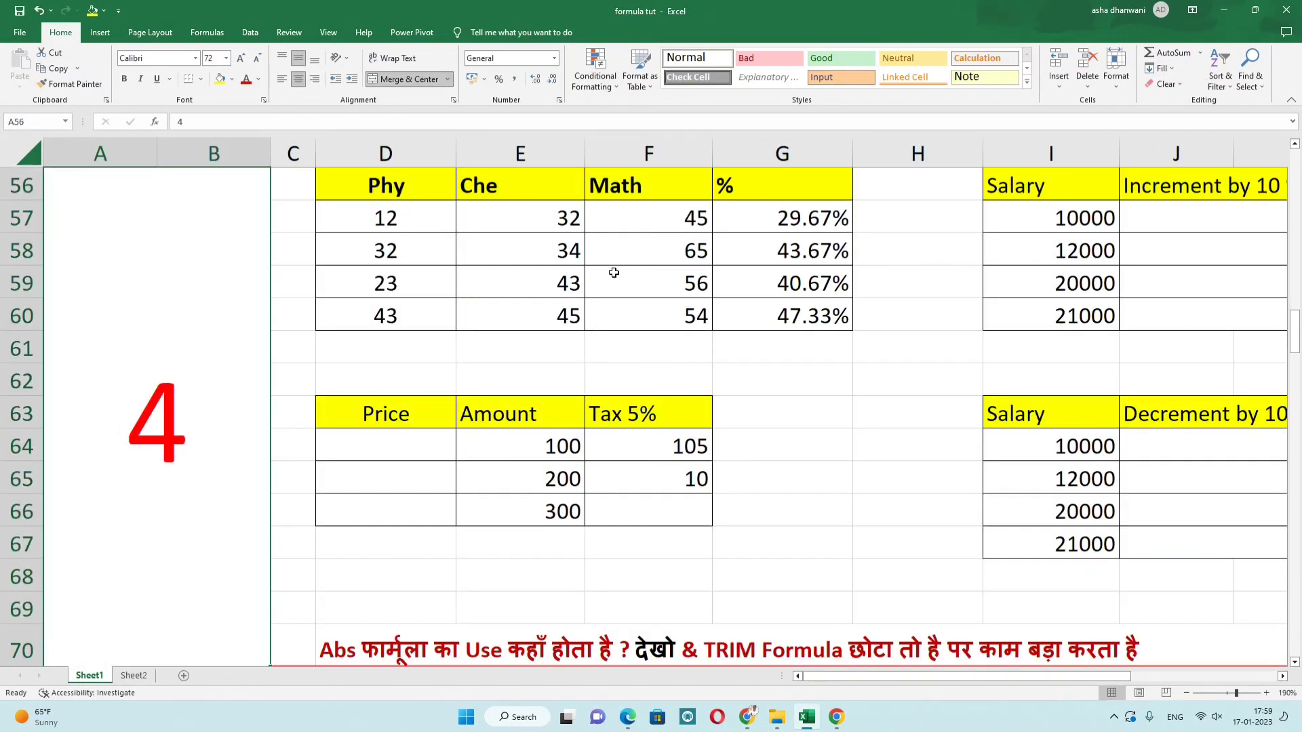
left_click(327, 238)
key("Up")
key("Up")
key("Up")
key("Up")
key("Up")
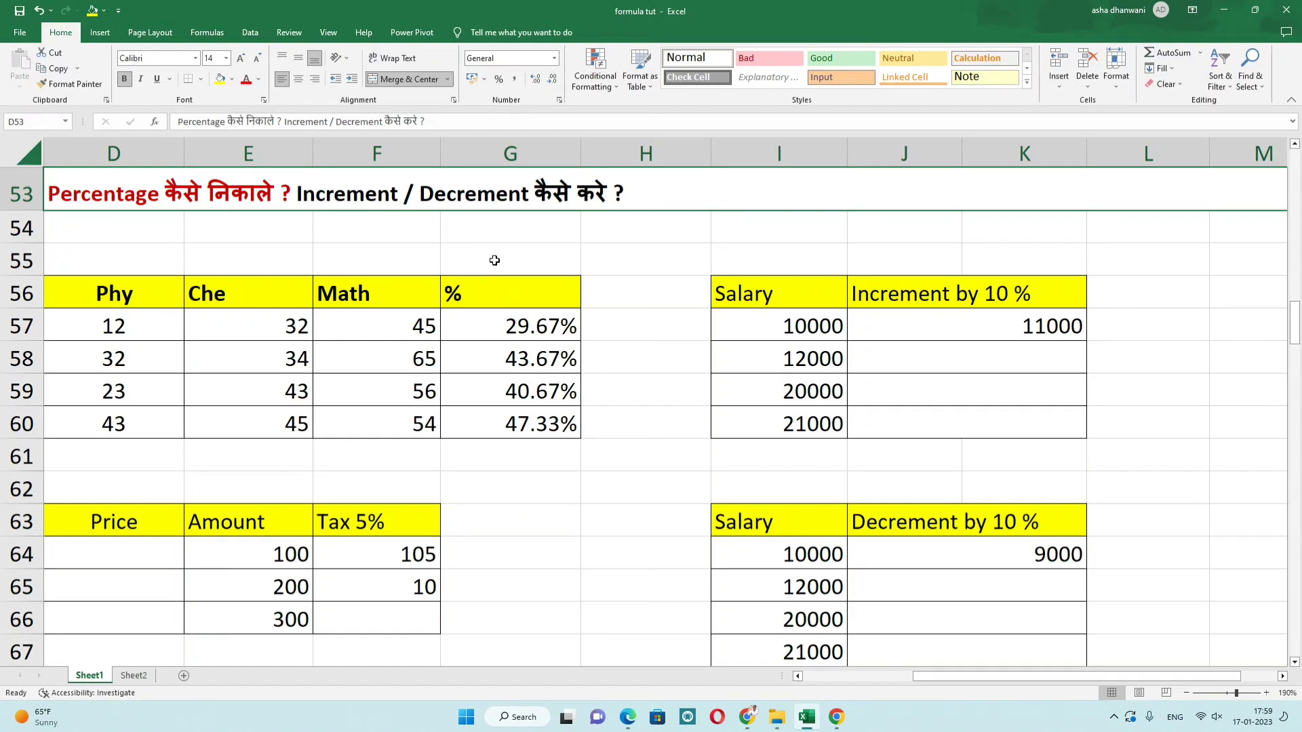
Read through the Percentage and Increment / Decrement heading text in row 53.
key("Left")
key("Left")
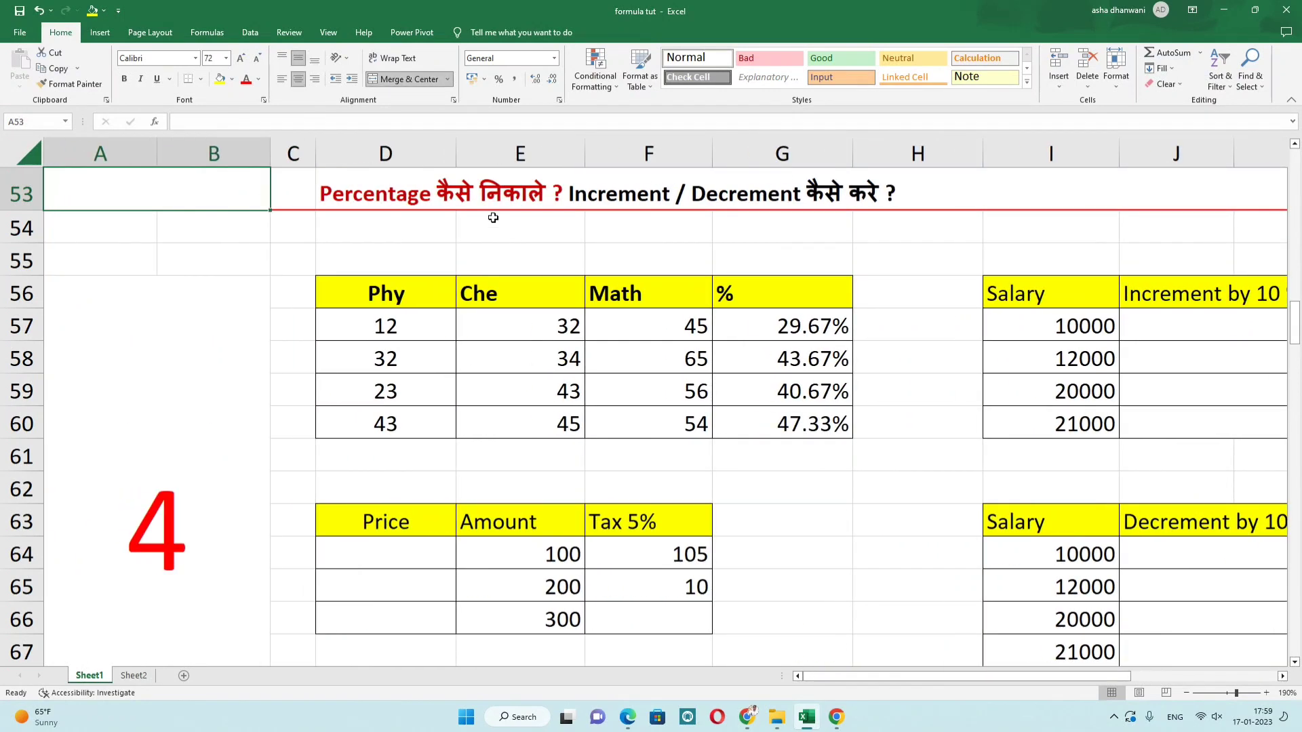
left_click(462, 205)
double_click(378, 199)
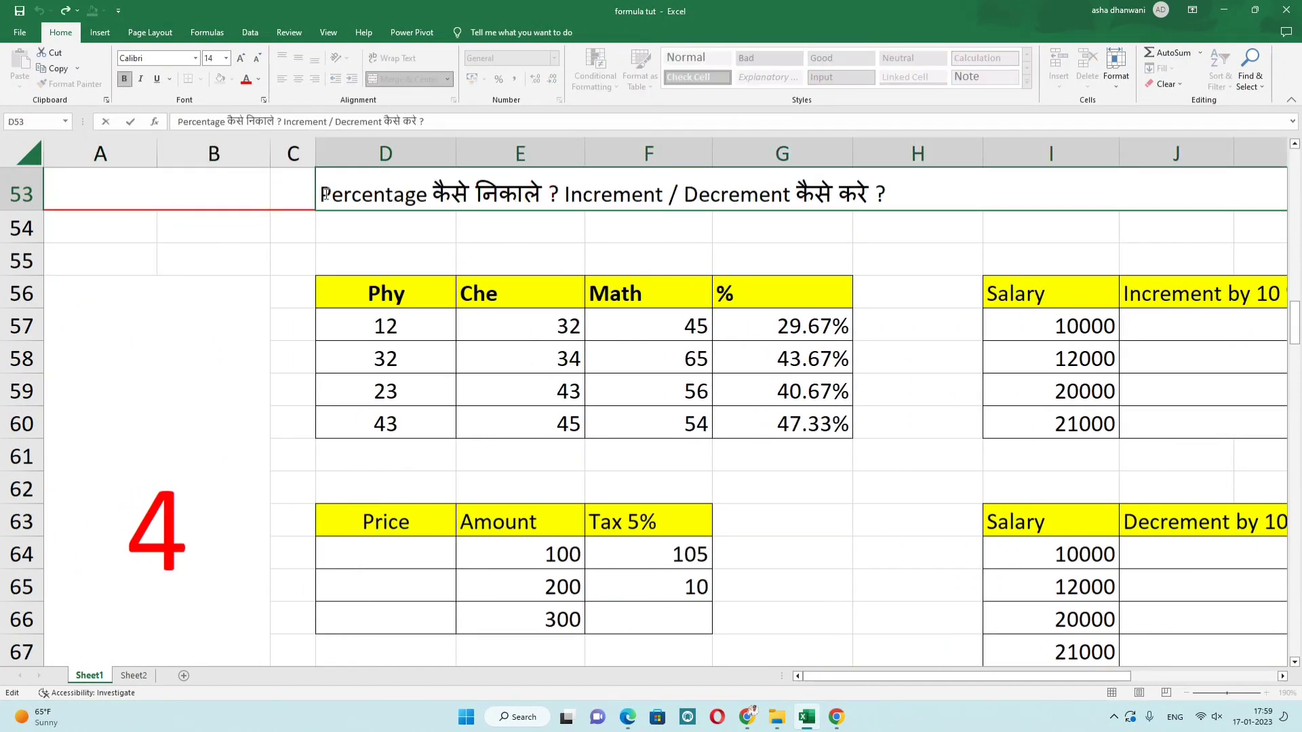
left_click_drag(325, 195, 790, 193)
left_click(544, 261)
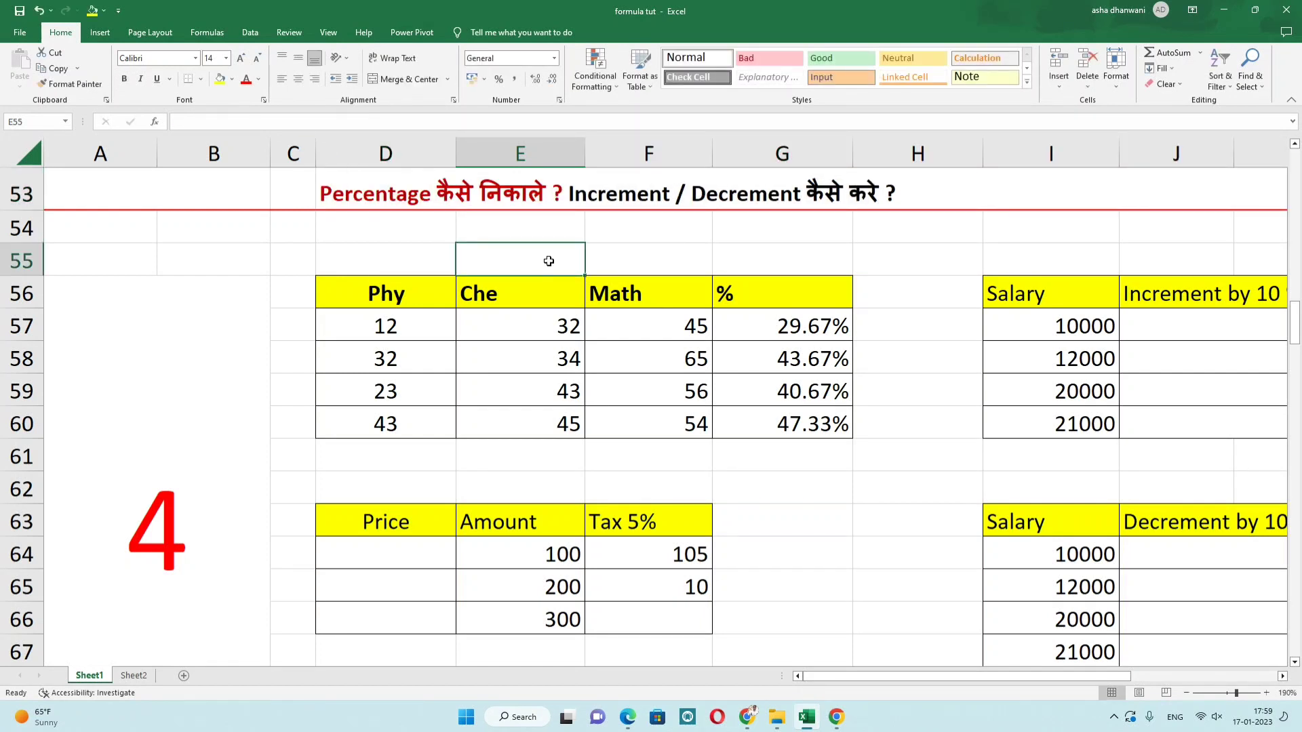
Examine the Phy, Che and Math marks in rows 57 to 60, including the first student's marks D57:F57.
left_click(308, 281)
key("Right")
key("Right")
key("Right")
key("Right")
key("Right")
key("Right")
key("Right")
key("Right")
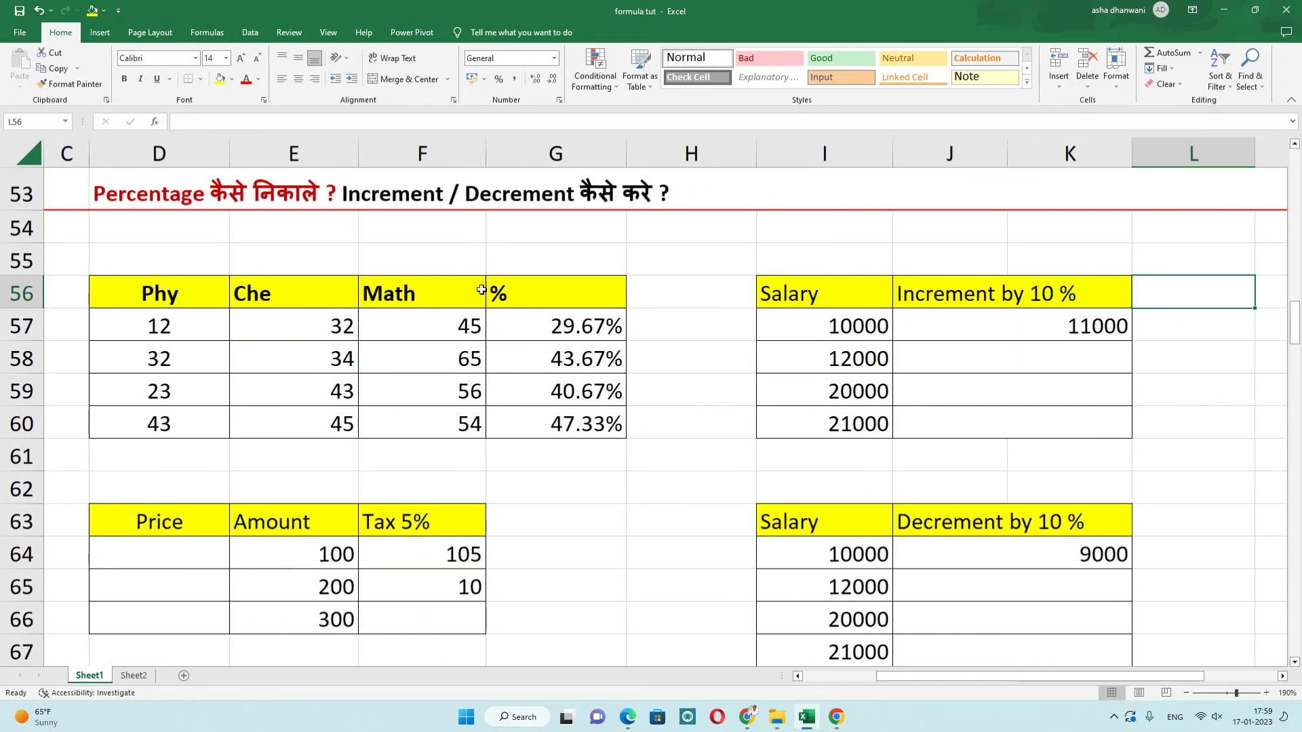
left_click(160, 322)
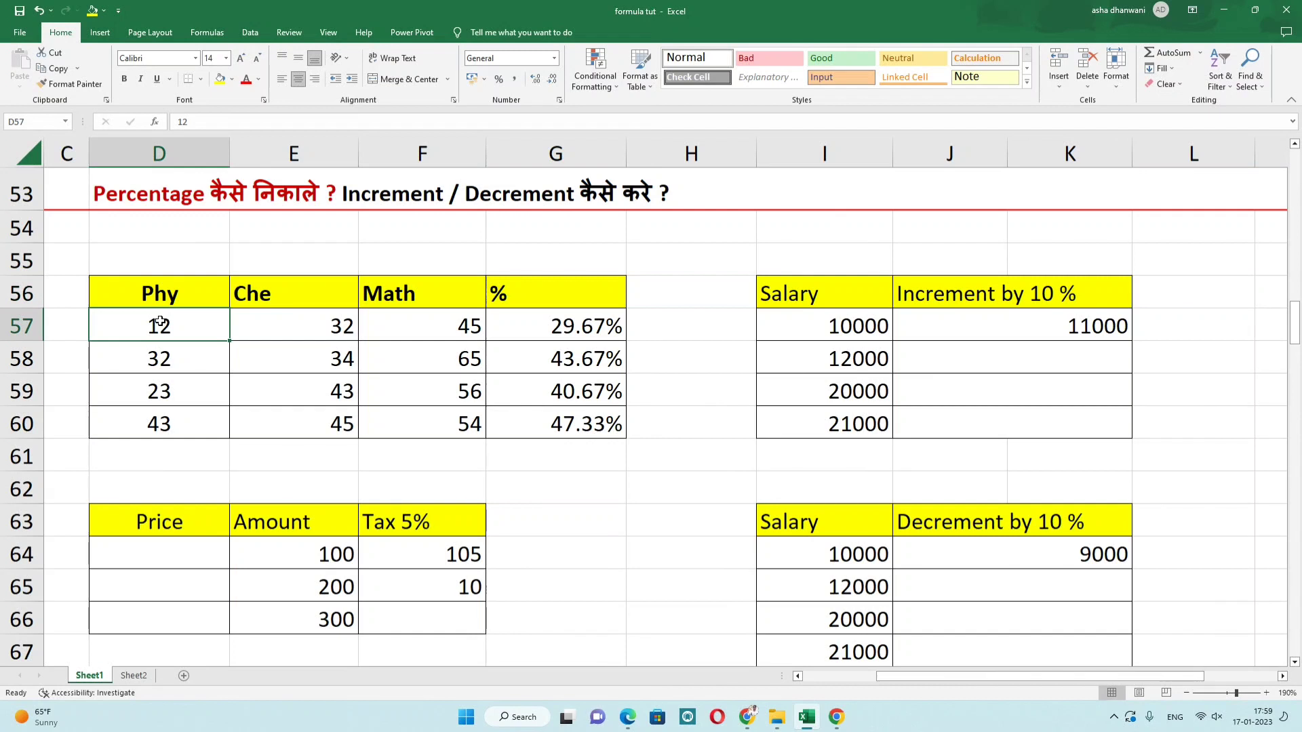
left_click_drag(181, 328, 186, 416)
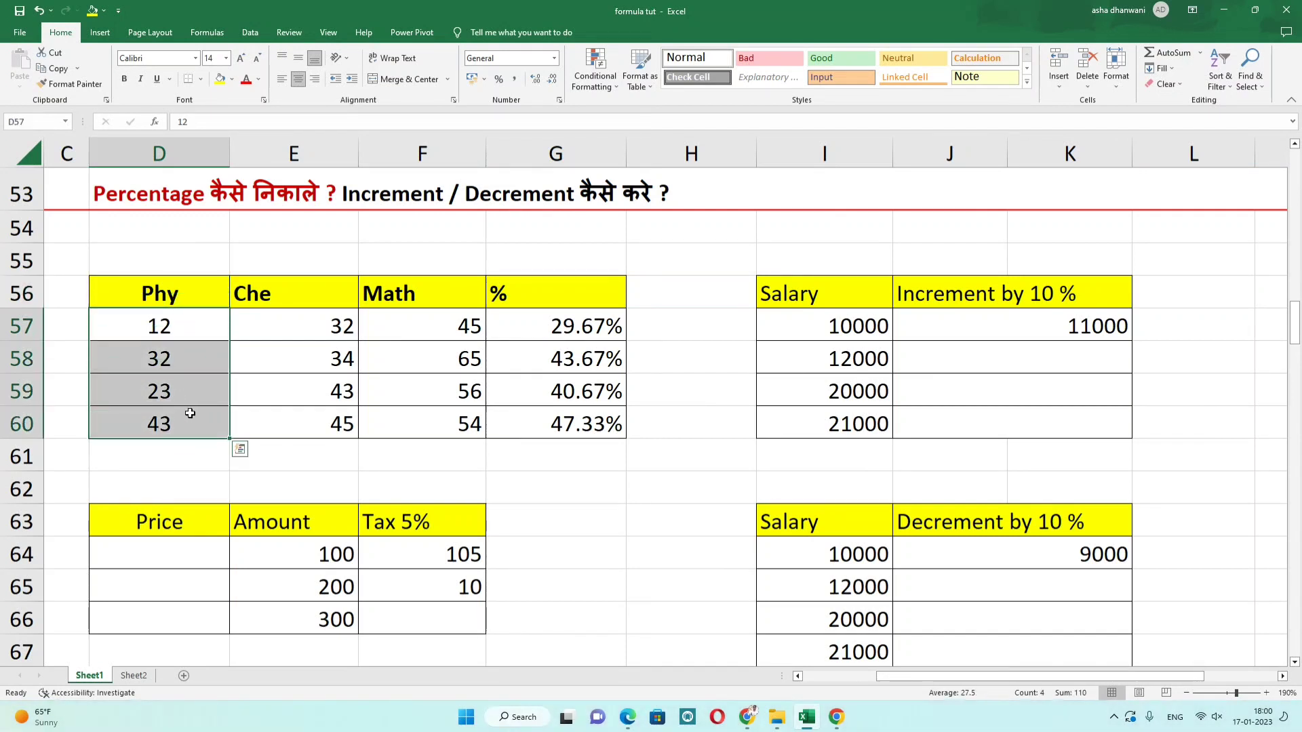
left_click_drag(312, 325, 321, 420)
left_click(386, 293)
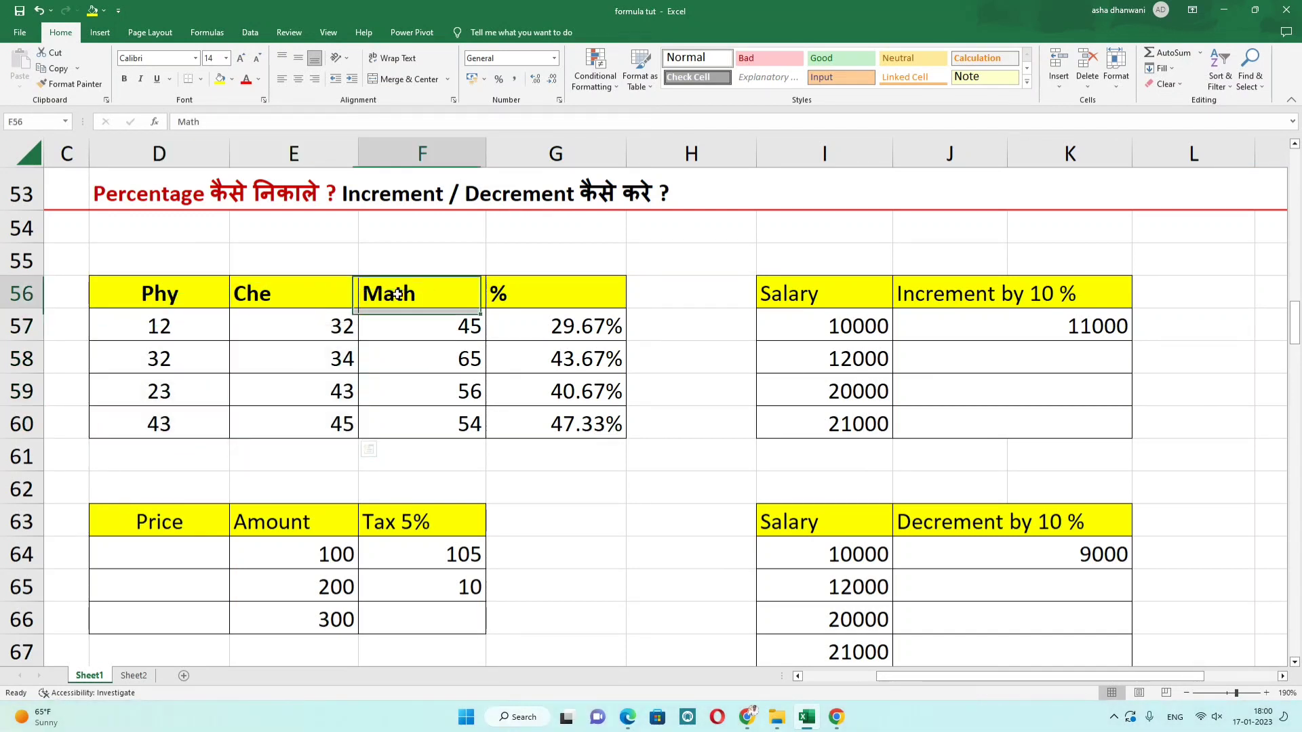
left_click_drag(400, 326, 408, 406)
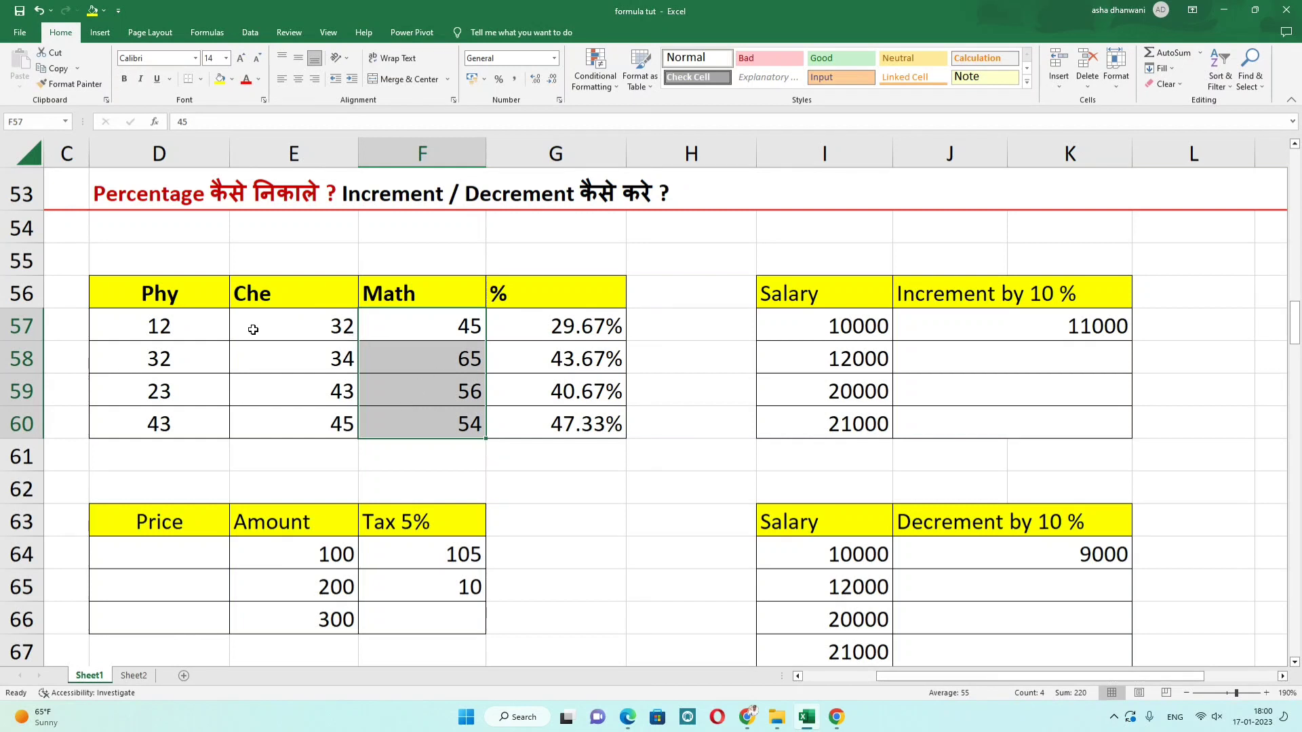
left_click_drag(144, 325, 427, 329)
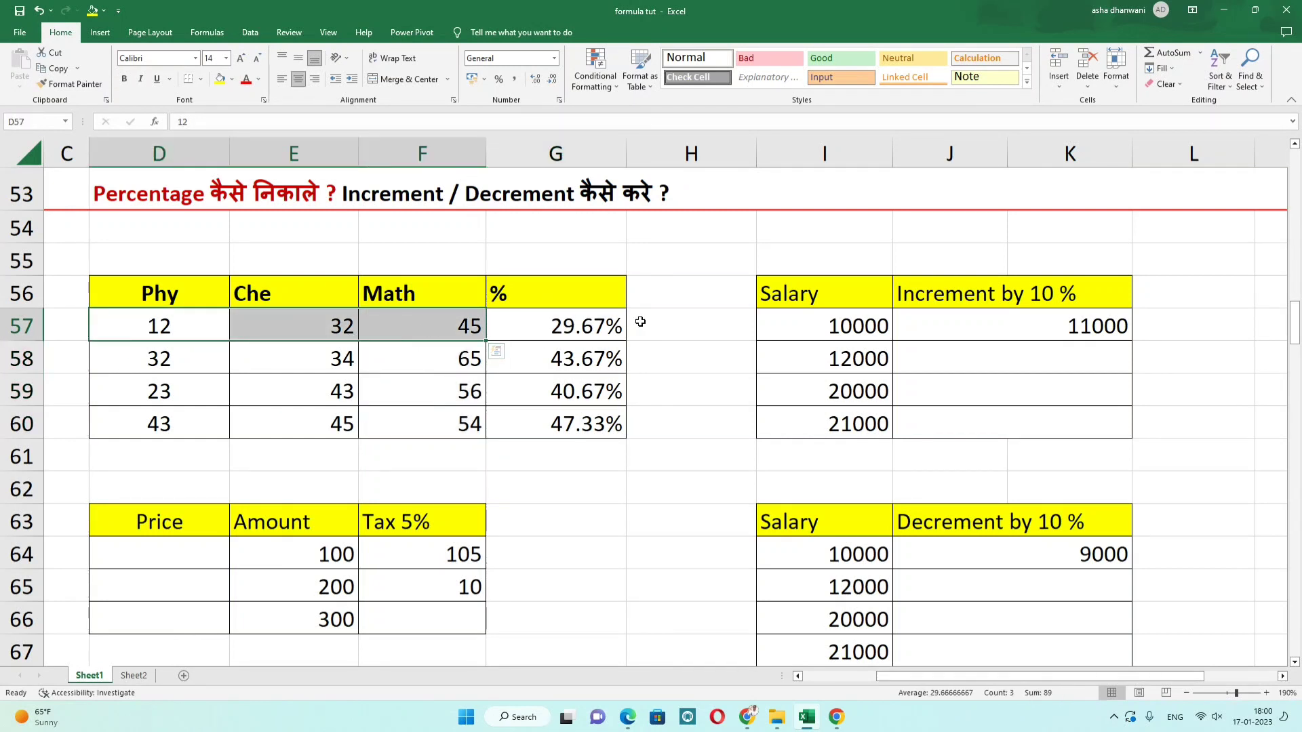
Inspect the percentage formula in G57, focusing on its SUM range D57:F57 and the division by 300.
left_click(268, 342)
double_click(527, 323)
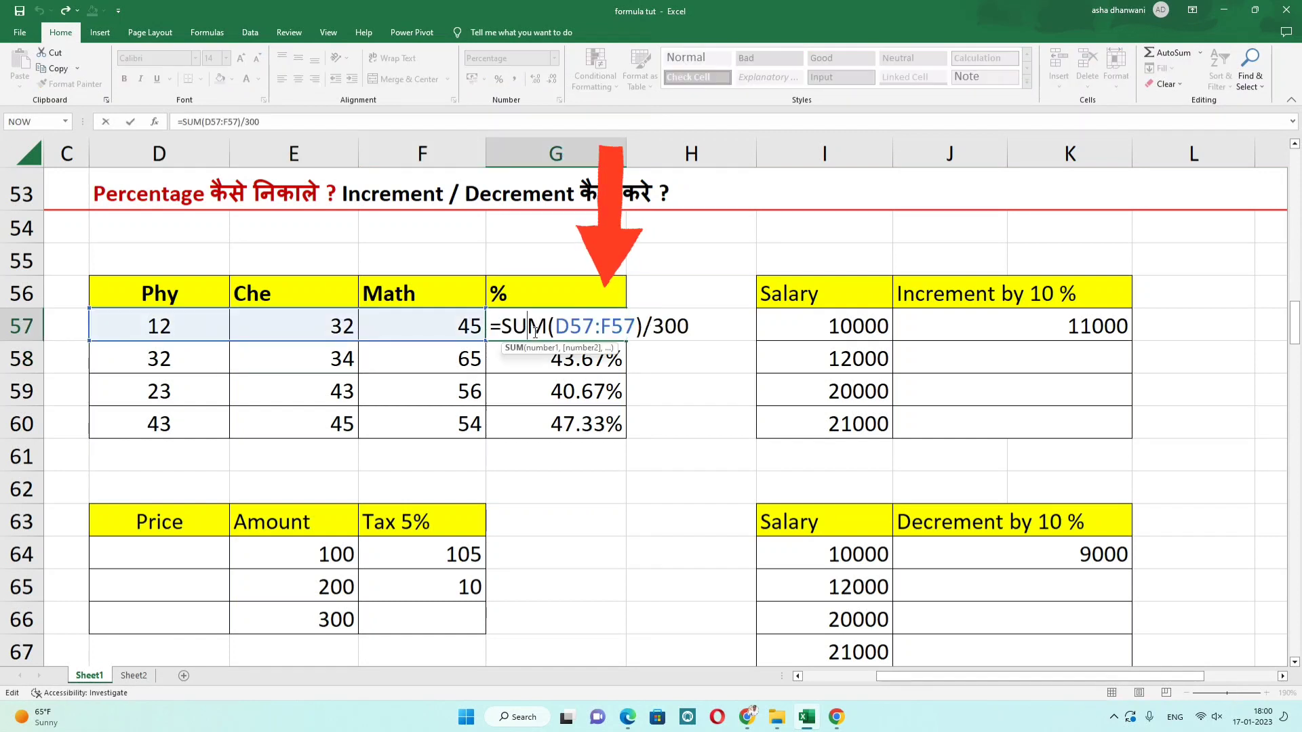
left_click_drag(503, 326, 635, 326)
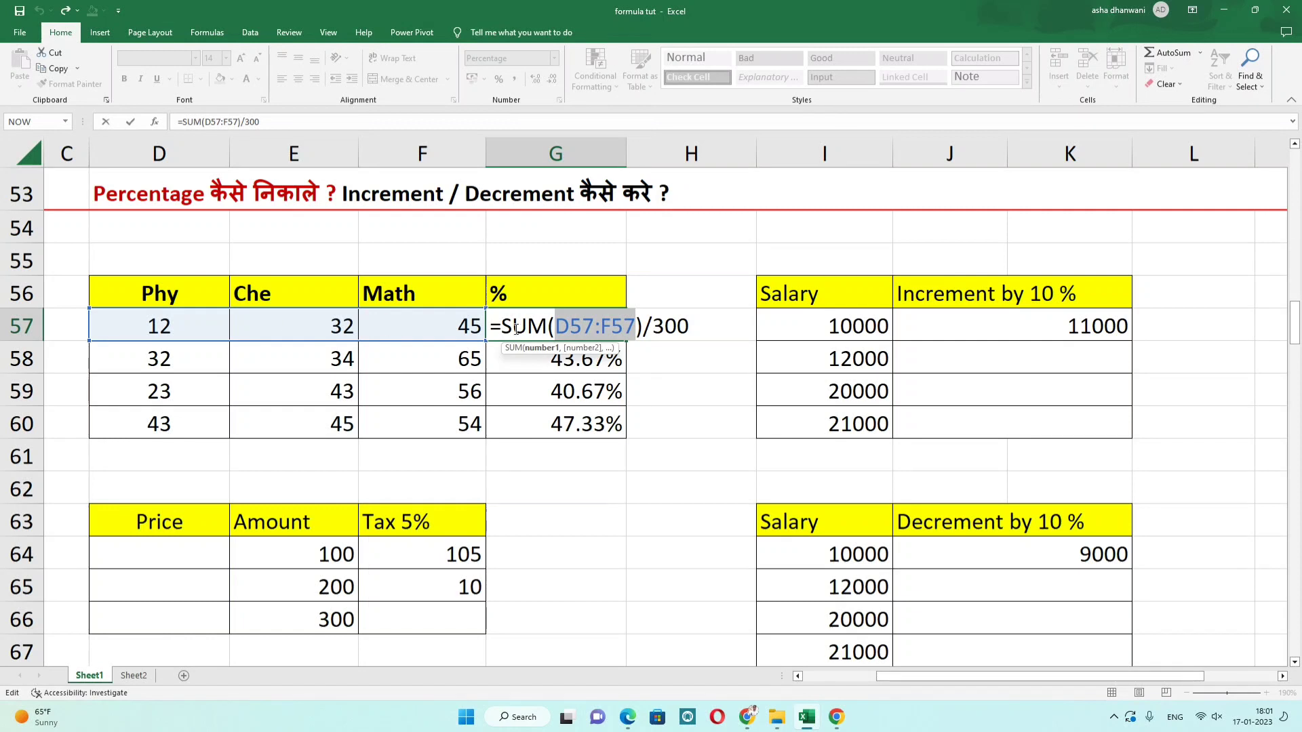
left_click(614, 327)
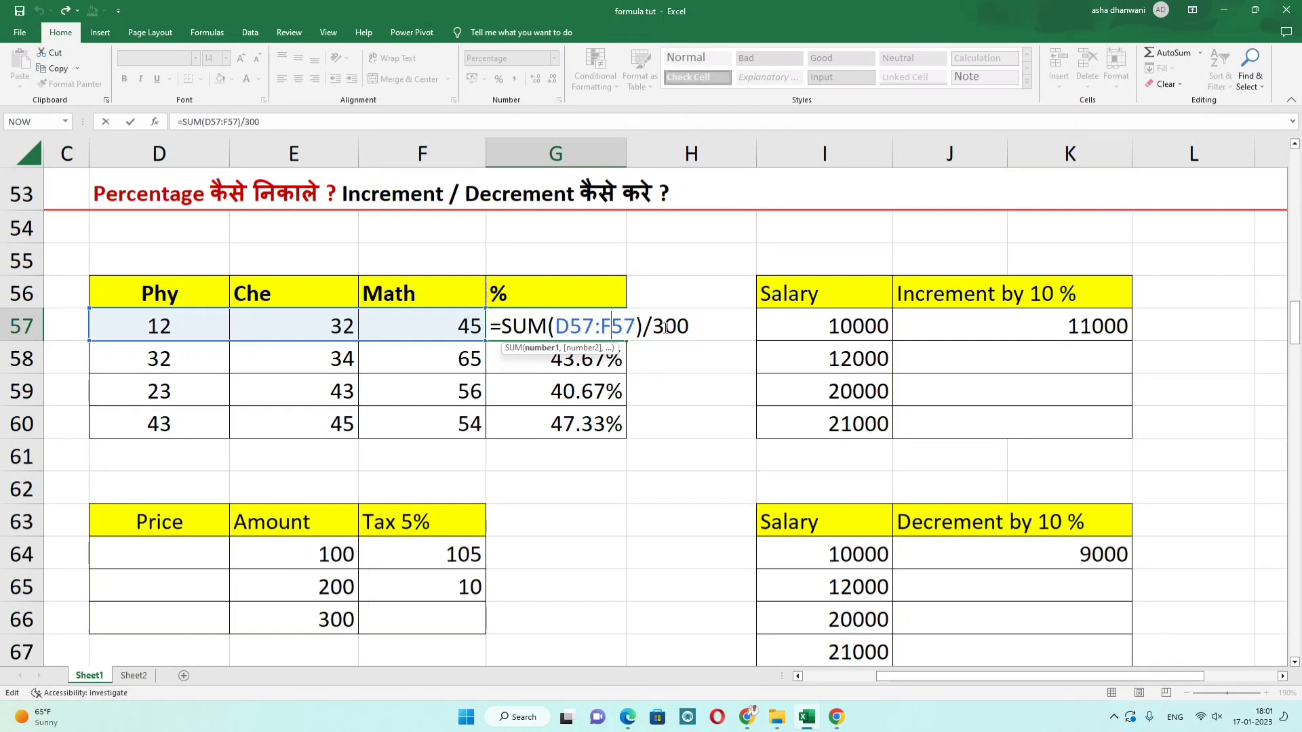
key("Return")
left_click(1005, 354)
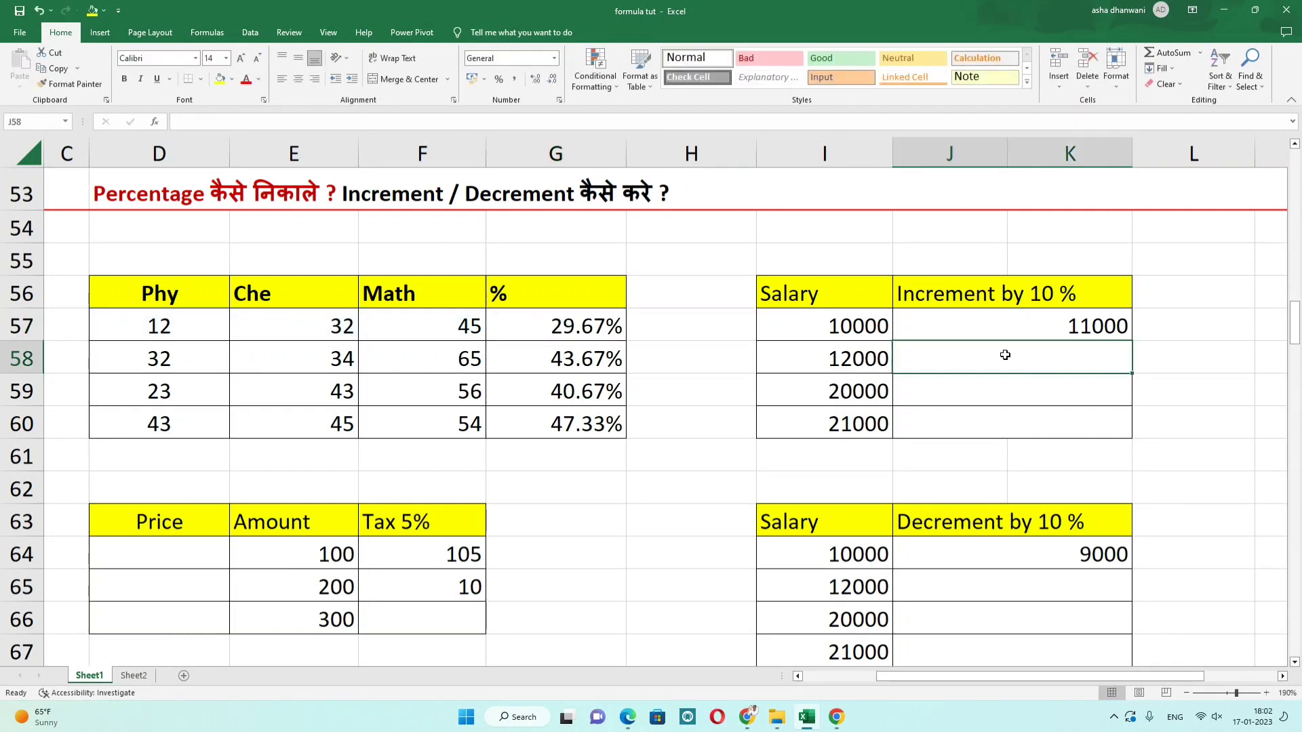
type("=")
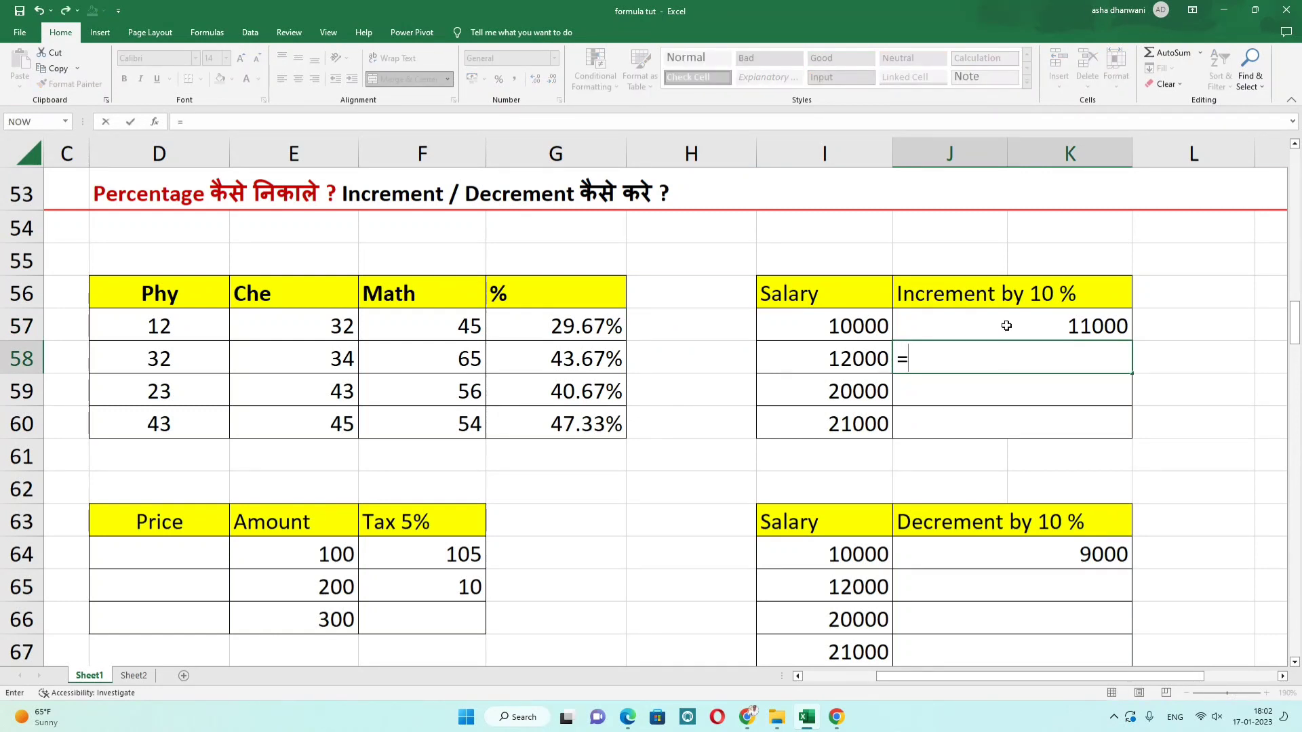
key("Escape")
Check the 10% increment formula in J57 and enter =I58+I58*10% in J58.
double_click(1029, 326)
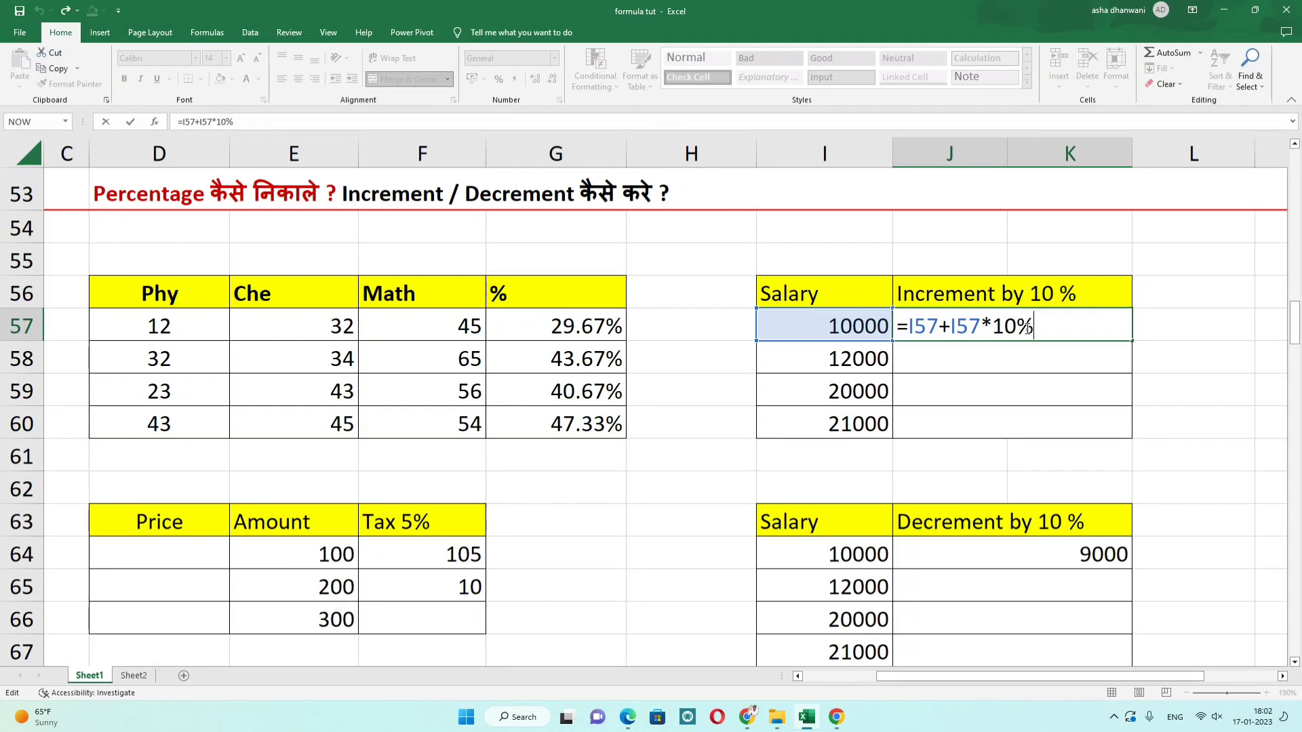
key("Return")
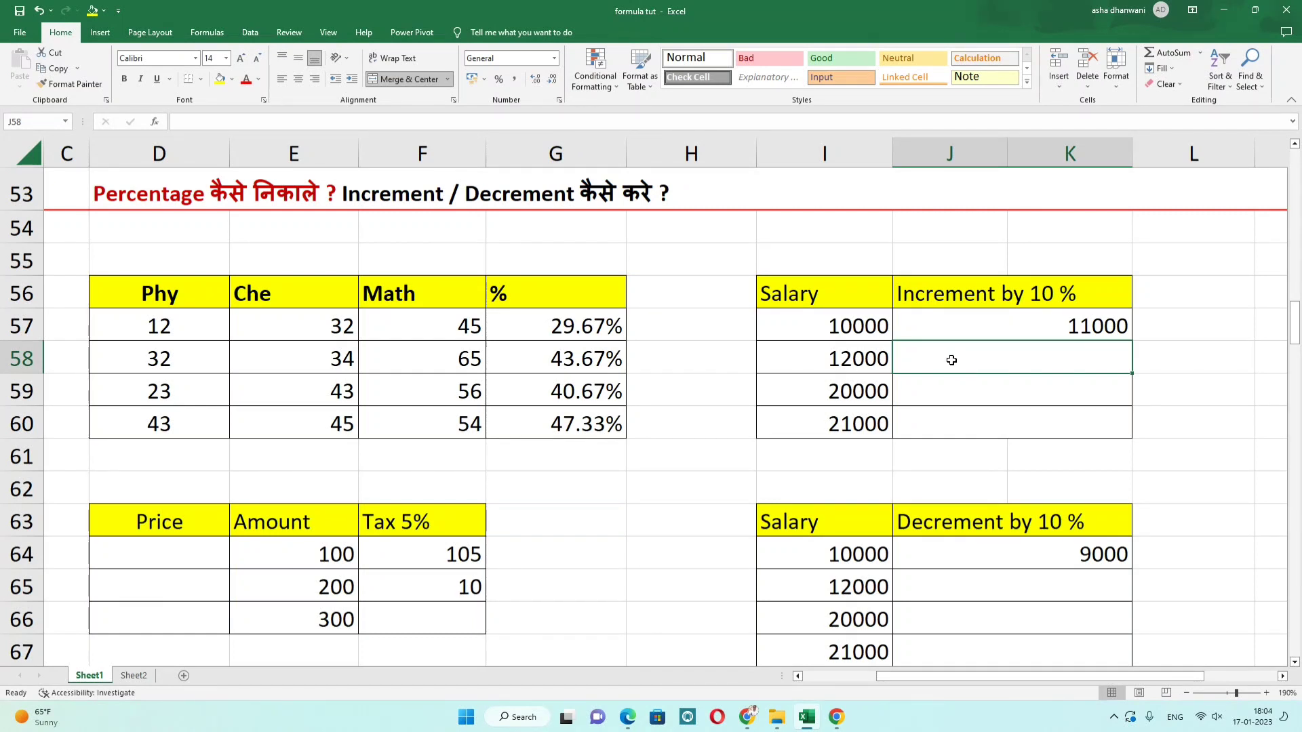
type("=")
left_click(861, 359)
type("+")
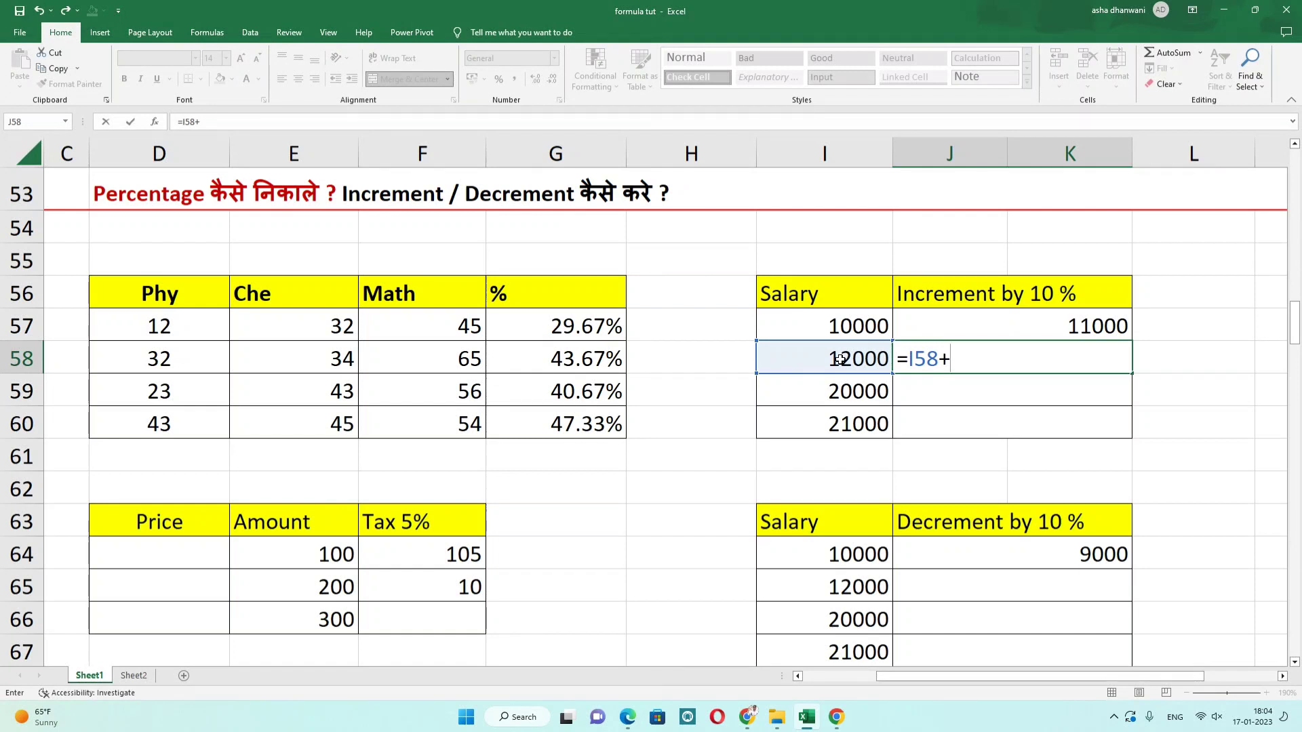
left_click(841, 360)
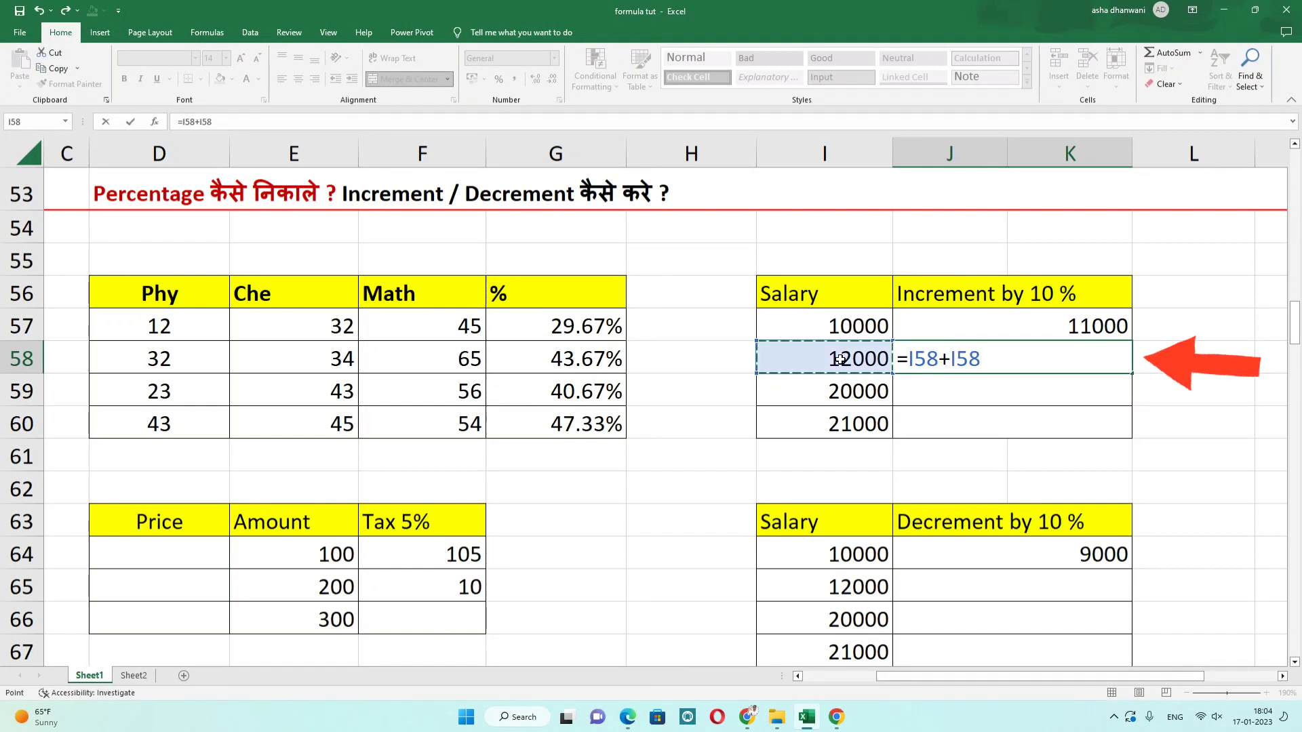
type("*10")
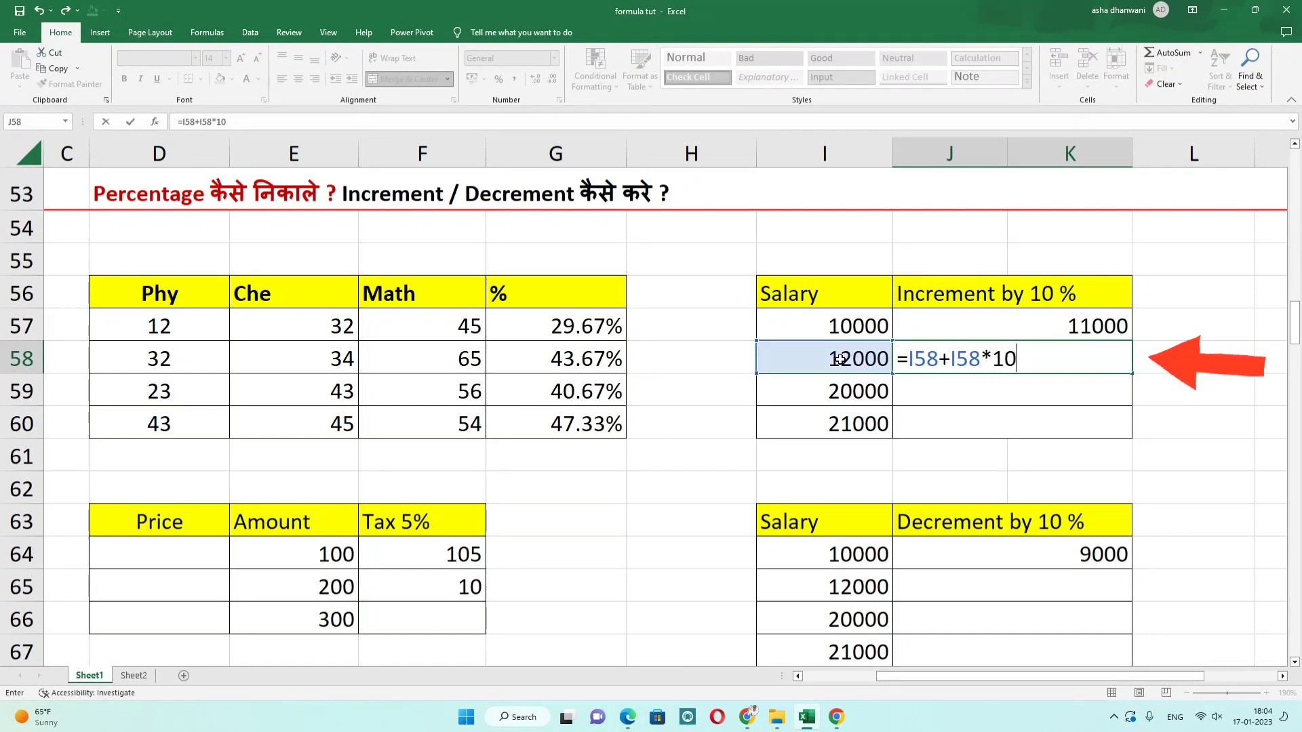
type("%")
key("Return")
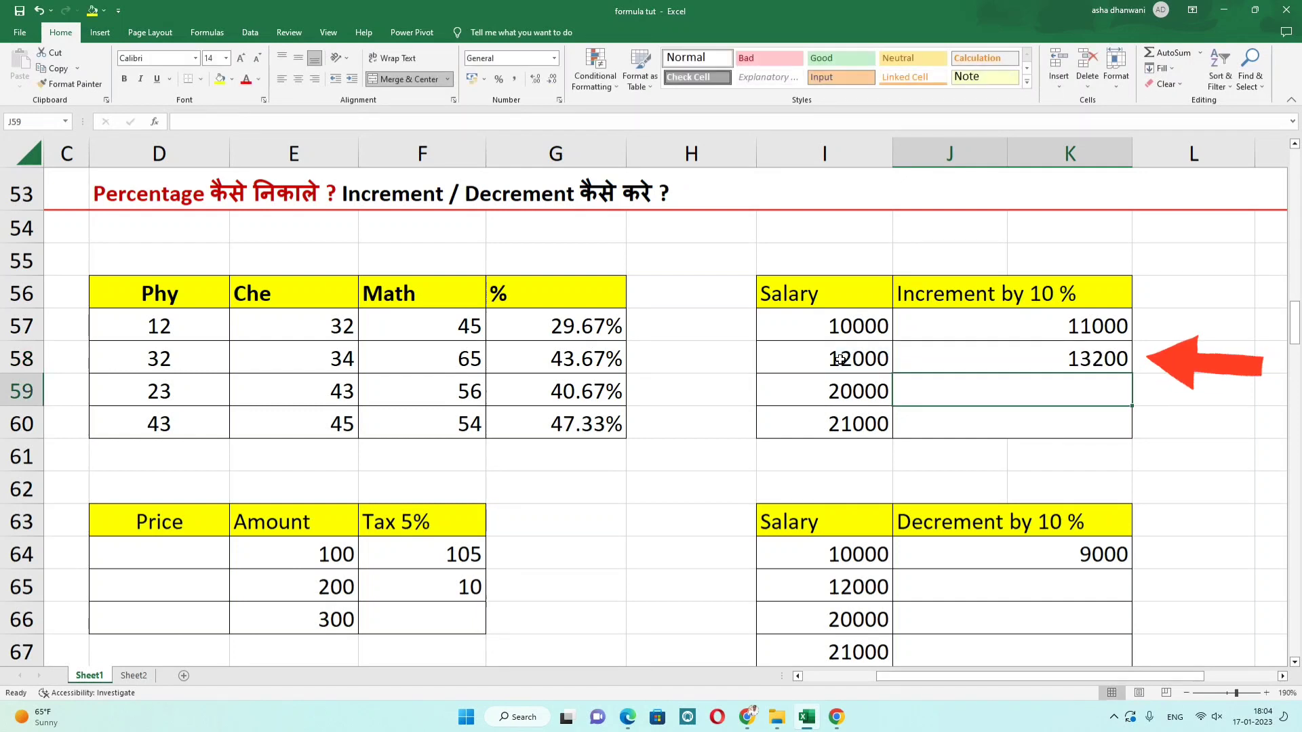
Compare the salary in I58 with its incremented value in J58 and the Increment by 10 % heading.
left_click(836, 365)
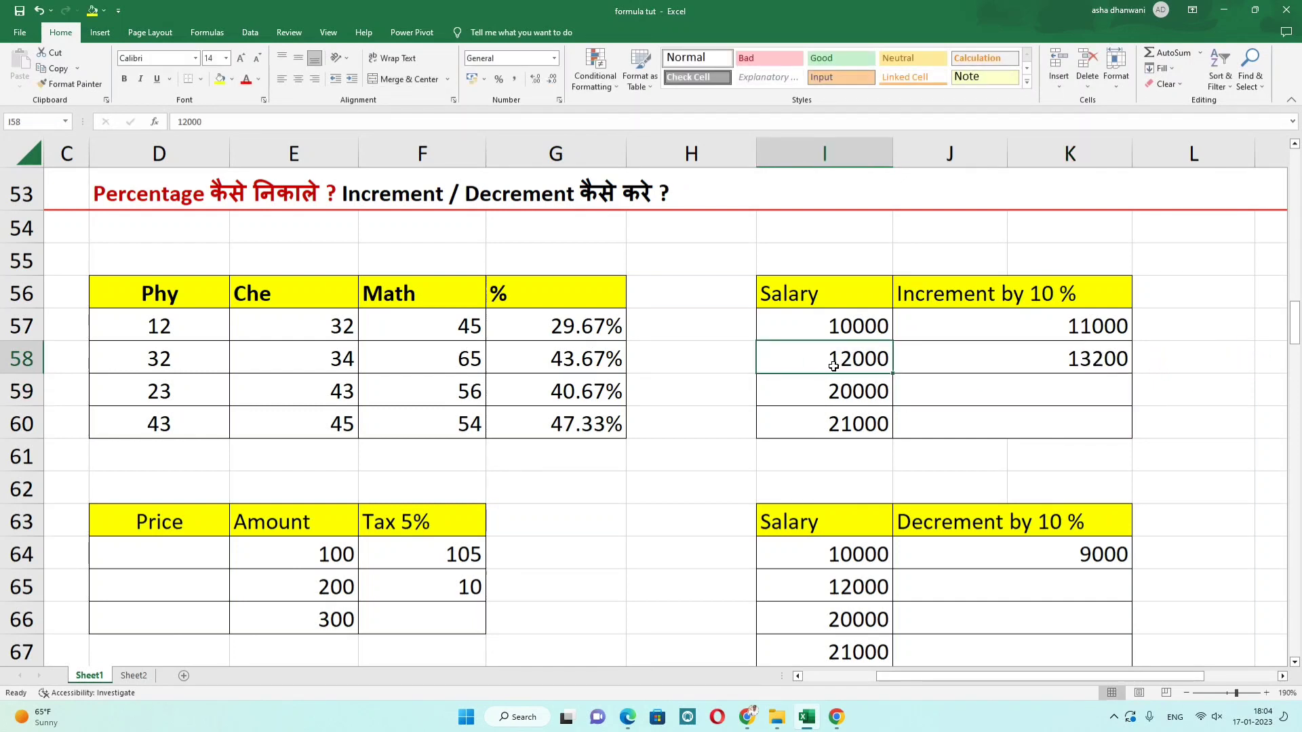
left_click(1004, 366)
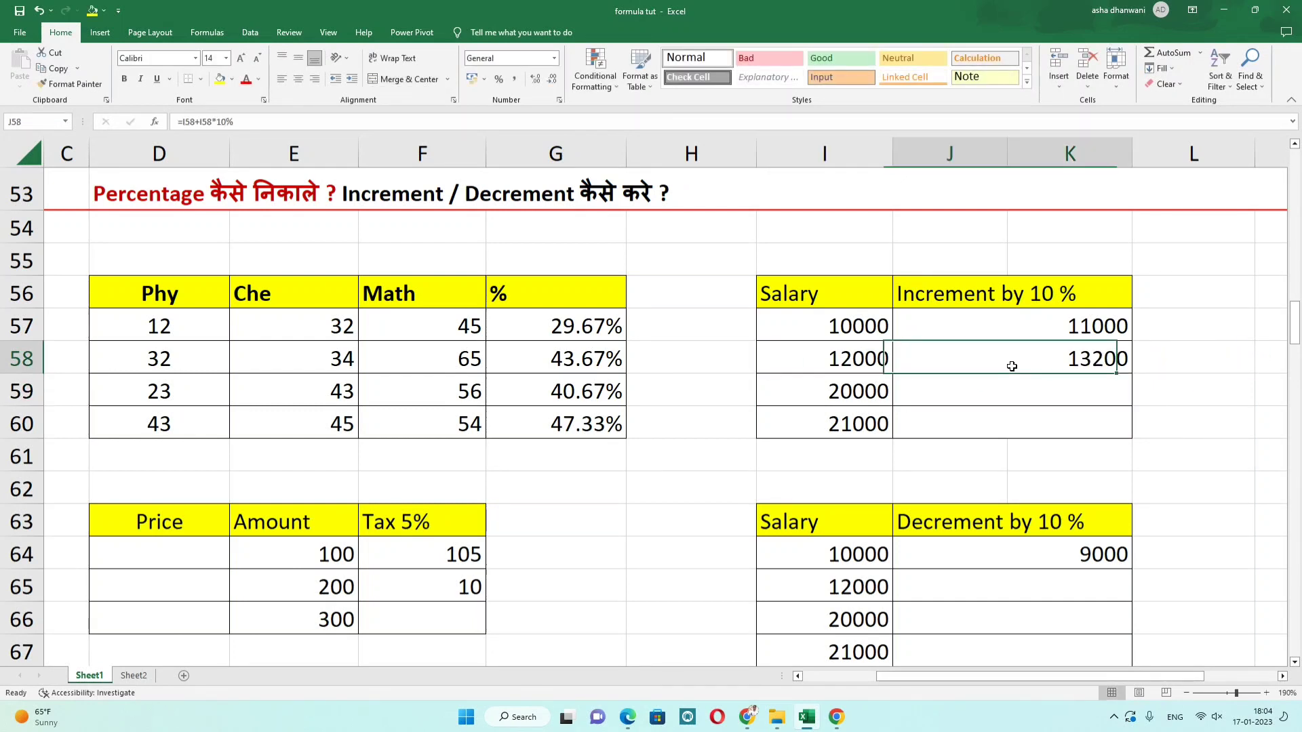
left_click(918, 299)
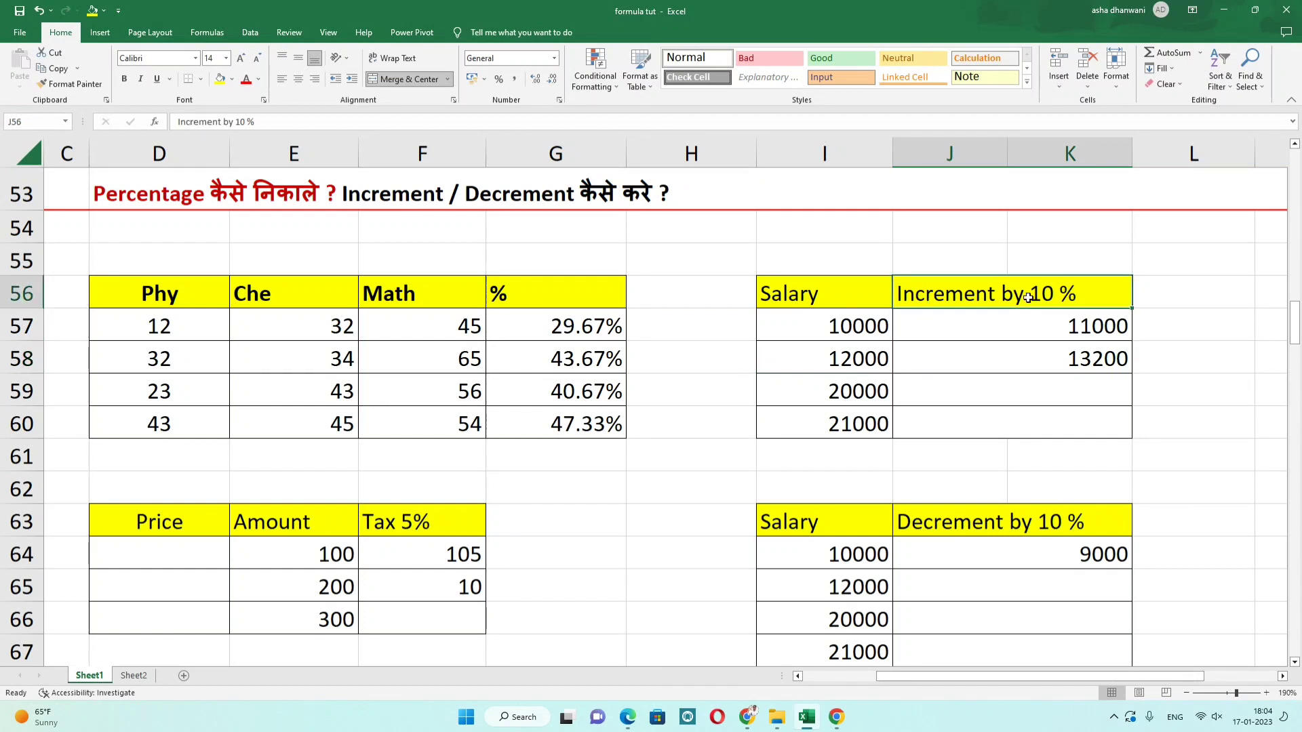
left_click_drag(1030, 298, 1077, 299)
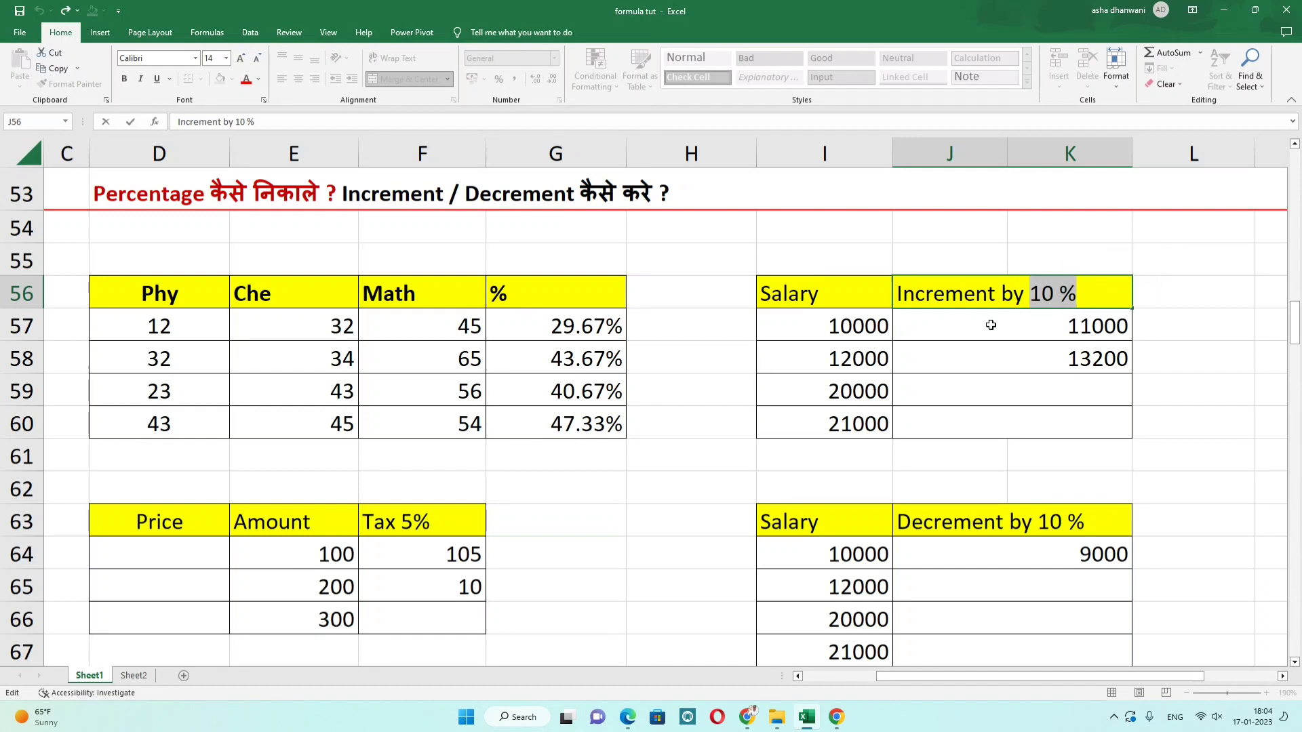
left_click_drag(902, 292, 1013, 299)
left_click(968, 369)
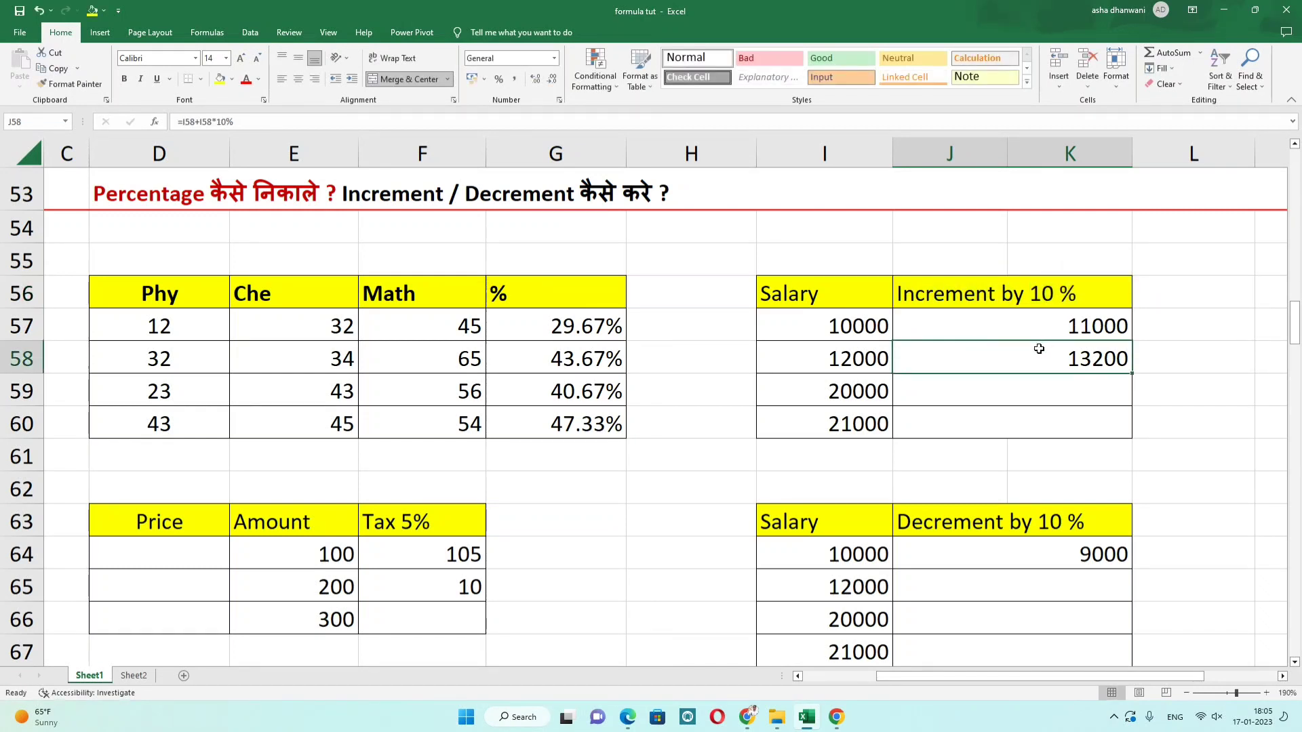
Review the increment formula in J58 and change its rate to 15%.
left_click(943, 396)
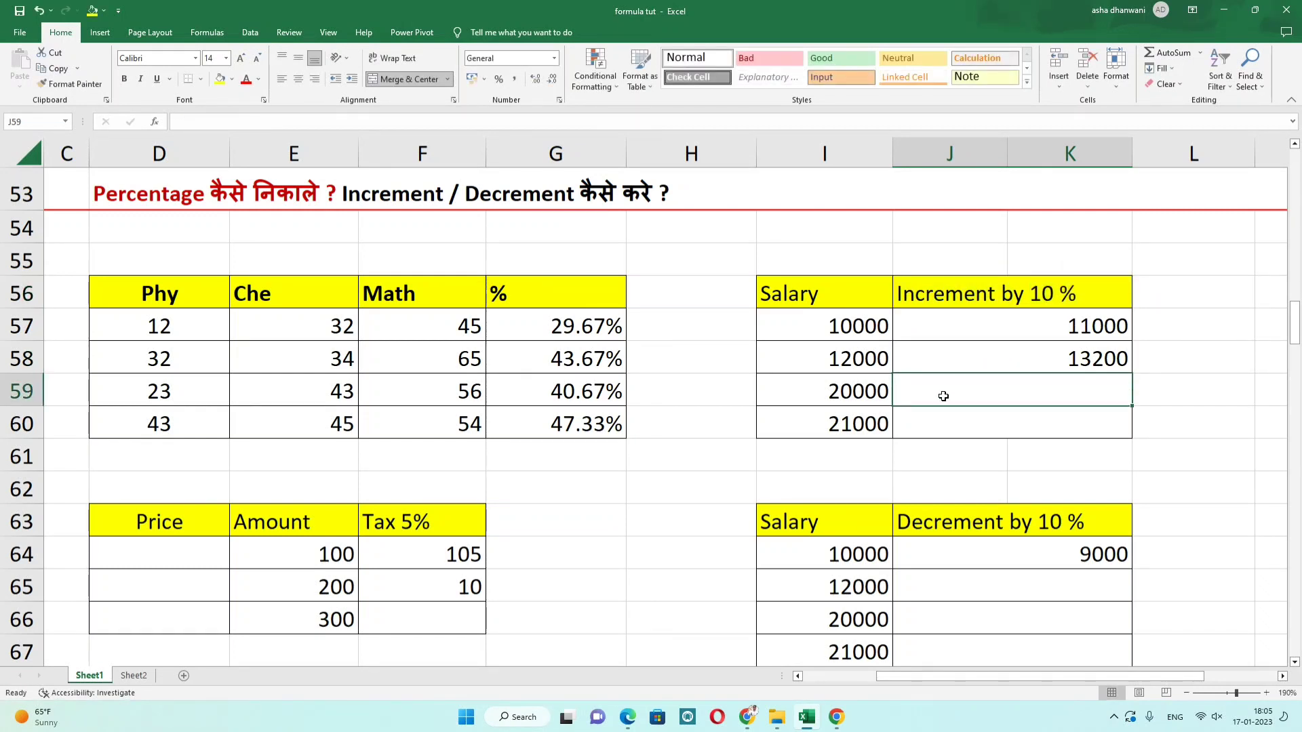
double_click(943, 358)
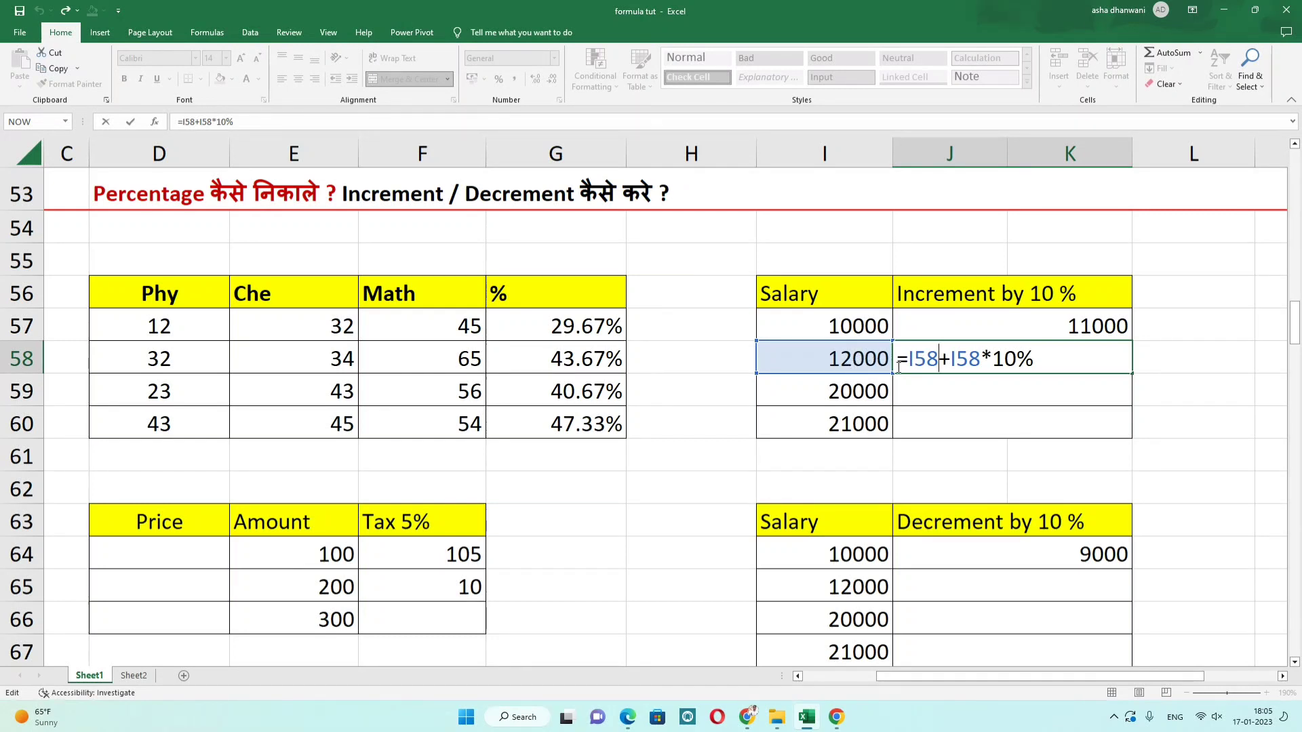
left_click_drag(912, 358, 1031, 358)
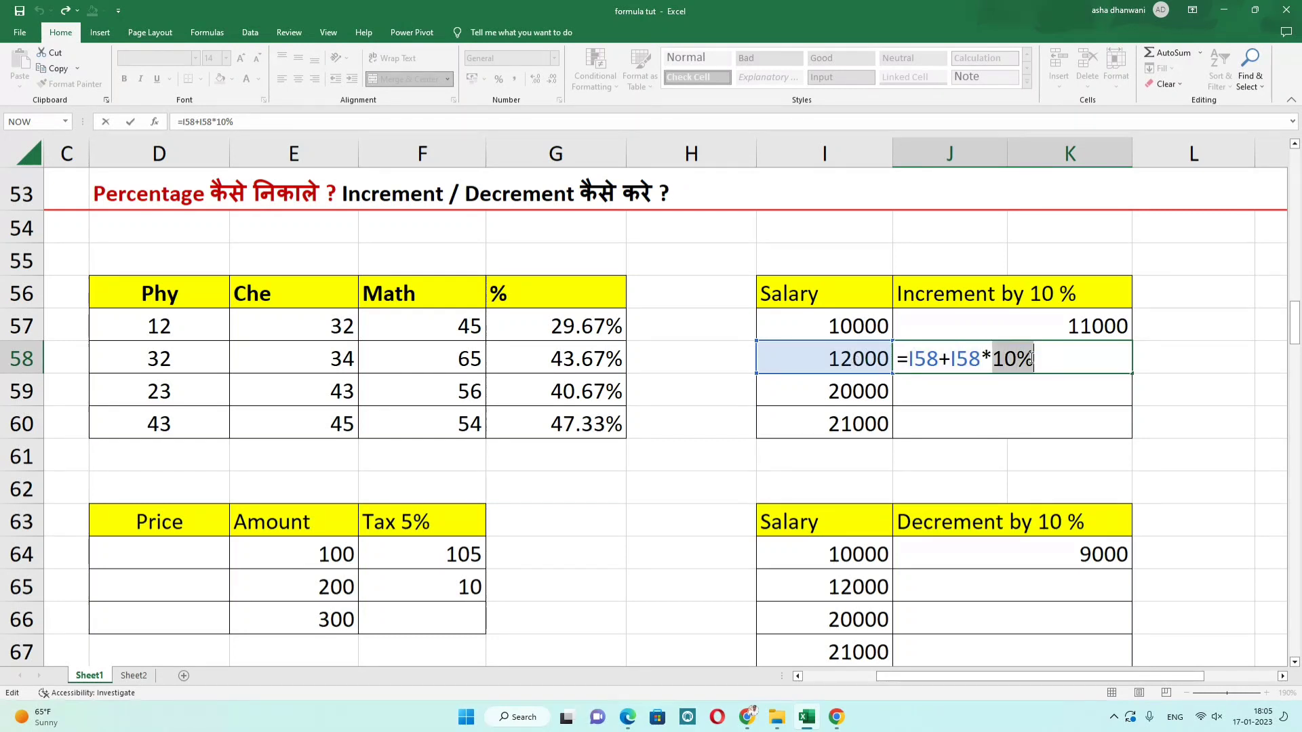
left_click(1001, 360)
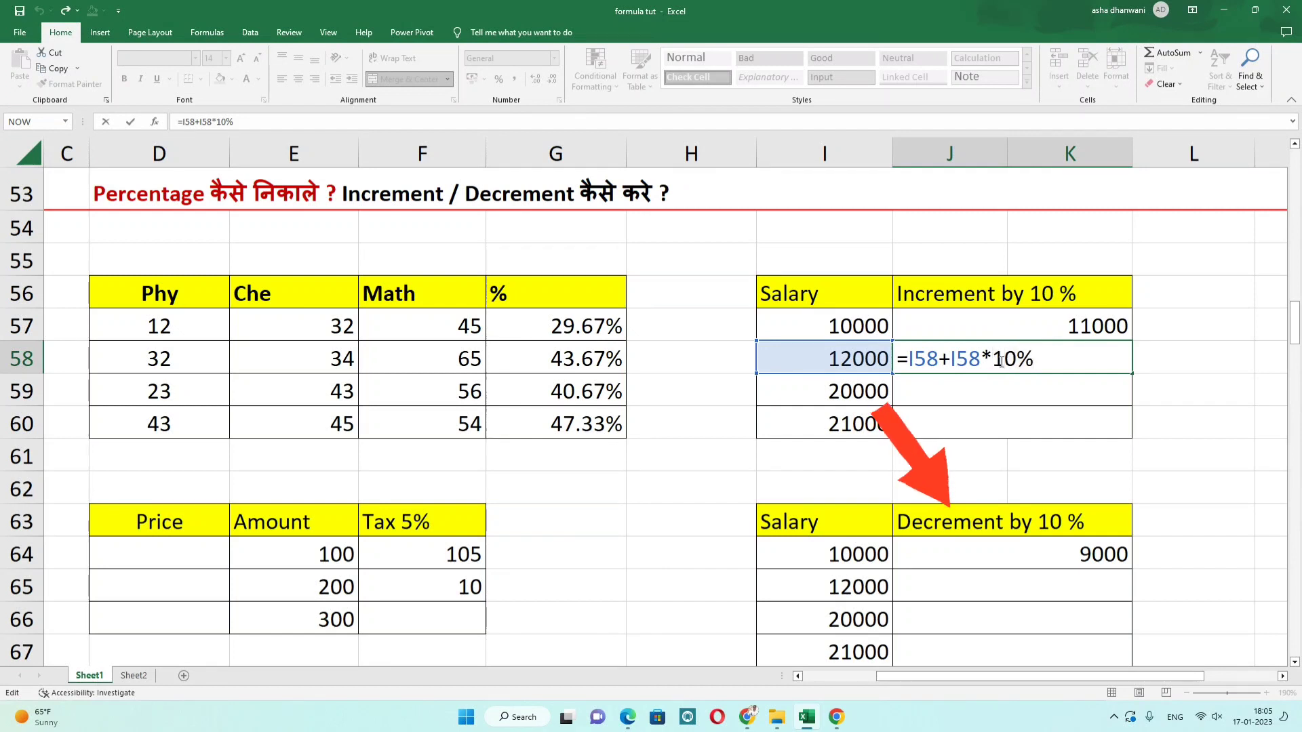
key("Delete")
type("5")
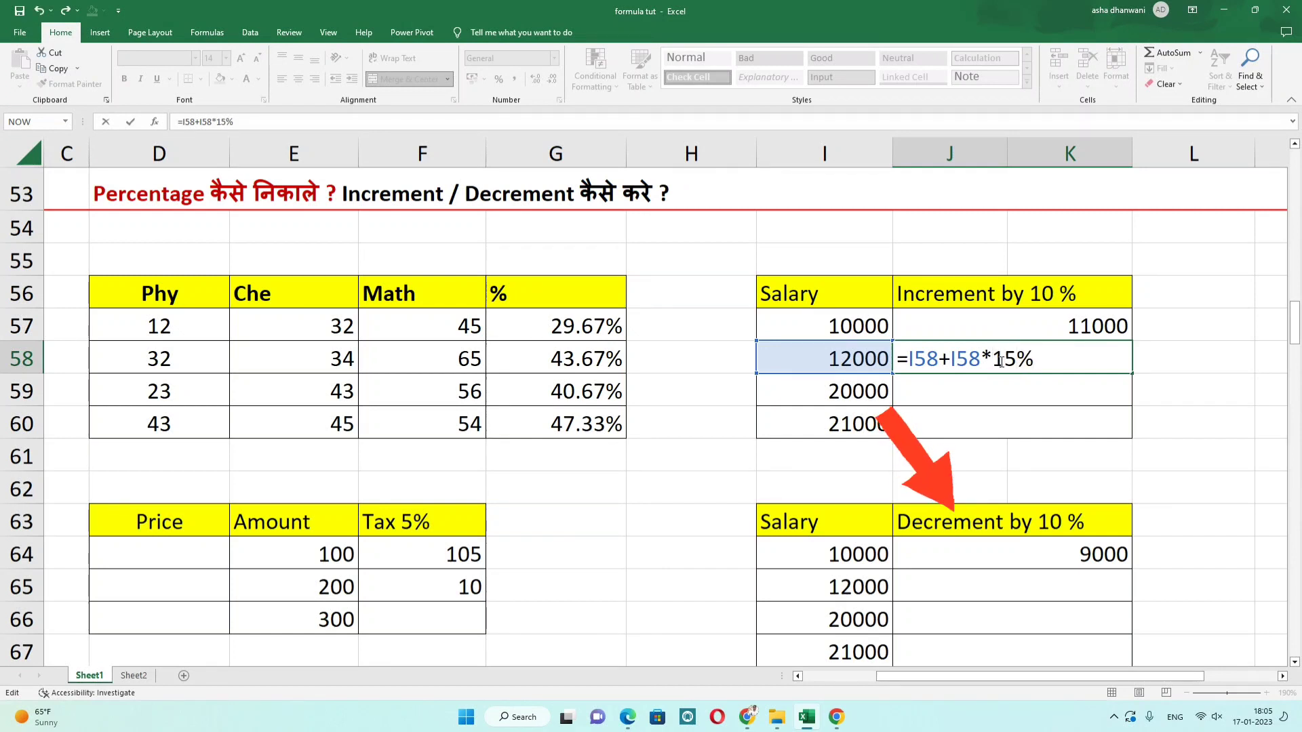
key("ctrl+Return")
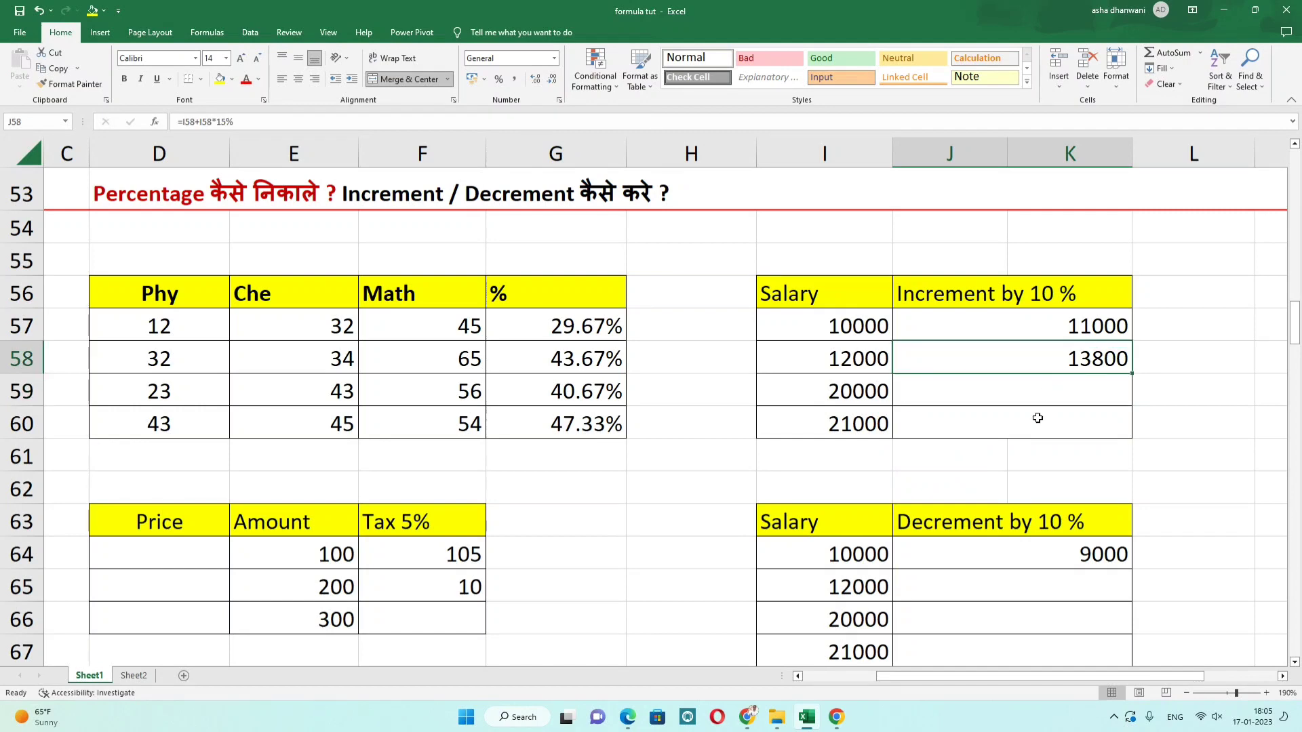
Enter =I65-I65*10% in J65 under Decrement by 10 % and check it against the salary in I65.
scroll(994, 403, "down", 3)
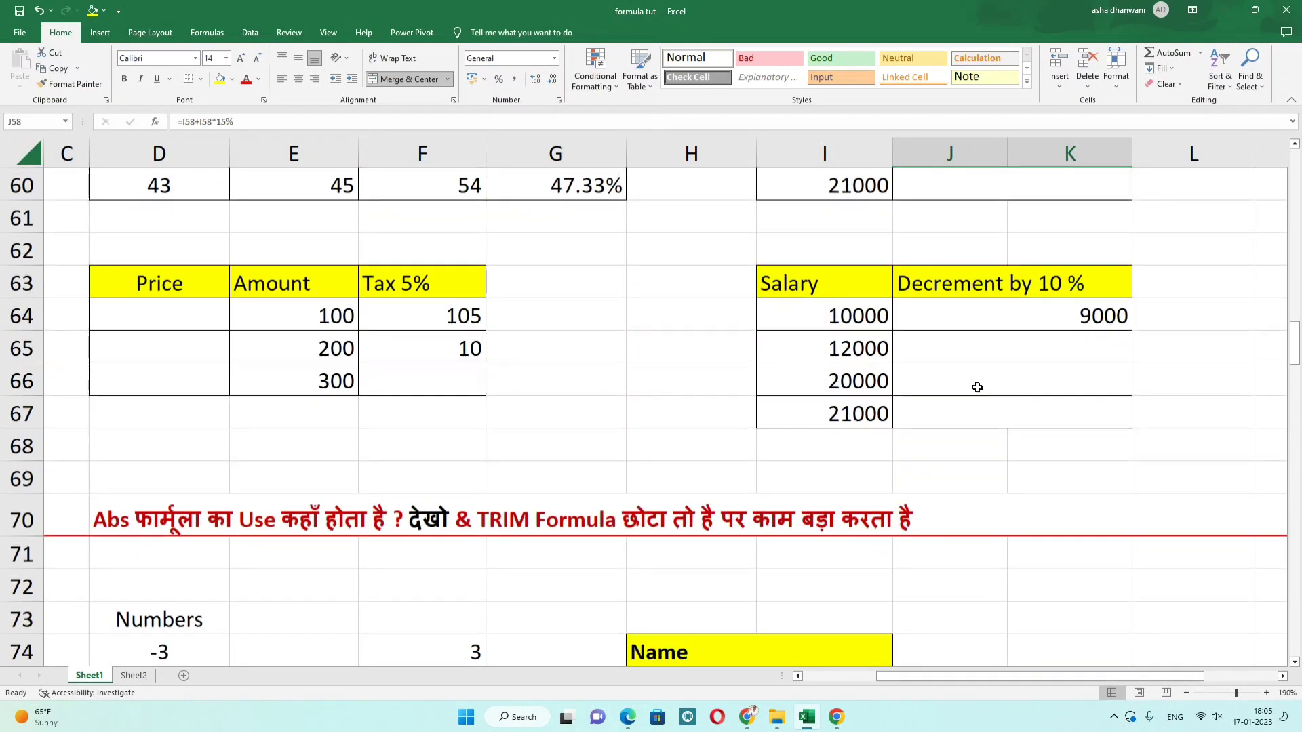
left_click(935, 292)
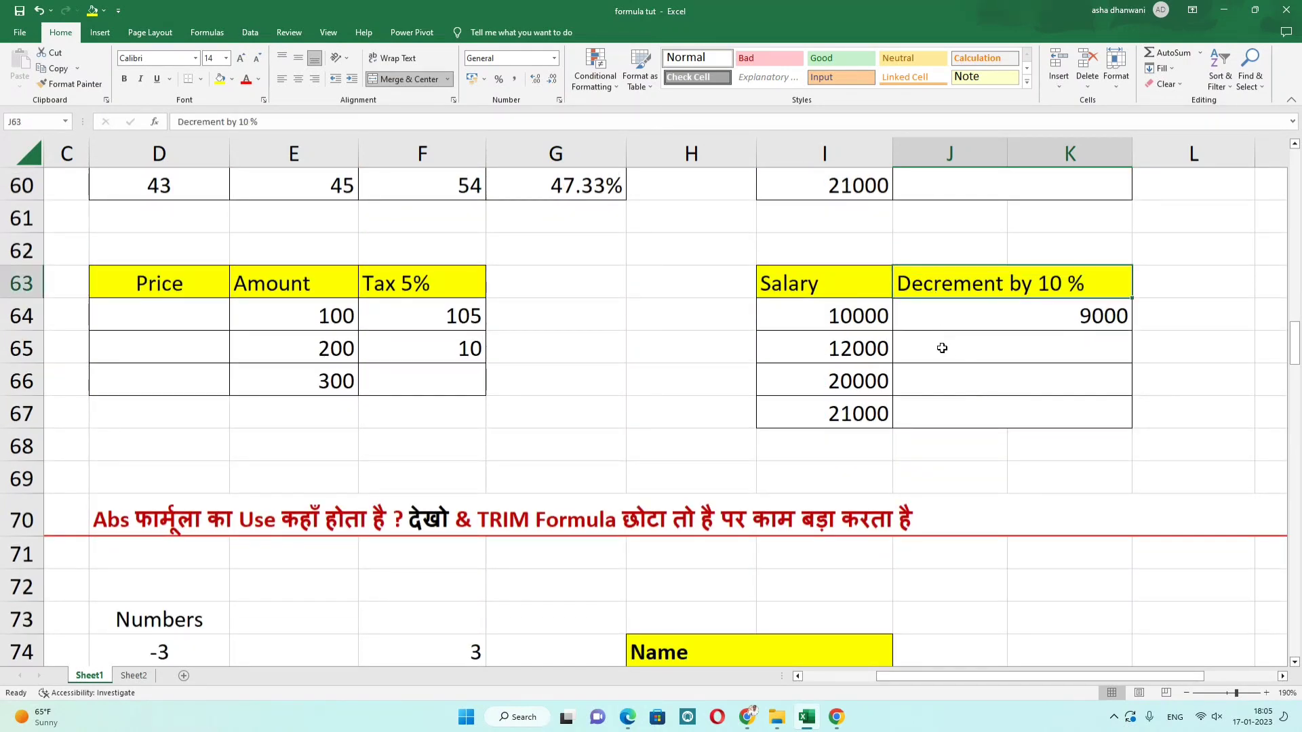
left_click(942, 348)
type("=")
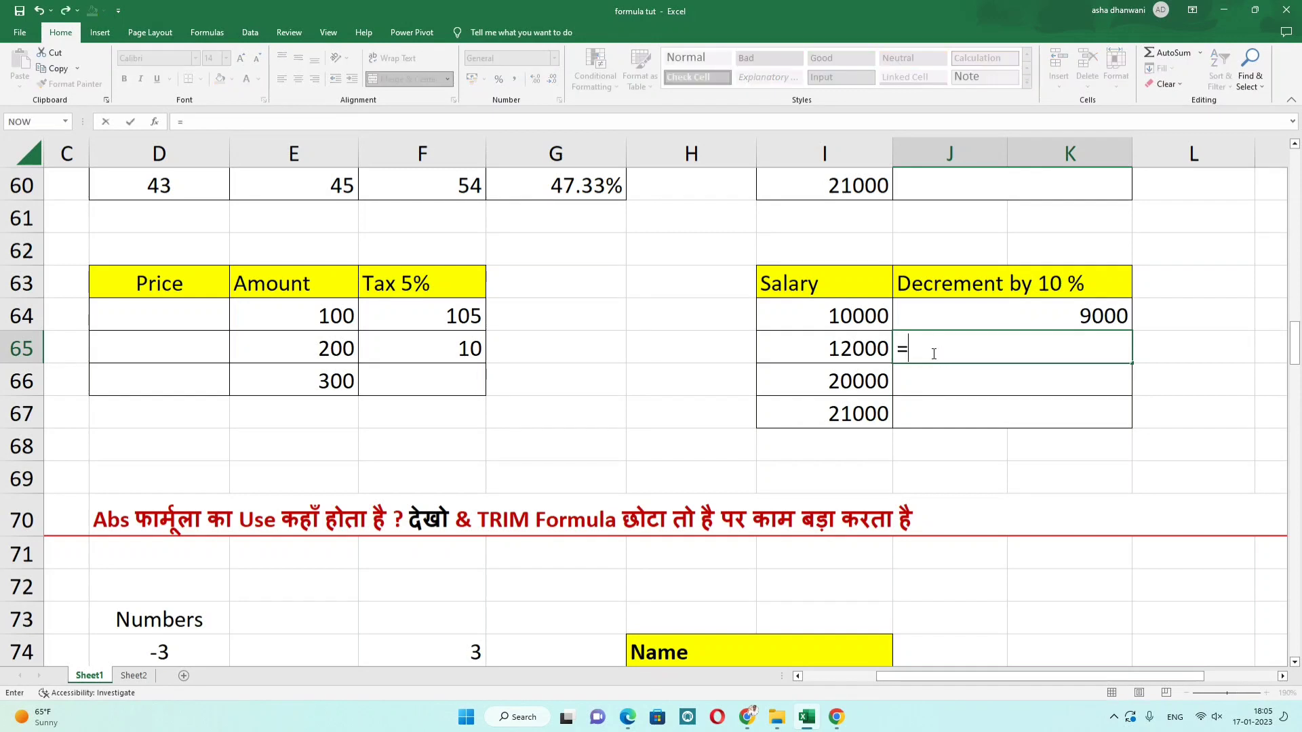
left_click(862, 349)
type("-")
left_click(861, 348)
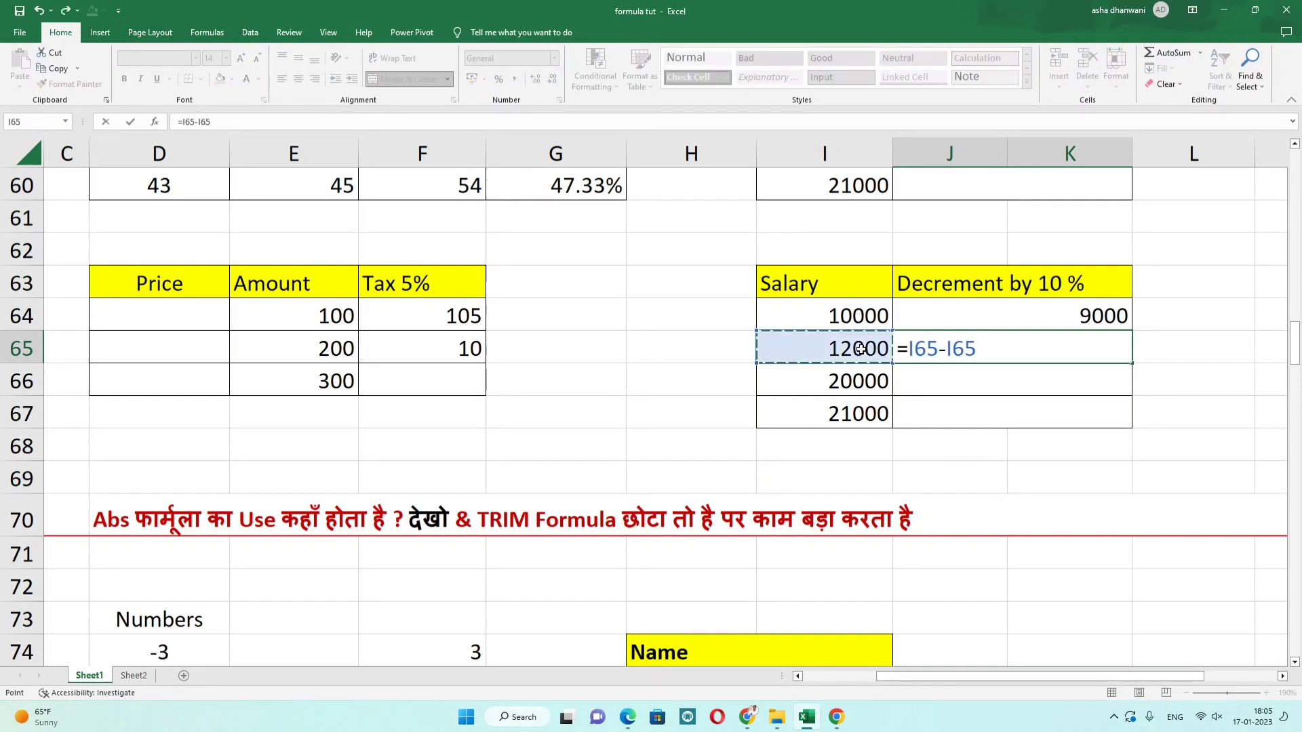
type("*")
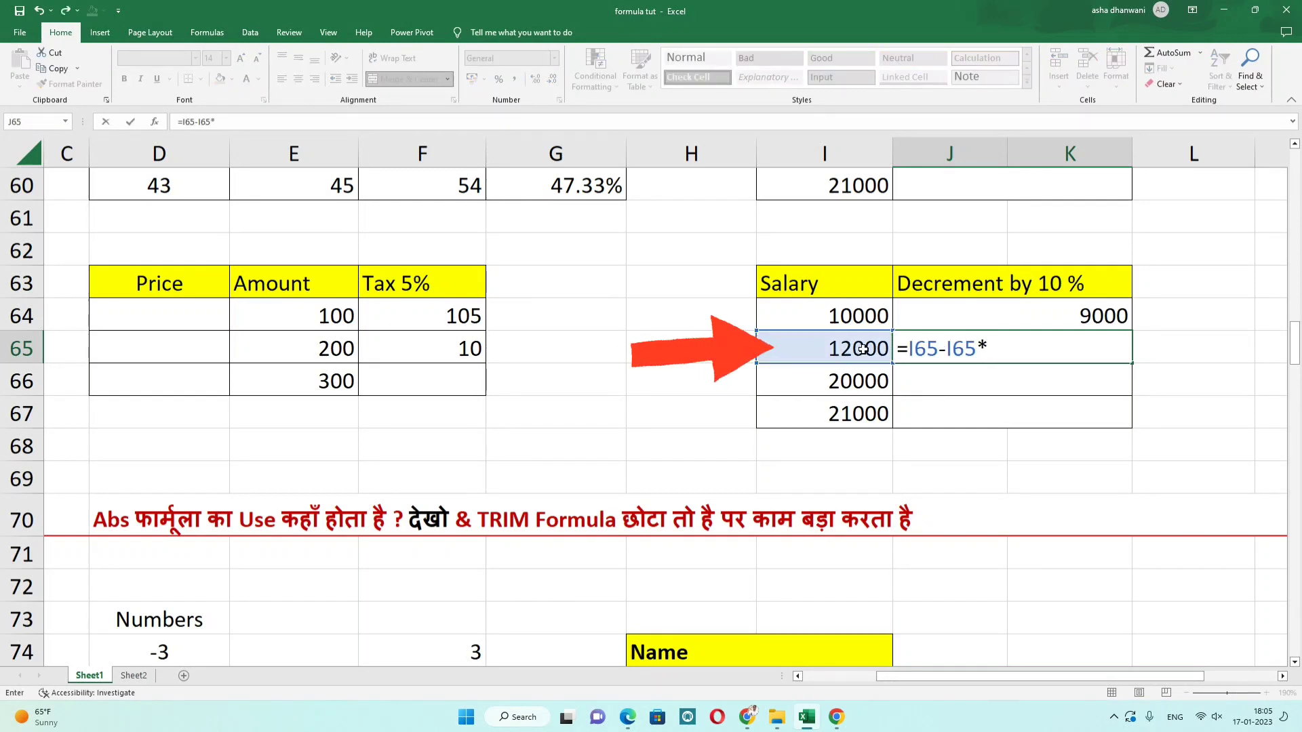
type("10%")
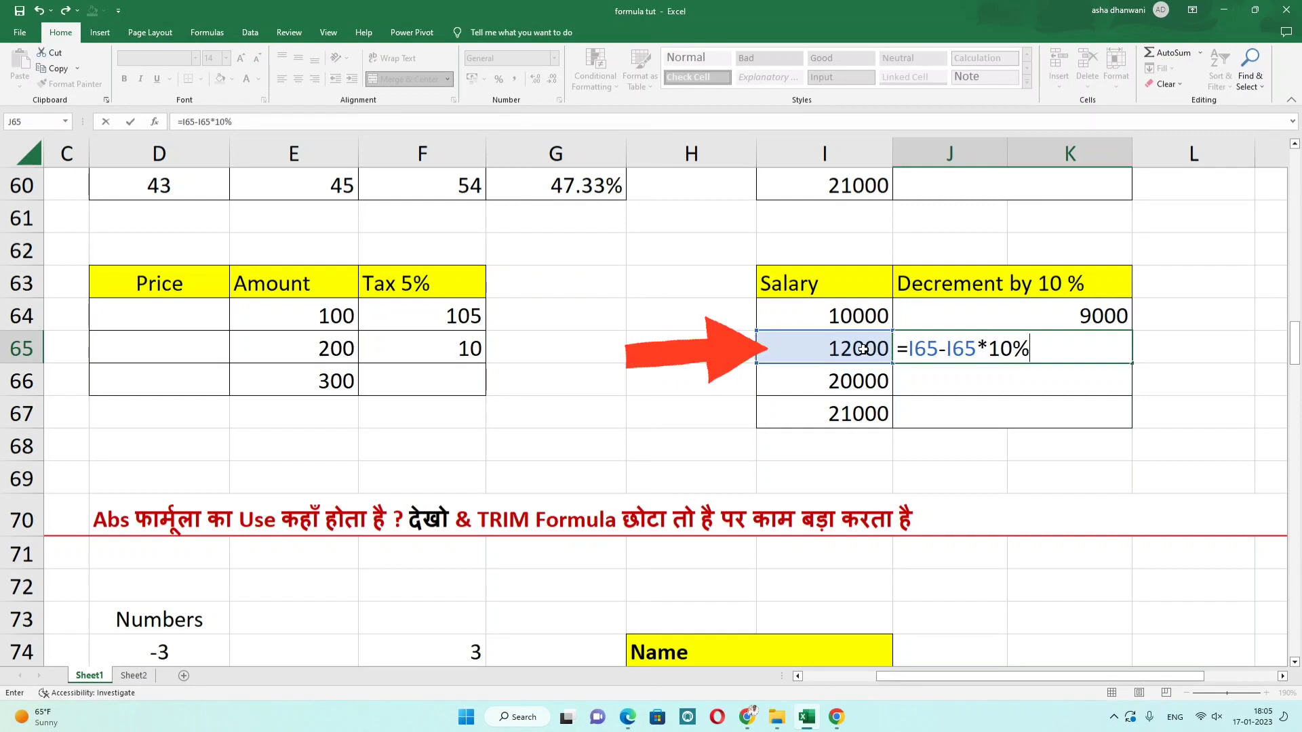
key("Return")
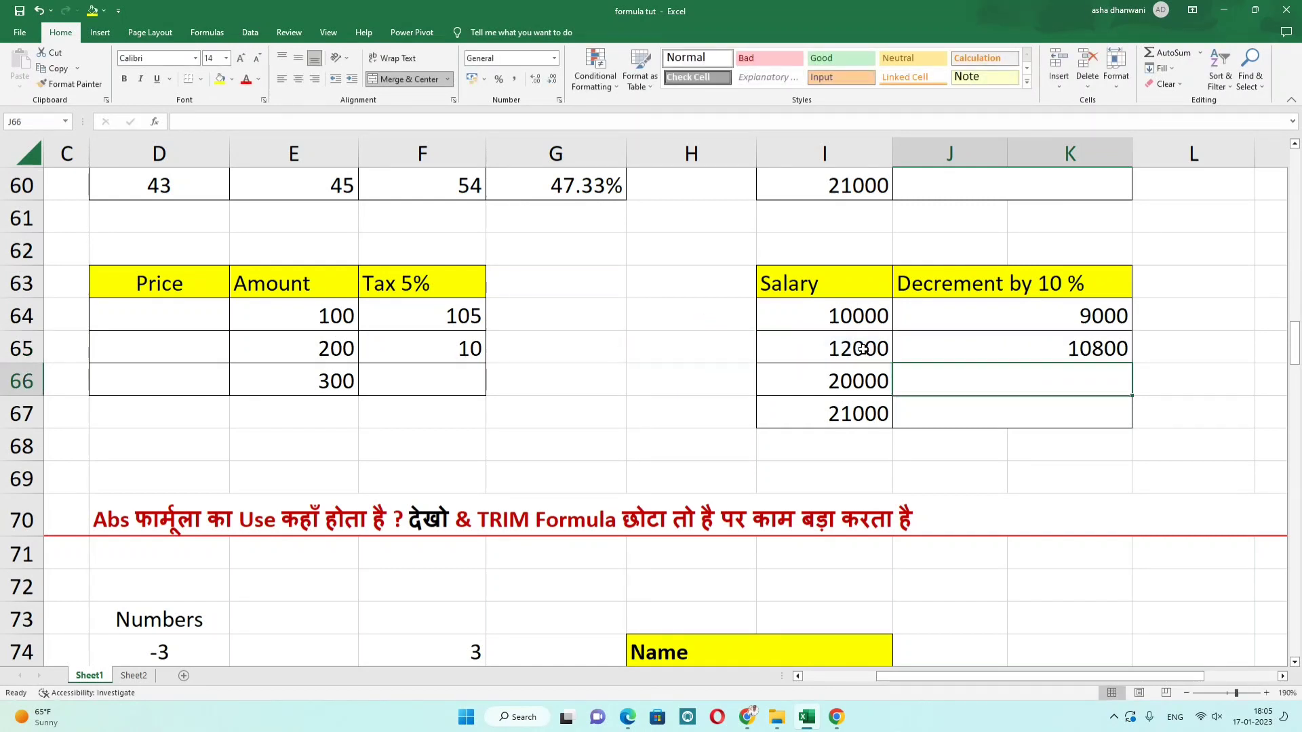
left_click(937, 349)
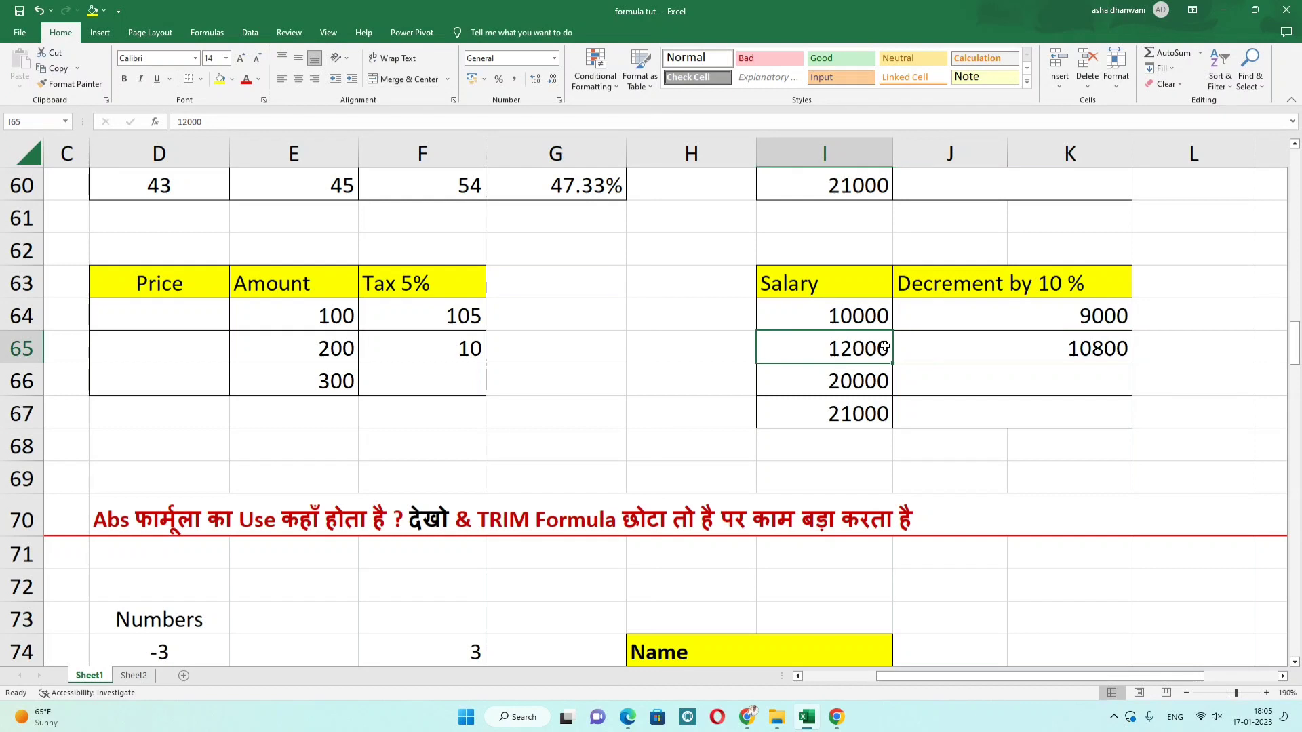
left_click(1002, 347)
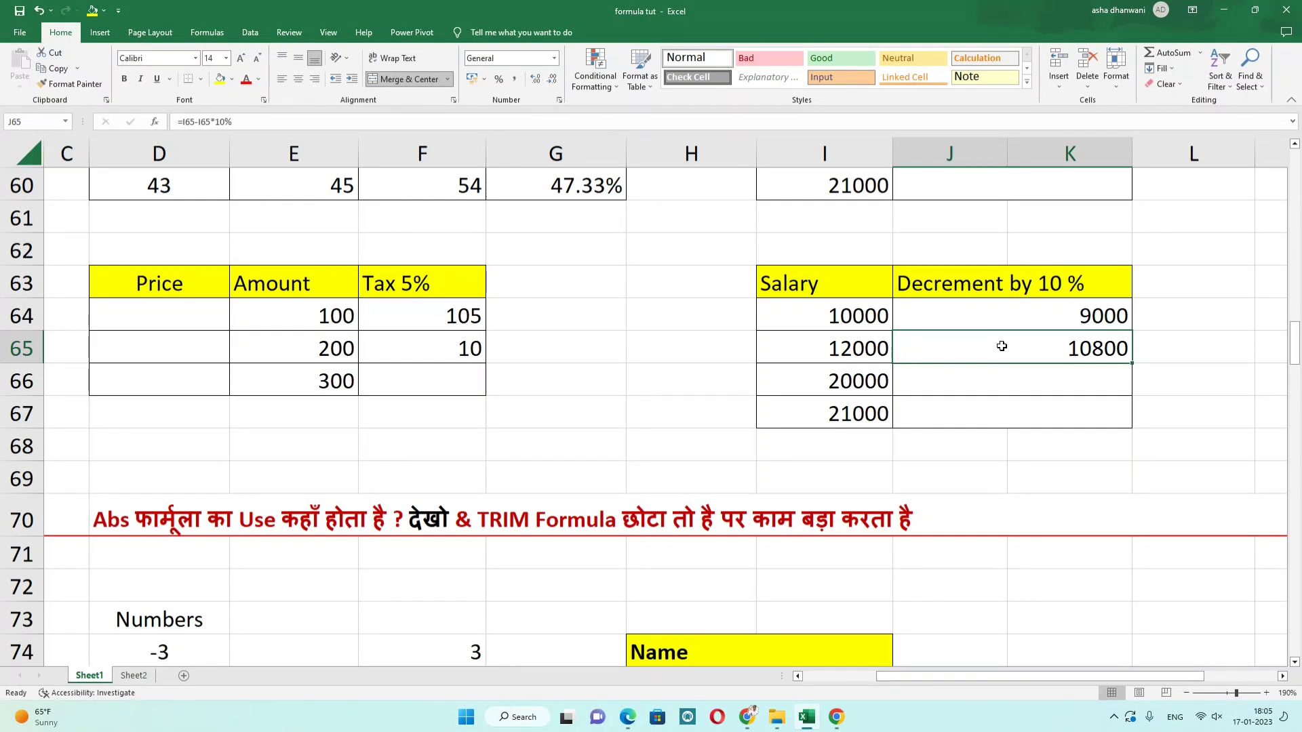
Locate the Numbers list in the ABS and TRIM section and view the ABS formula in F74.
scroll(977, 386, "down", 3)
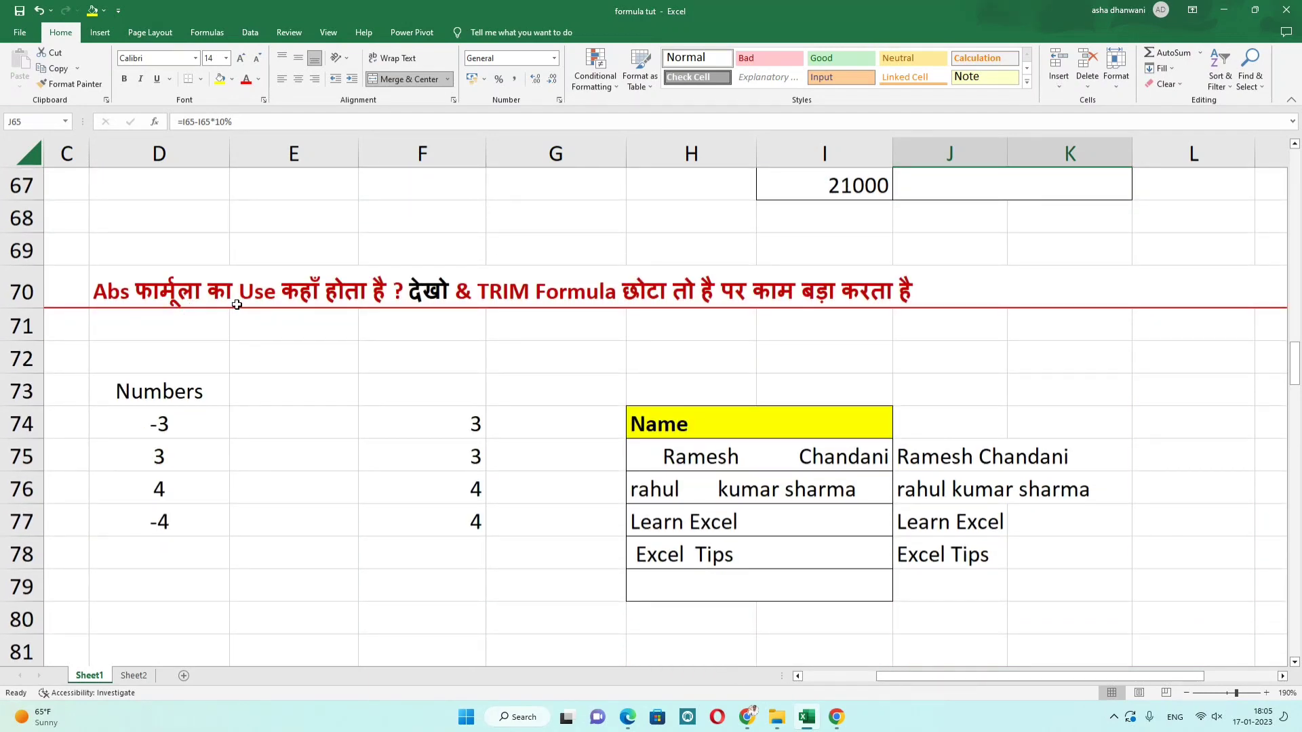
scroll(247, 305, "down", 3)
left_click(212, 279)
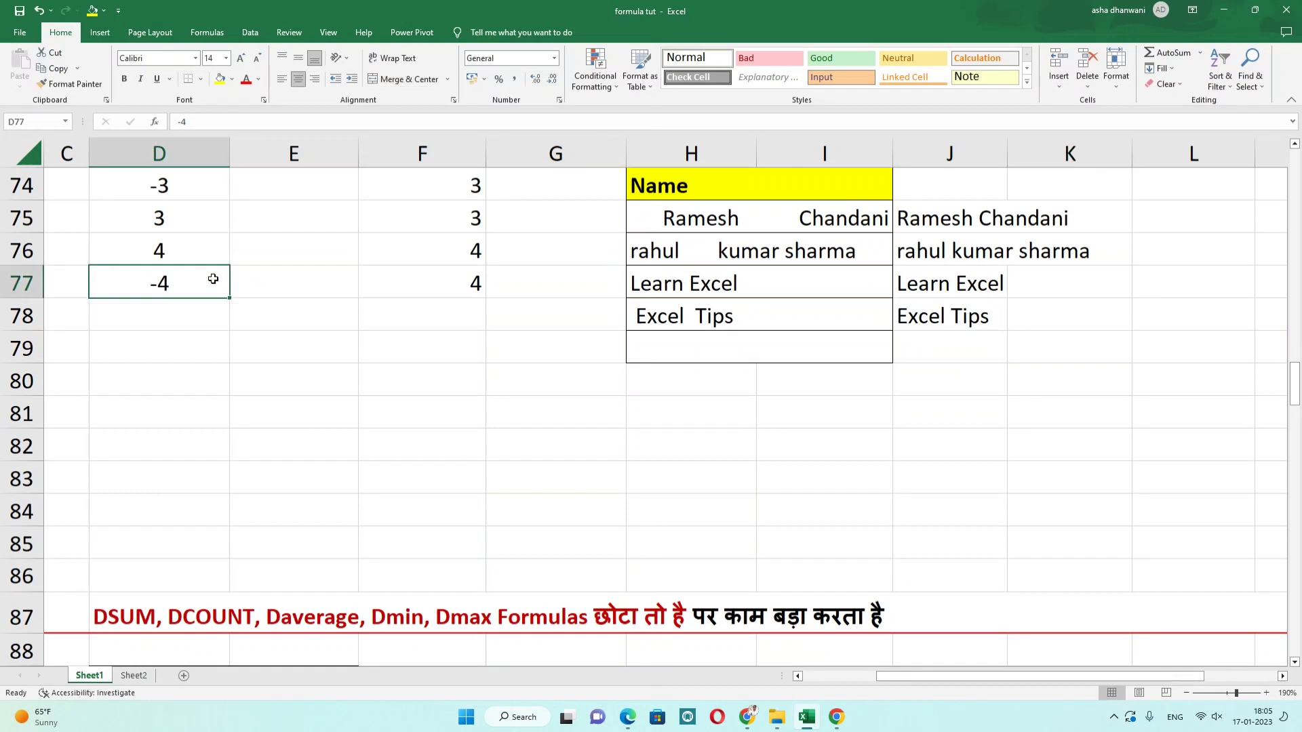
key("Left")
key("Left")
key("Up")
key("Right")
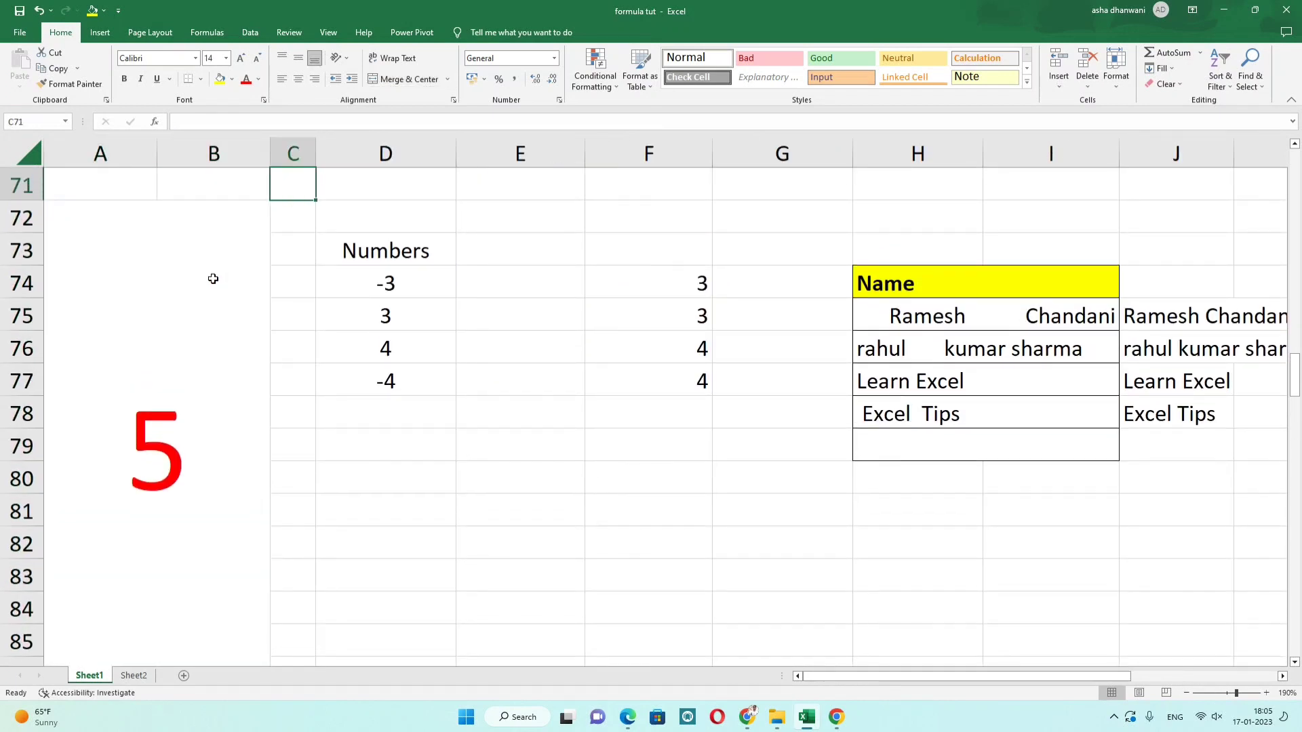
key("Down")
key("Down")
key("Down")
key("Right")
key("Right")
key("Right")
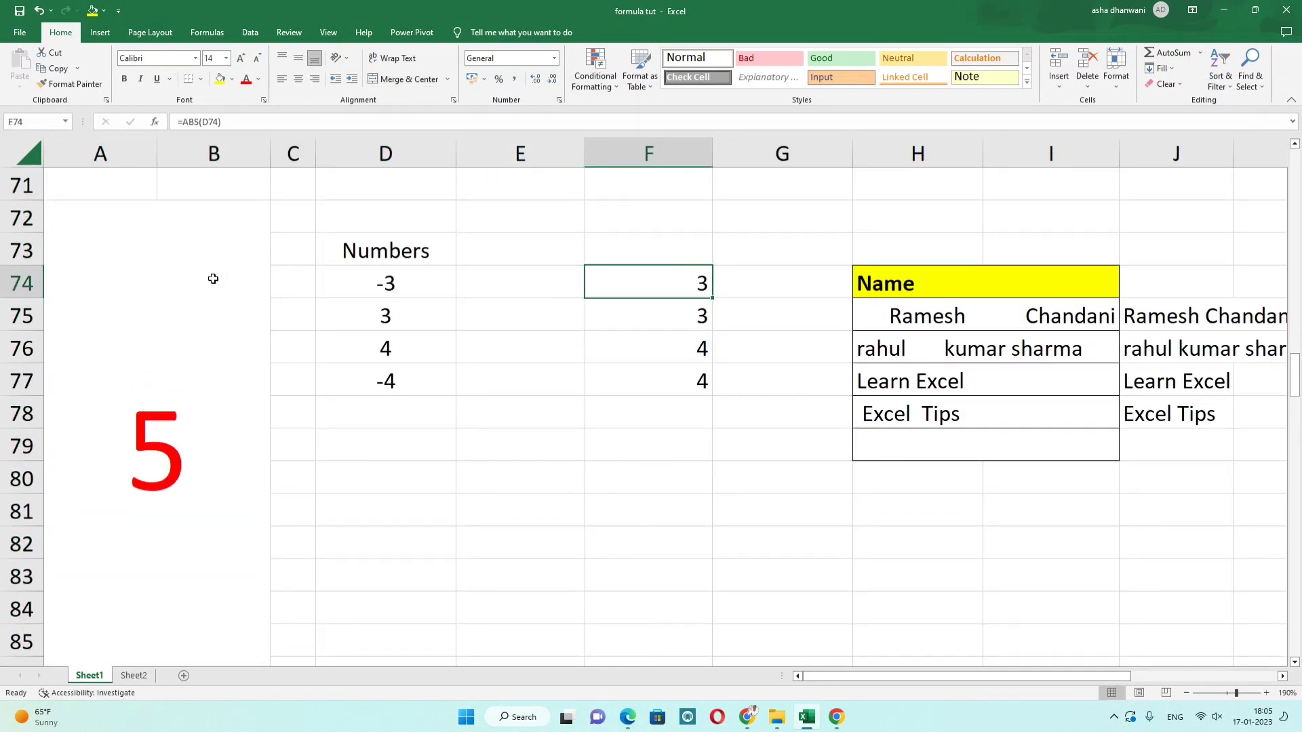
Examine each positive and negative value in the Numbers list, D74 through D77.
left_click(350, 277)
left_click(347, 322)
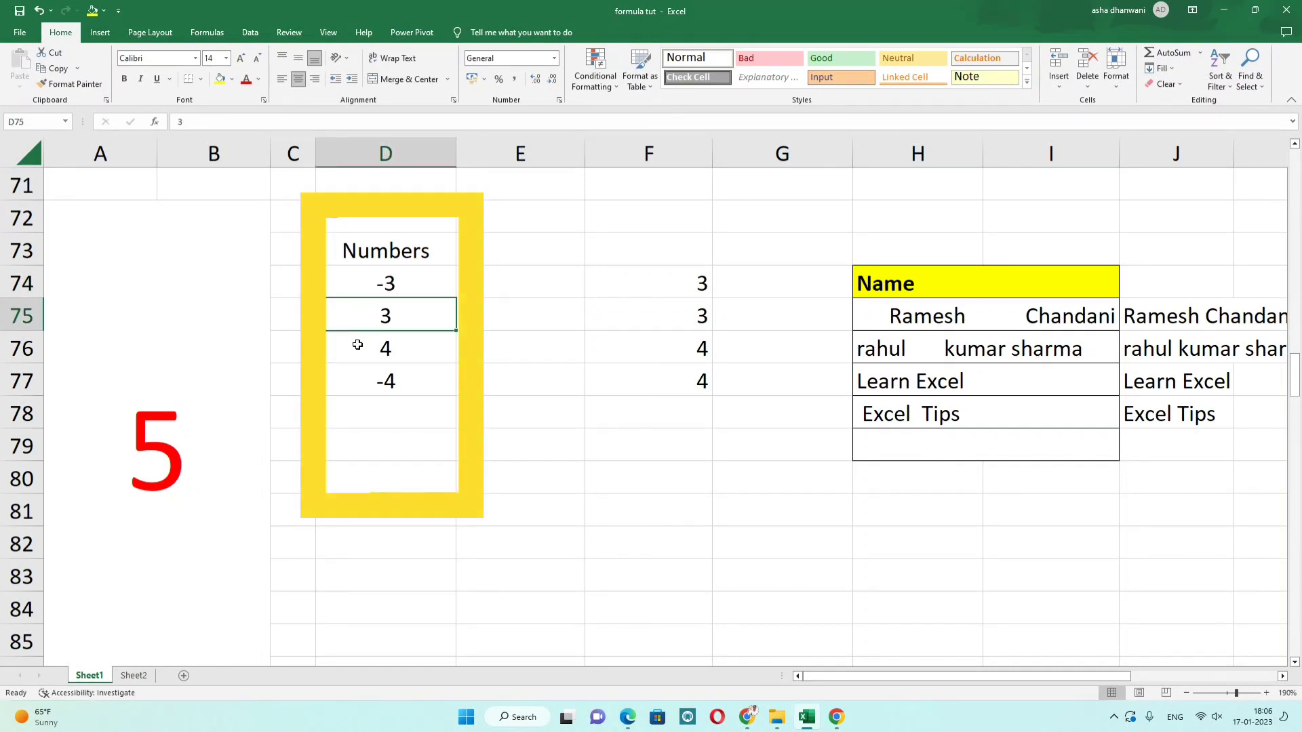
left_click(356, 343)
left_click(367, 387)
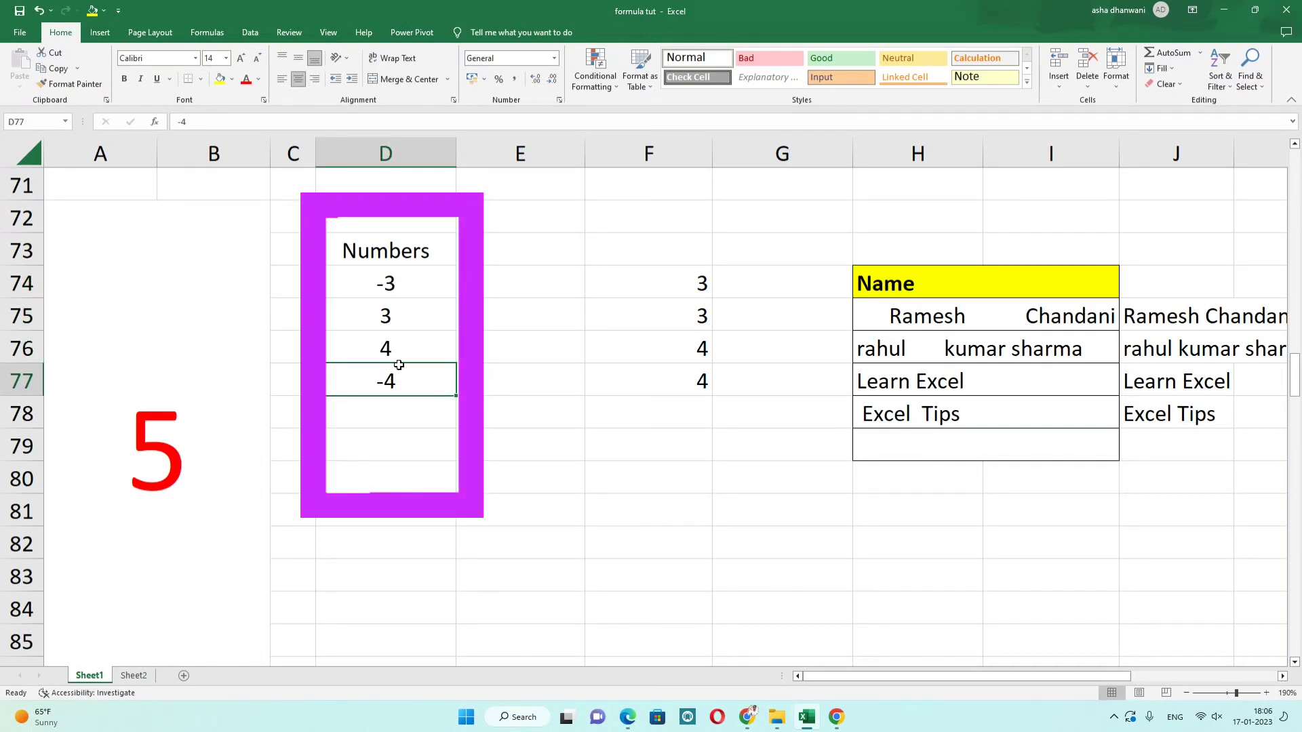
Review the section heading in D70, highlighting its Abs part and its TRIM Formula part.
scroll(422, 317, "up", 2)
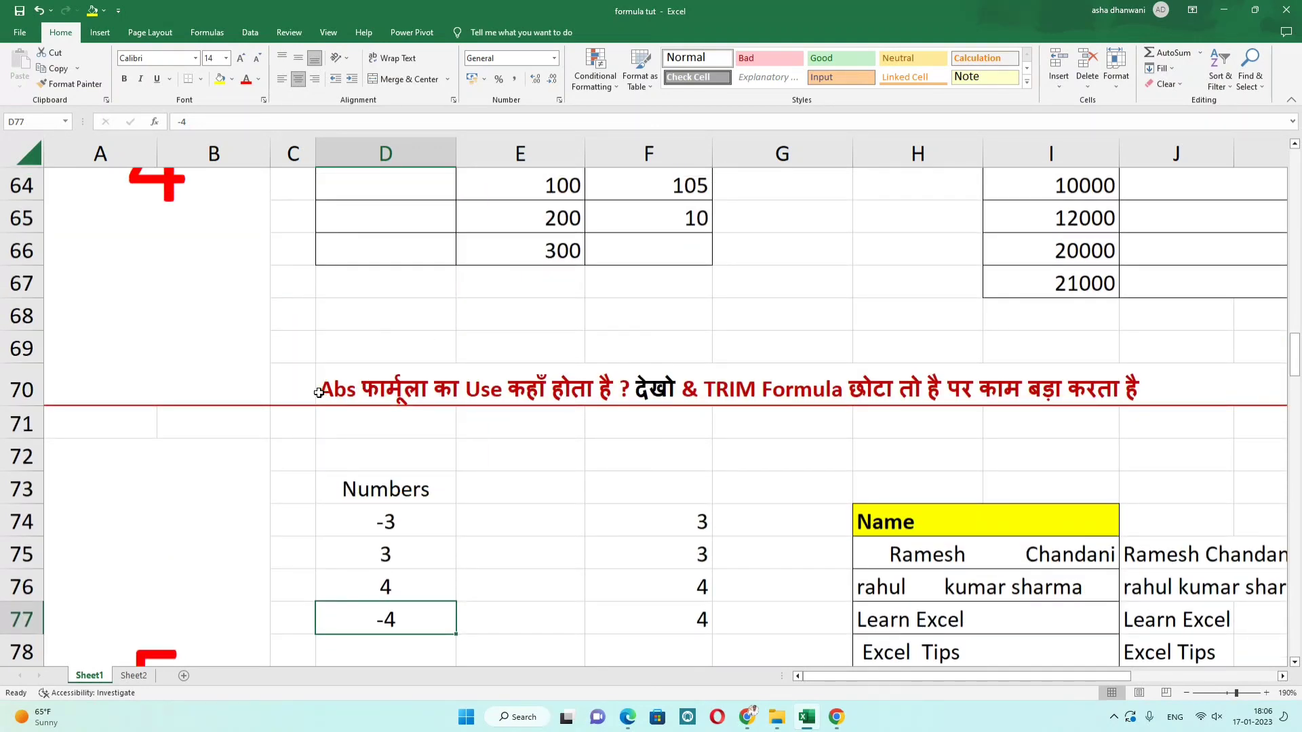
left_click(313, 392)
double_click(320, 391)
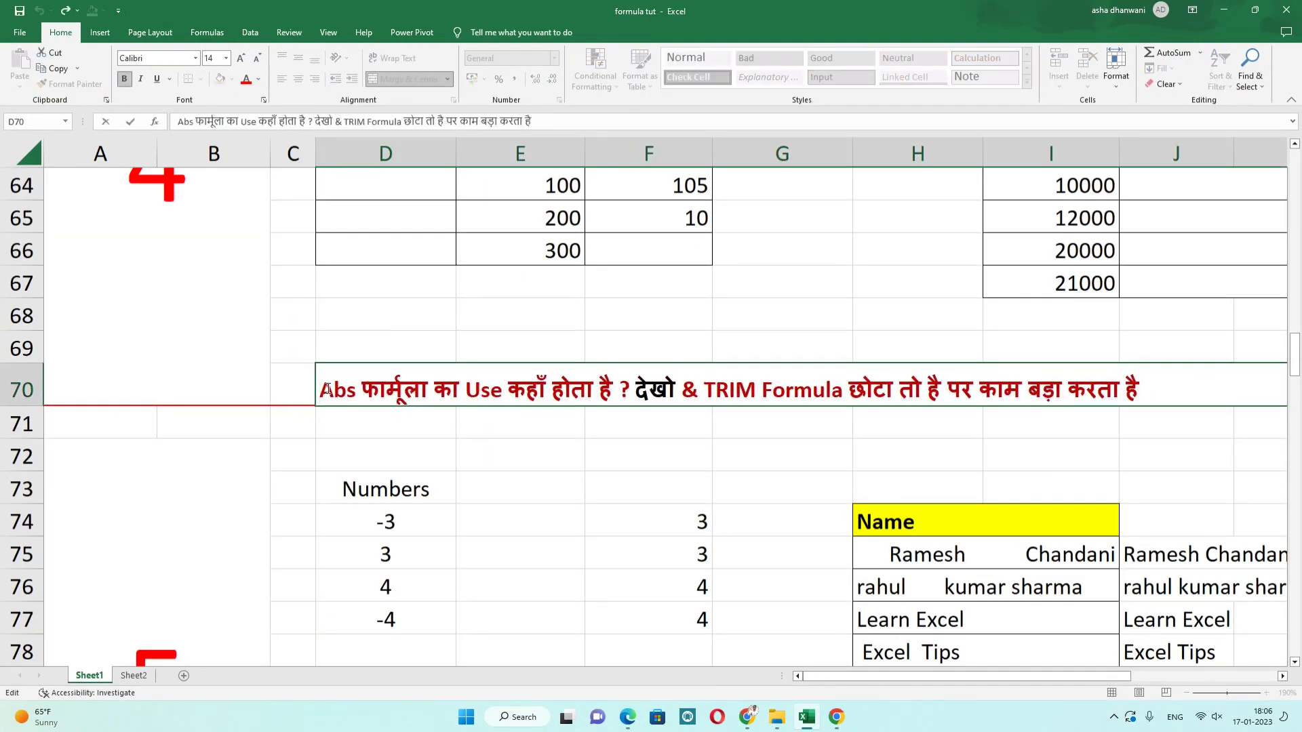
left_click_drag(320, 391, 613, 415)
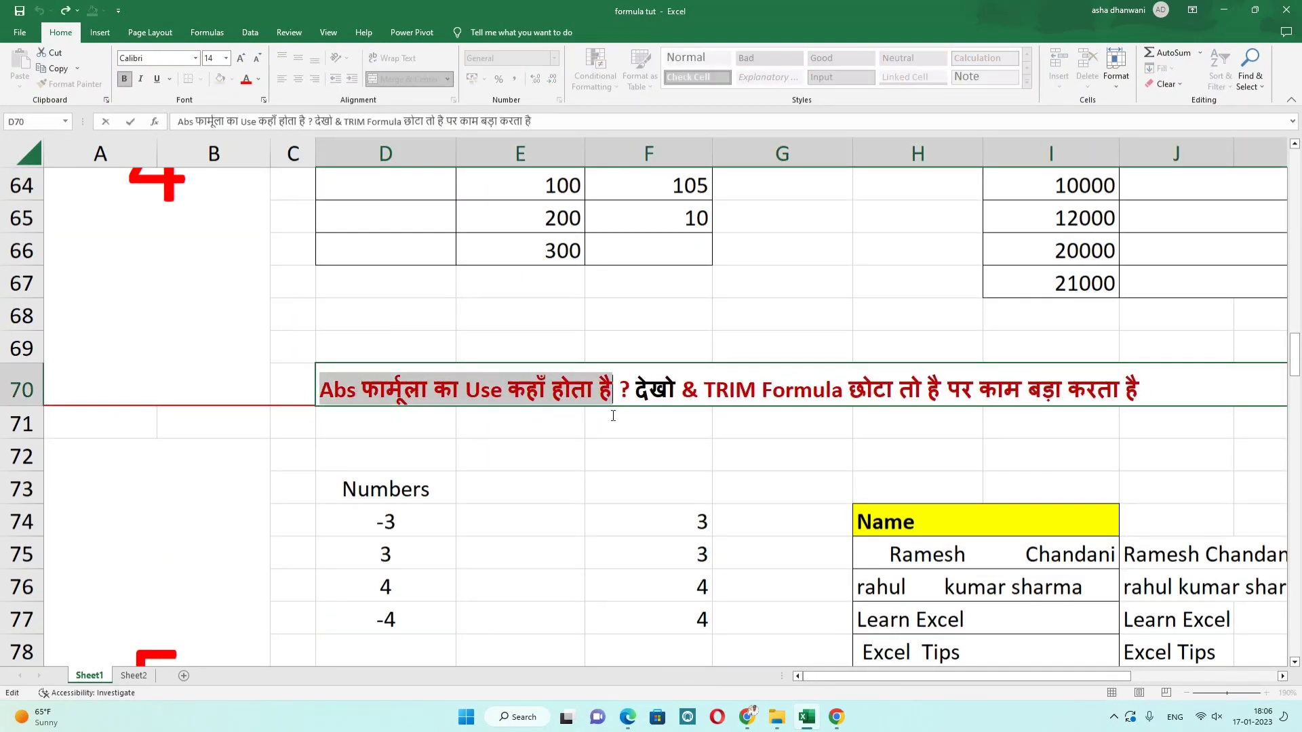
left_click(561, 391)
left_click_drag(702, 389, 1191, 385)
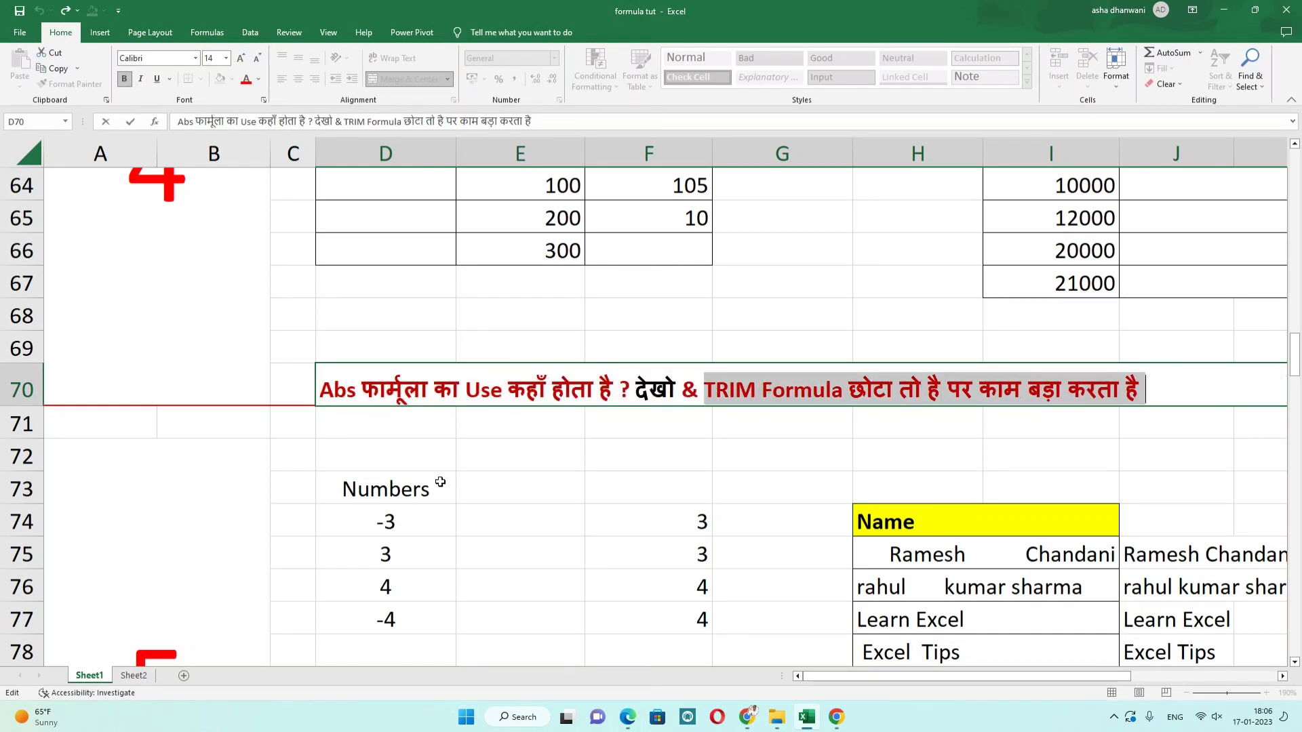
Try removing the minus sign from the number in D74 by hand, and undo that edit.
left_click(404, 506)
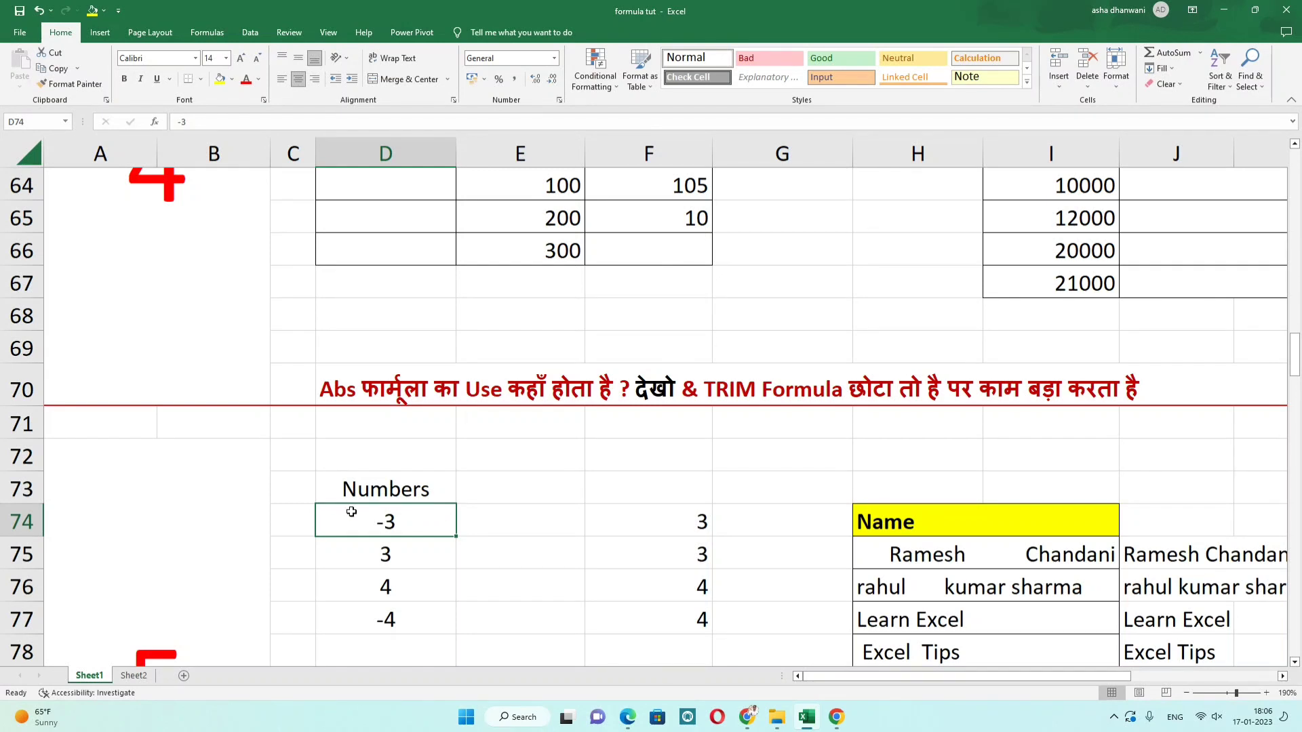
left_click(584, 513)
double_click(448, 519)
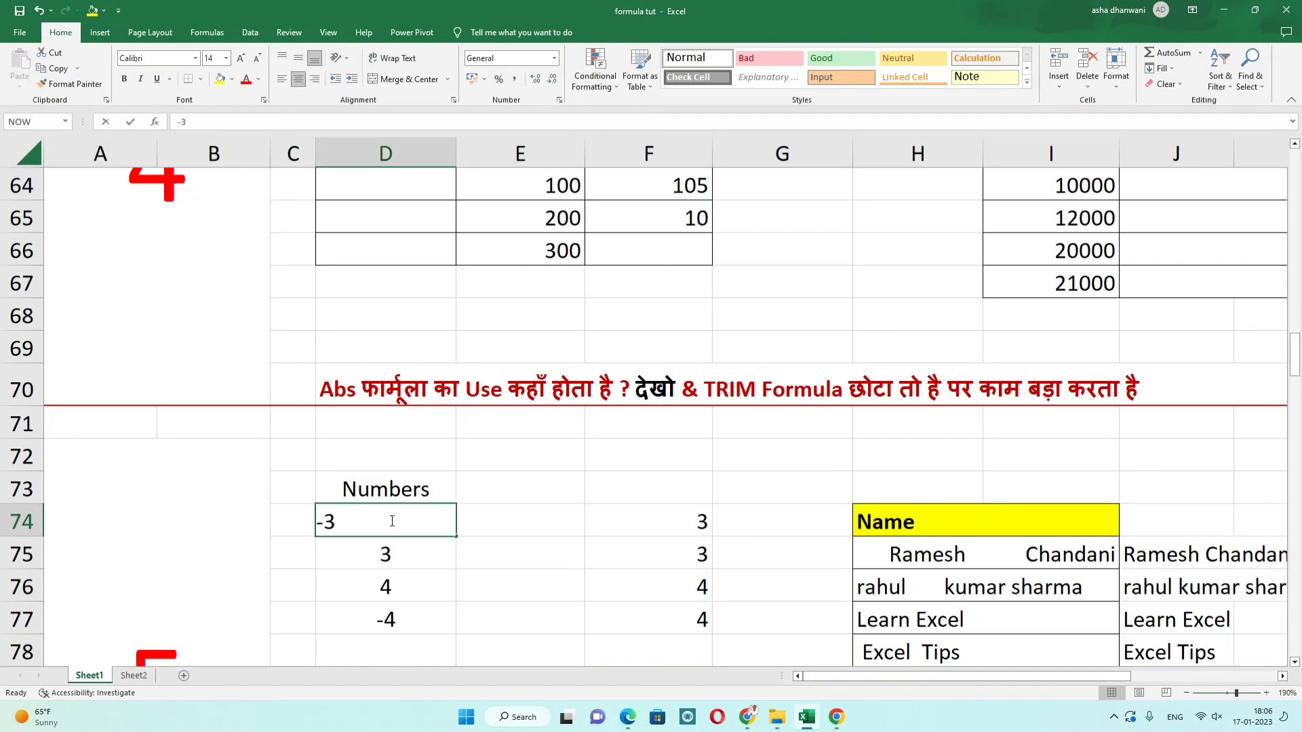
left_click(324, 522)
key("BackSpace")
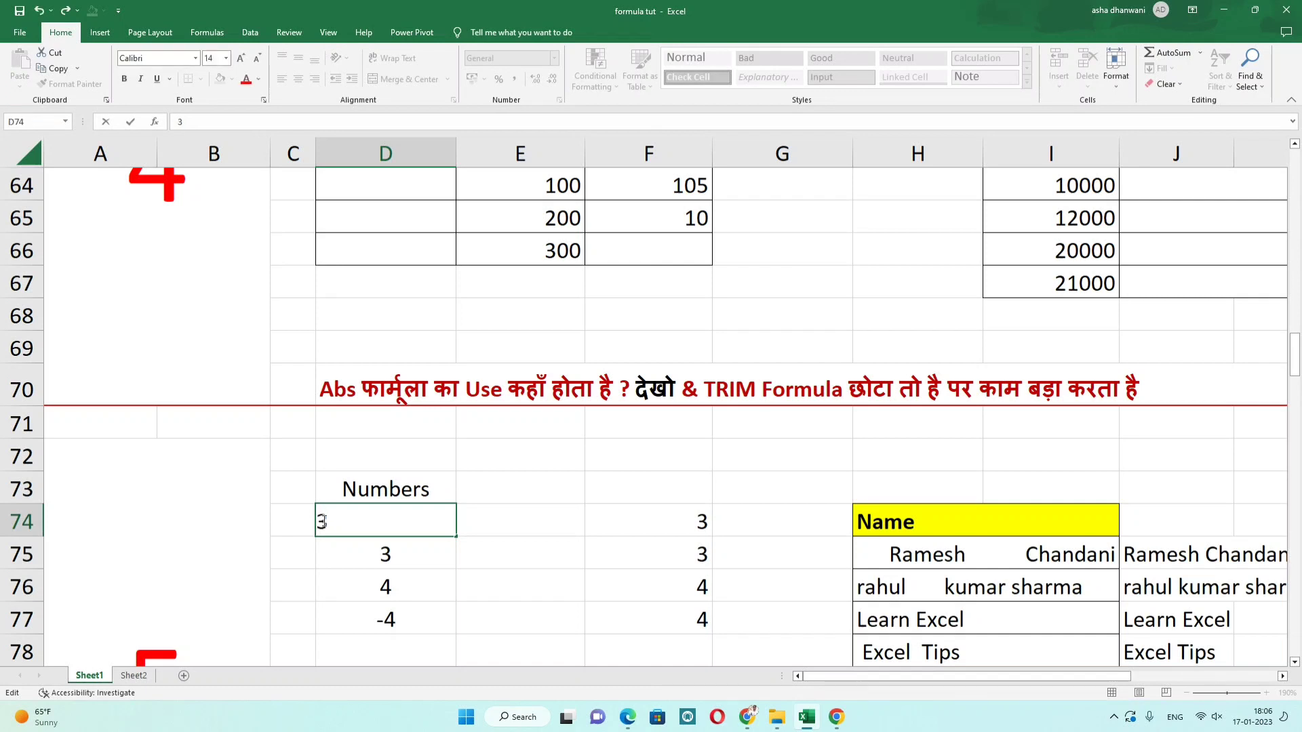
key("Return")
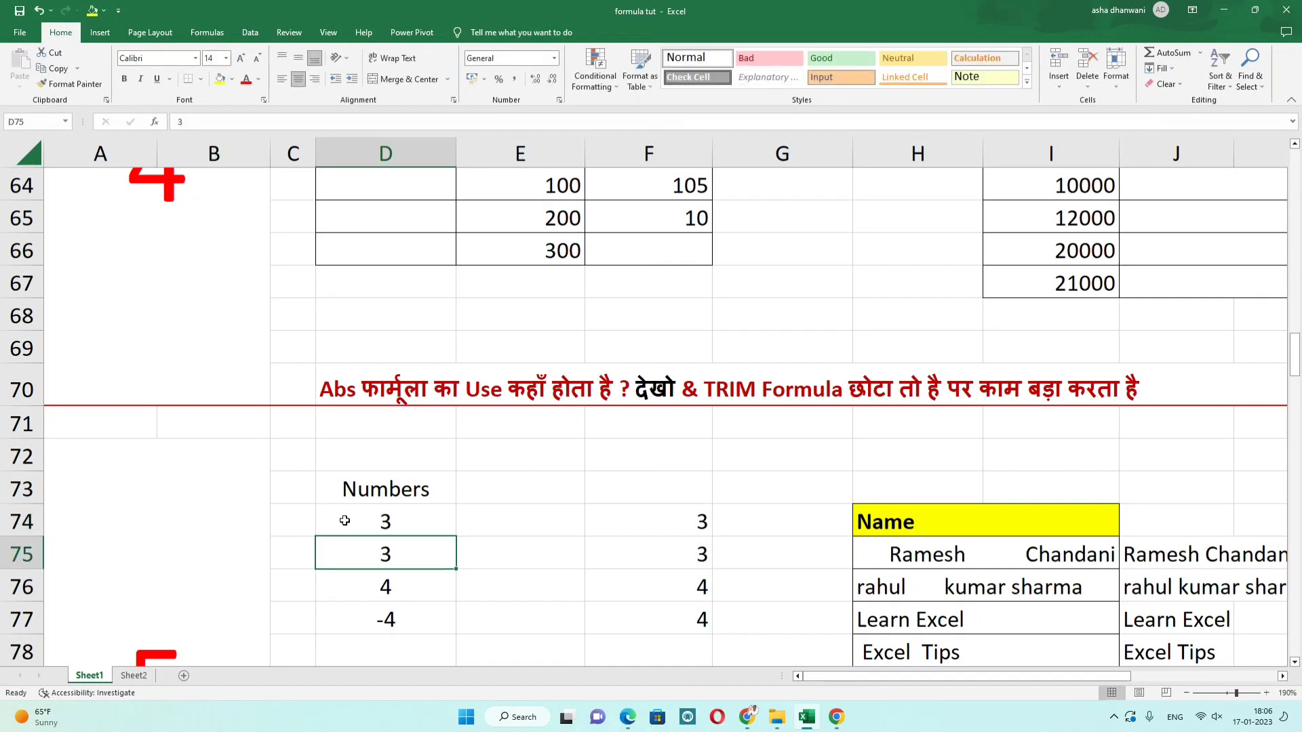
key("ctrl+z")
Look over the numbers from D74 downward and inspect how the ABS formula in F74 references D74.
left_click_drag(372, 516, 365, 647)
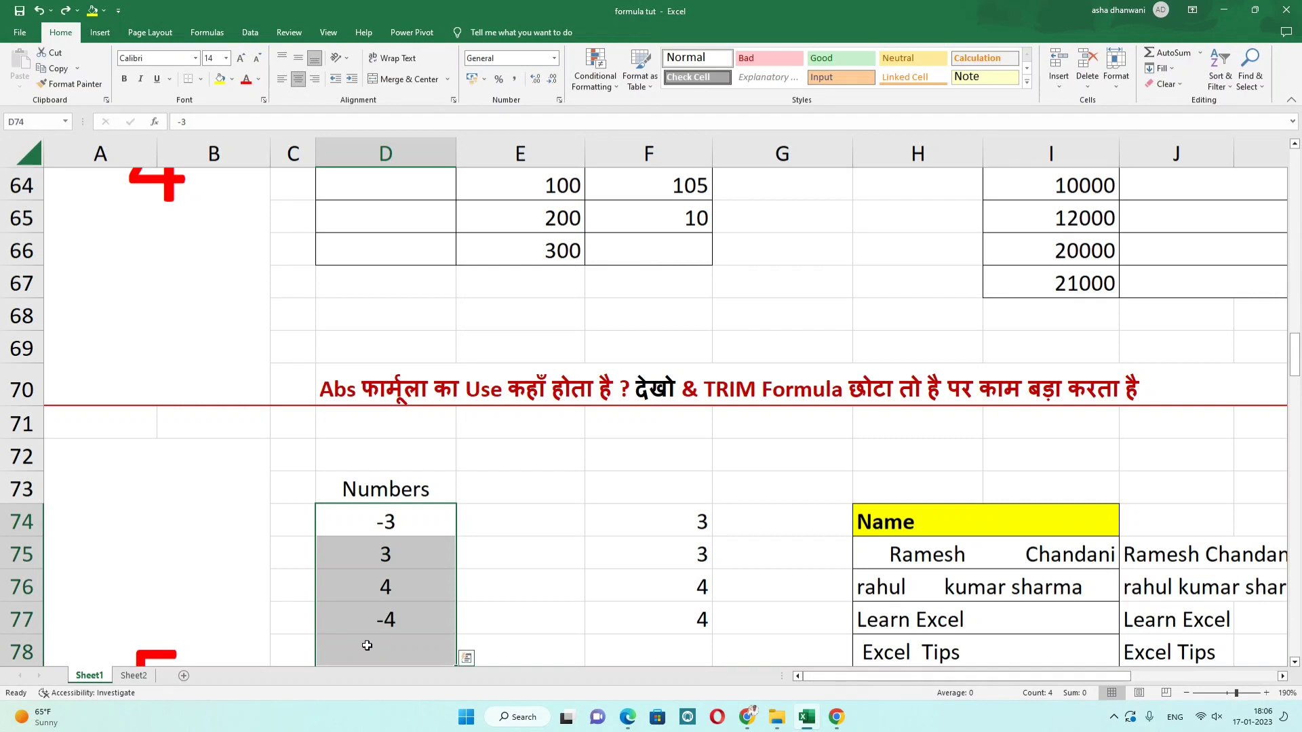
left_click(600, 523)
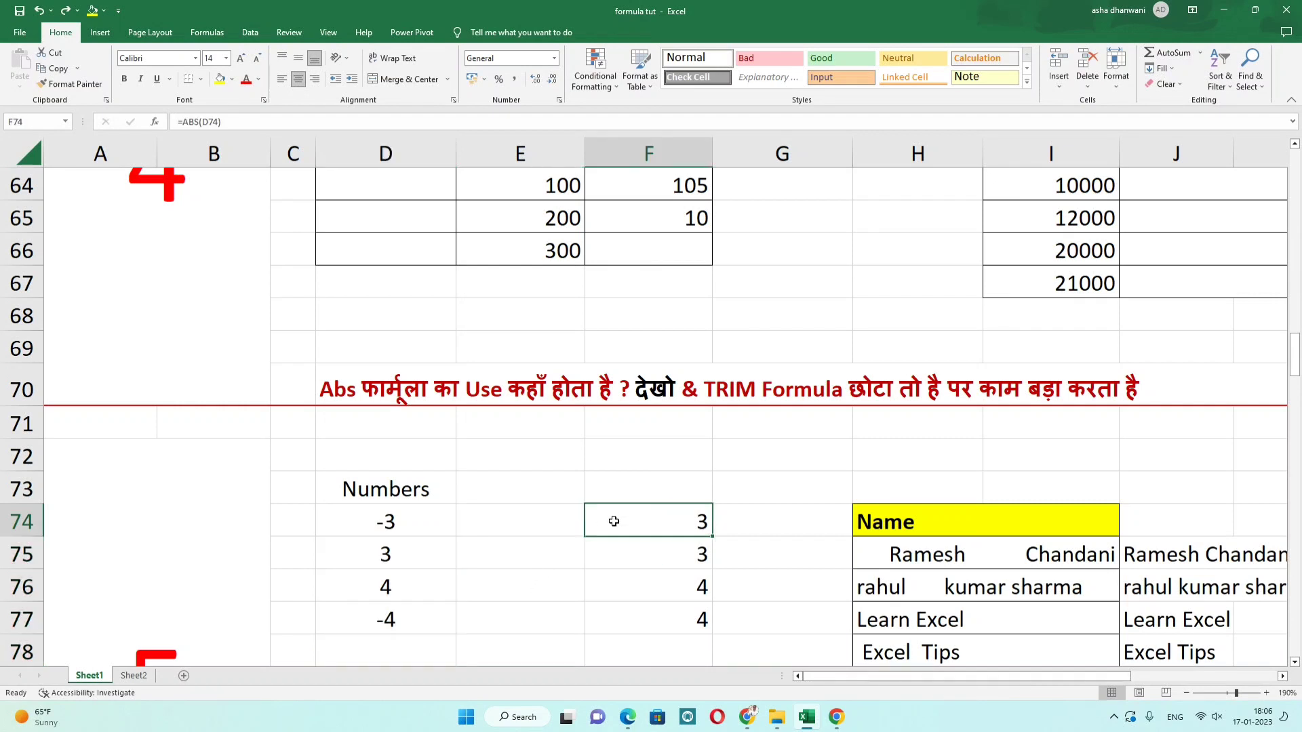
double_click(614, 522)
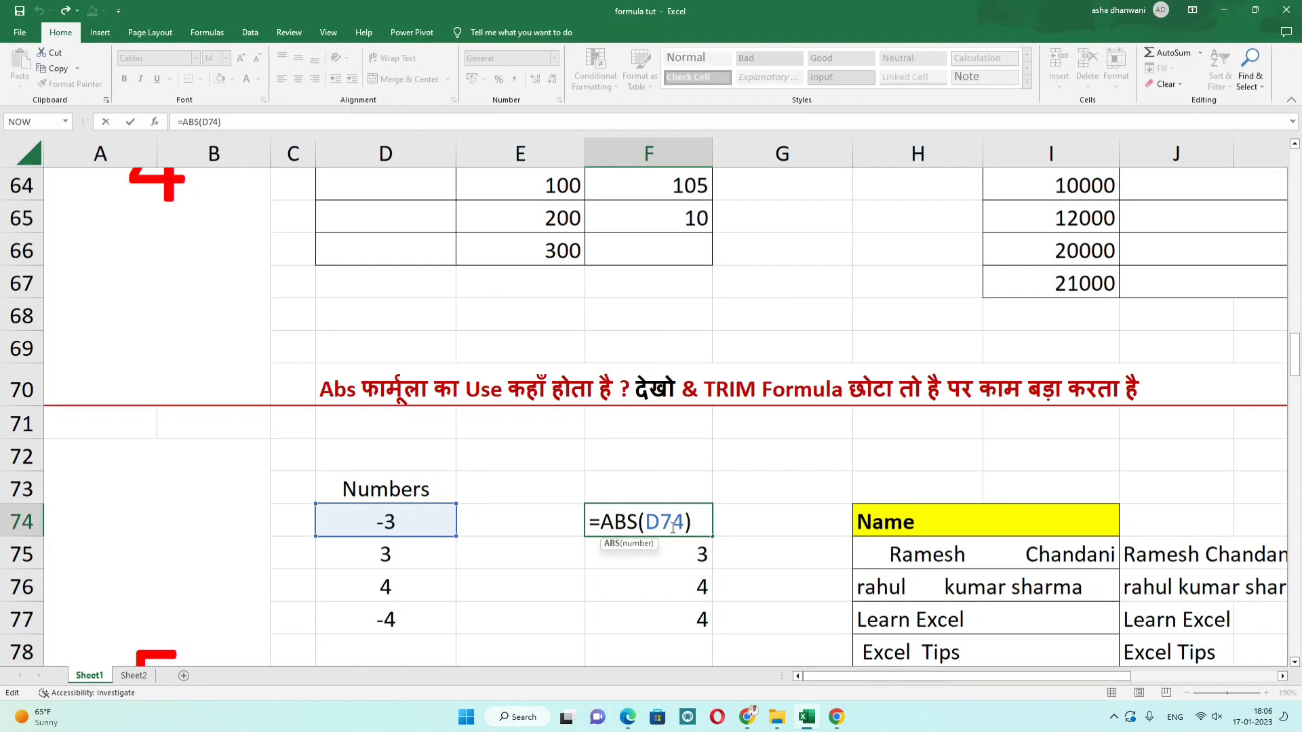
left_click(567, 526)
Inspect the ABS formulas in F77 and F76, comparing the original numbers with their results in rows 76 and 77.
left_click(639, 621)
double_click(638, 621)
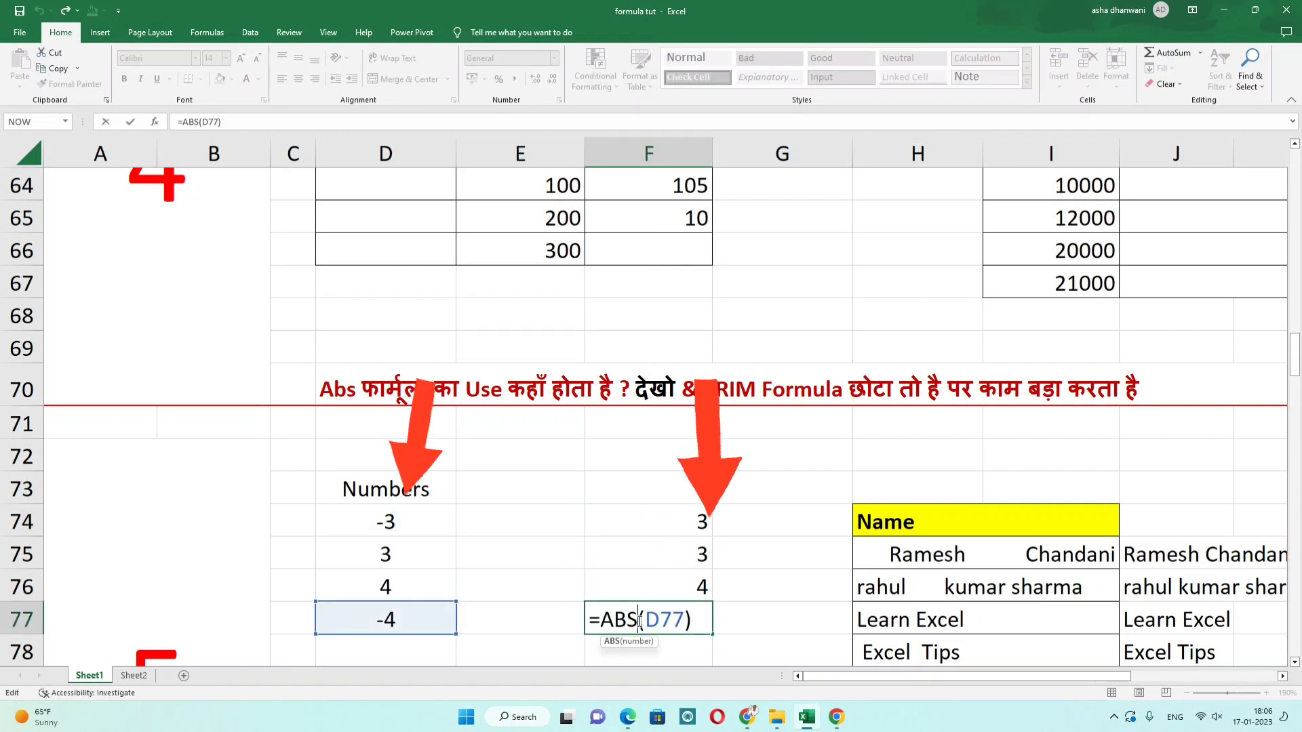
key("Return")
left_click(596, 588)
double_click(622, 588)
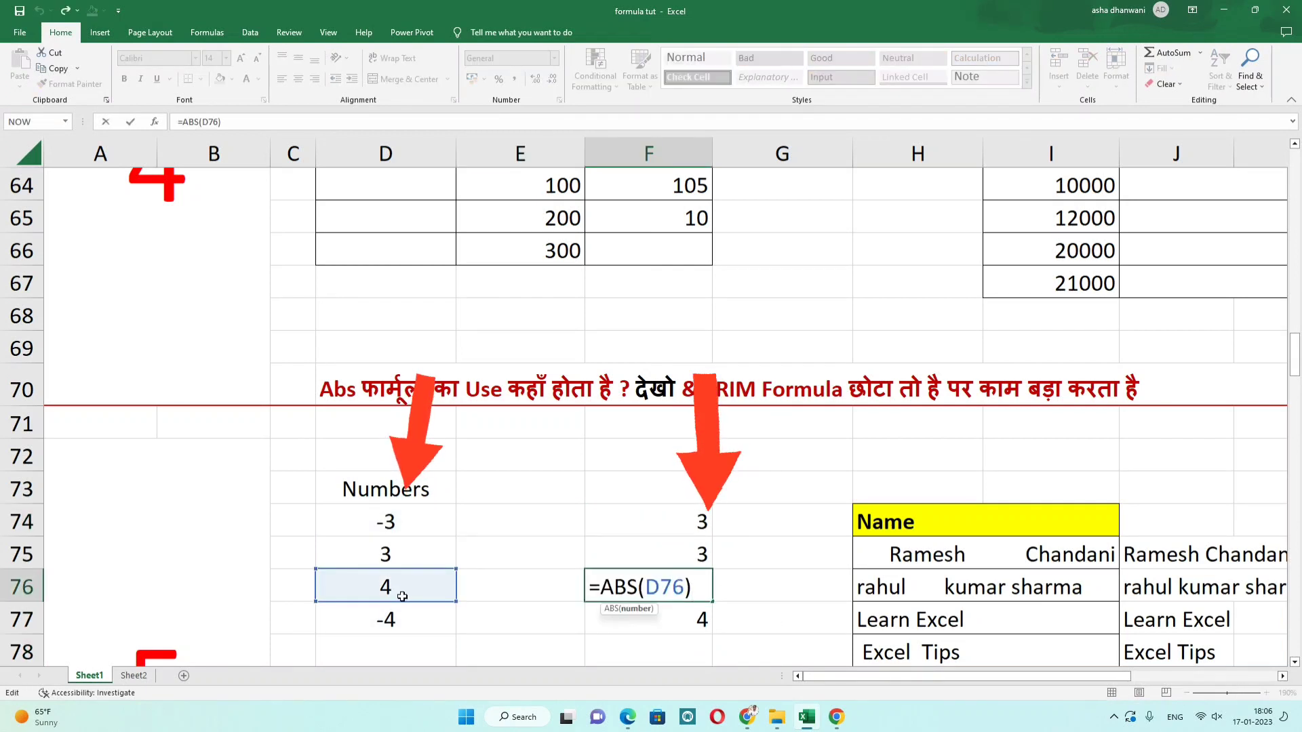
key("Return")
left_click_drag(373, 590, 764, 584)
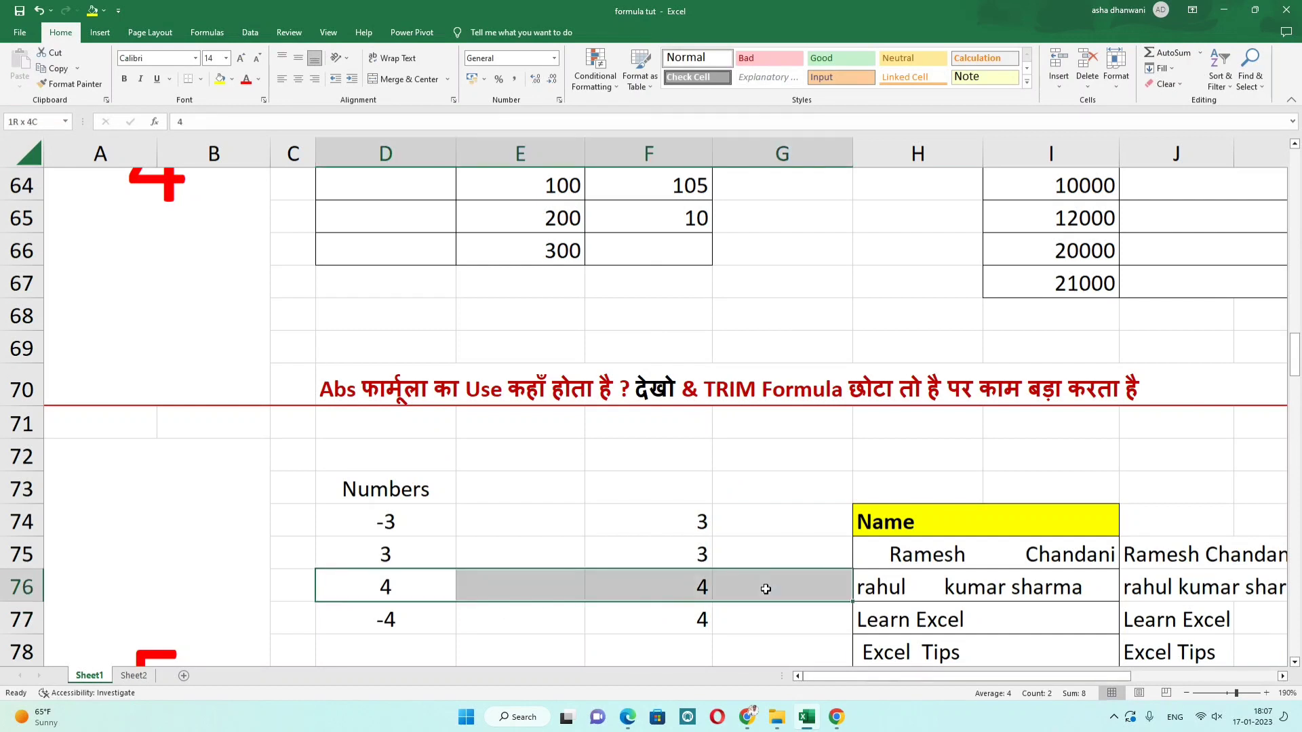
left_click(572, 613)
left_click_drag(401, 625, 698, 617)
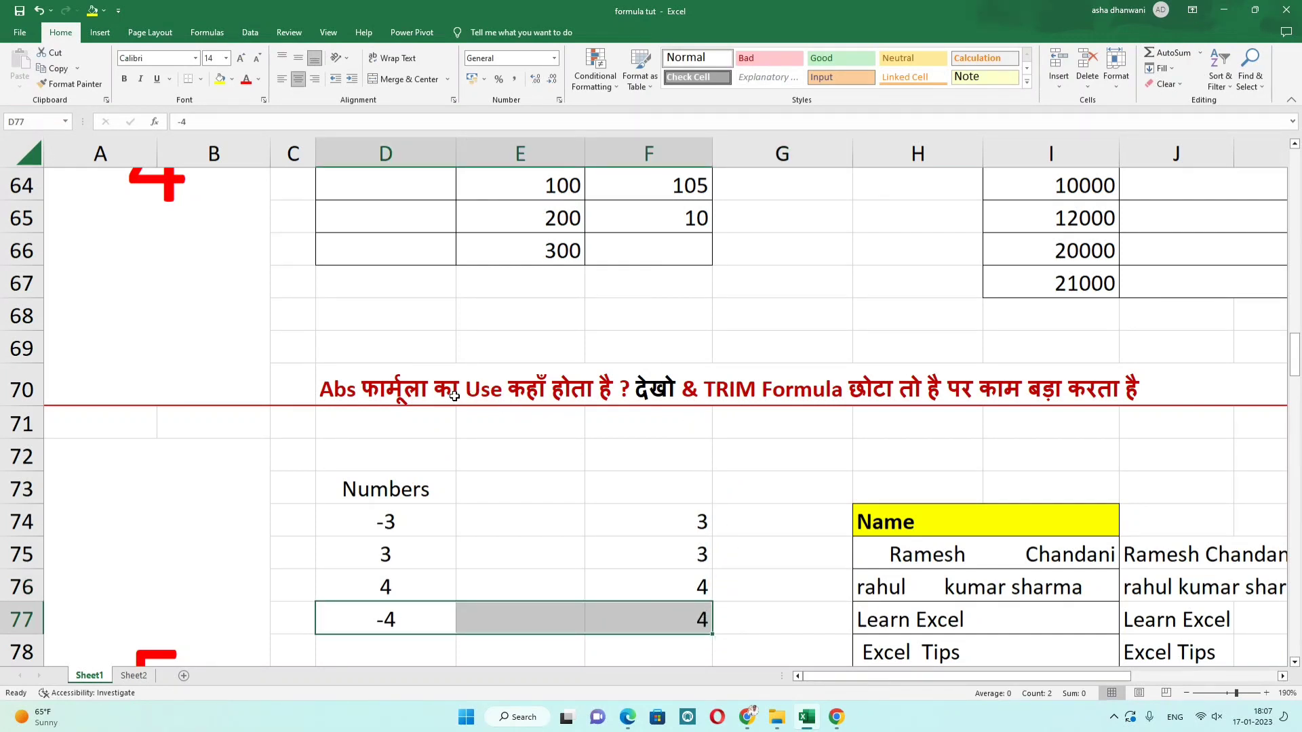
Locate the full Name table and the cleaned-up names beside it in the TRIM section.
left_click(775, 392)
left_click(935, 548)
key("Right")
key("Right")
key("Right")
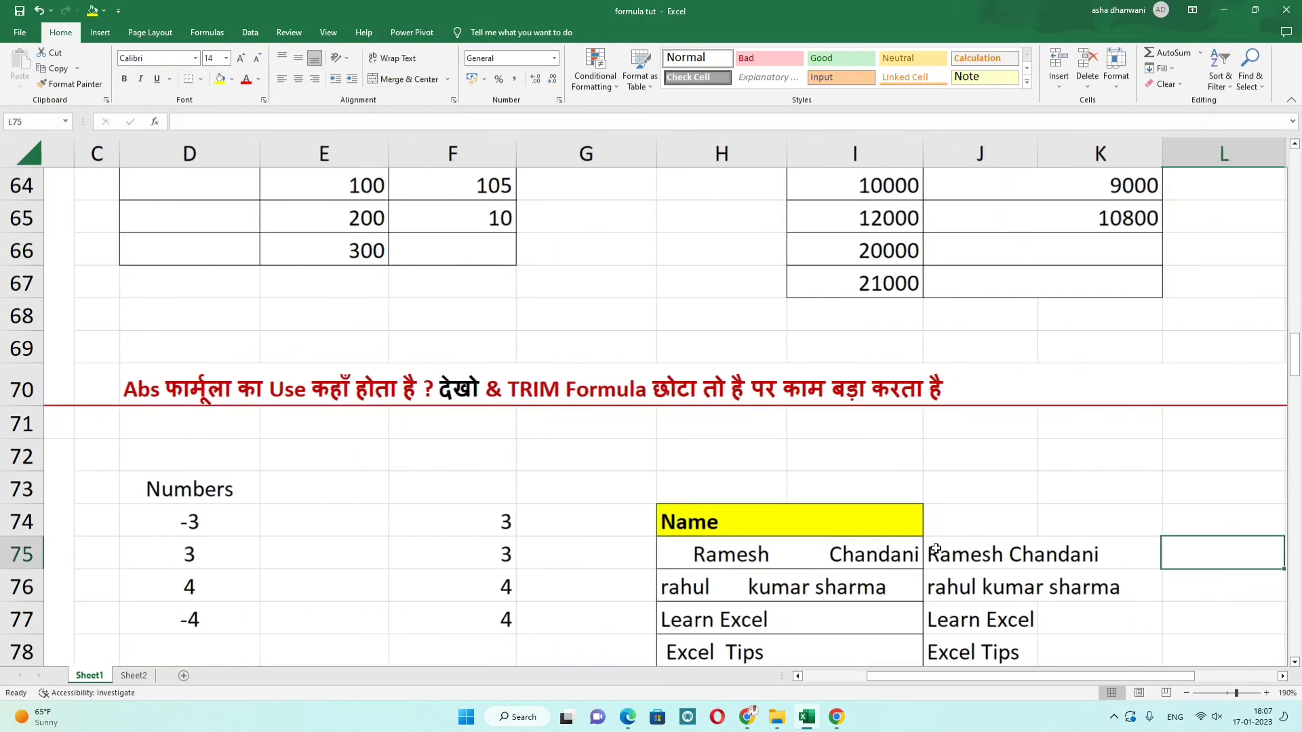
key("Down")
key("Down")
key("Down")
key("Down")
key("Down")
key("Down")
key("Down")
key("Down")
key("Down")
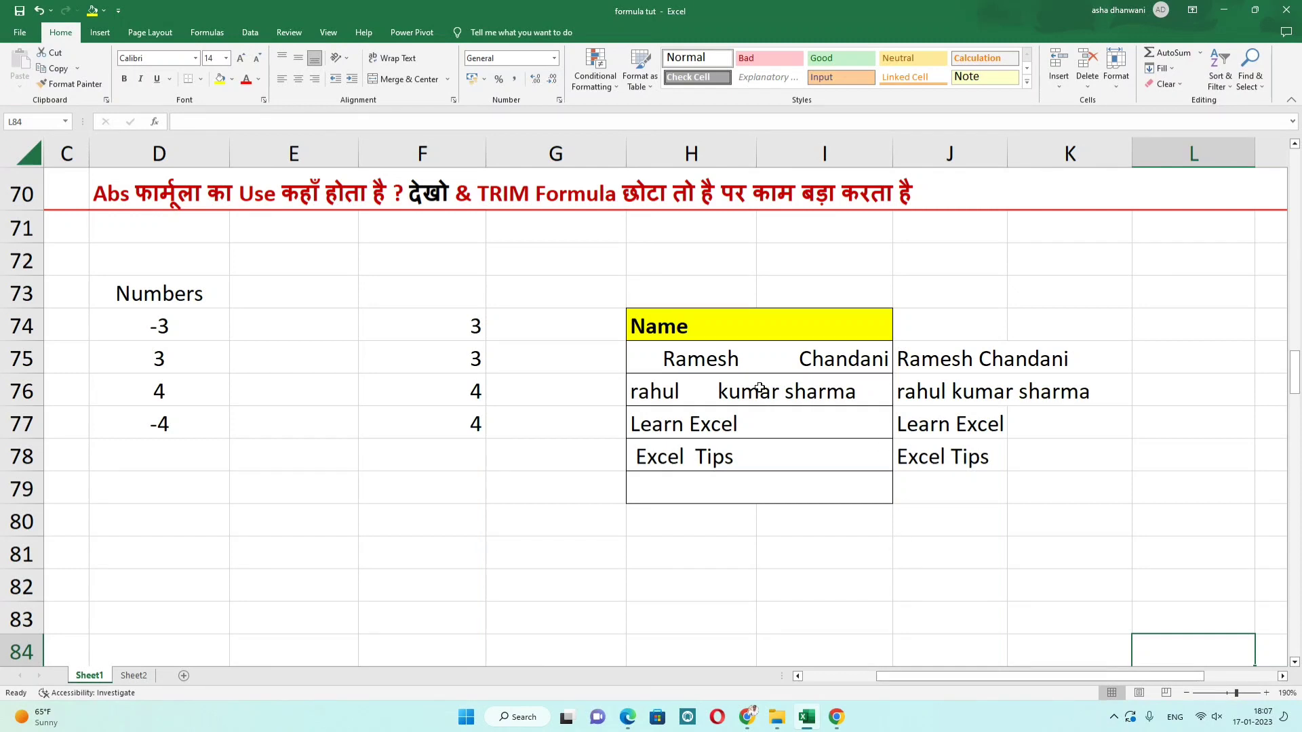
Examine the extra spaces before and between the words of the name in H75, and select the name in H76.
double_click(697, 354)
key("Return")
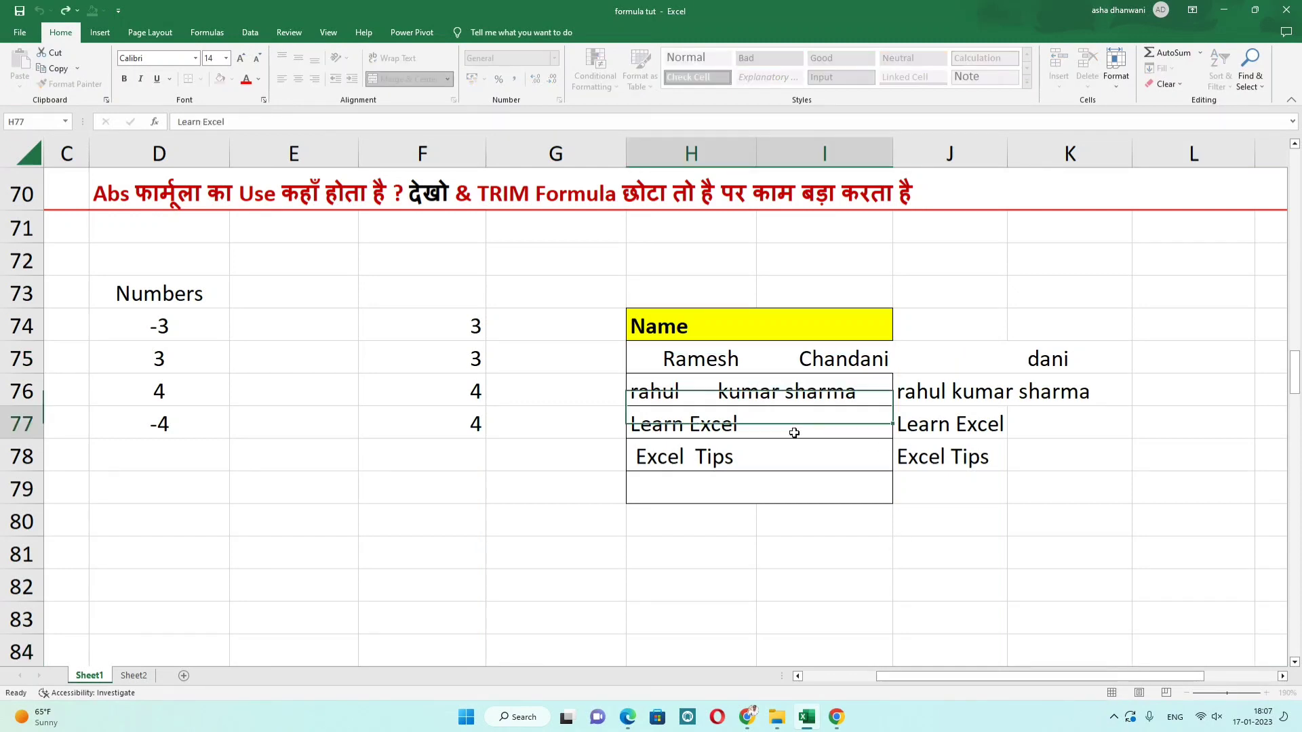
left_click(671, 362)
double_click(650, 358)
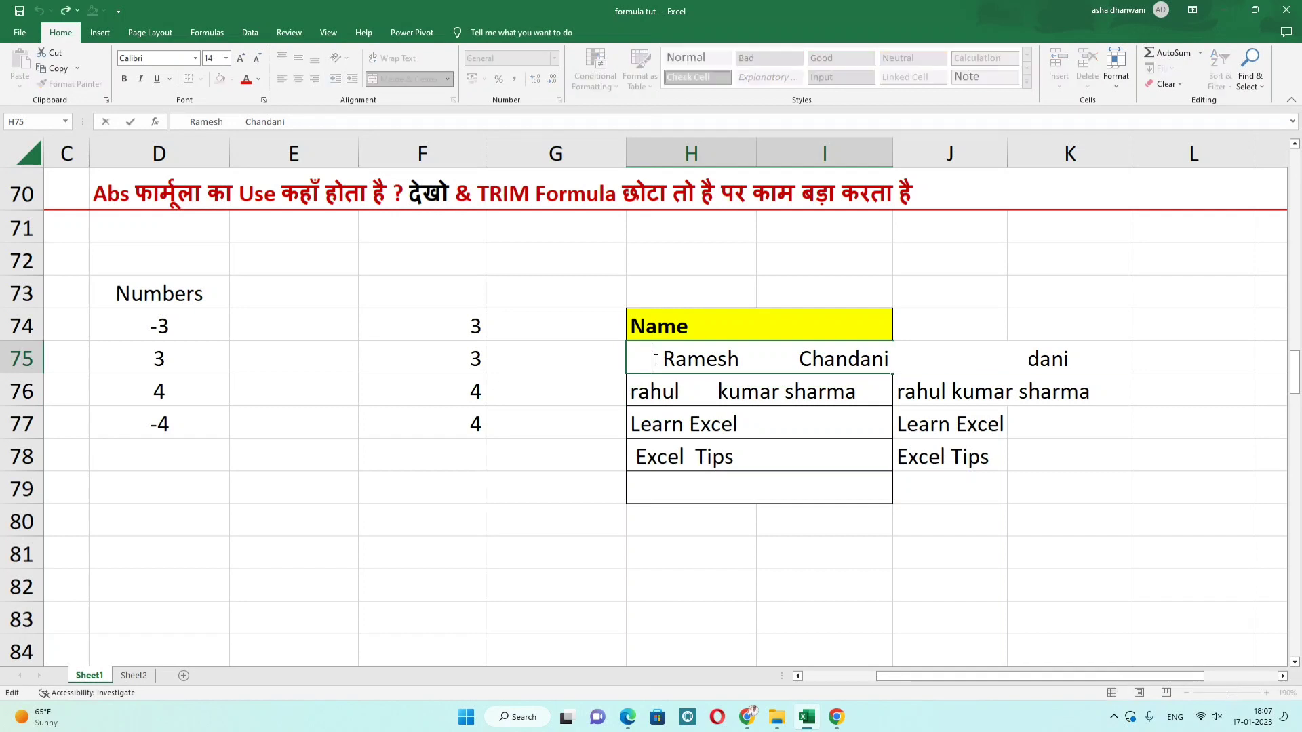
left_click_drag(656, 359, 628, 360)
left_click_drag(747, 359, 788, 360)
left_click(695, 405)
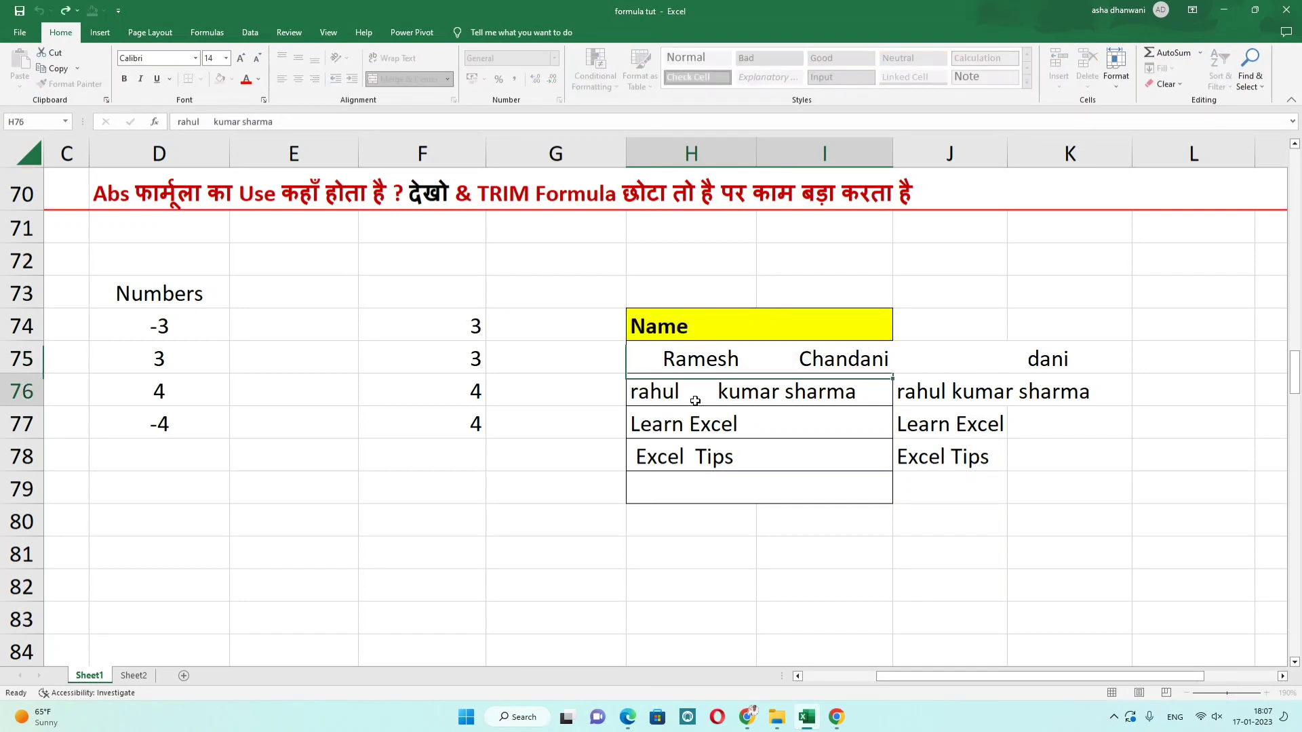
Inspect the TRIM formula in J75 and compare its cleaned-up name with the original in H75.
double_click(701, 399)
left_click(755, 345)
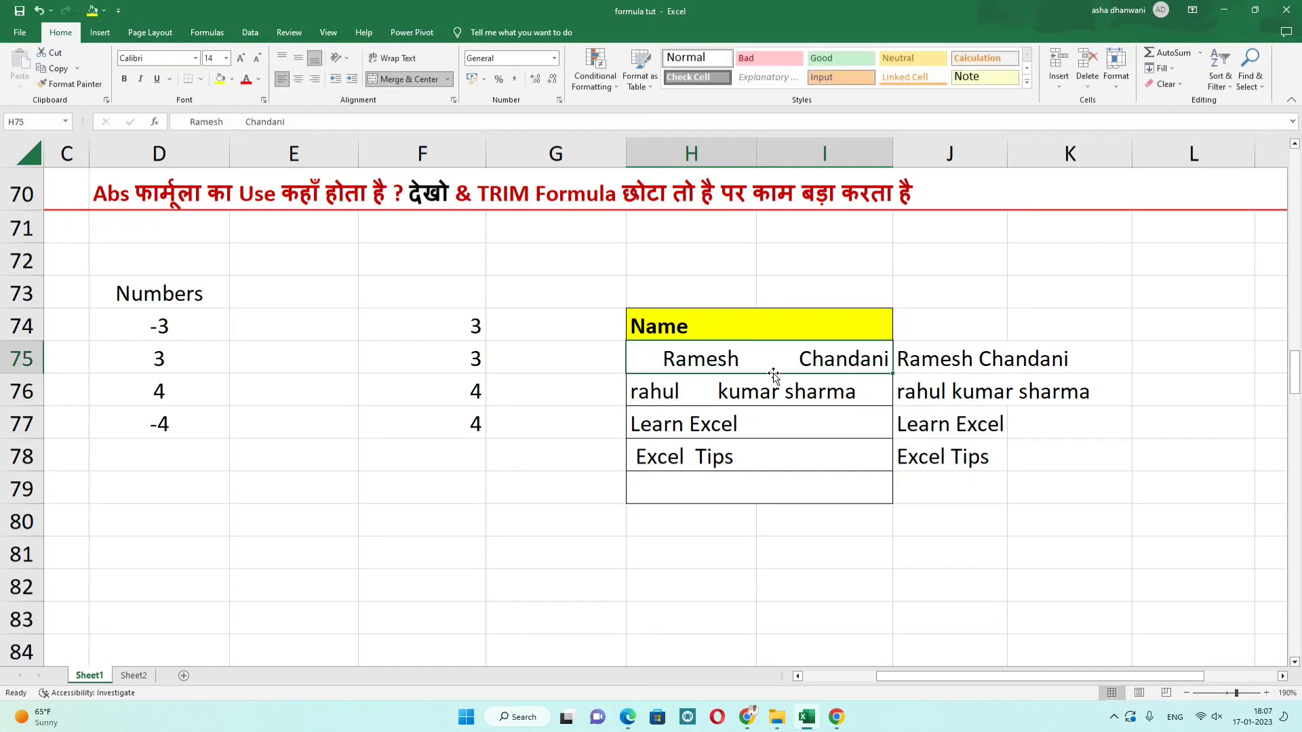
left_click(905, 360)
double_click(908, 359)
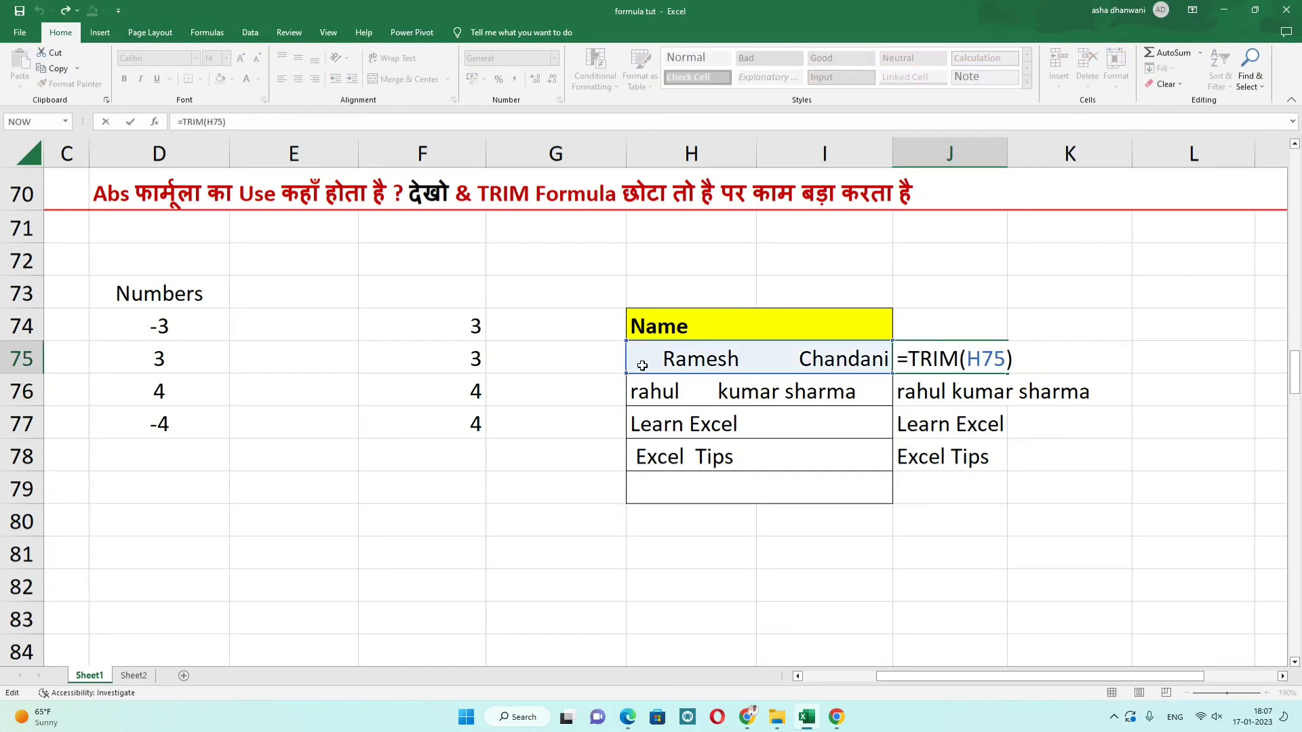
left_click(961, 359)
key("Return")
left_click(795, 368)
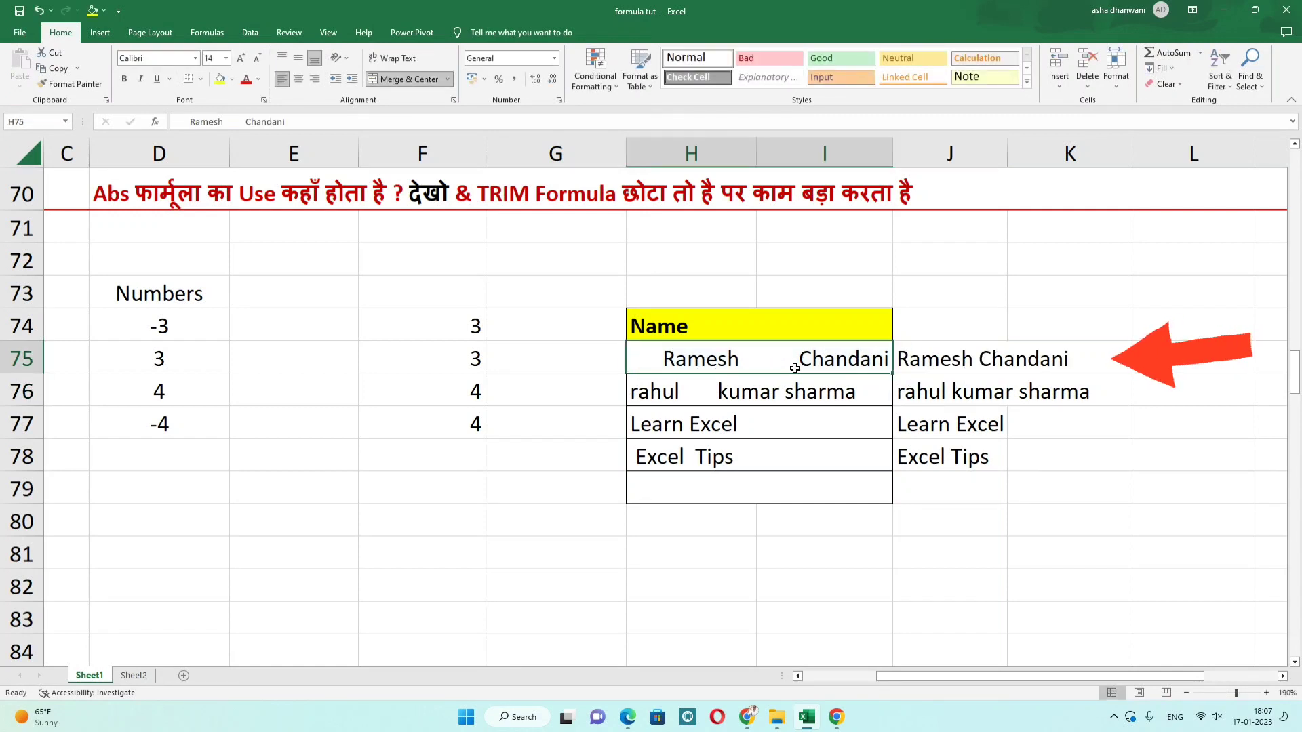
left_click(976, 356)
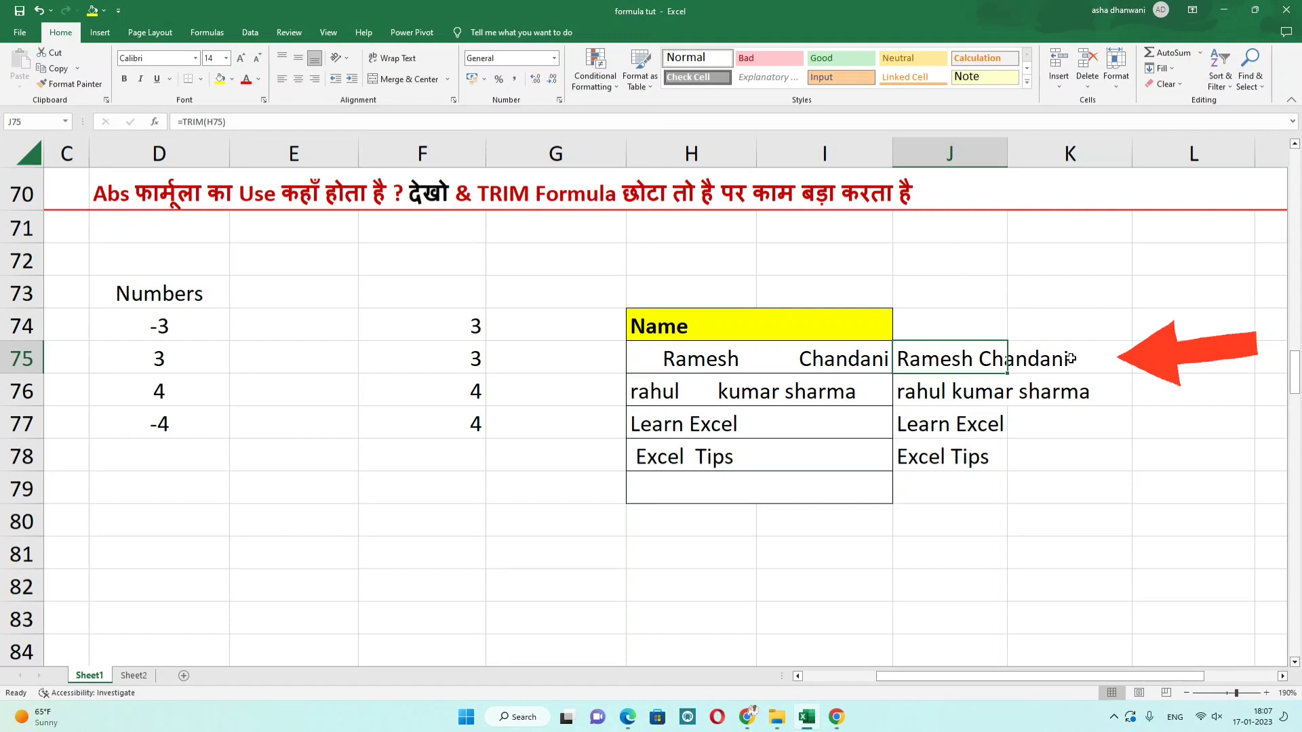
Check the TRIM formulas in J76, J77 and J78 against the original entries in column H.
left_click(747, 398)
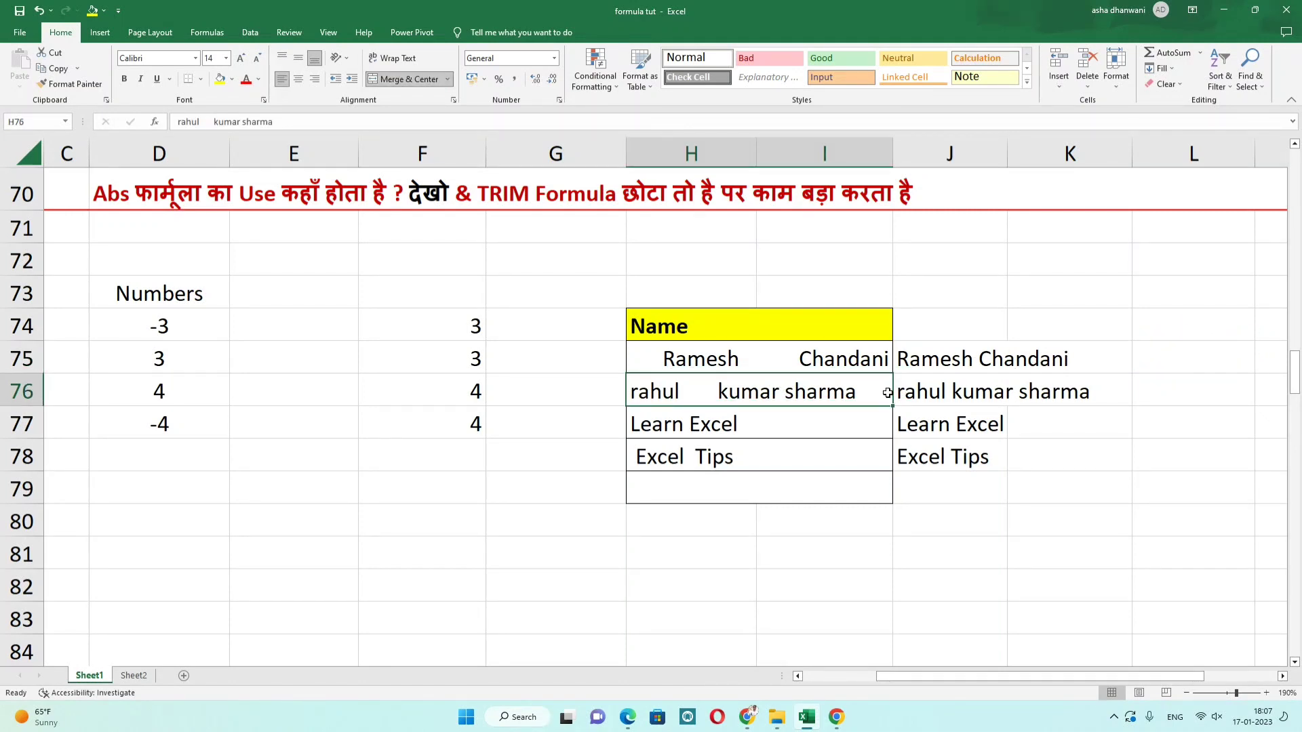
double_click(909, 394)
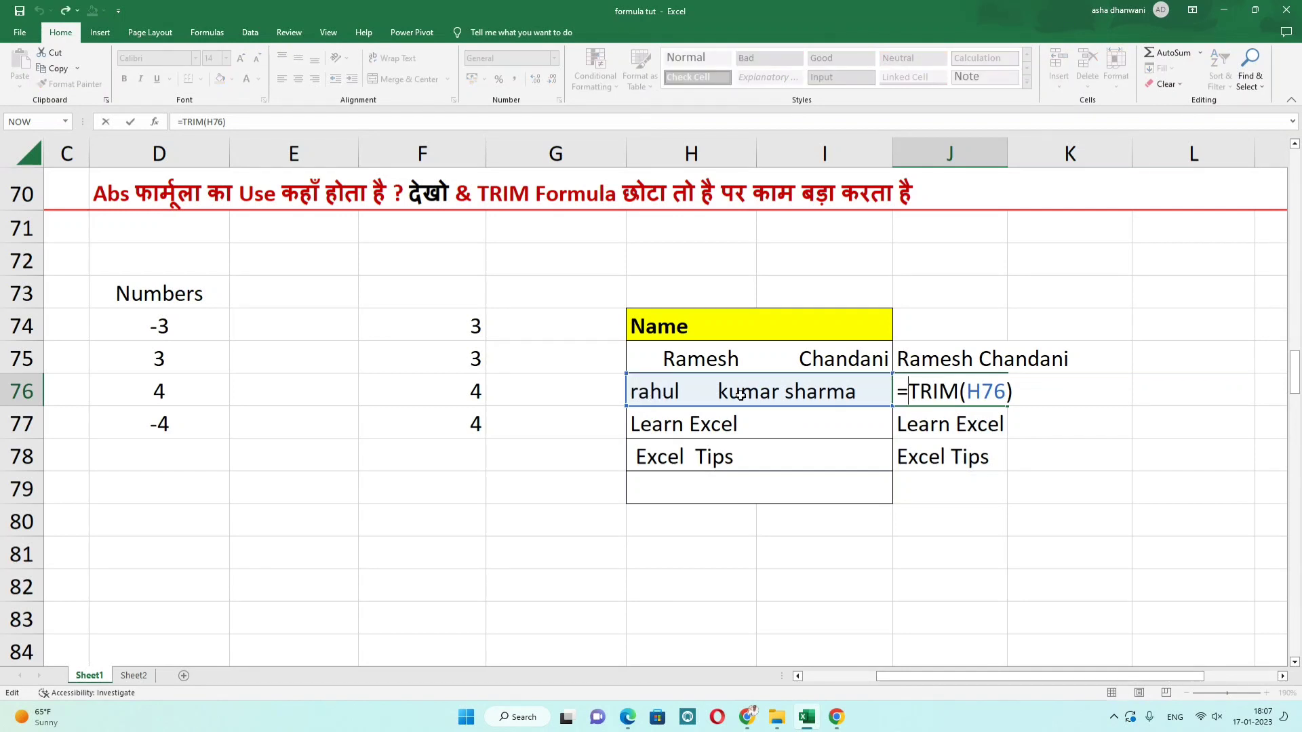
key("Return")
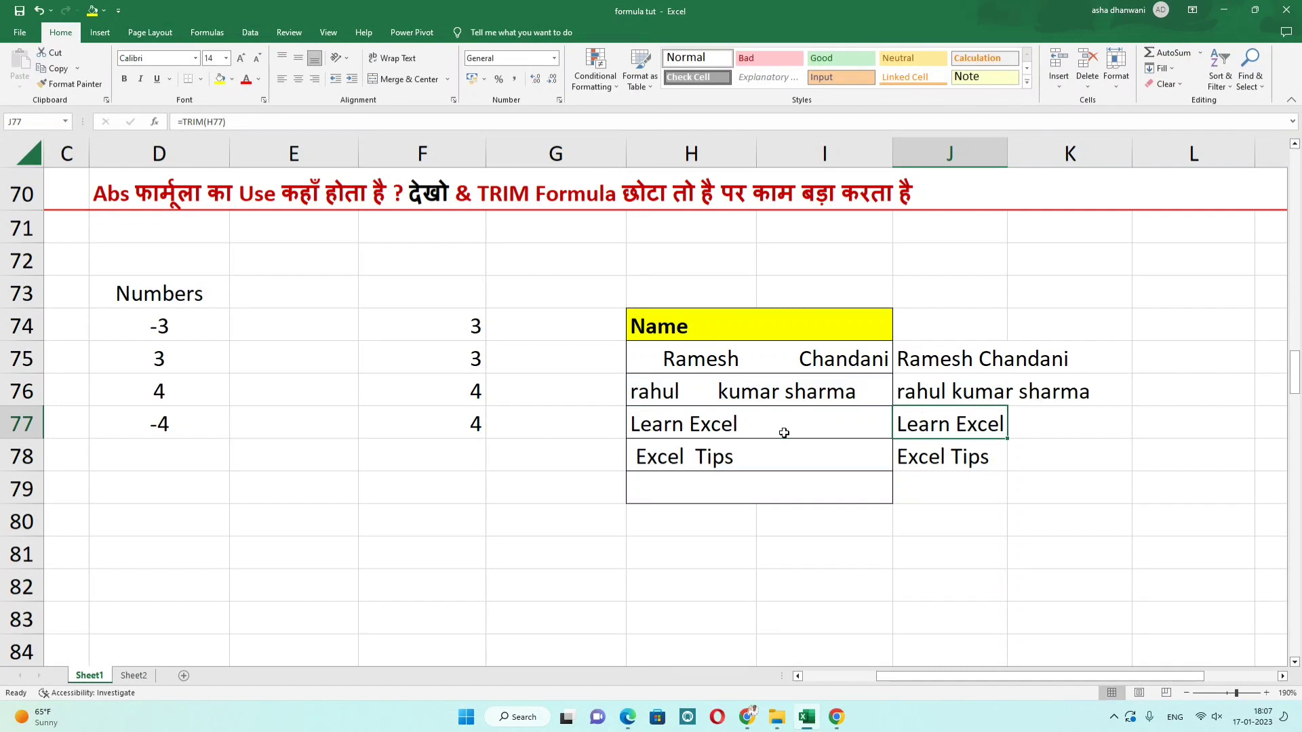
double_click(925, 428)
key("Return")
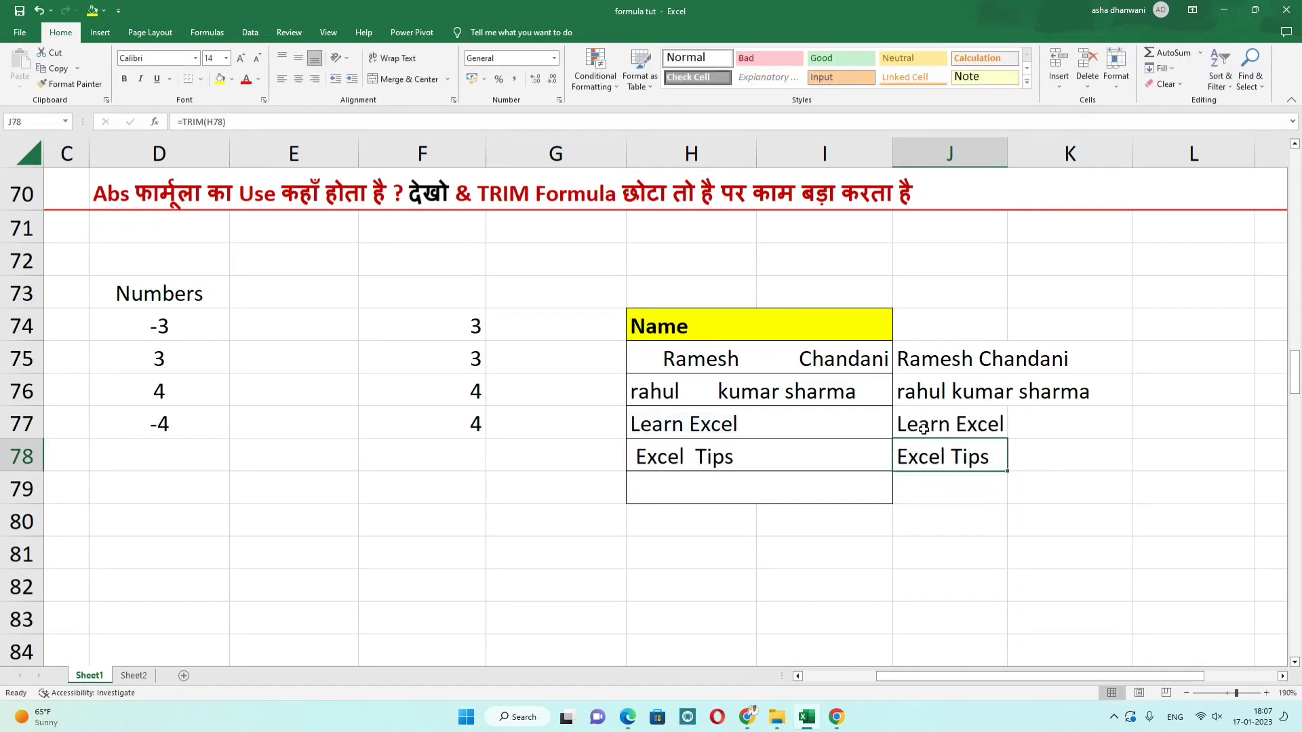
double_click(920, 456)
key("Return")
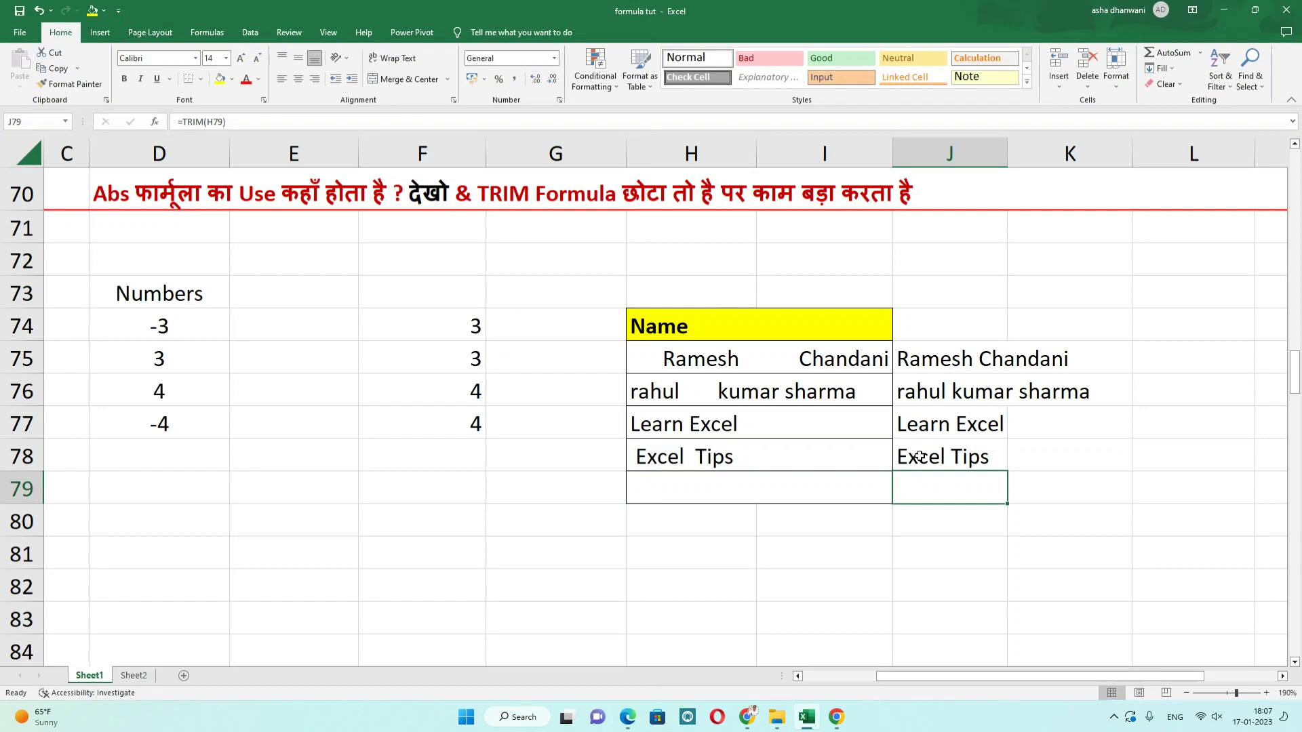
Go to section 6 on the database functions, with its heading in row 87.
left_click(502, 460)
key("Left")
key("Left")
key("Left")
key("Left")
key("Left")
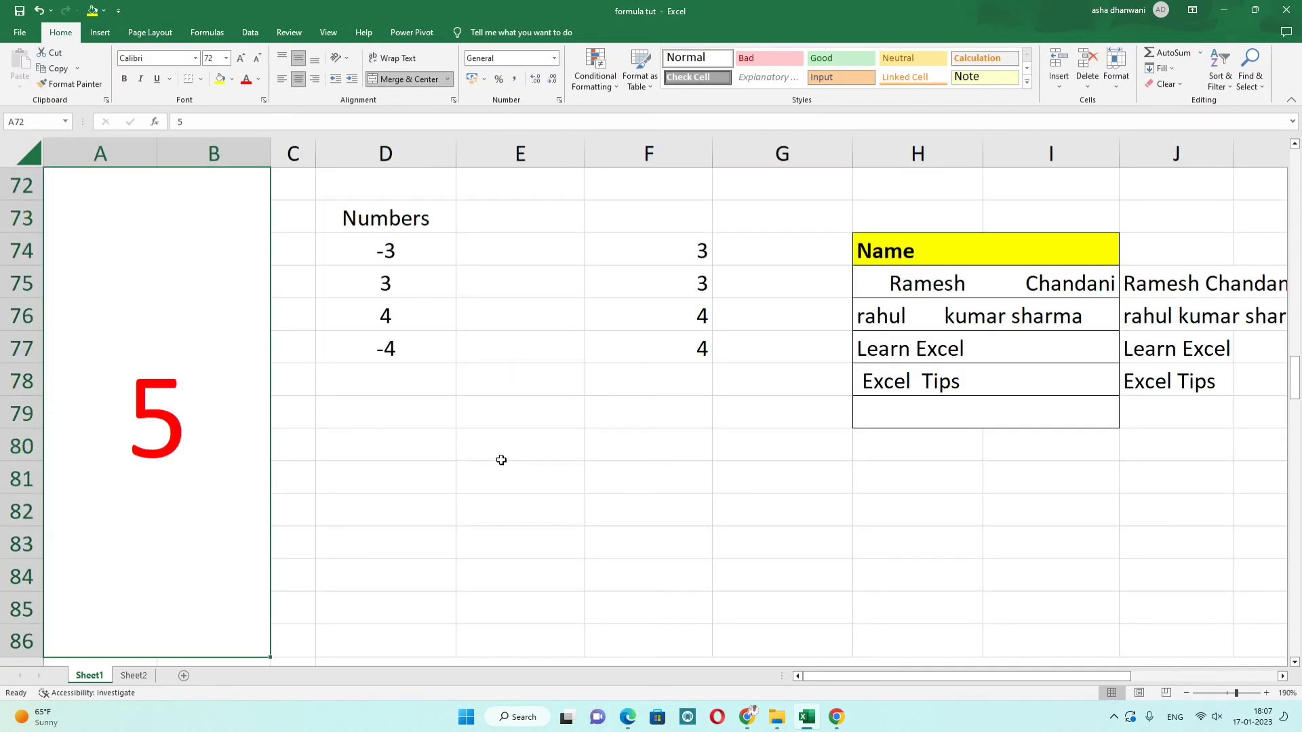
key("Down")
key("Down")
key("Down")
key("Down")
key("Down")
key("Down")
key("Down")
key("Up")
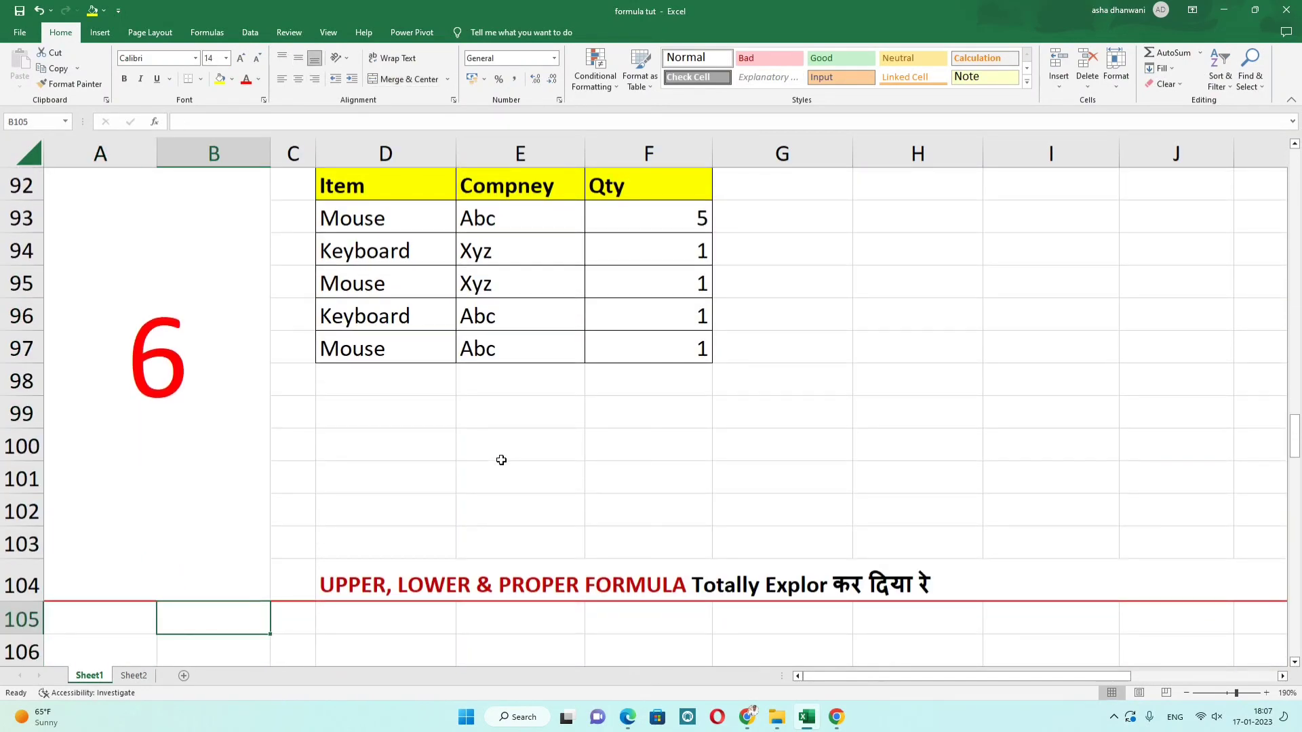
key("Up")
key("Up")
key("Up")
key("Up")
key("Up")
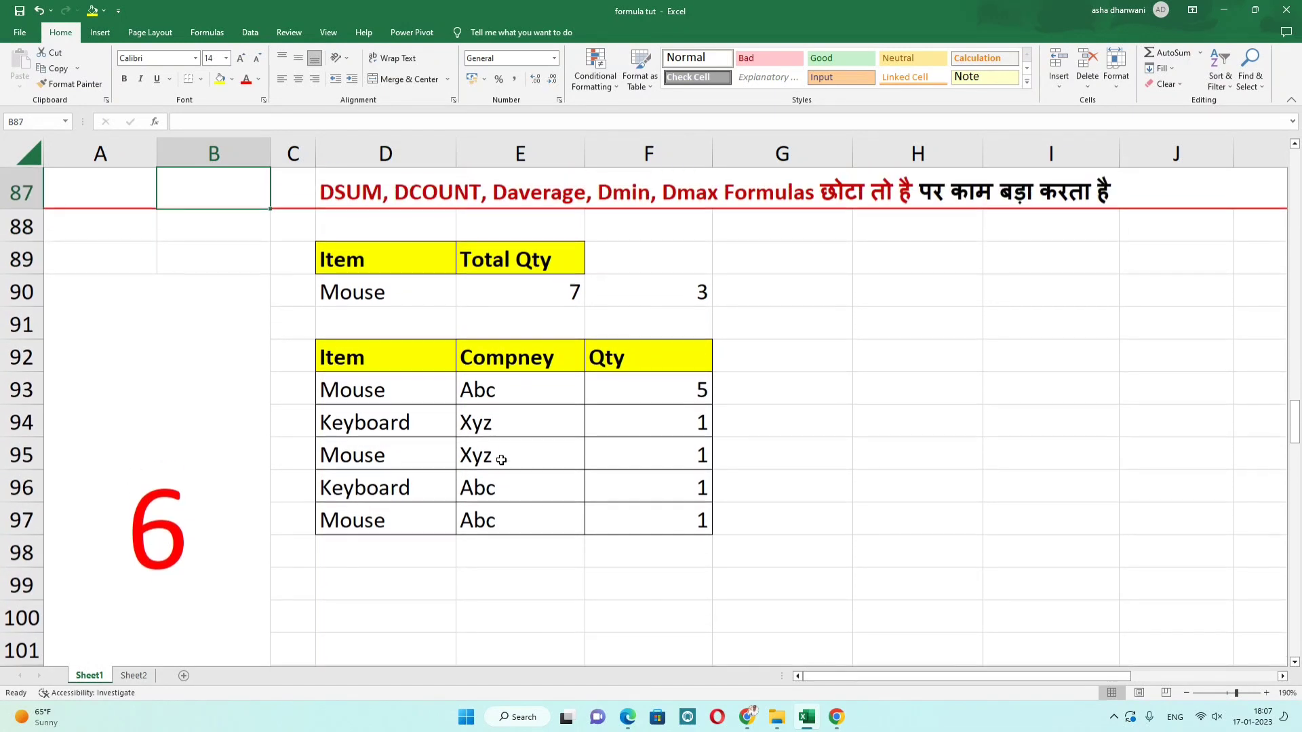
Read the row 87 heading that lists the DSUM, DCOUNT, Daverage, Dmin and Dmax formulas.
key("Right")
key("Right")
key("Left")
key("Left")
key("Left")
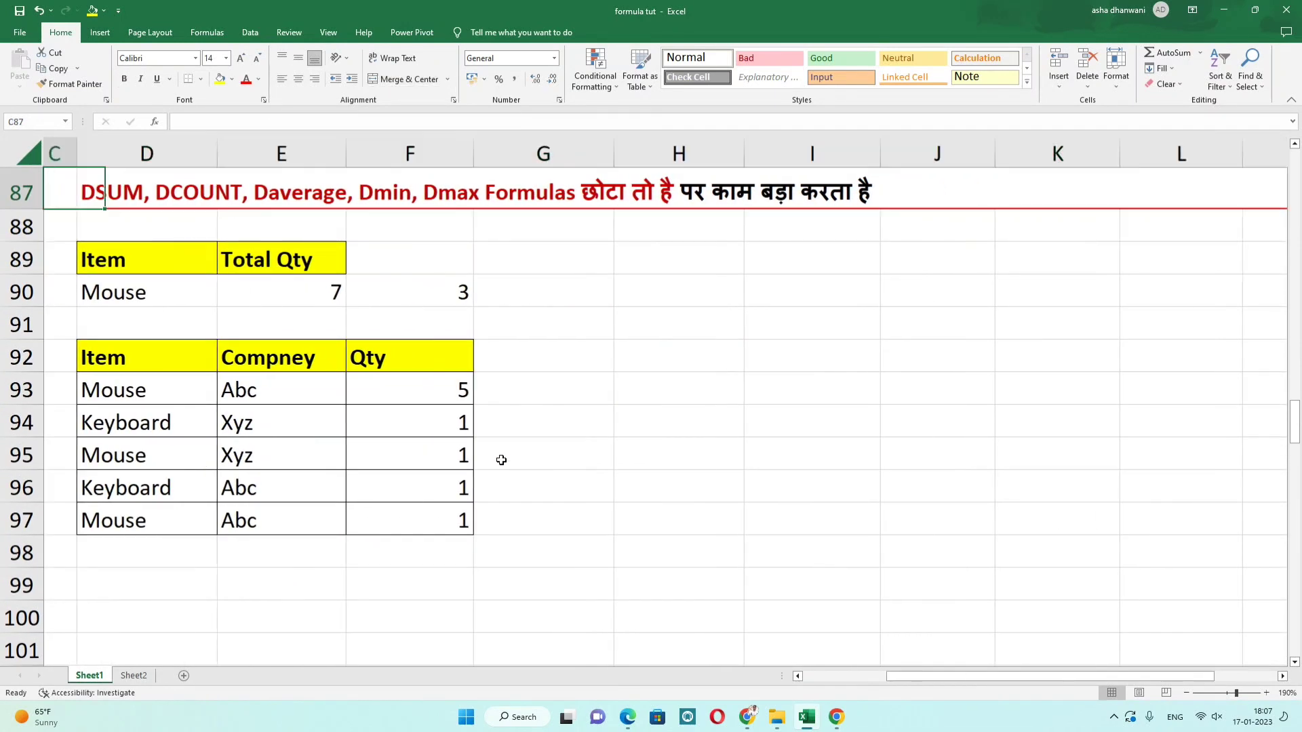
double_click(343, 193)
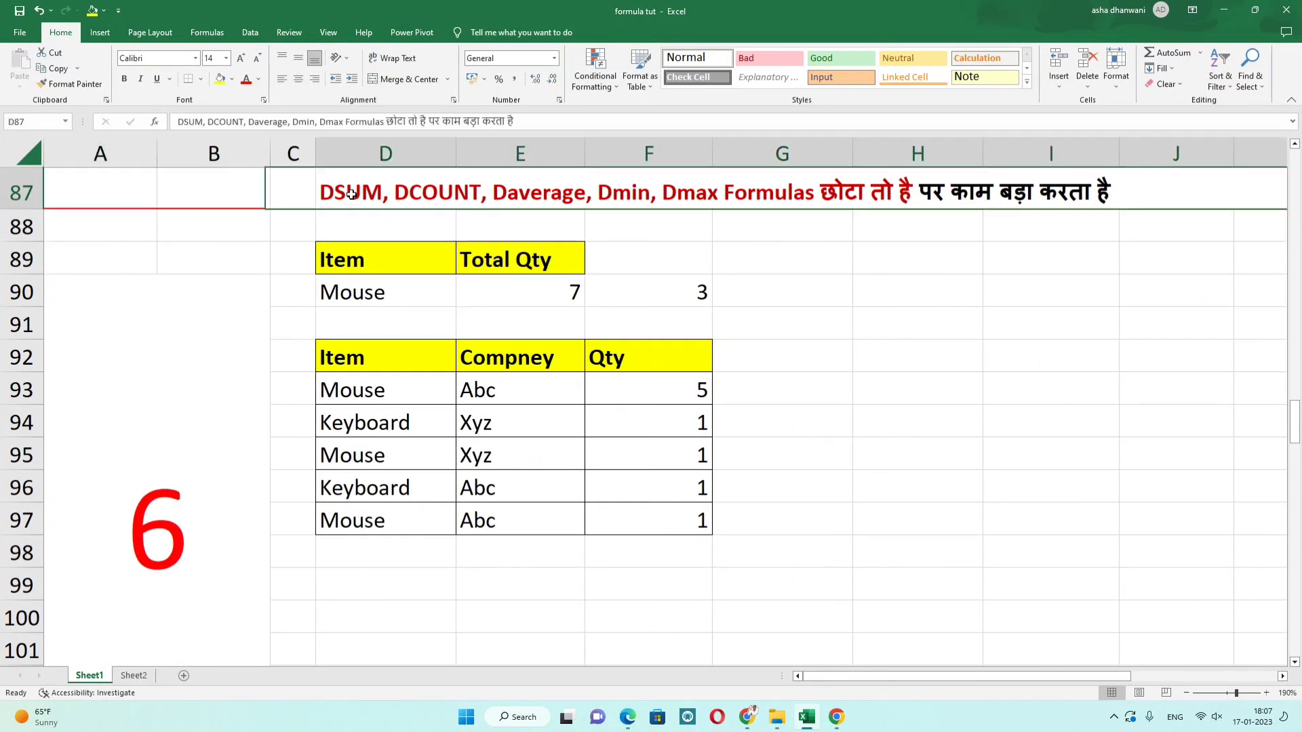
left_click_drag(324, 192, 1127, 192)
left_click(498, 193)
left_click(600, 194)
left_click(847, 277)
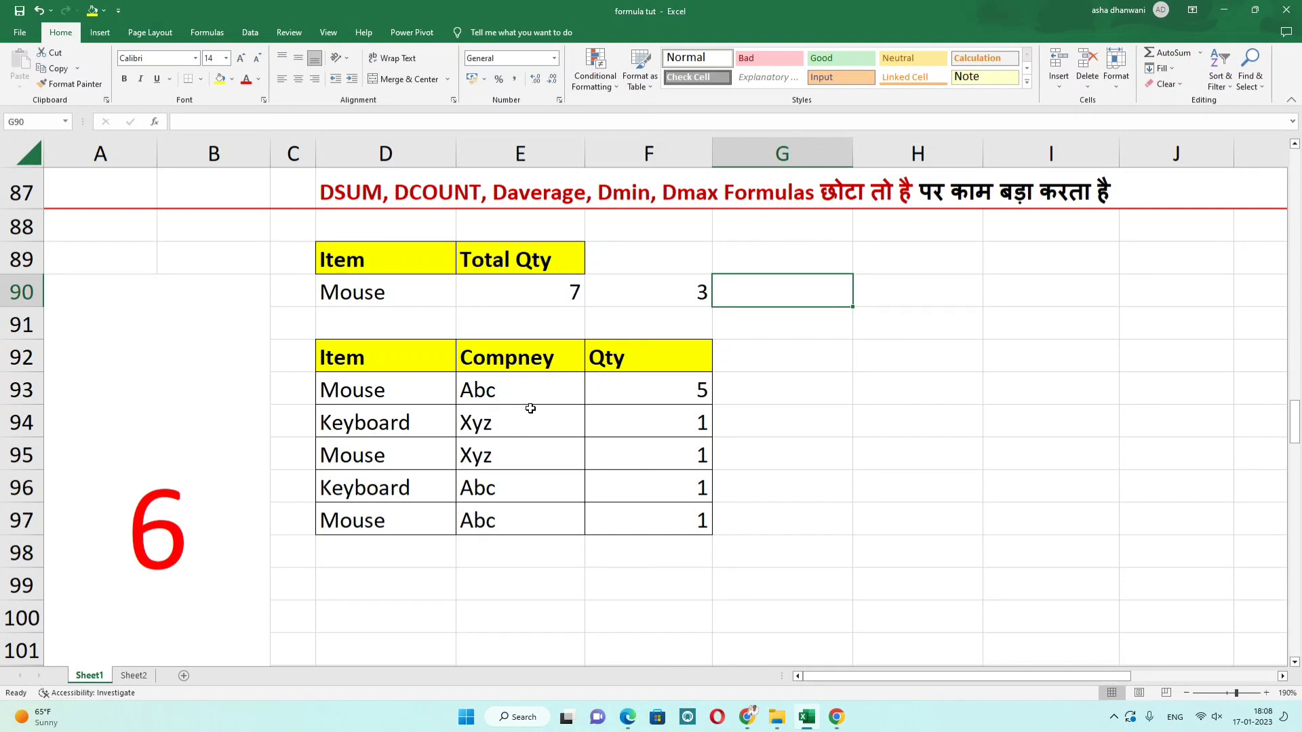
Examine the DSUM formula in E90 and trace its database range over the Item, Compney and Qty table.
left_click(504, 411)
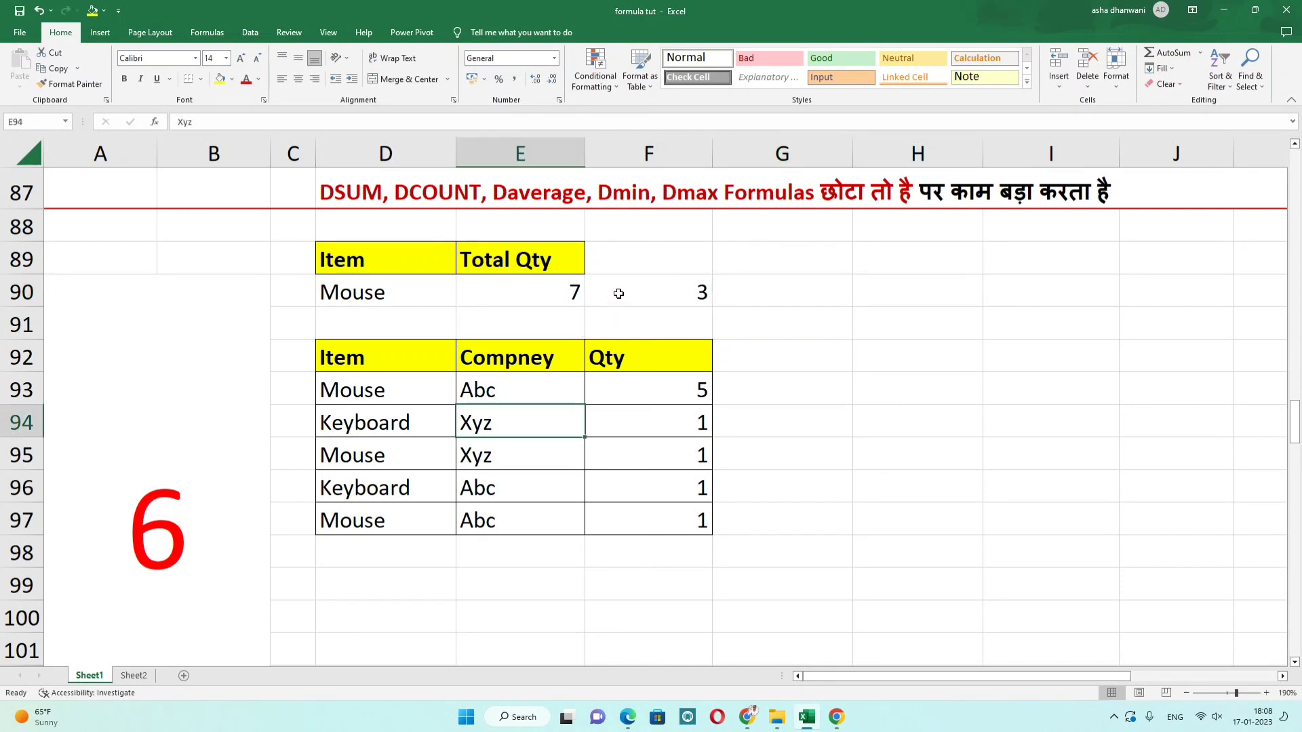
double_click(571, 293)
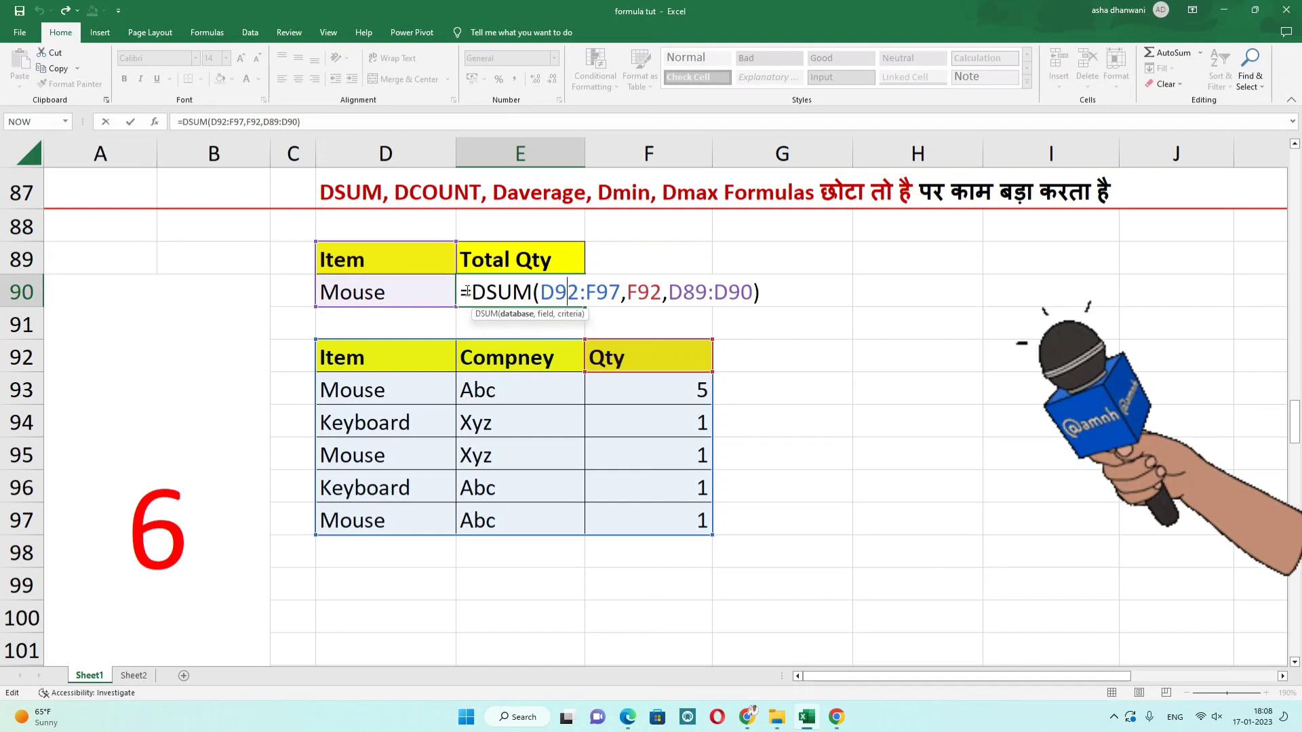
left_click_drag(467, 292, 528, 292)
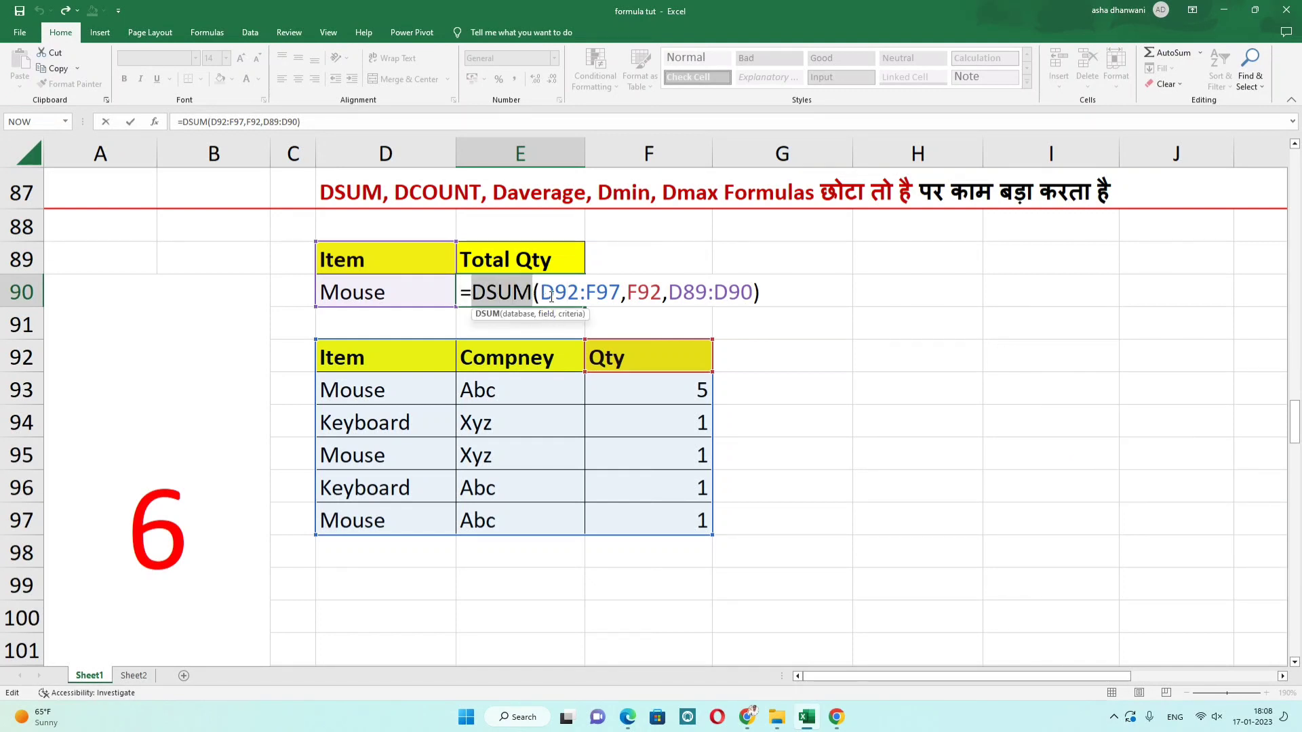
left_click_drag(360, 357, 648, 525)
key("Escape")
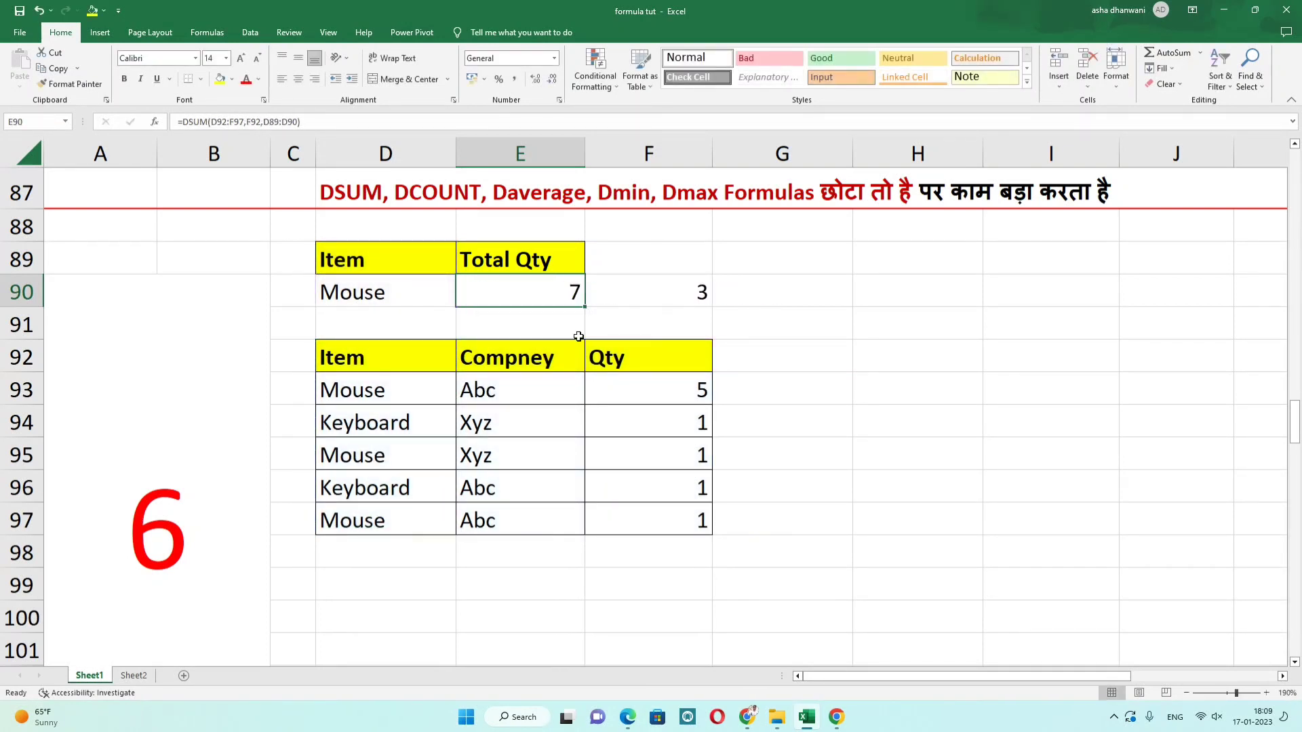
Total the Mouse quantities in G93 with =DSUM(D92:F97,F92,D89:D90).
left_click(784, 393)
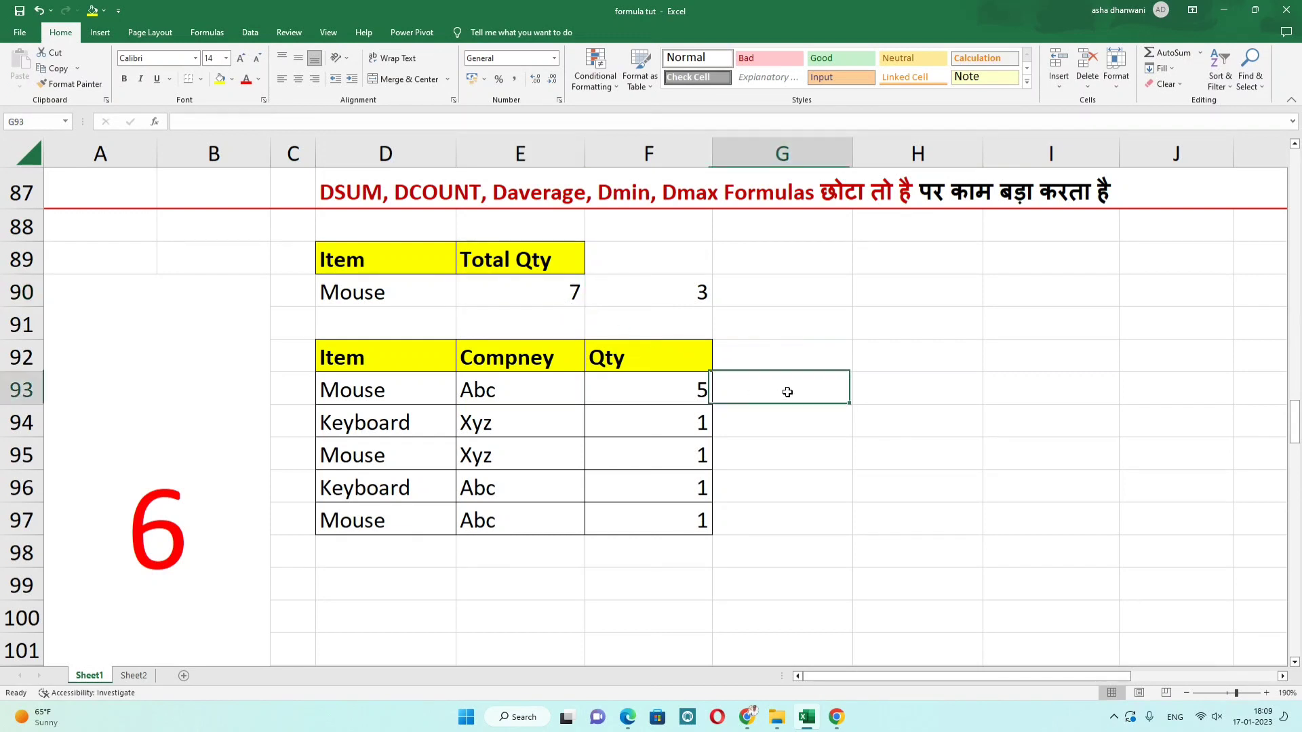
left_click(787, 426)
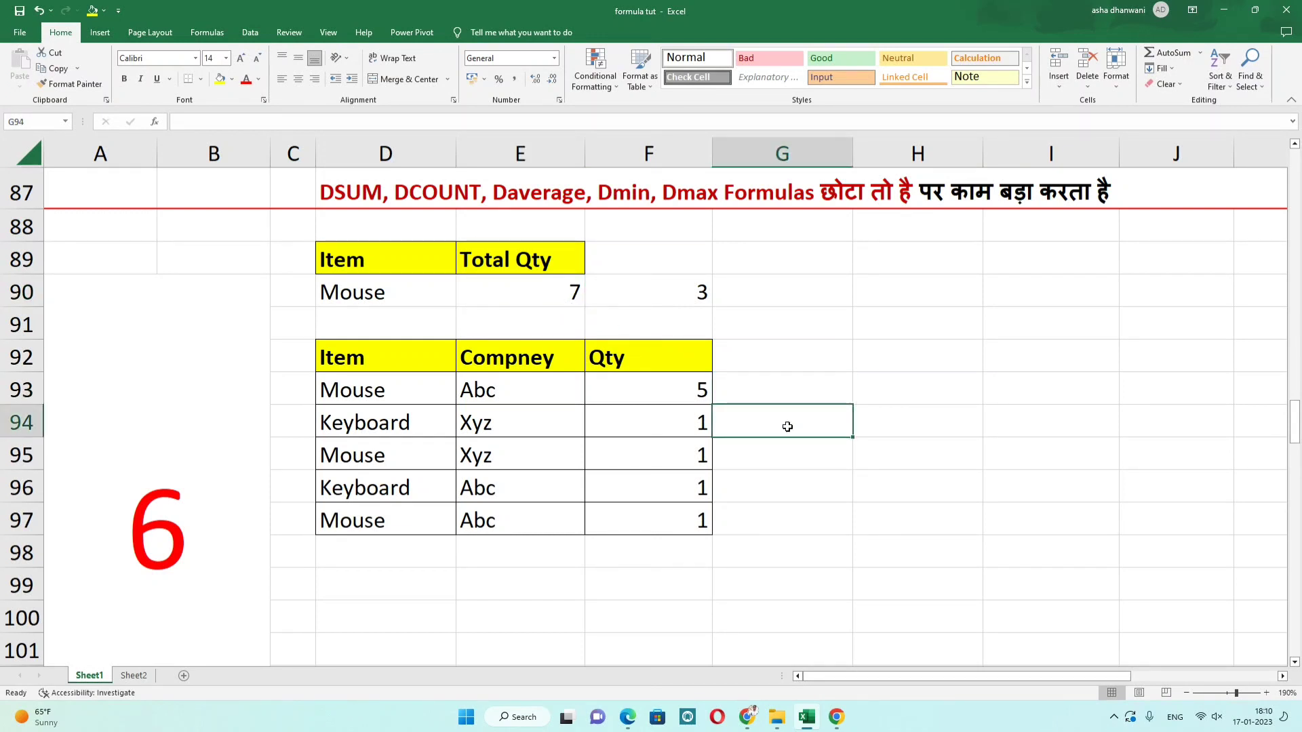
left_click(809, 400)
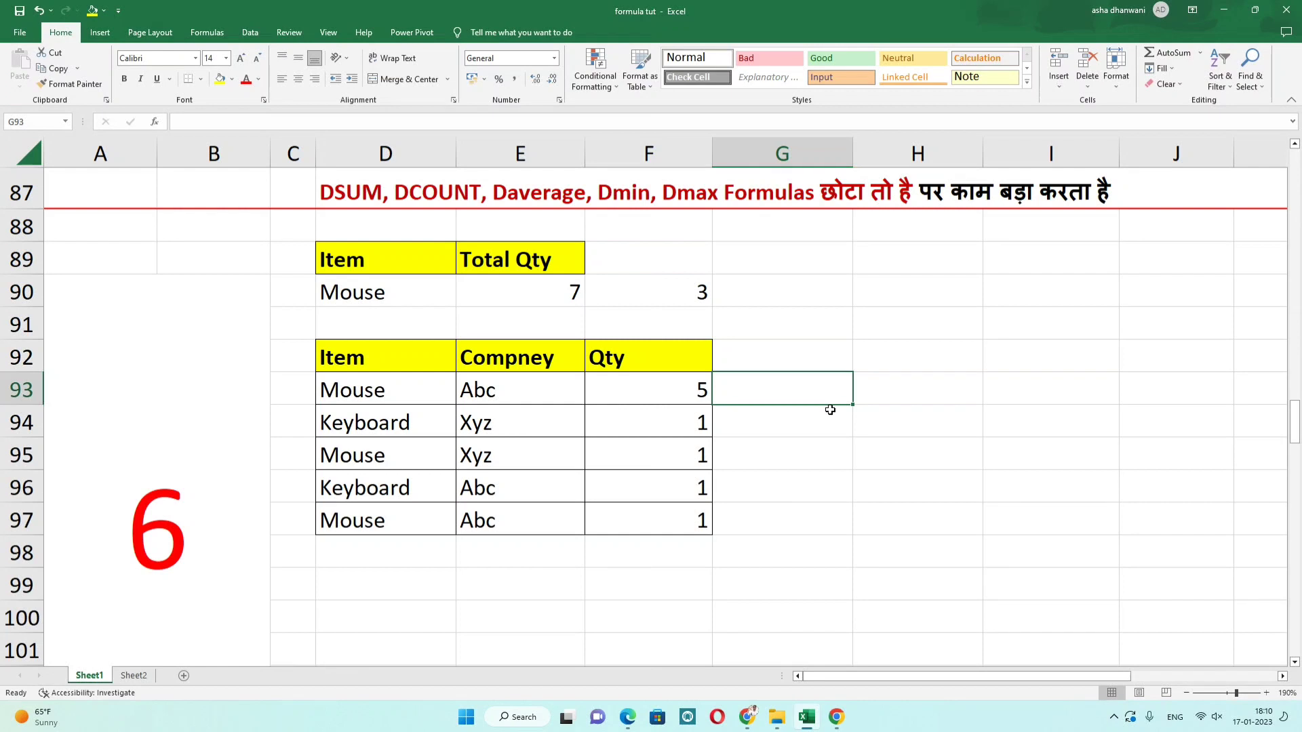
type("=dsum")
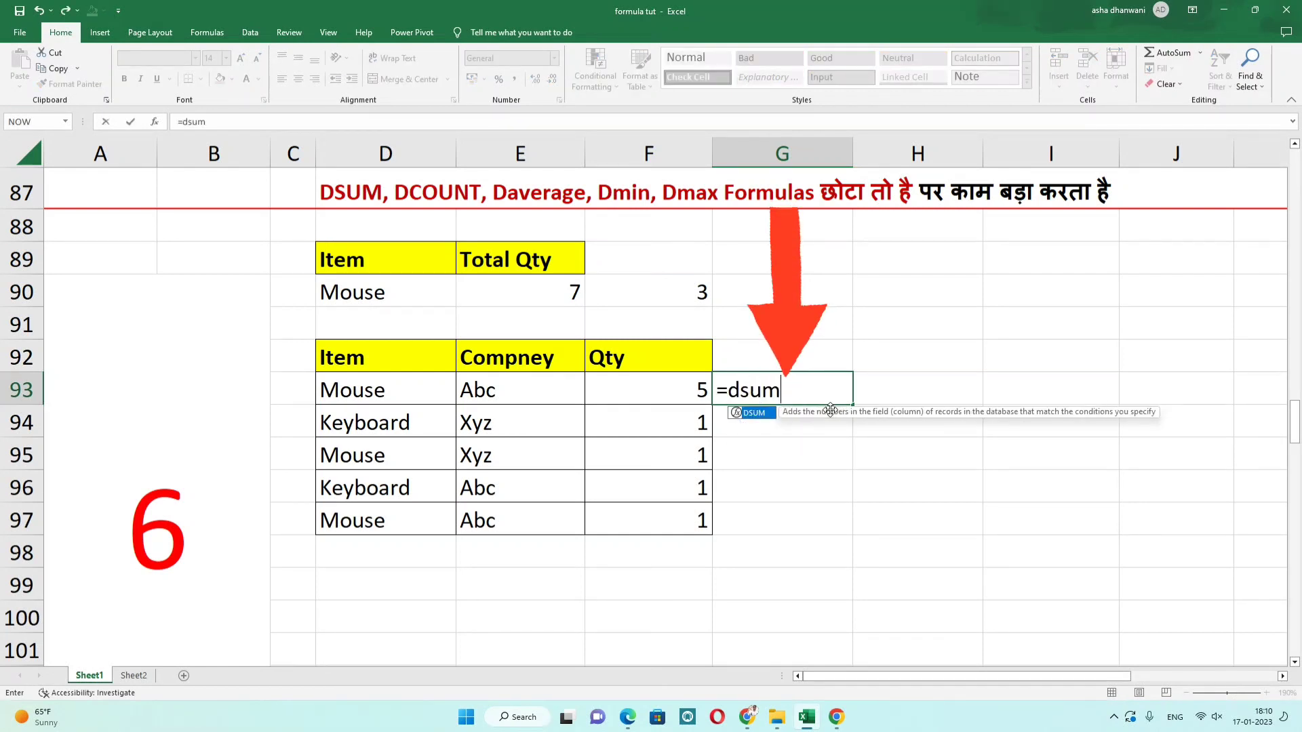
type("(")
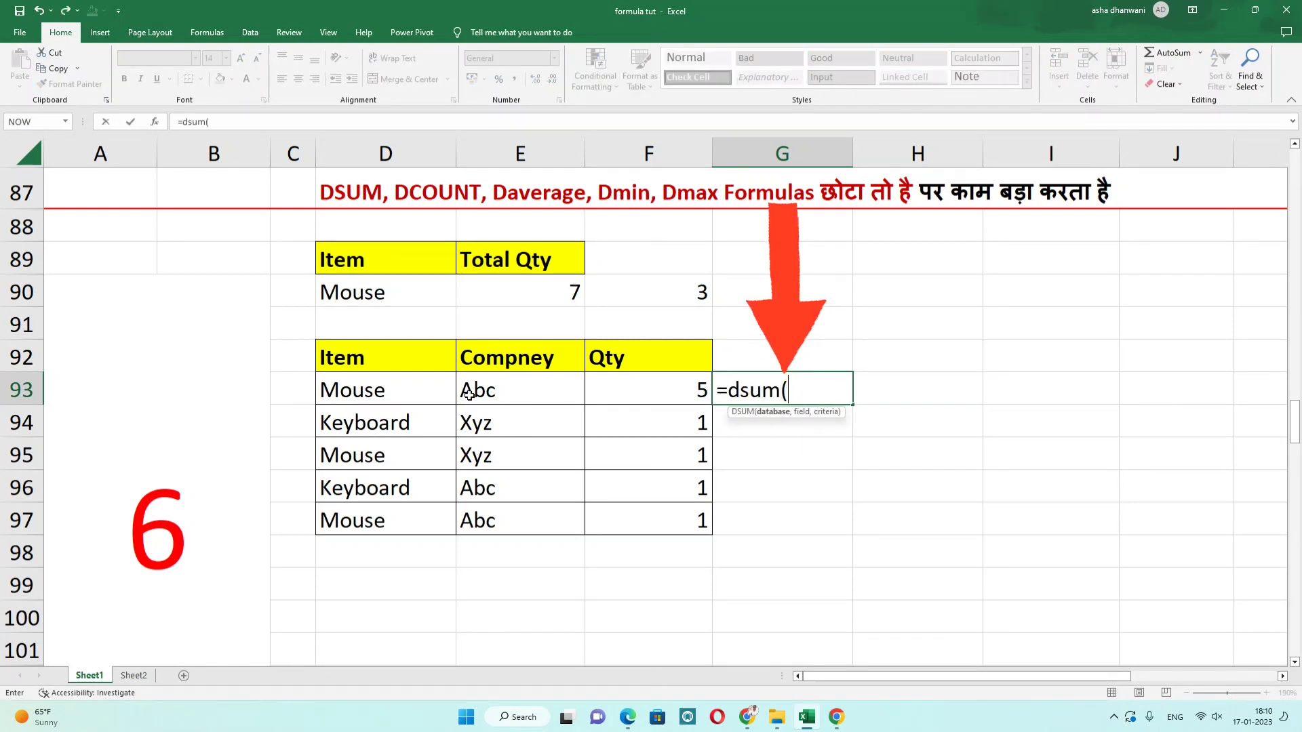
left_click_drag(388, 355, 663, 512)
type(",")
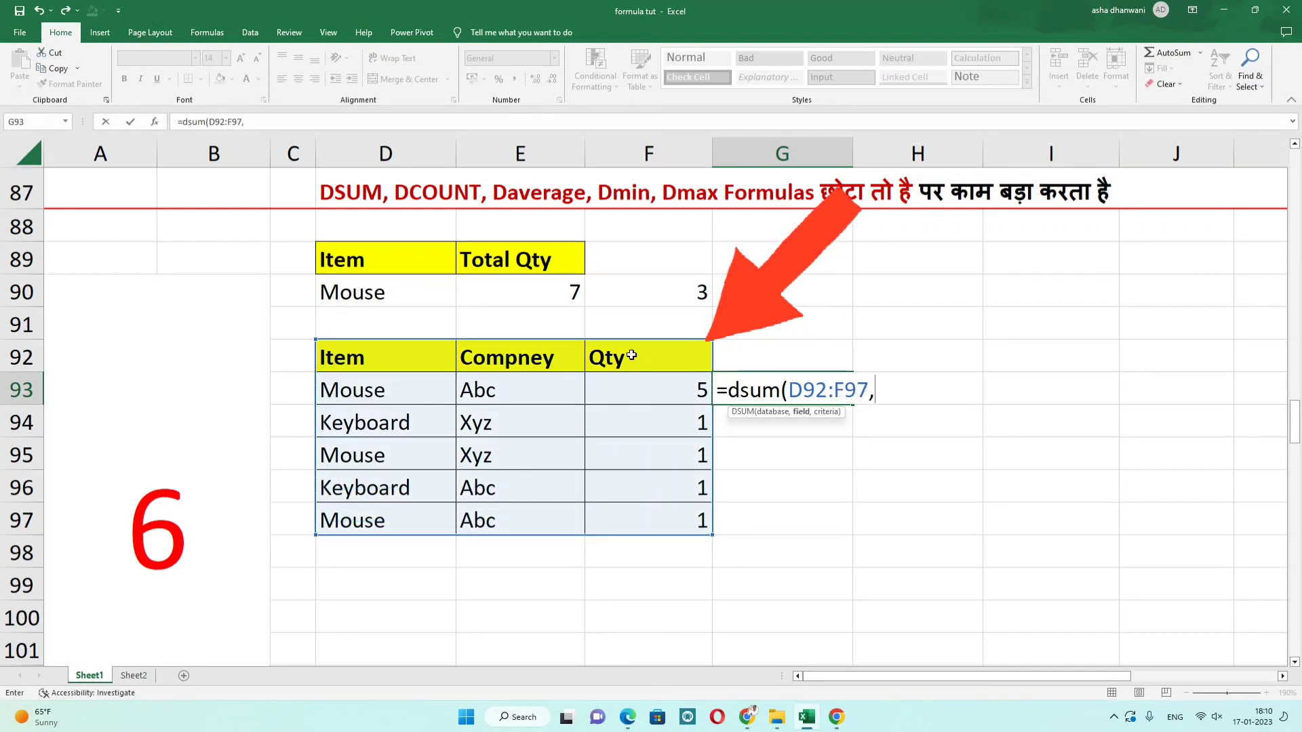
left_click(631, 356)
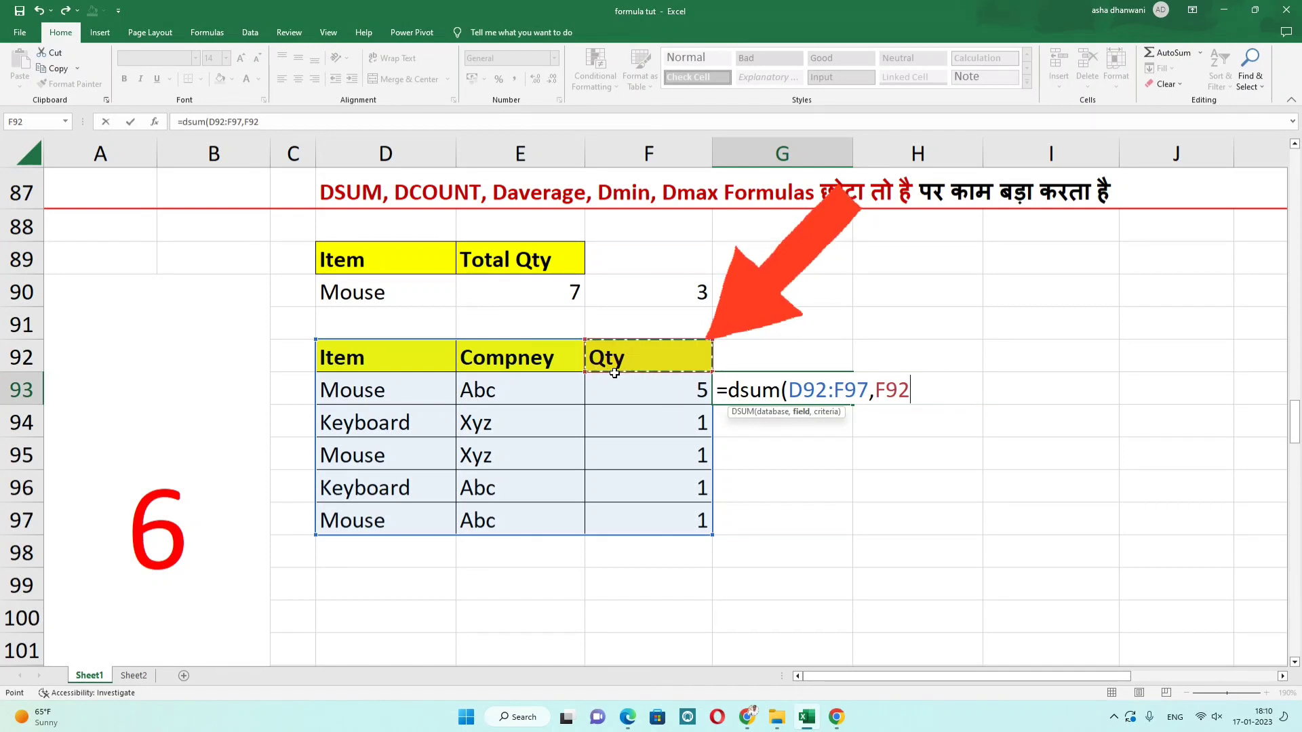
type(",")
left_click_drag(378, 263, 381, 291)
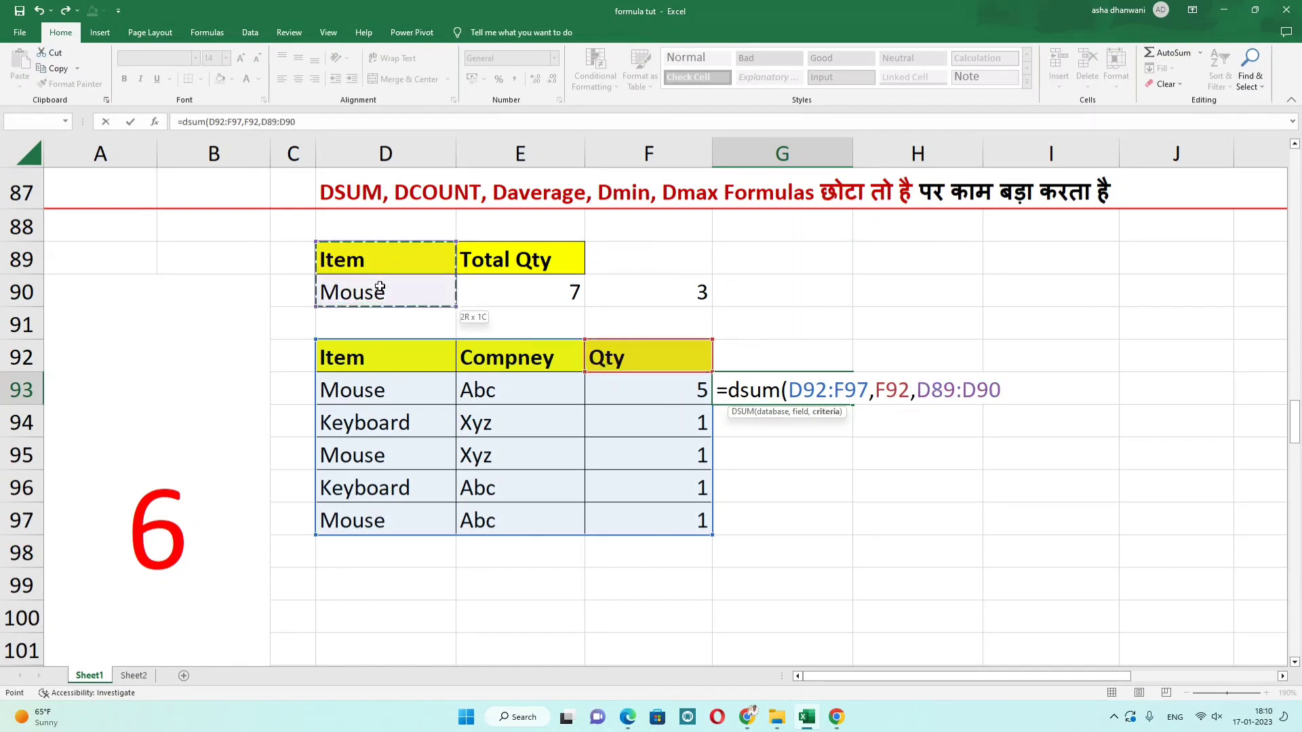
type(")")
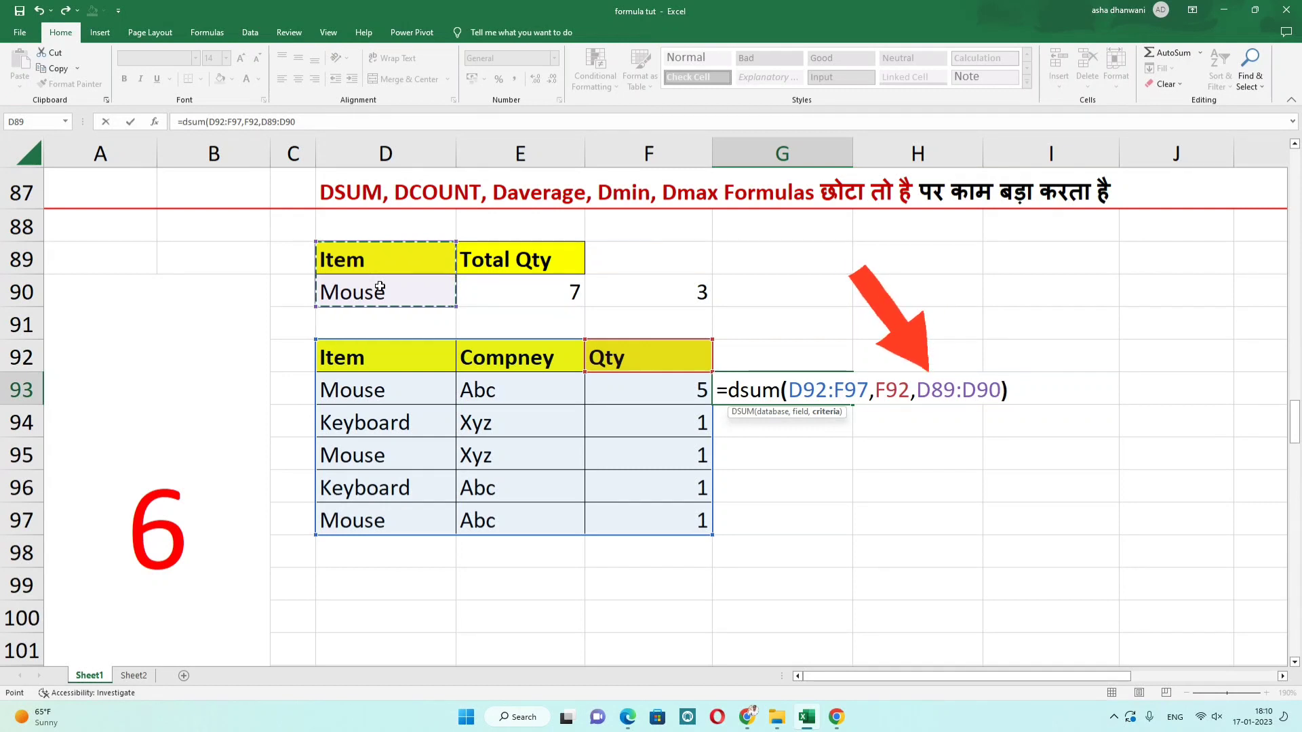
key("Return")
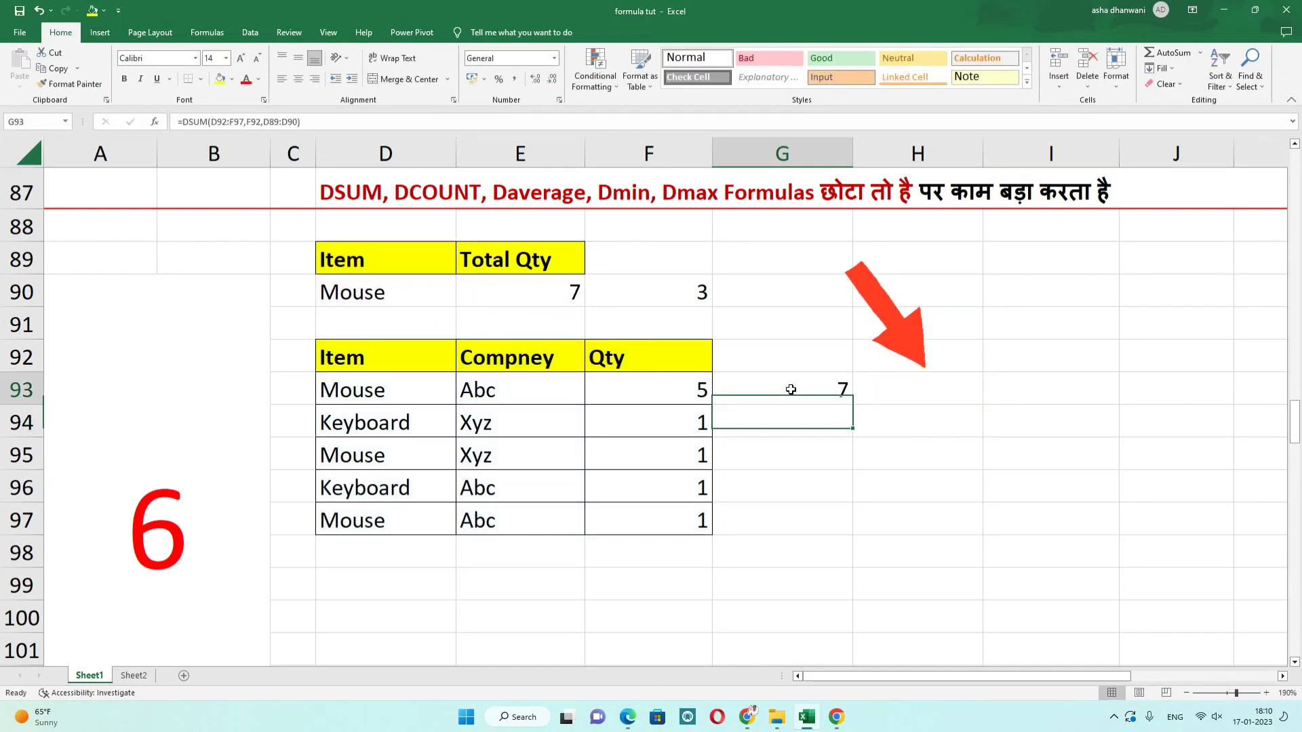
Verify the DSUM result in G93 against the Mouse rows 93, 95 and 97, and review its formula.
left_click(722, 392)
left_click_drag(369, 391, 633, 395)
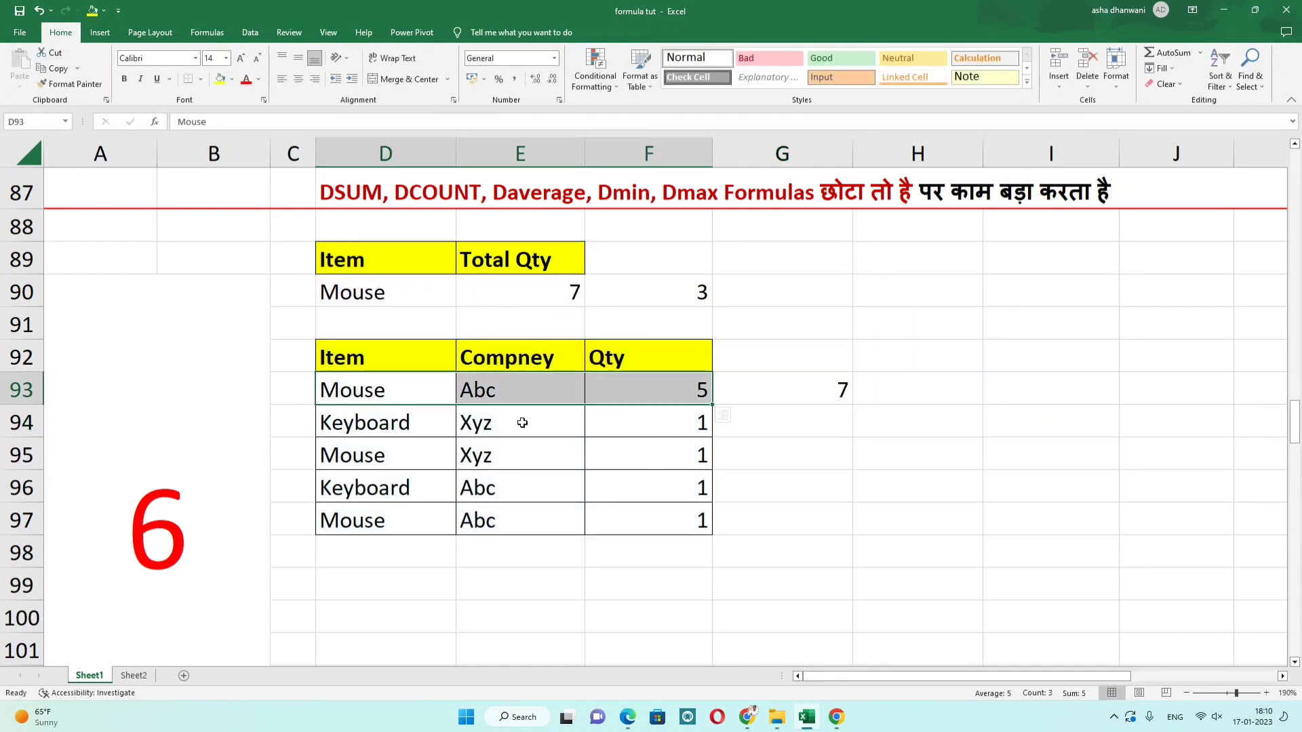
left_click_drag(349, 458, 651, 461)
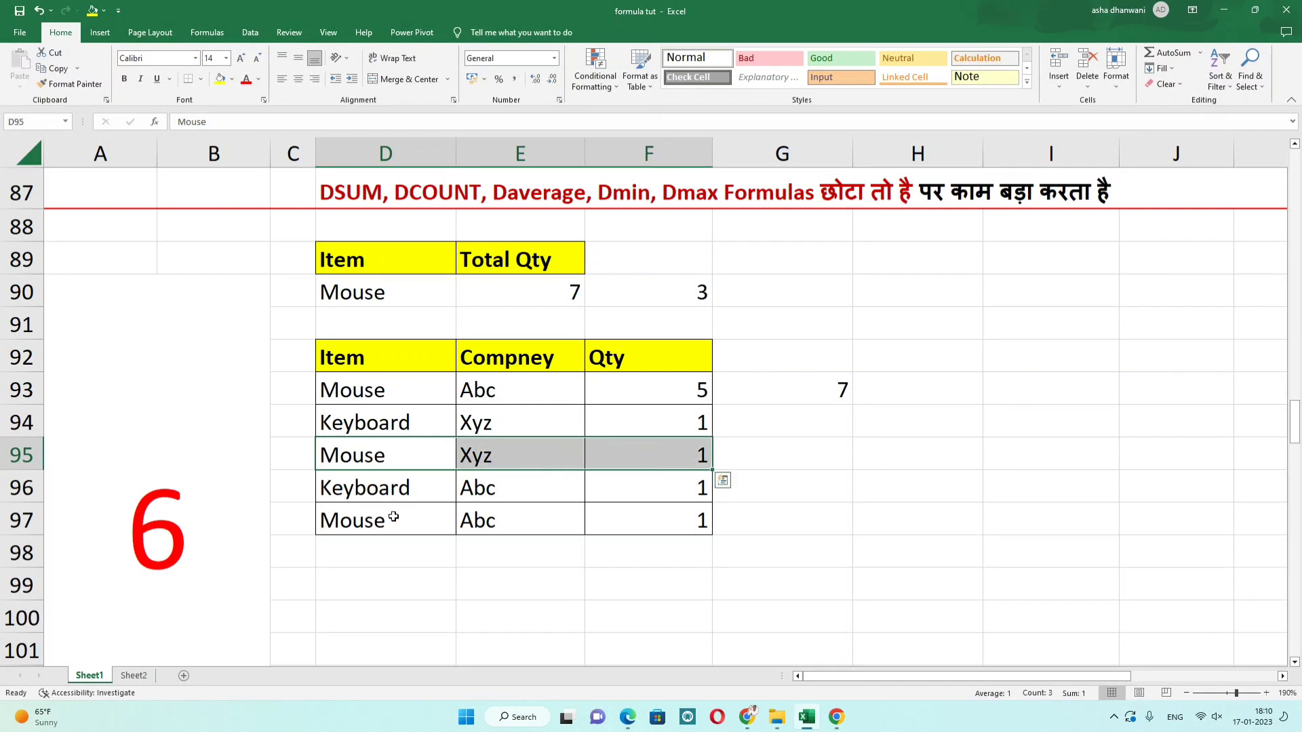
left_click_drag(393, 519, 617, 526)
double_click(800, 385)
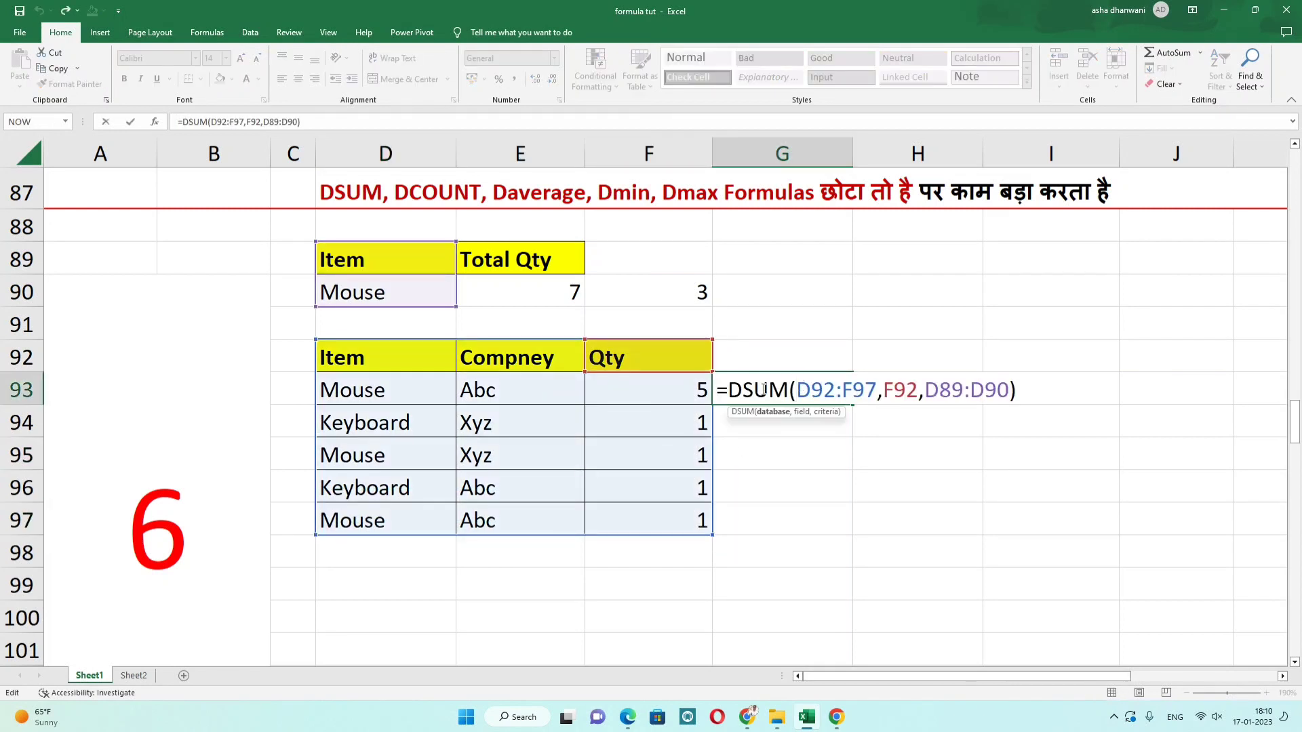
key("Return")
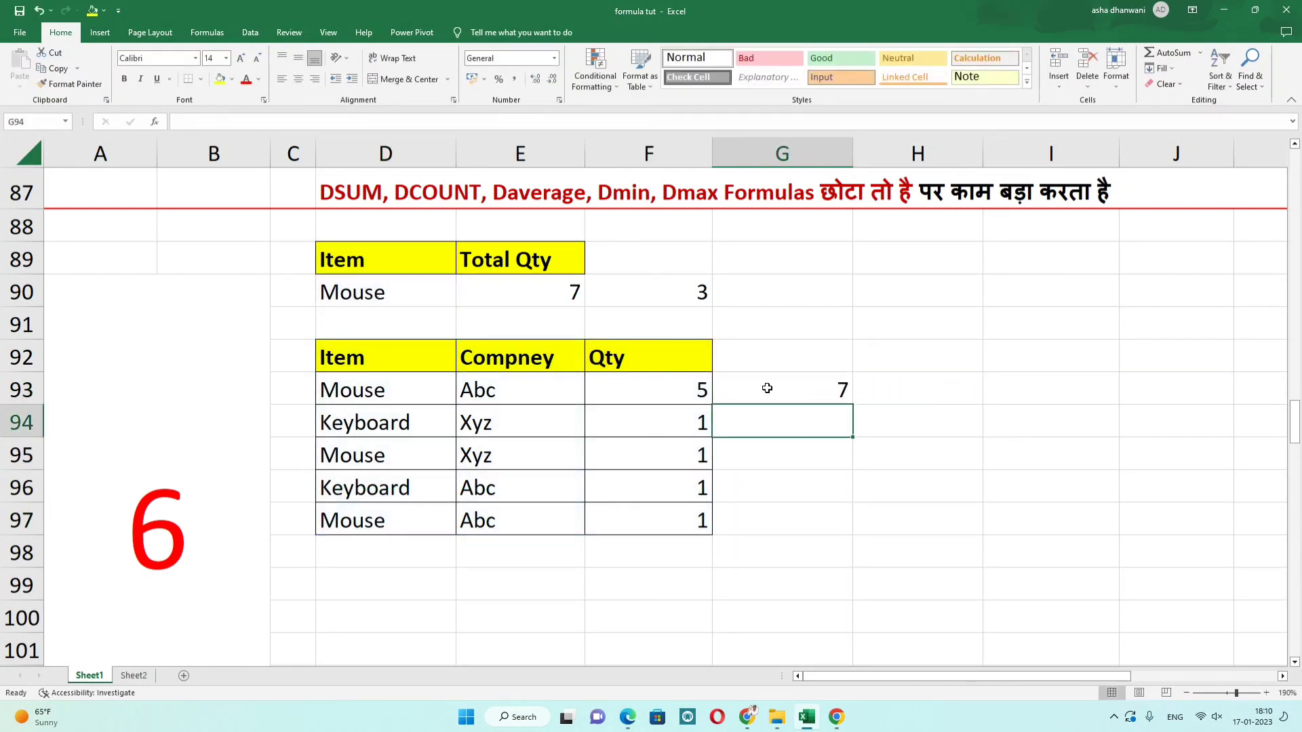
Examine the DCOUNT formula in F90, including its database, field and criteria references.
left_click(604, 288)
double_click(650, 291)
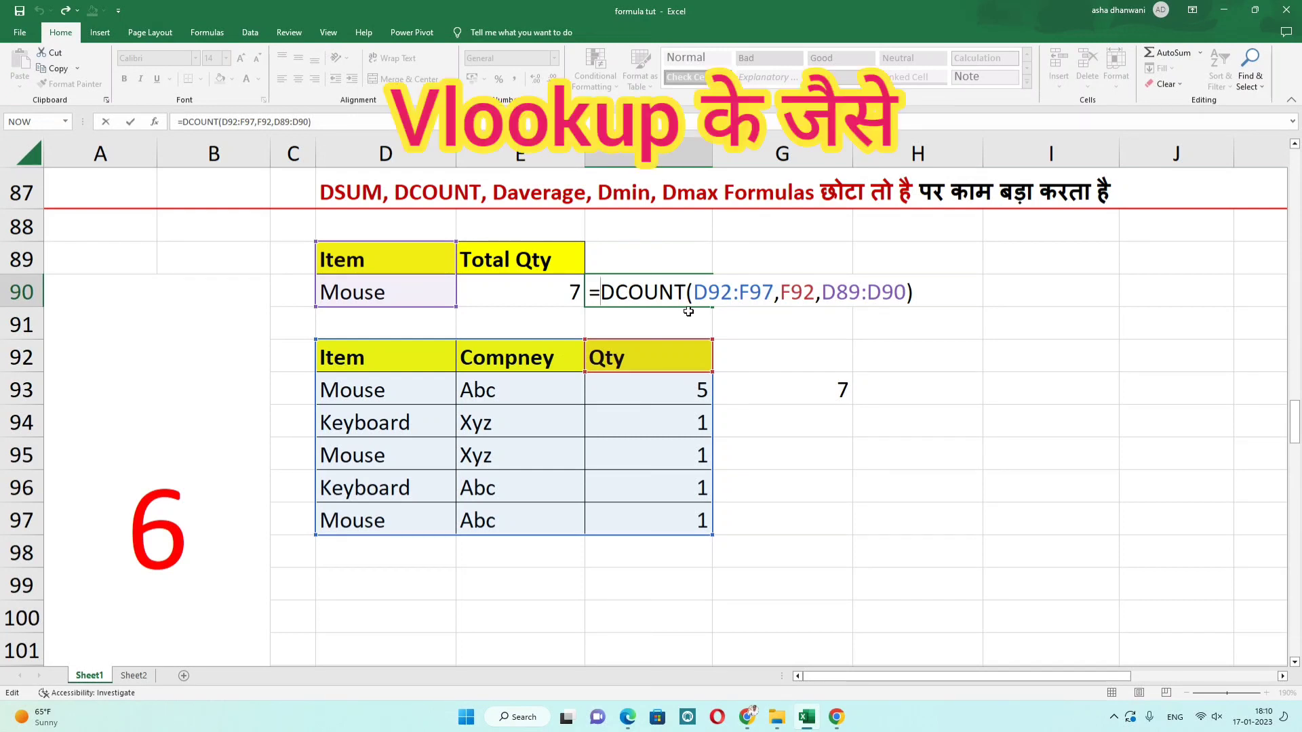
key("Return")
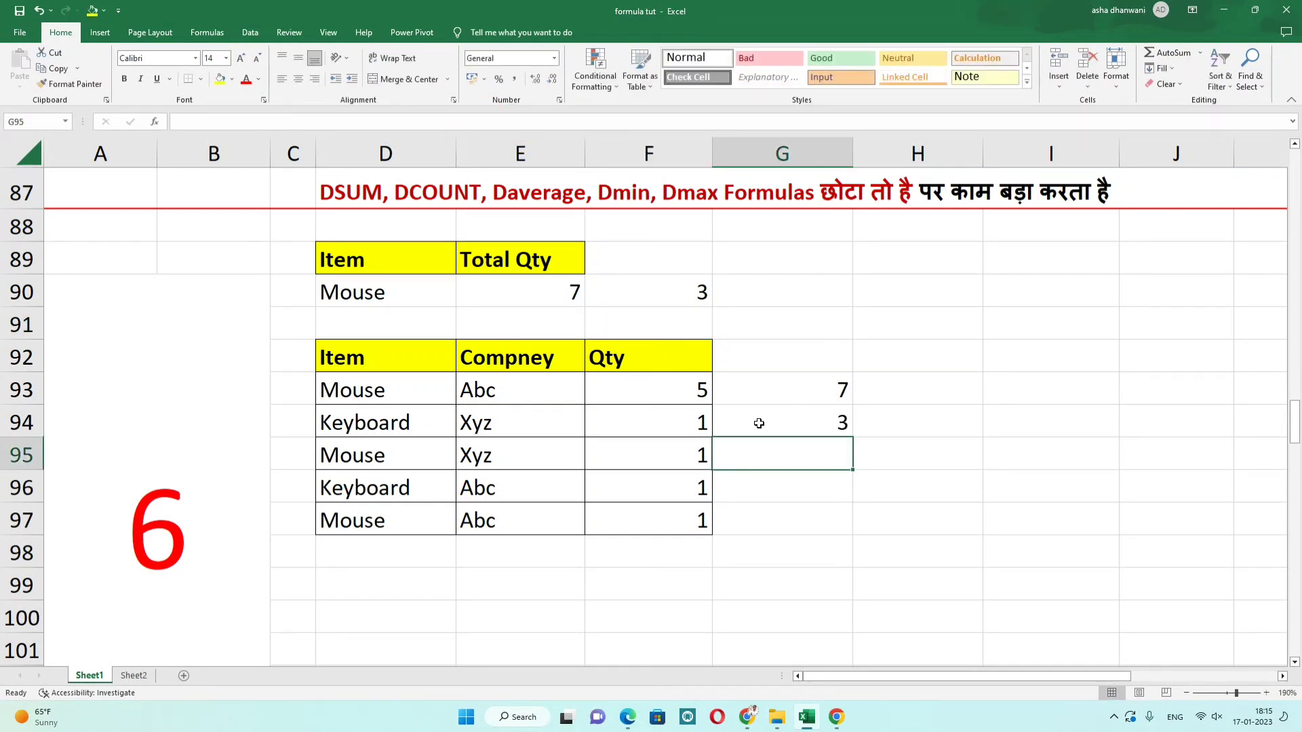
Check the DCOUNT result in G94 against the Mouse rows, and review the Daverage, Dmin and Dmax functions named in the row 87 heading.
key("Up")
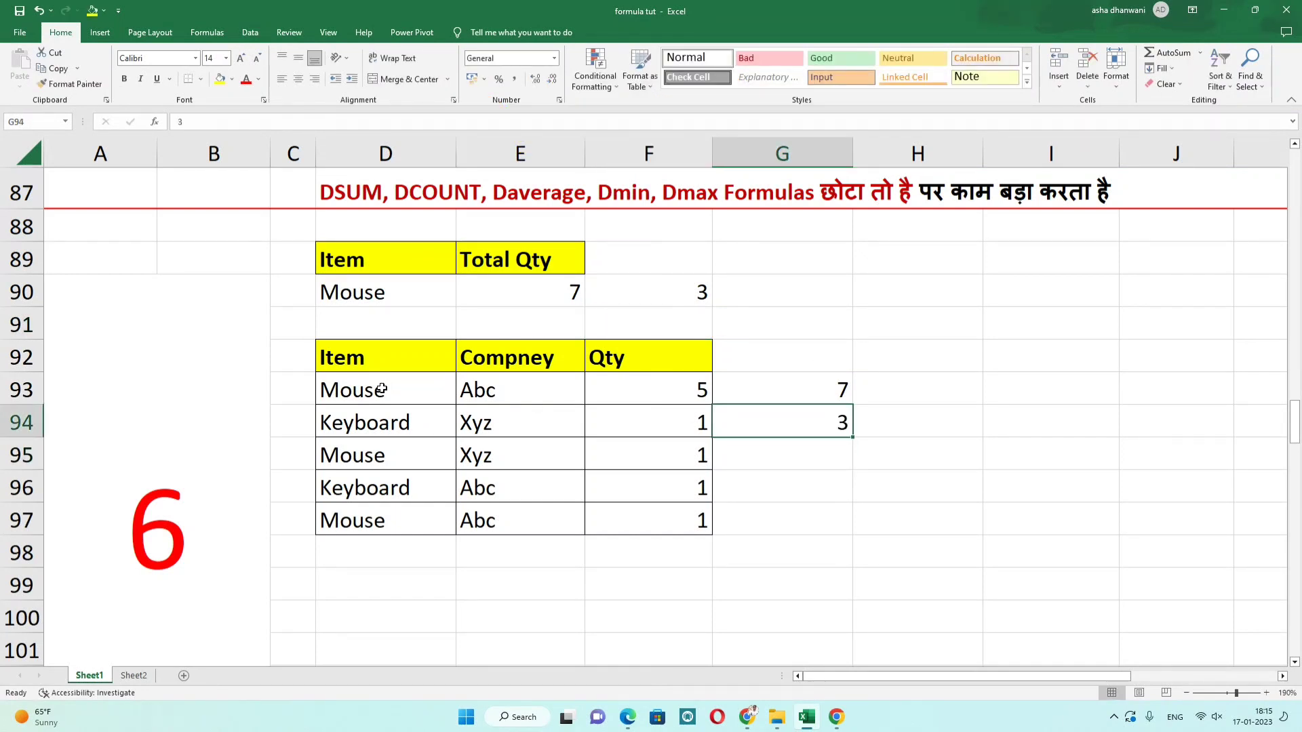
left_click(382, 389)
left_click(379, 460)
left_click(341, 519)
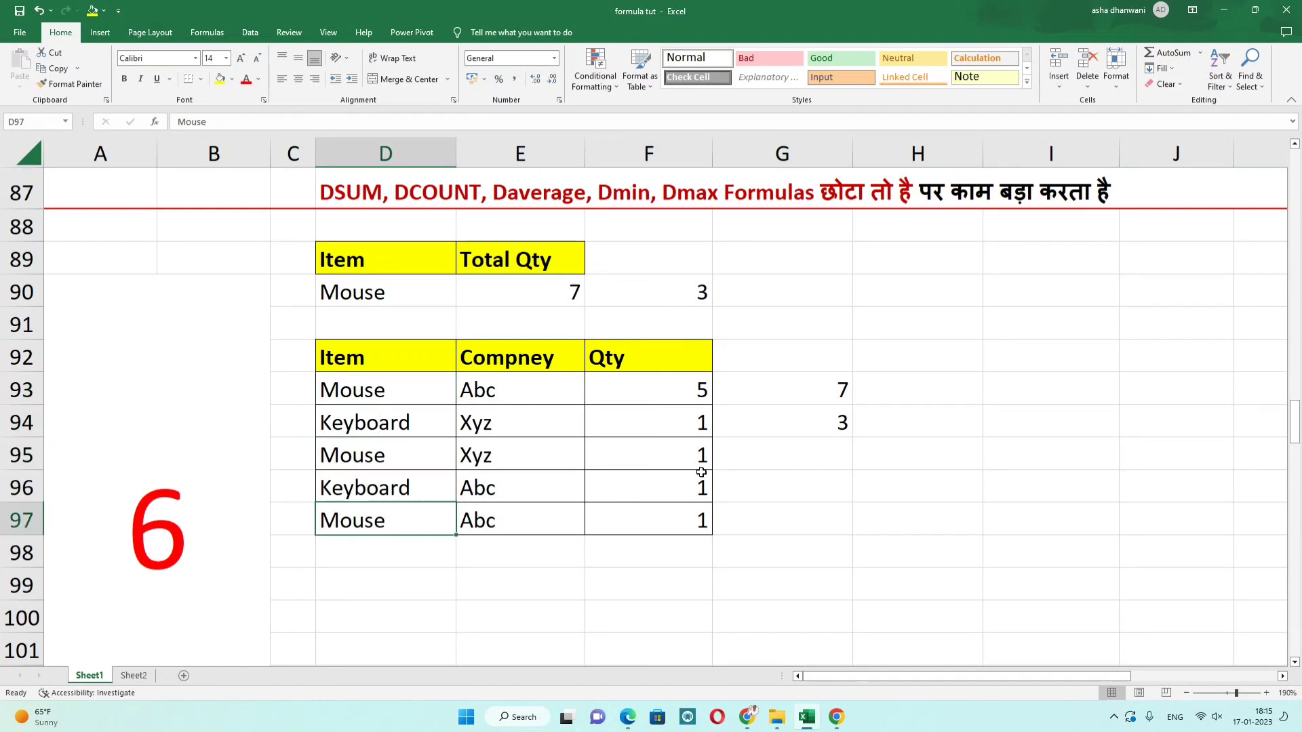
left_click(851, 441)
double_click(544, 193)
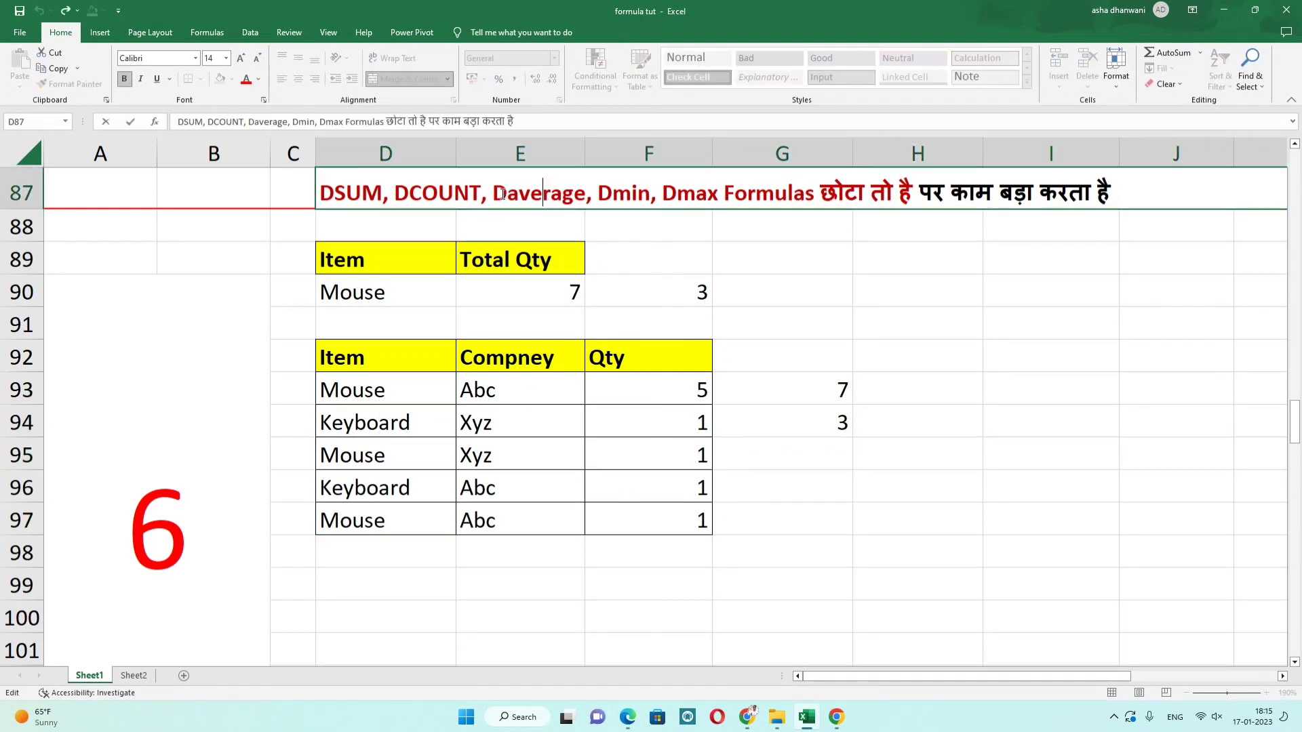
left_click_drag(494, 195, 723, 196)
left_click(917, 324)
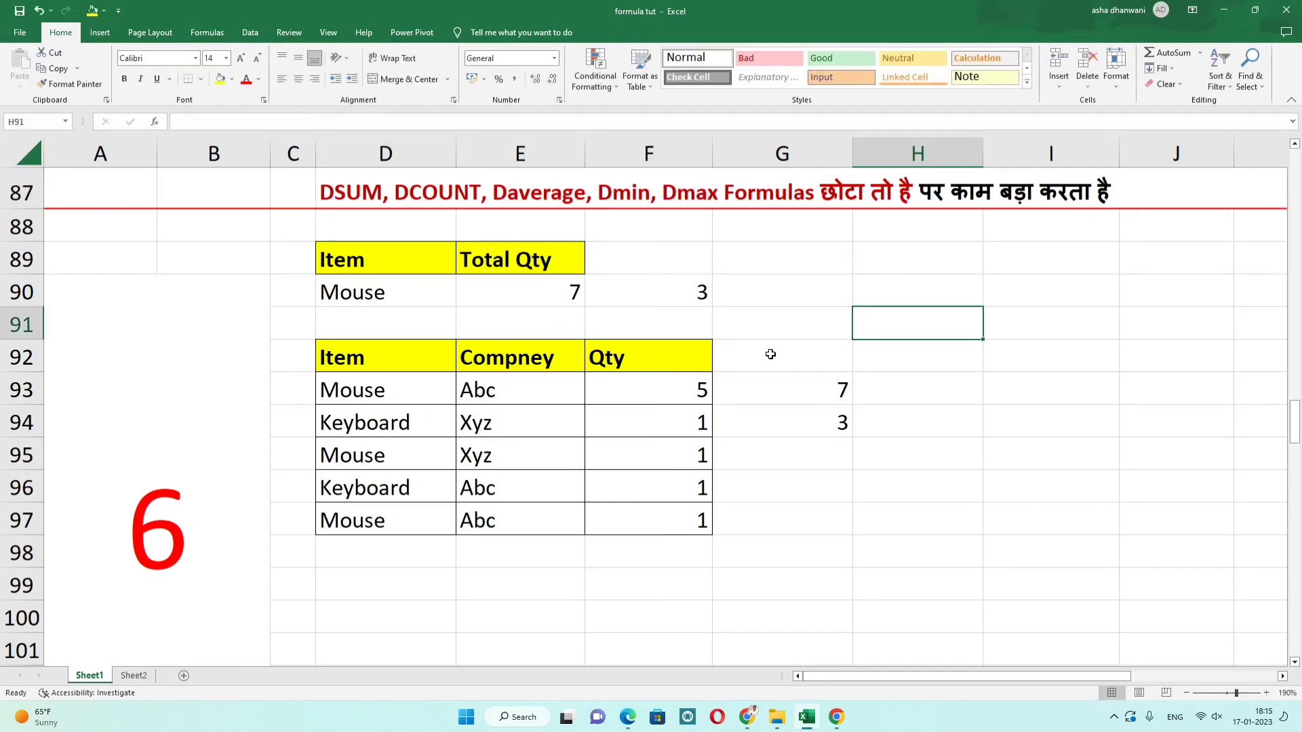
Examine the UPPER, LOWER & PROPER section heading in row 104 and the mixed-case entries in D108:D112.
scroll(709, 343, "down", 5)
left_click(231, 419)
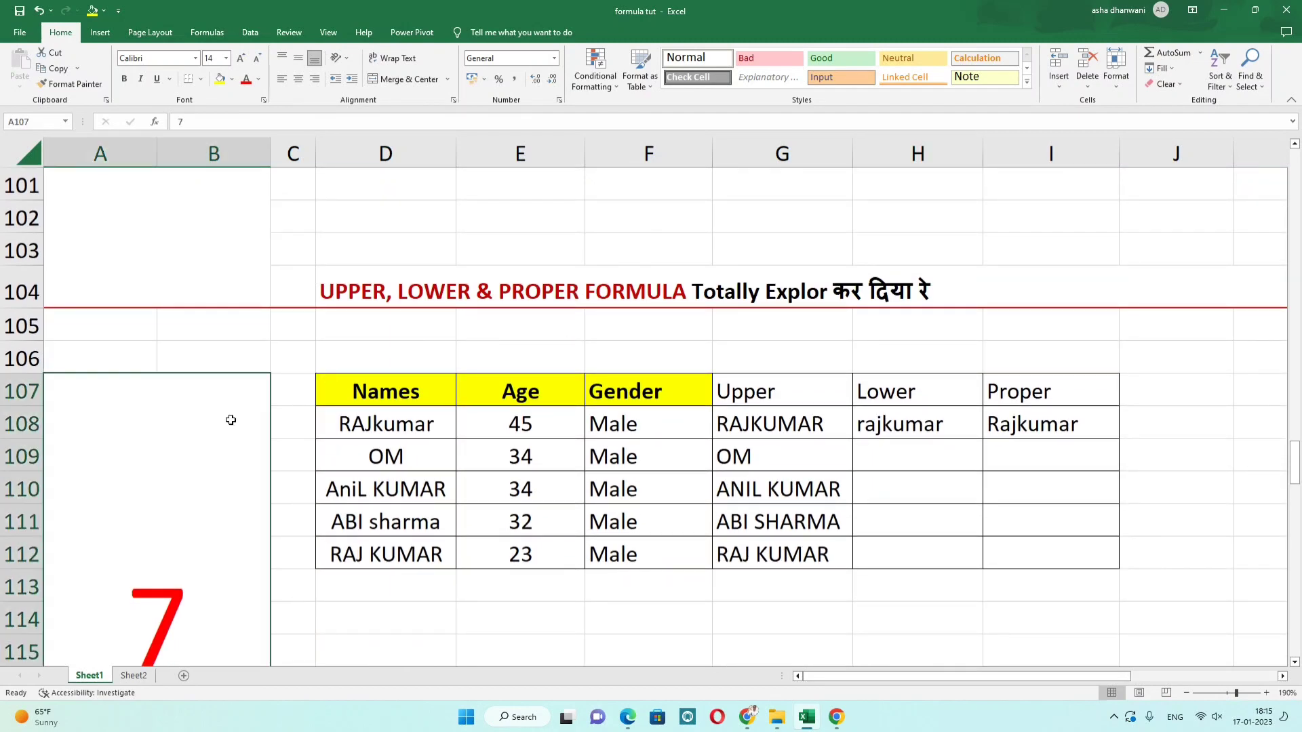
double_click(324, 304)
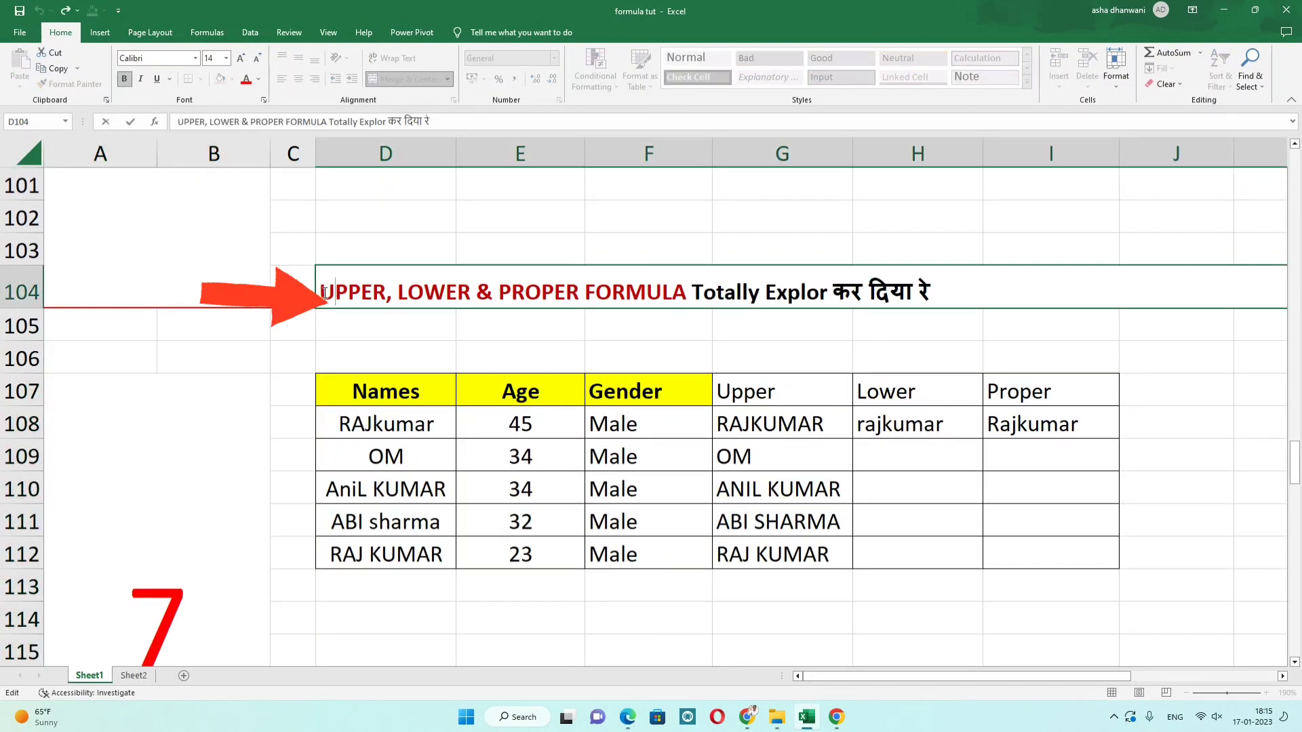
left_click_drag(415, 293, 612, 293)
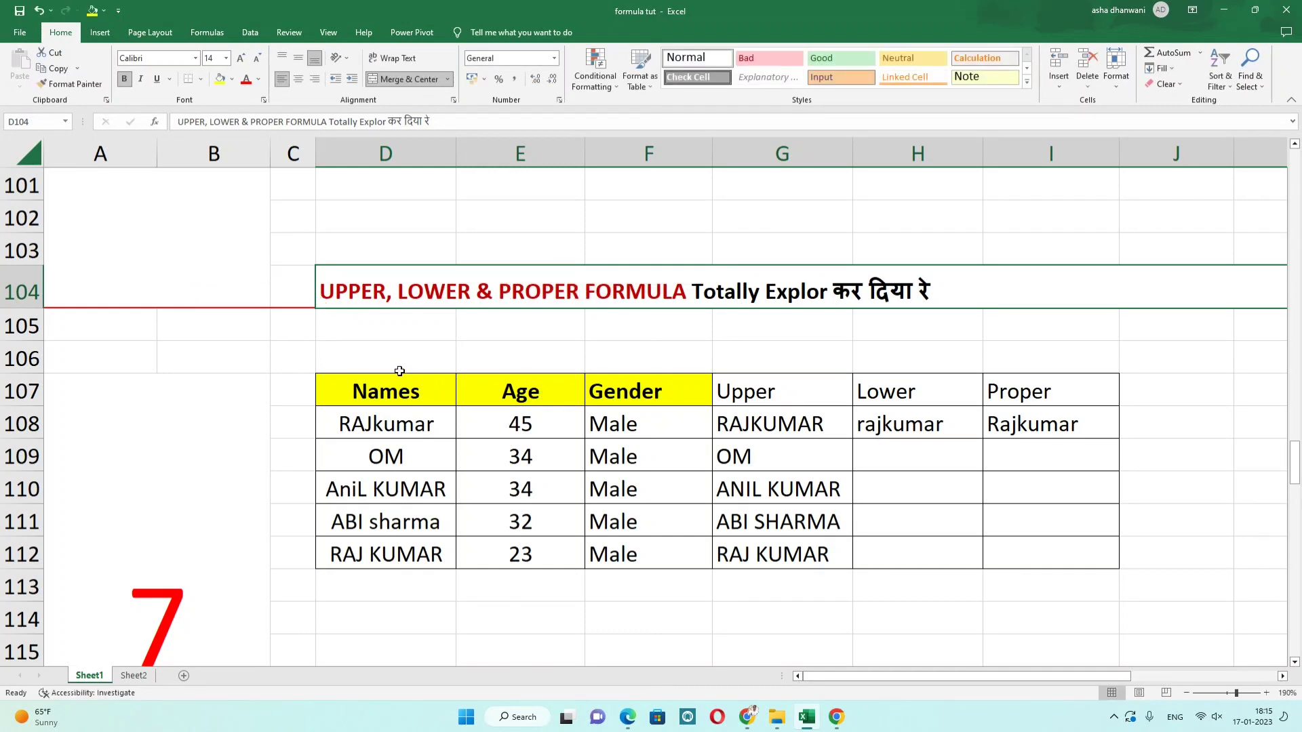
left_click(219, 366)
key("Down")
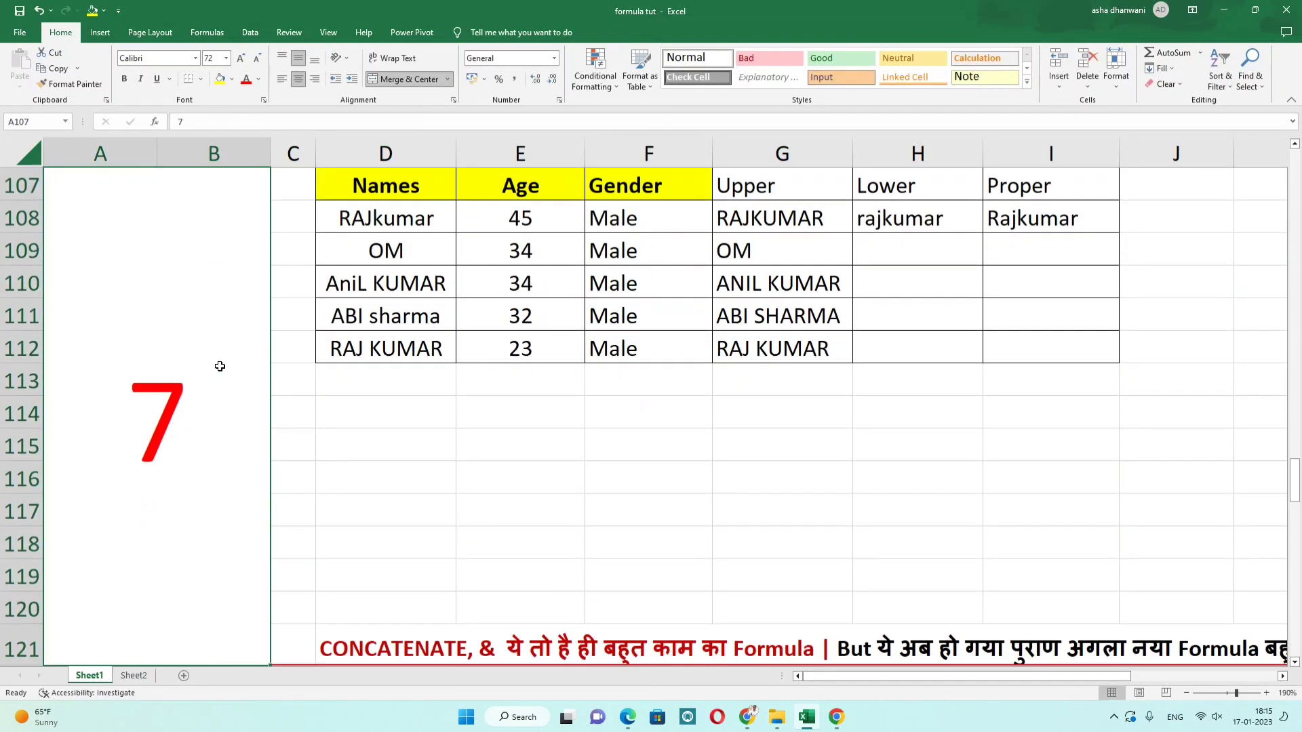
left_click(311, 282)
left_click_drag(389, 218, 387, 347)
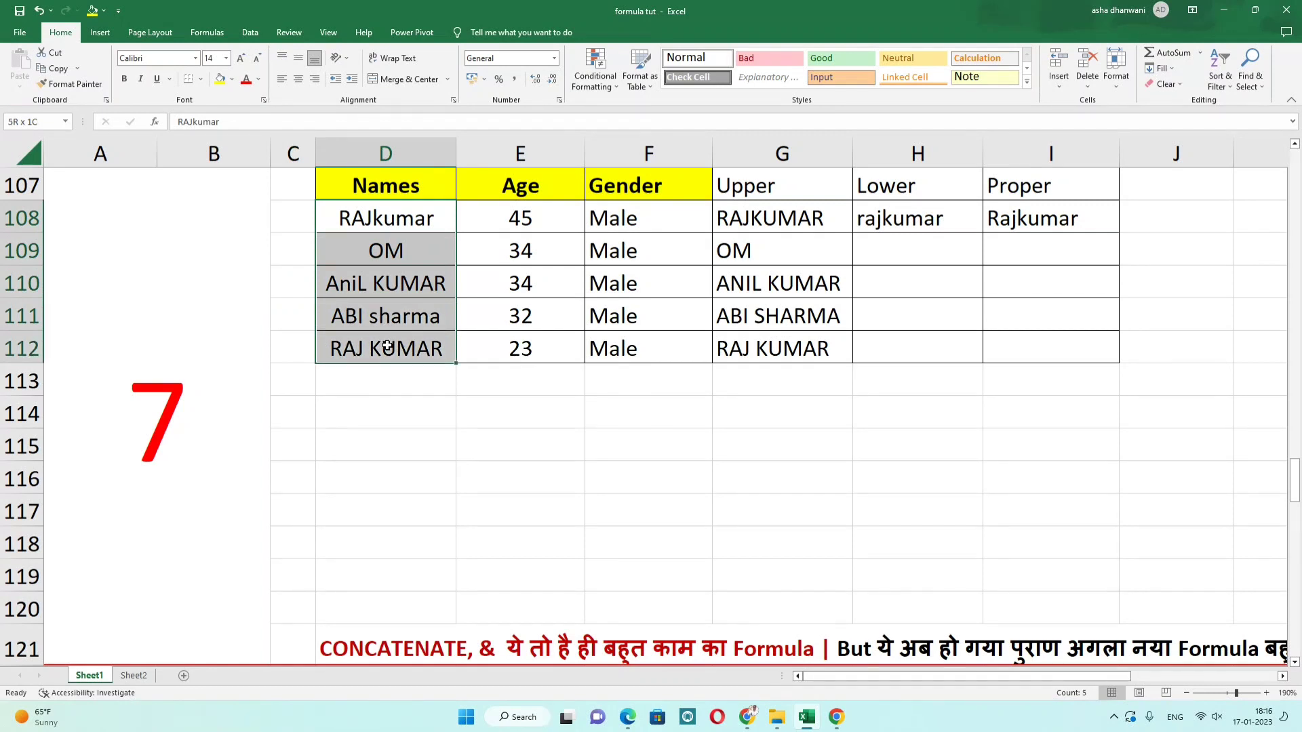
left_click(491, 222)
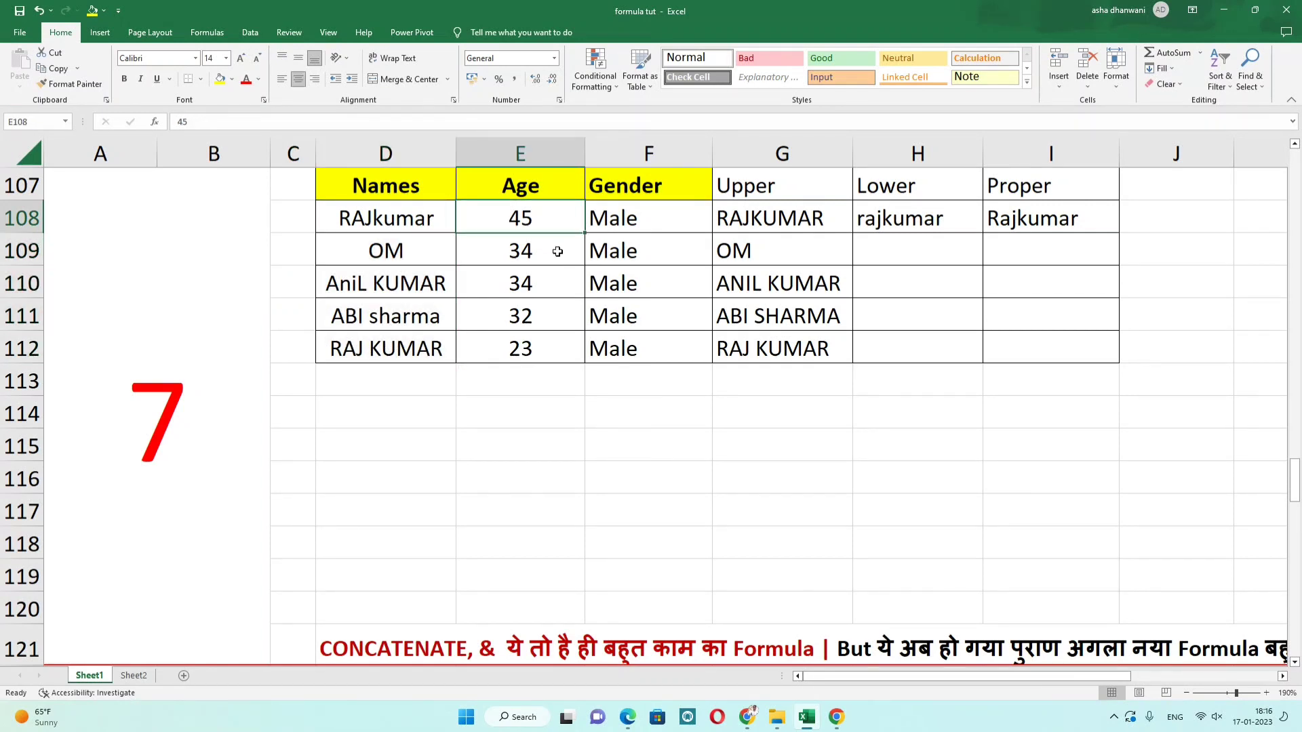
Clear the Upper results in G108:G112 and convert the first name to uppercase in G108 with =UPPER(D108).
key("ctrl+z")
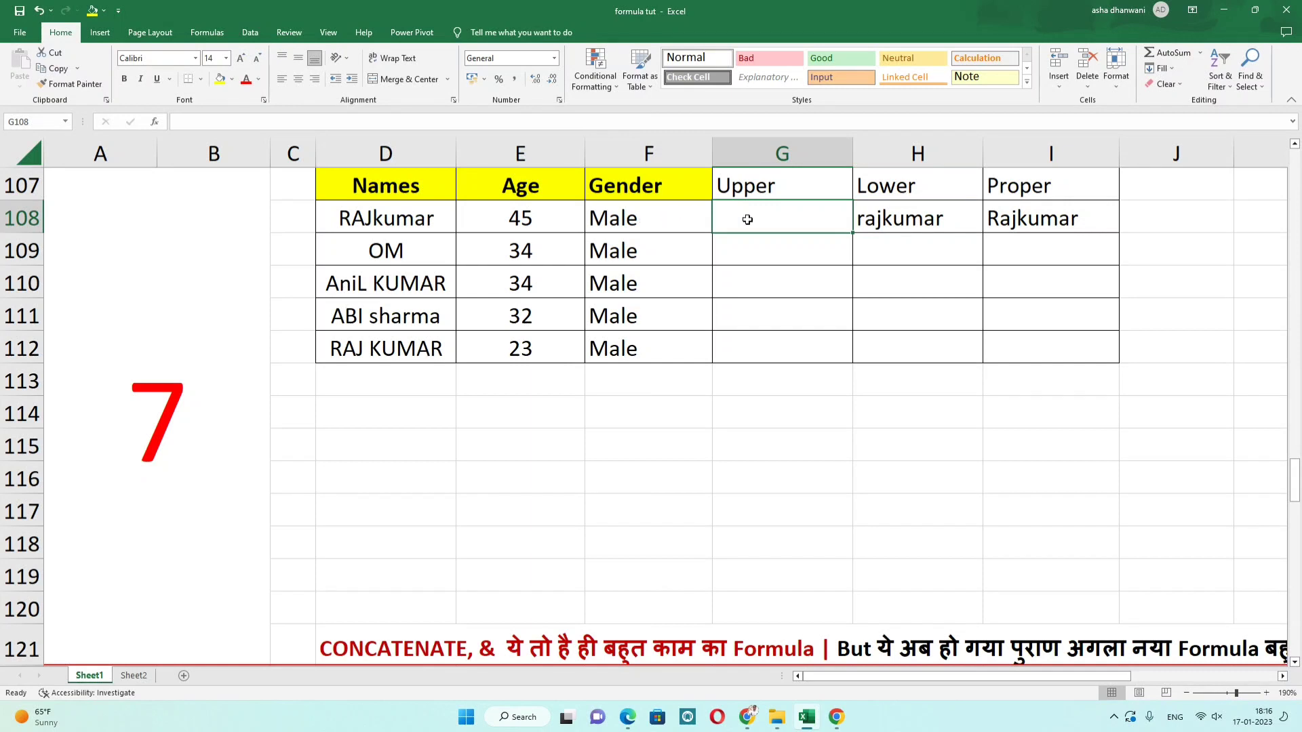
type("=uppde")
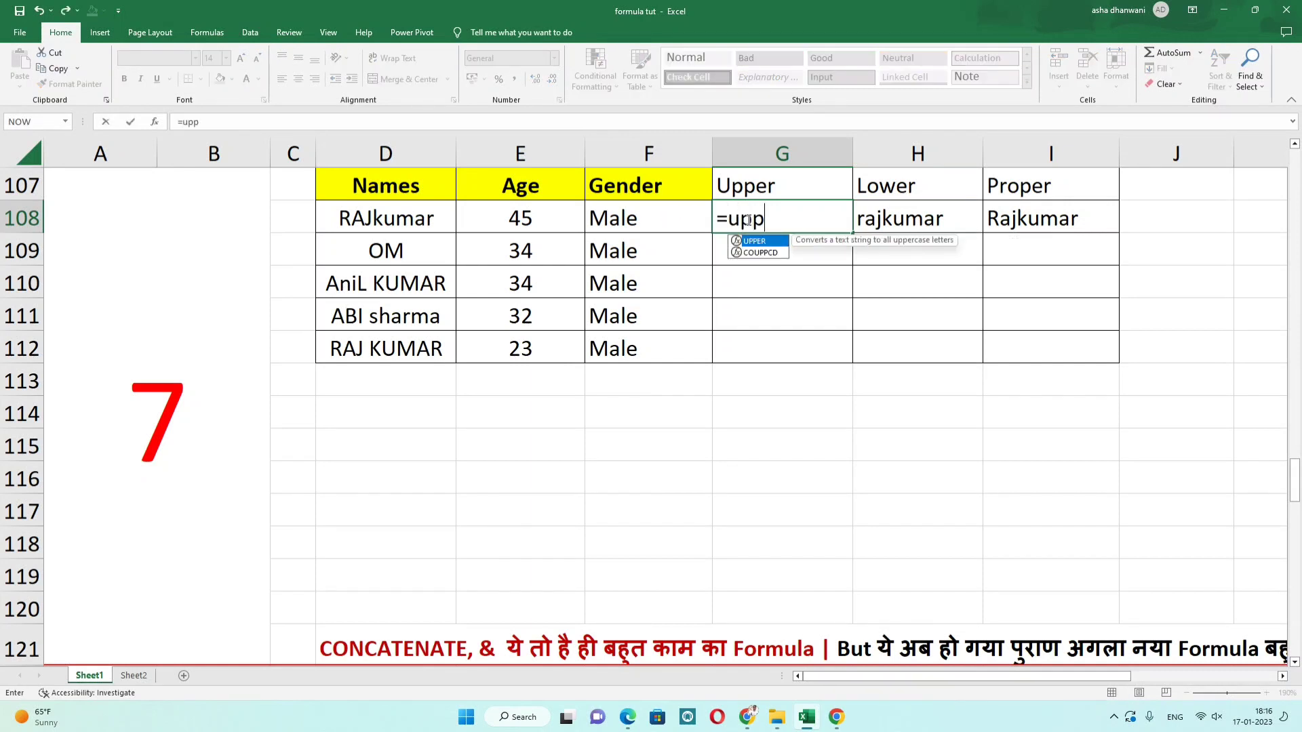
key("BackSpace")
key("BackSpace")
type("er(")
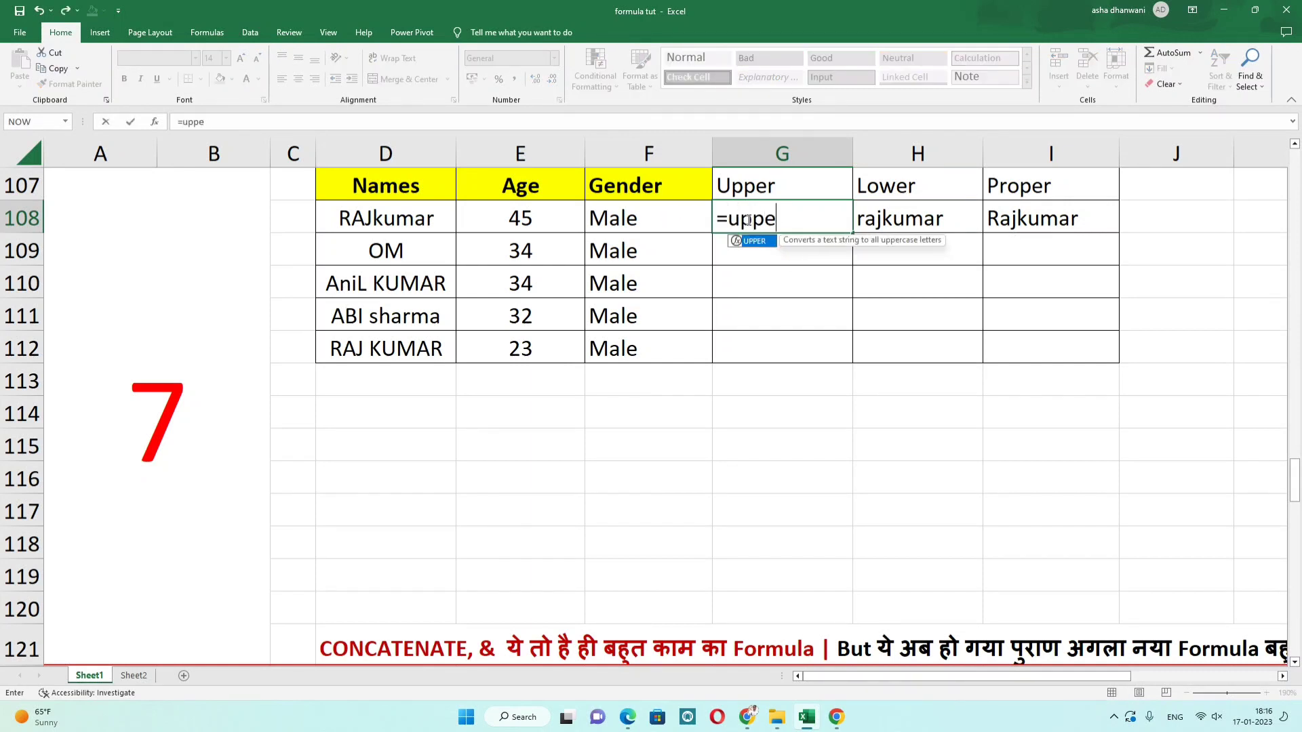
left_click(415, 226)
type(")")
key("Return")
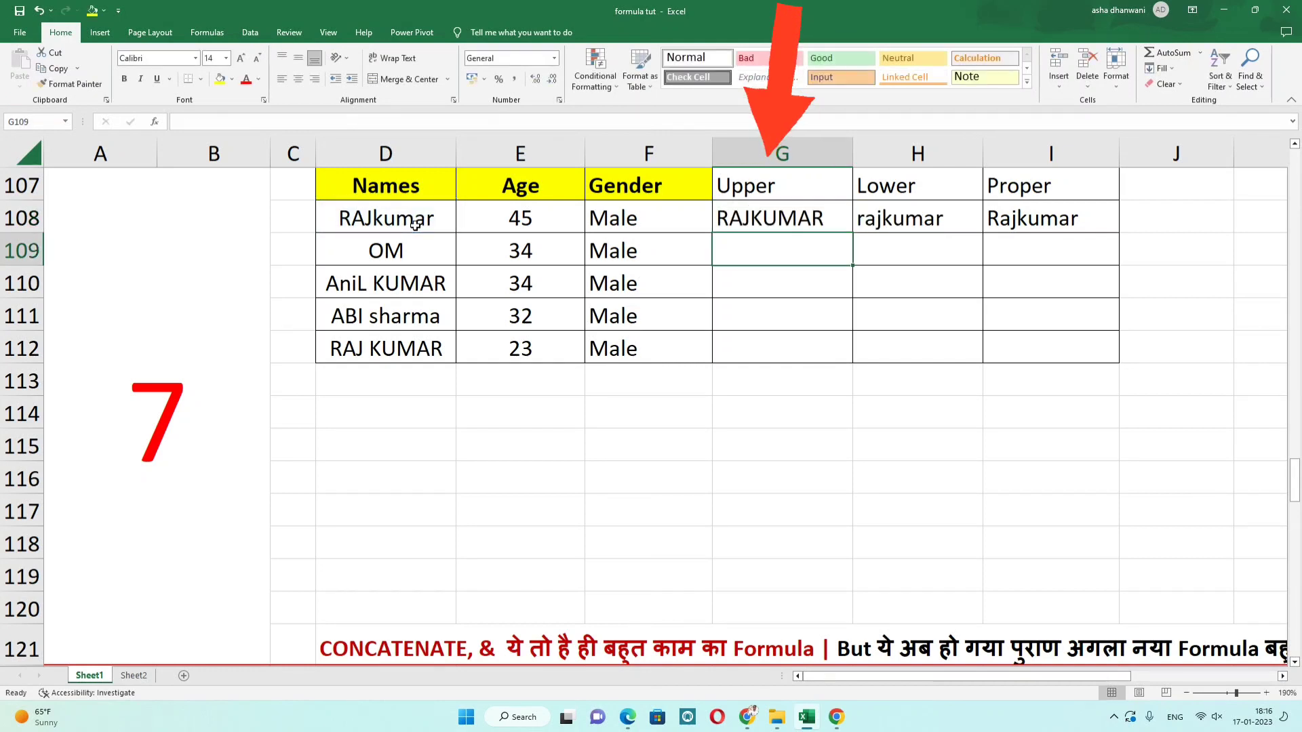
Fill the UPPER formula from G108 down to G112.
left_click(765, 215)
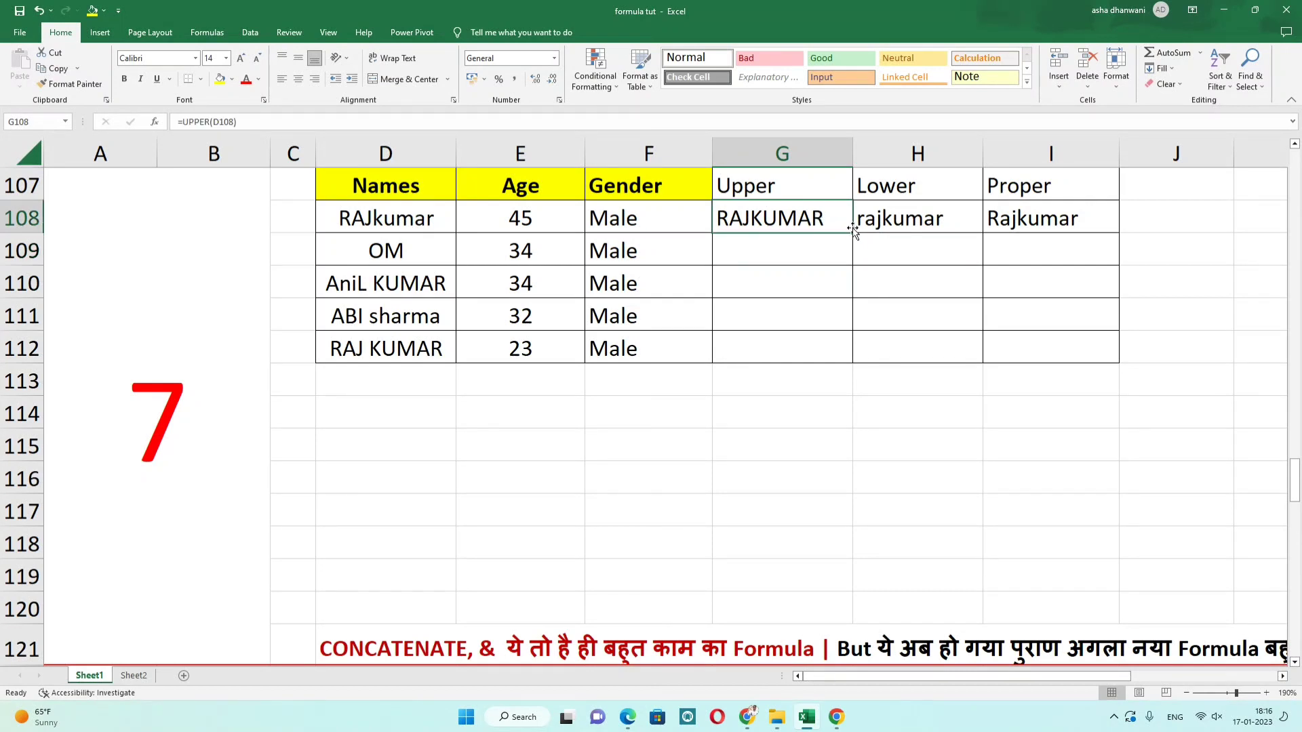
double_click(852, 232)
left_click(780, 310)
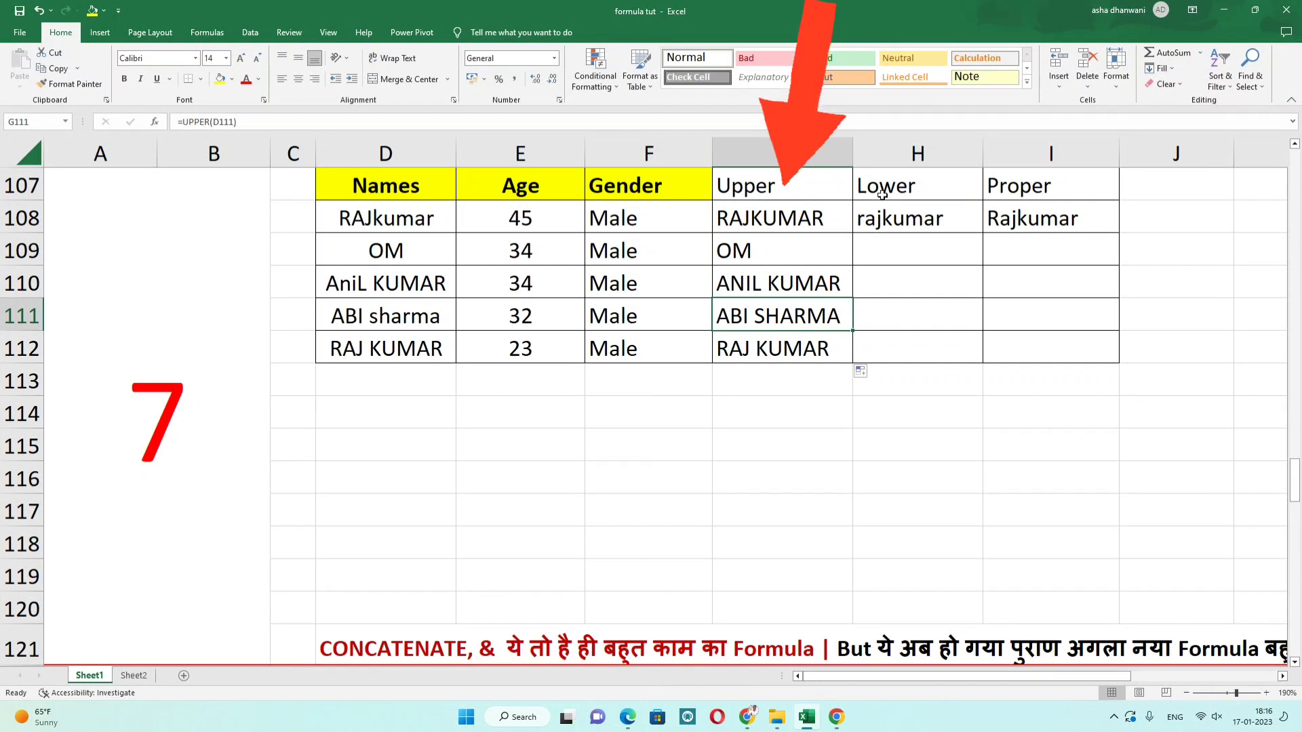
Convert the second name to lowercase in H109 with =LOWER(D109).
left_click(880, 237)
type("=")
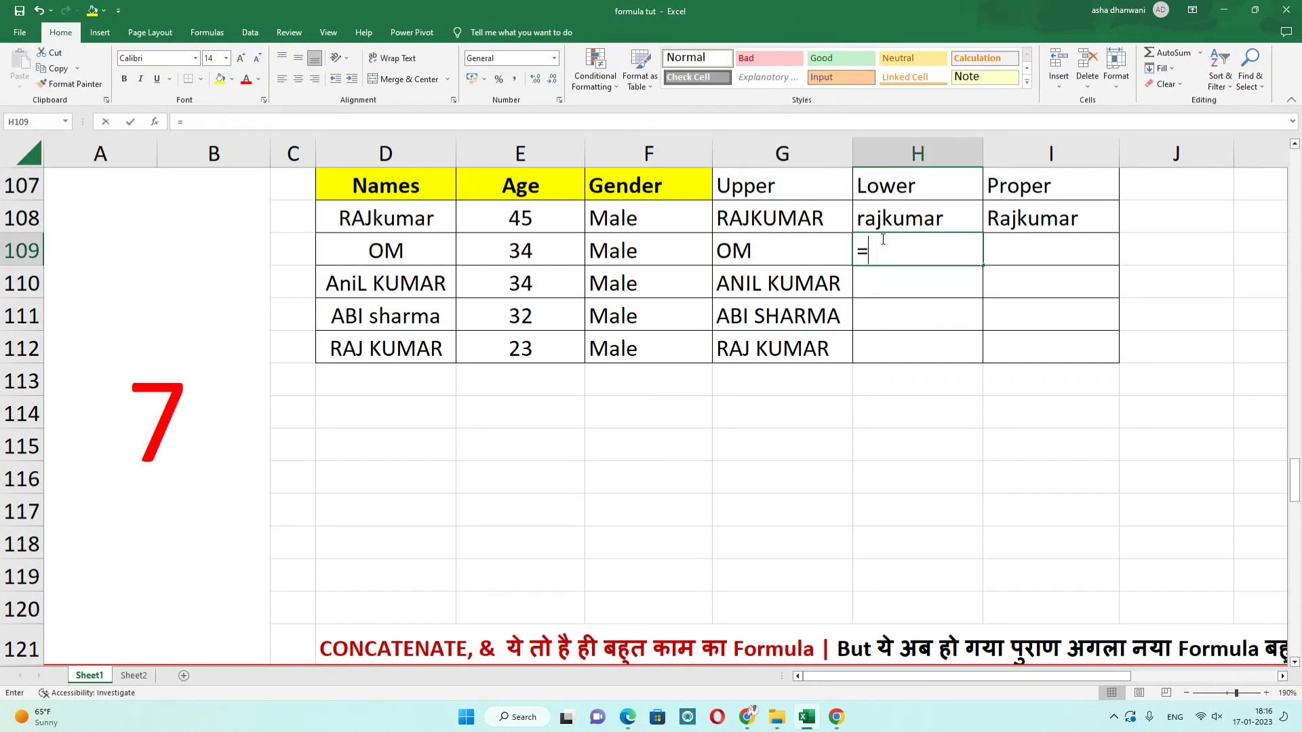
type("lowe")
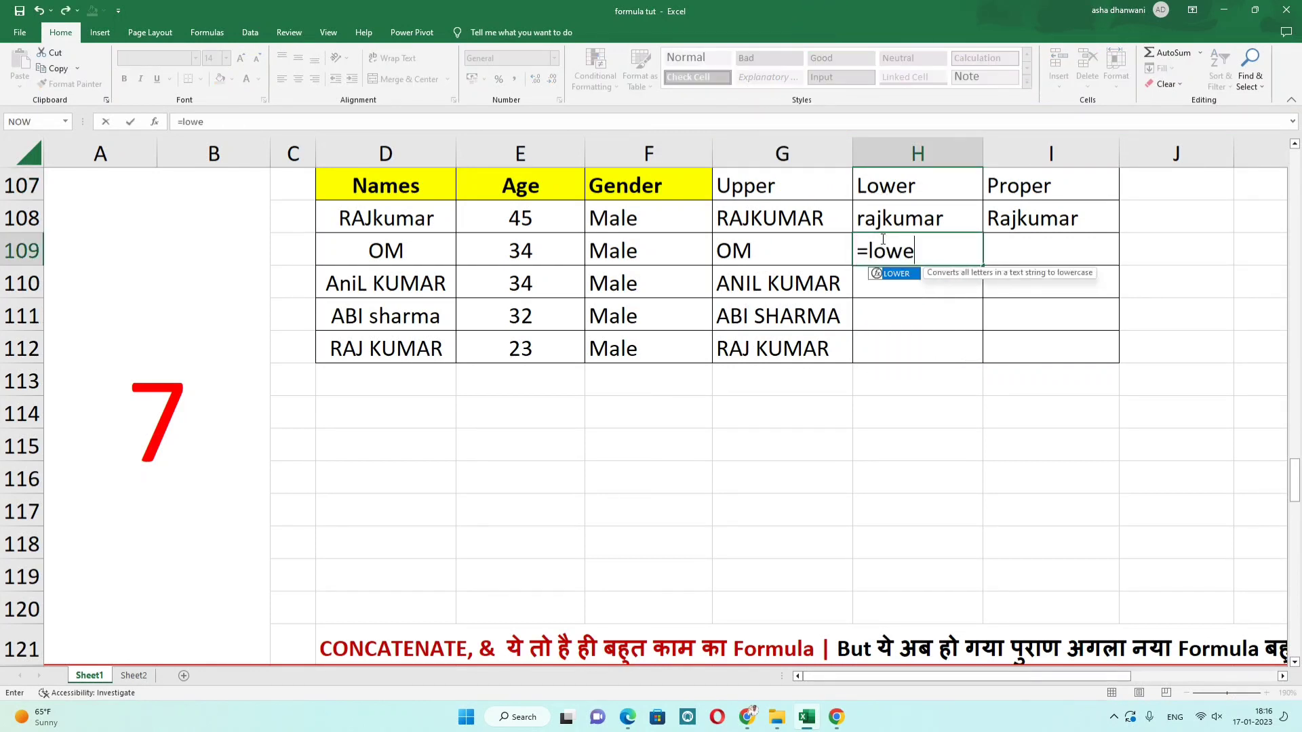
type("r(")
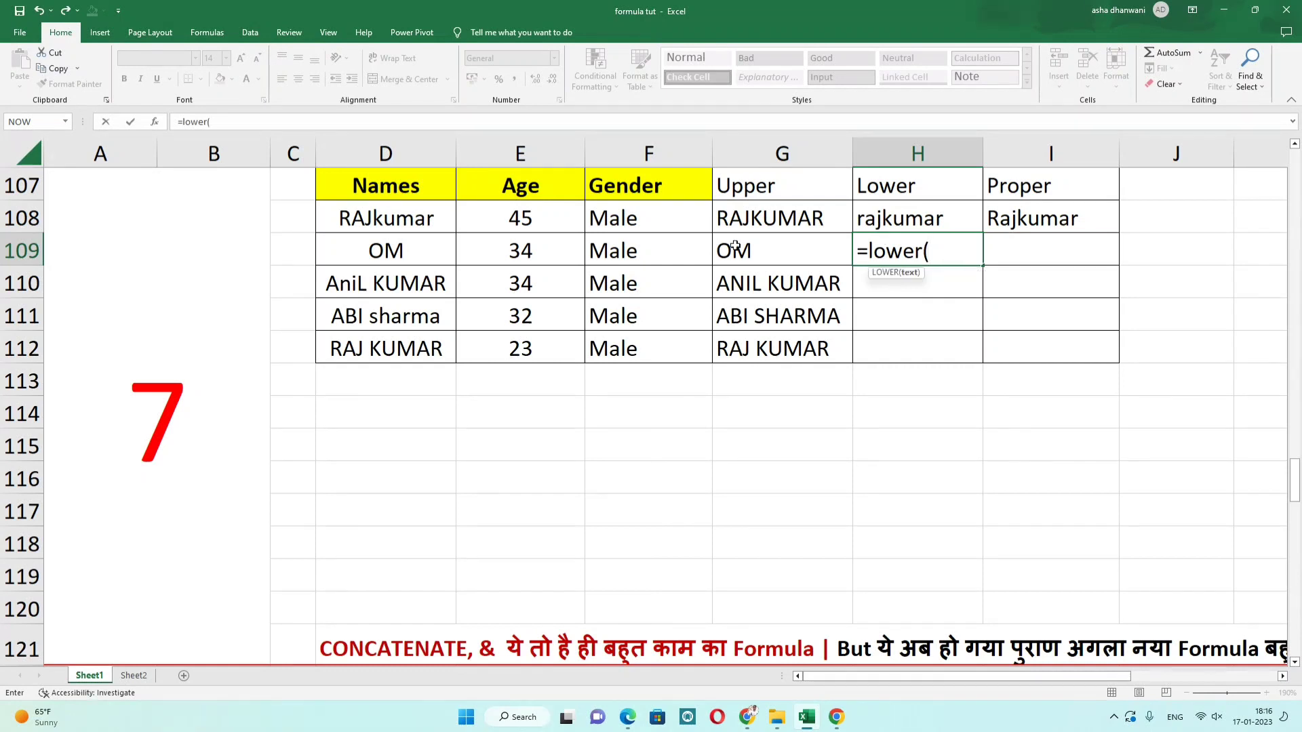
left_click(416, 248)
type(")")
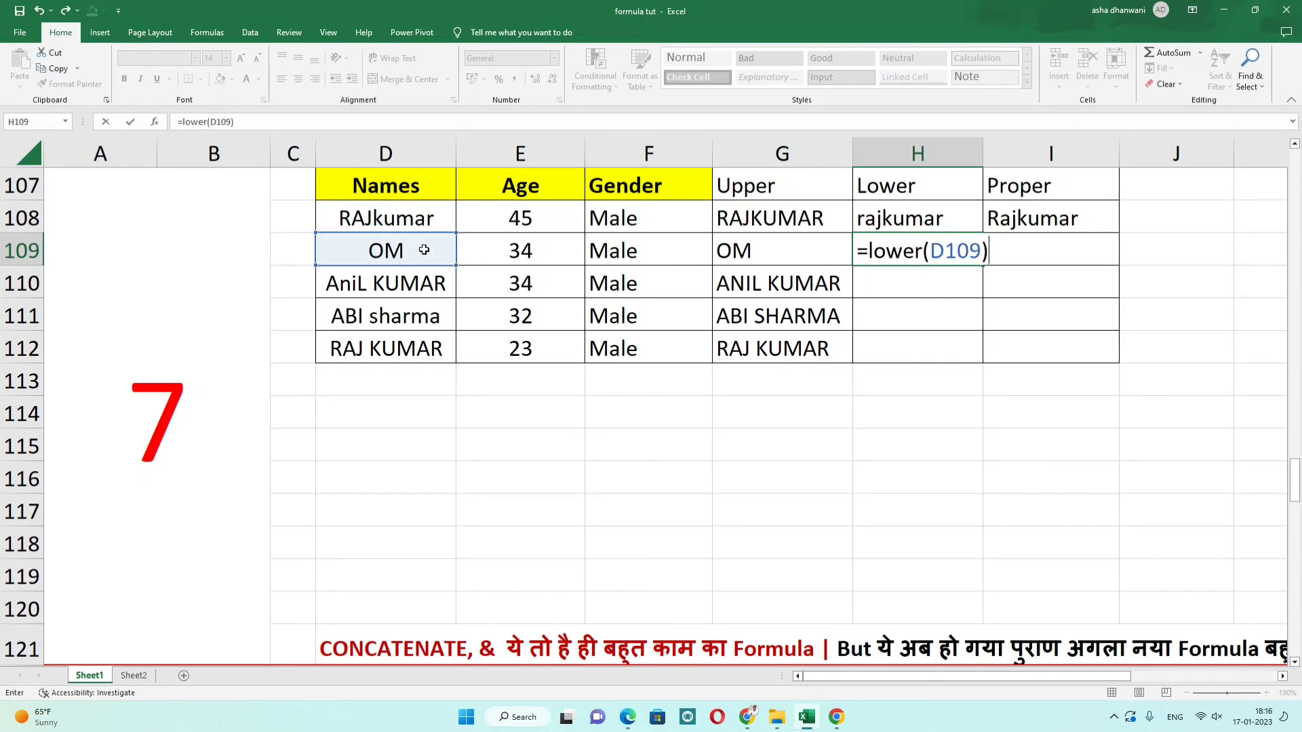
key("Return")
Fill the LOWER formula from H109 down to H112 and compare the results with the original names.
left_click(349, 253)
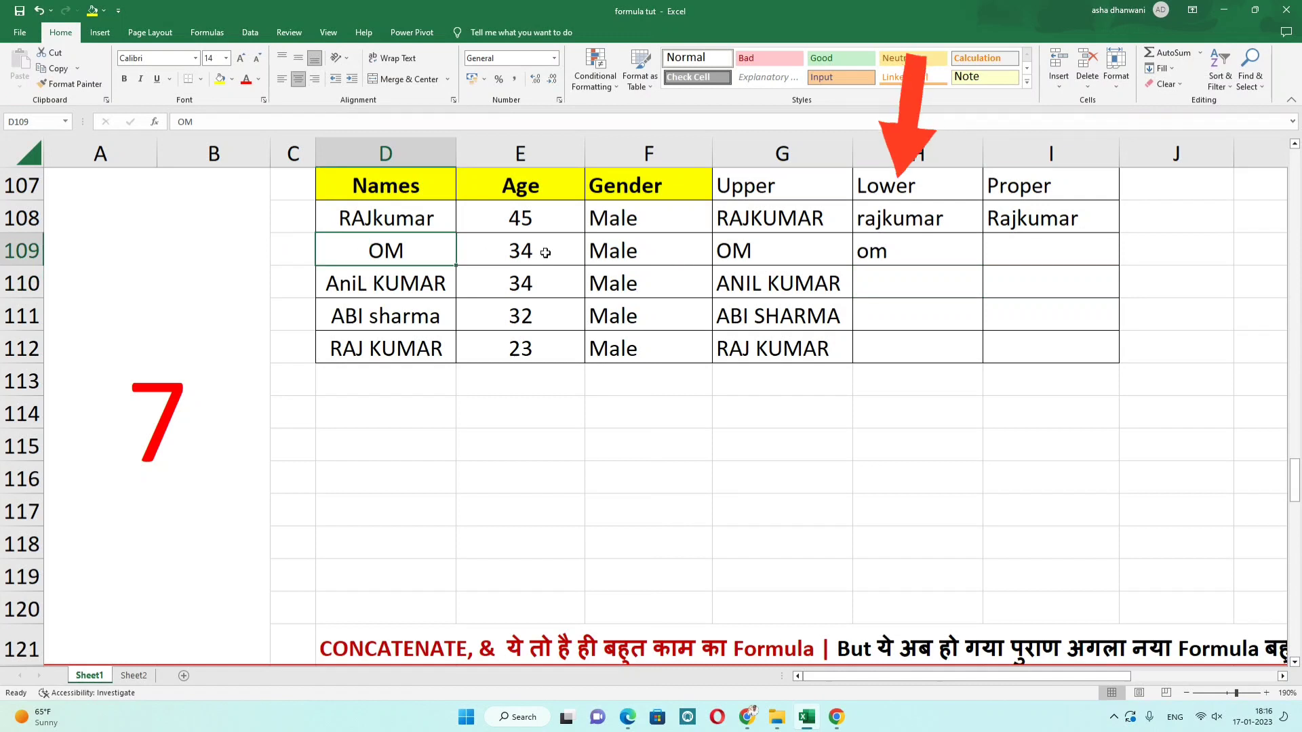
left_click(938, 257)
double_click(982, 266)
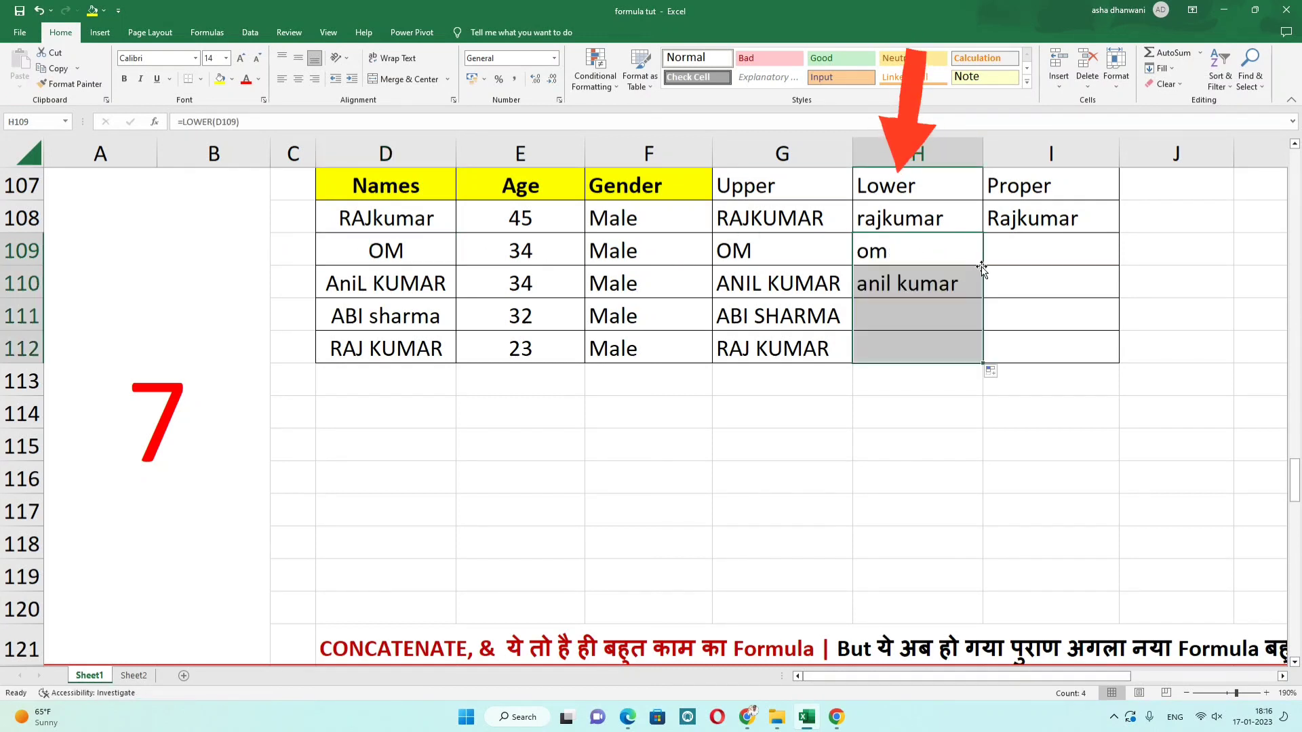
left_click(910, 320)
left_click(393, 319)
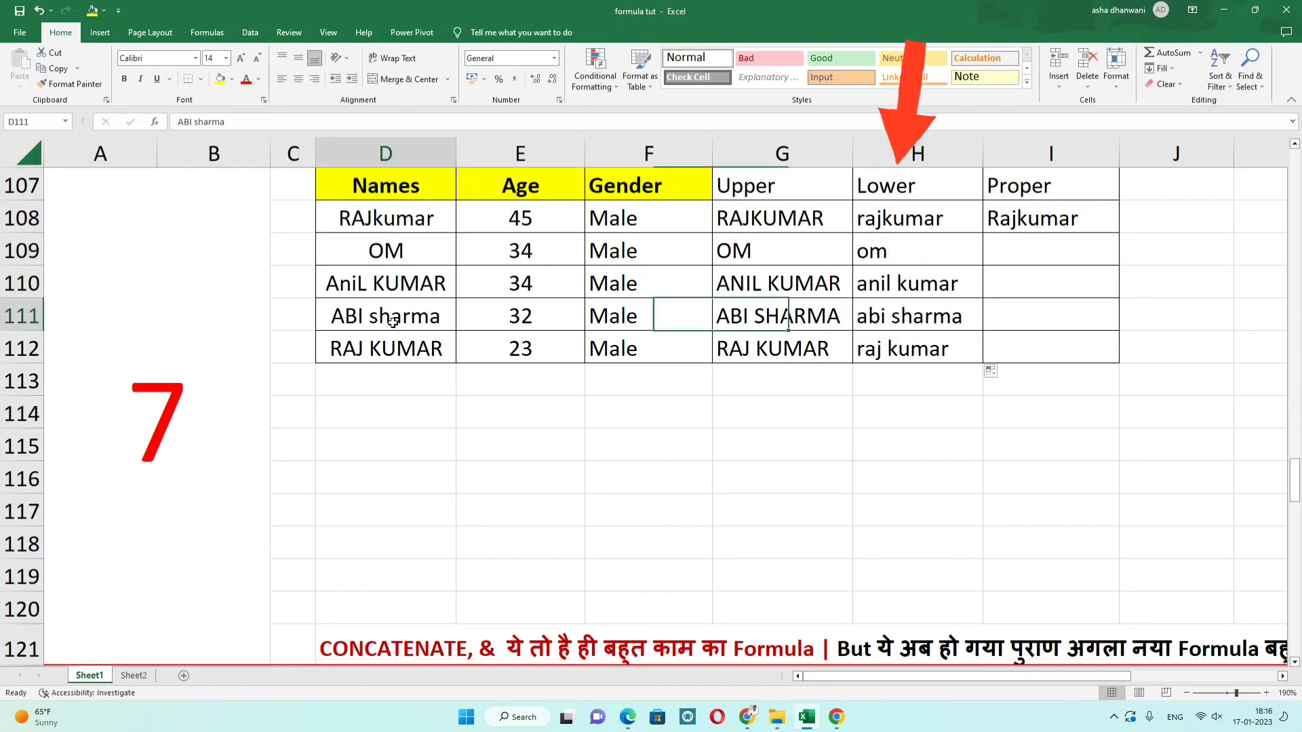
left_click(374, 353)
left_click(877, 351)
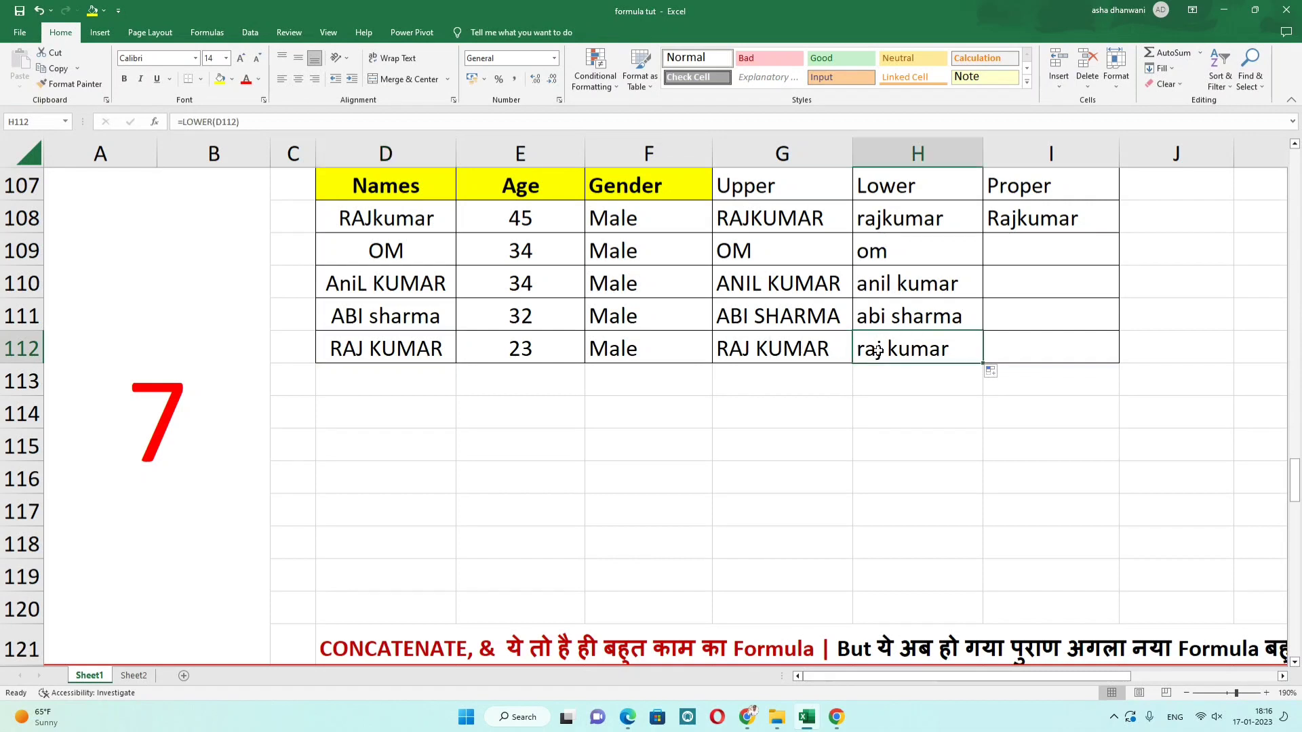
Review the mixed-case names in D110:D112 and convert the second name to proper case in I109 with =PROPER(D109).
left_click(1003, 245)
left_click(1015, 188)
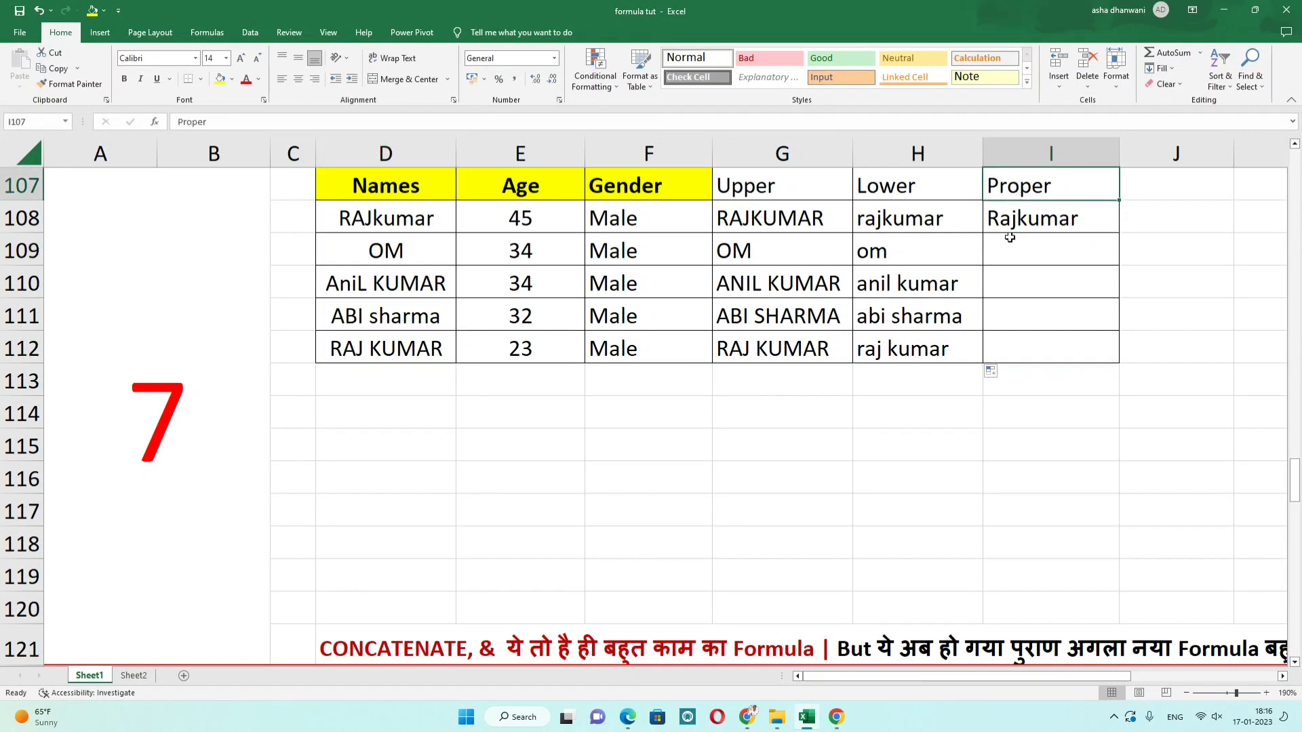
left_click(985, 254)
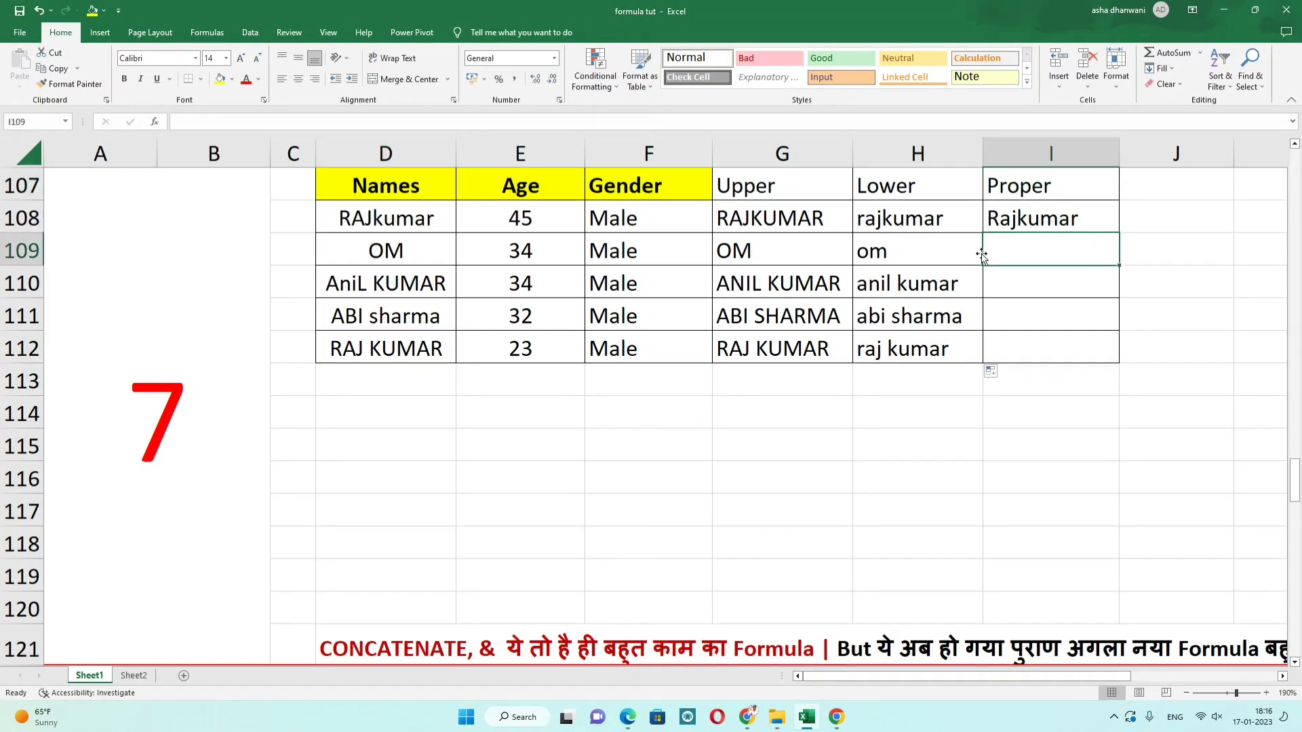
left_click(354, 289)
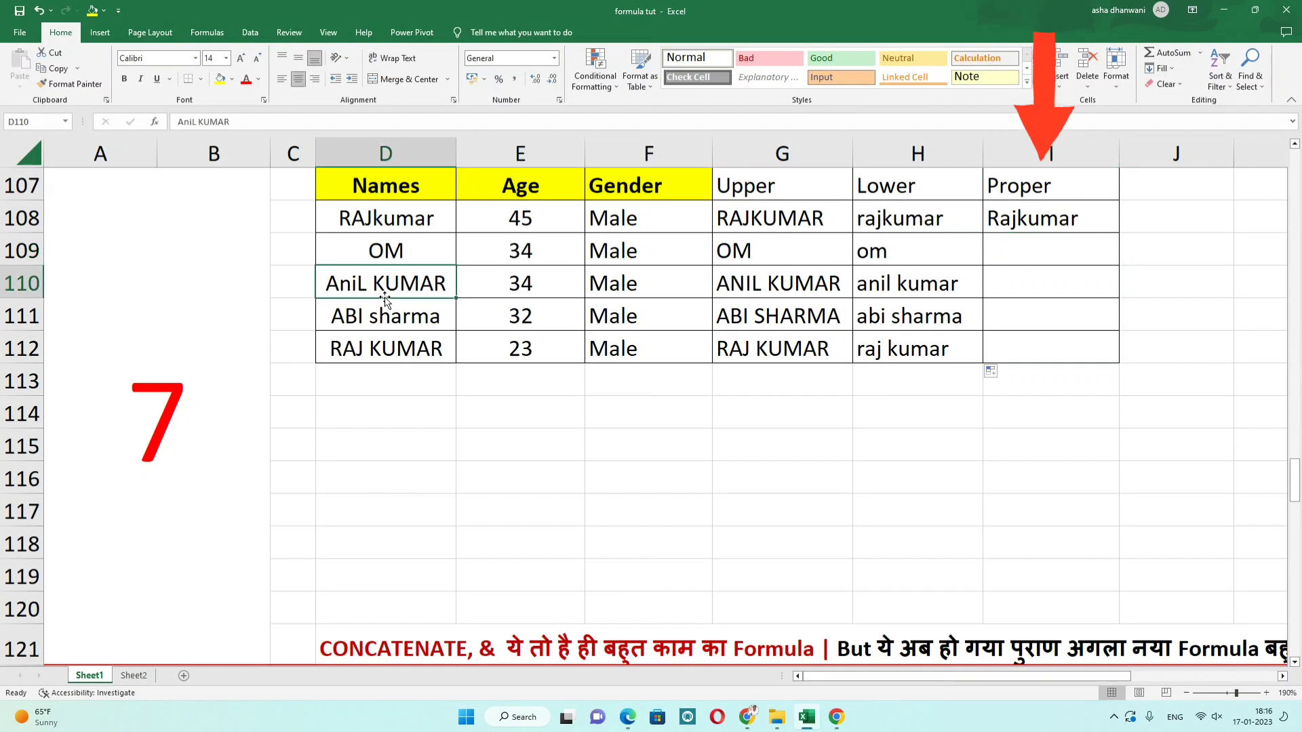
left_click(360, 318)
left_click(382, 353)
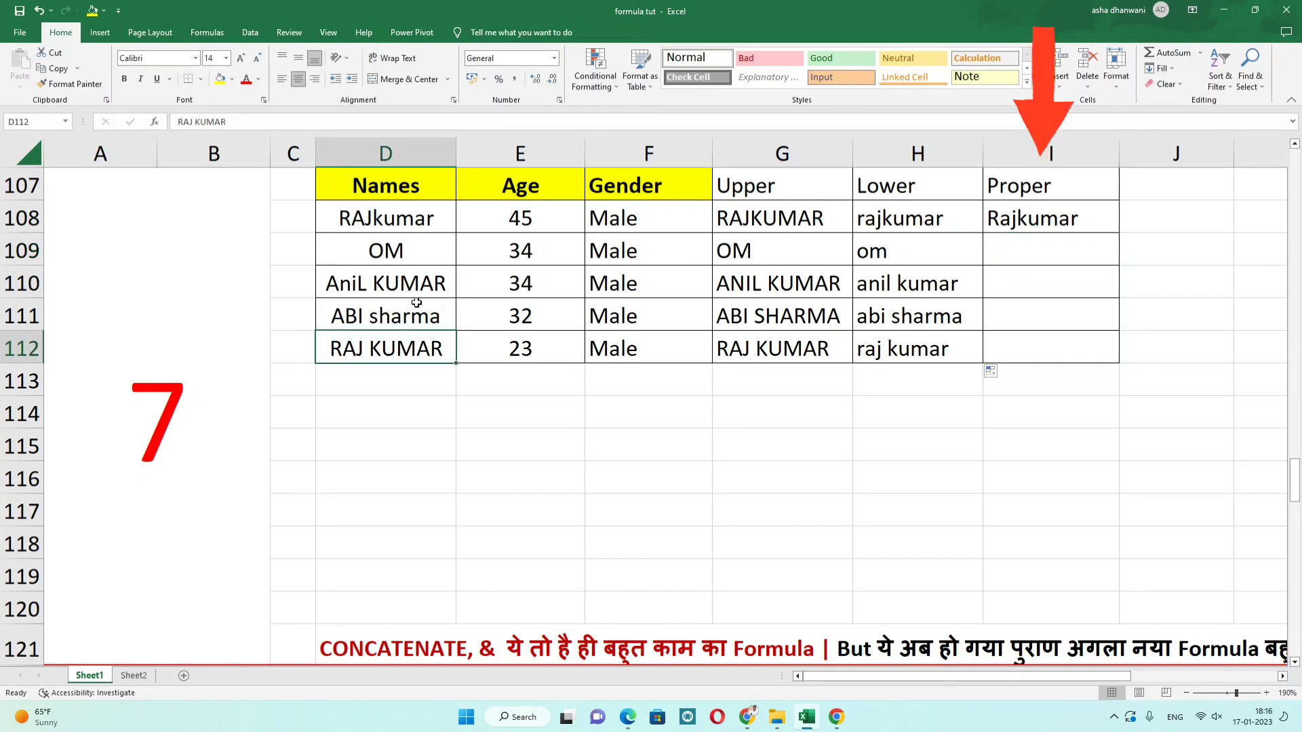
left_click(1029, 250)
type("=")
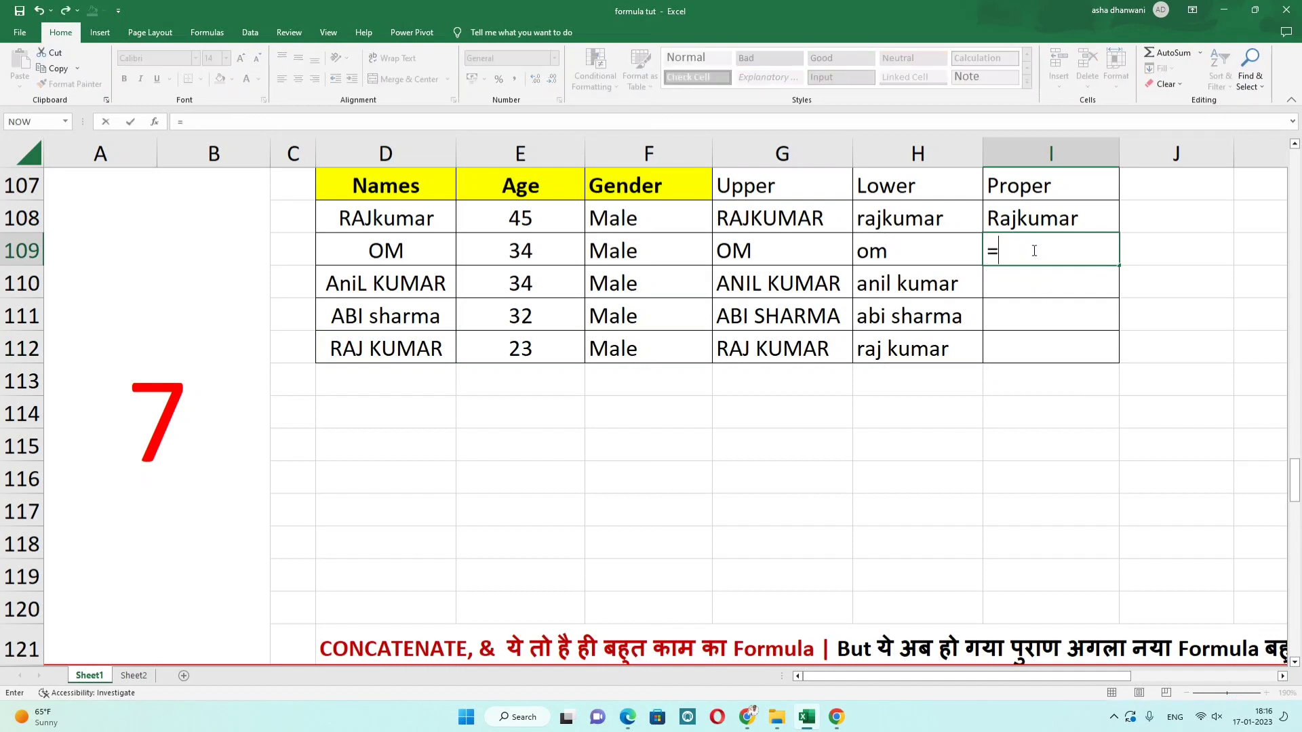
type("proper(")
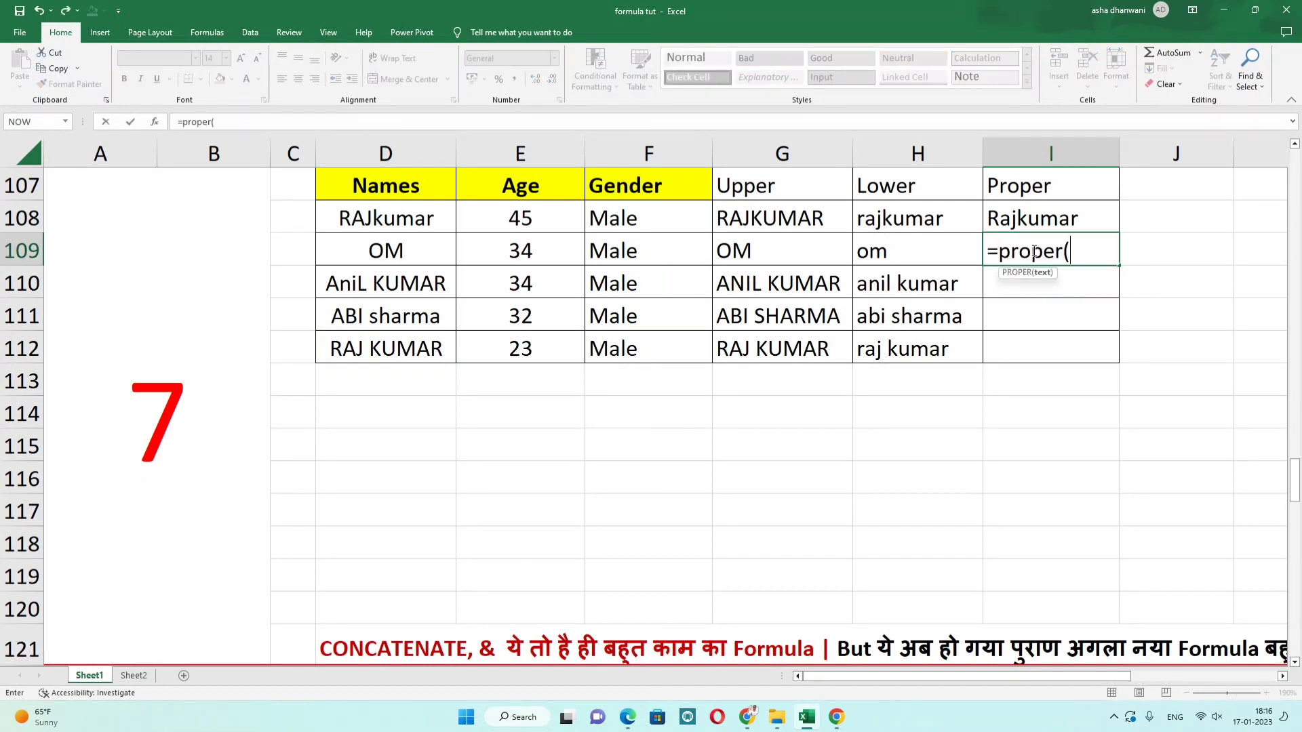
left_click(402, 253)
type(")")
key("Return")
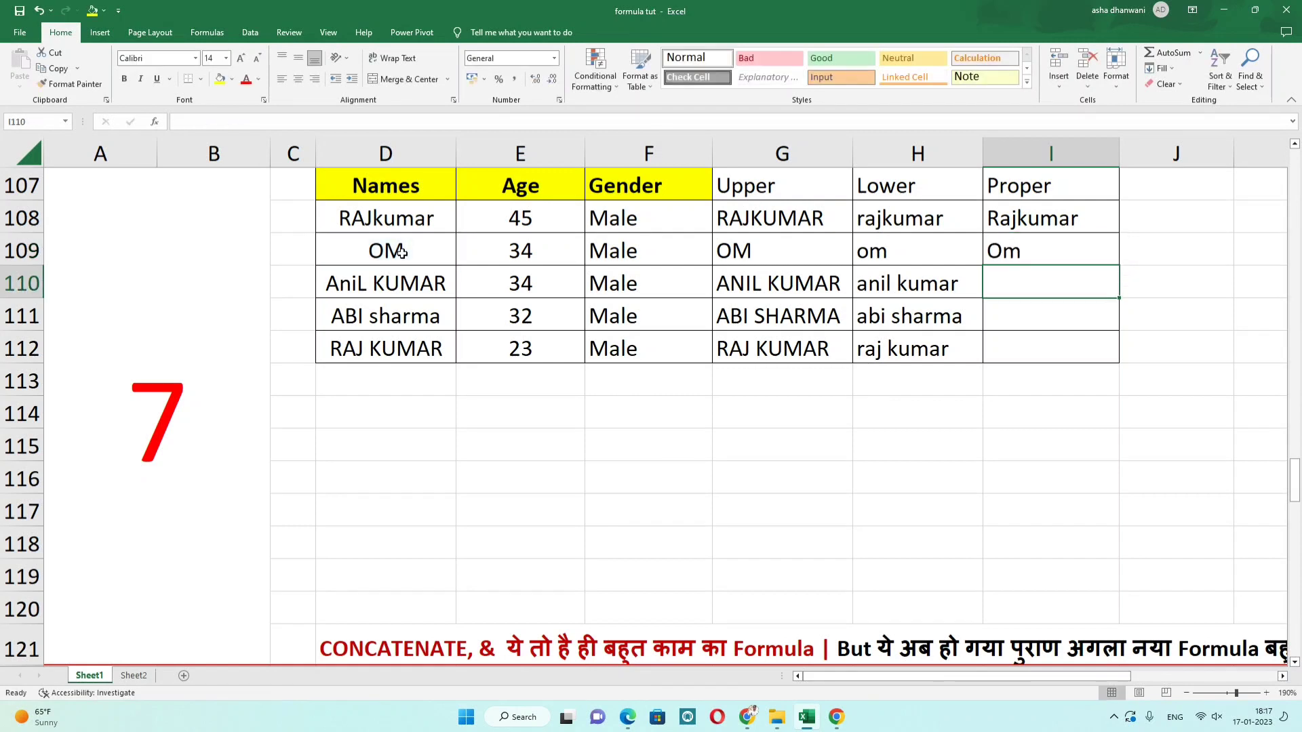
Fill the PROPER formula from I109 down to I112 and compare the results with the original names.
double_click(1030, 252)
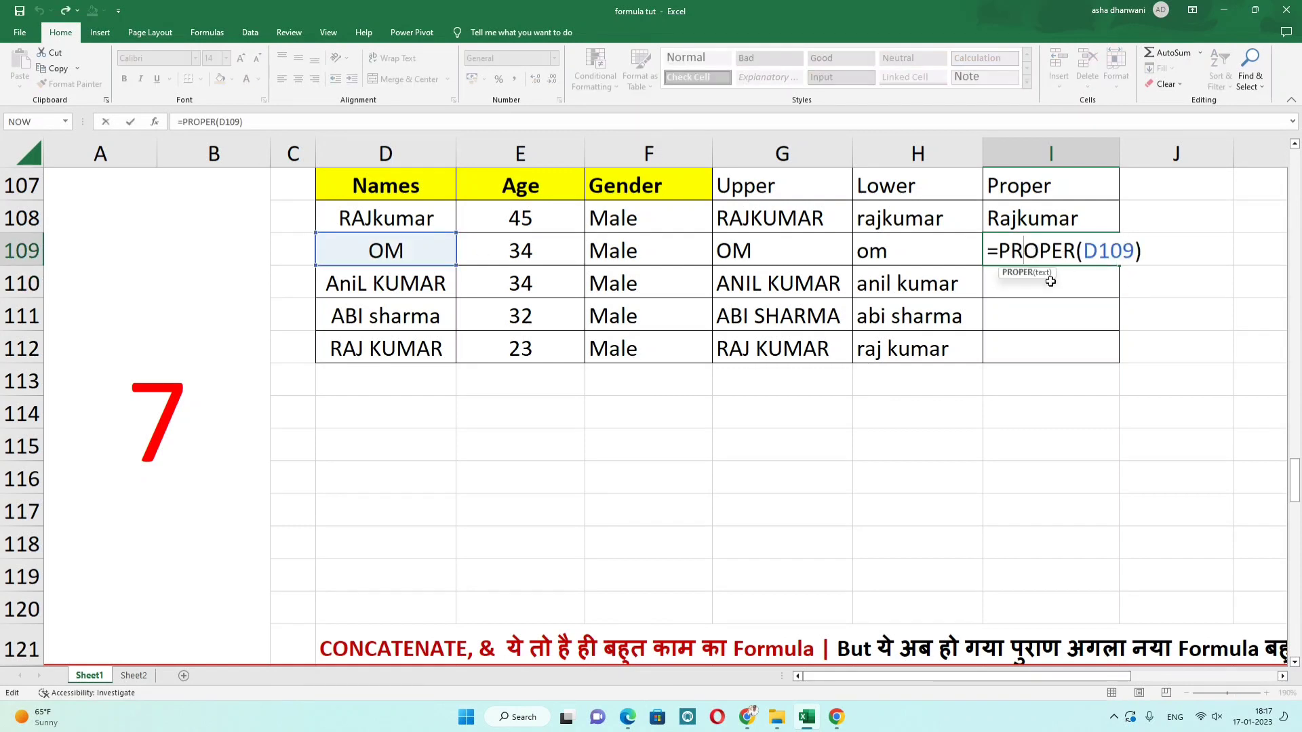
key("Return")
left_click(1087, 259)
double_click(1120, 266)
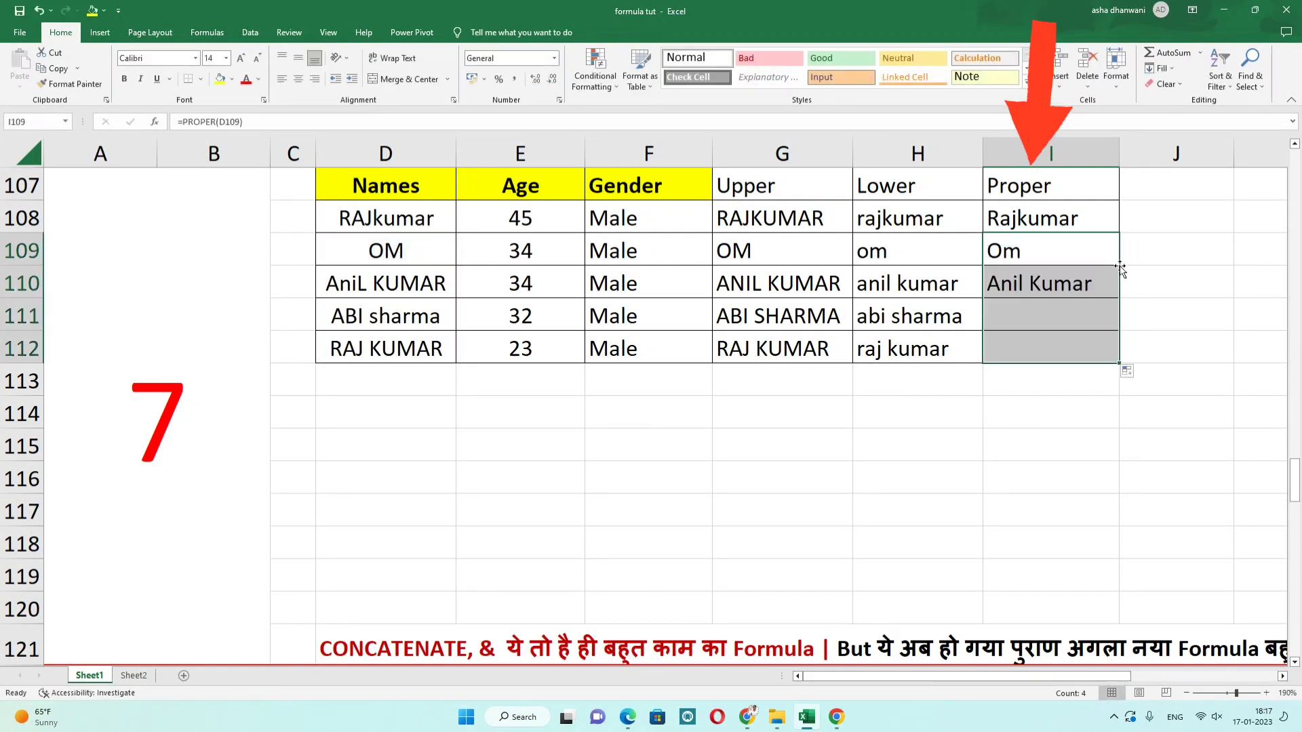
left_click(1064, 286)
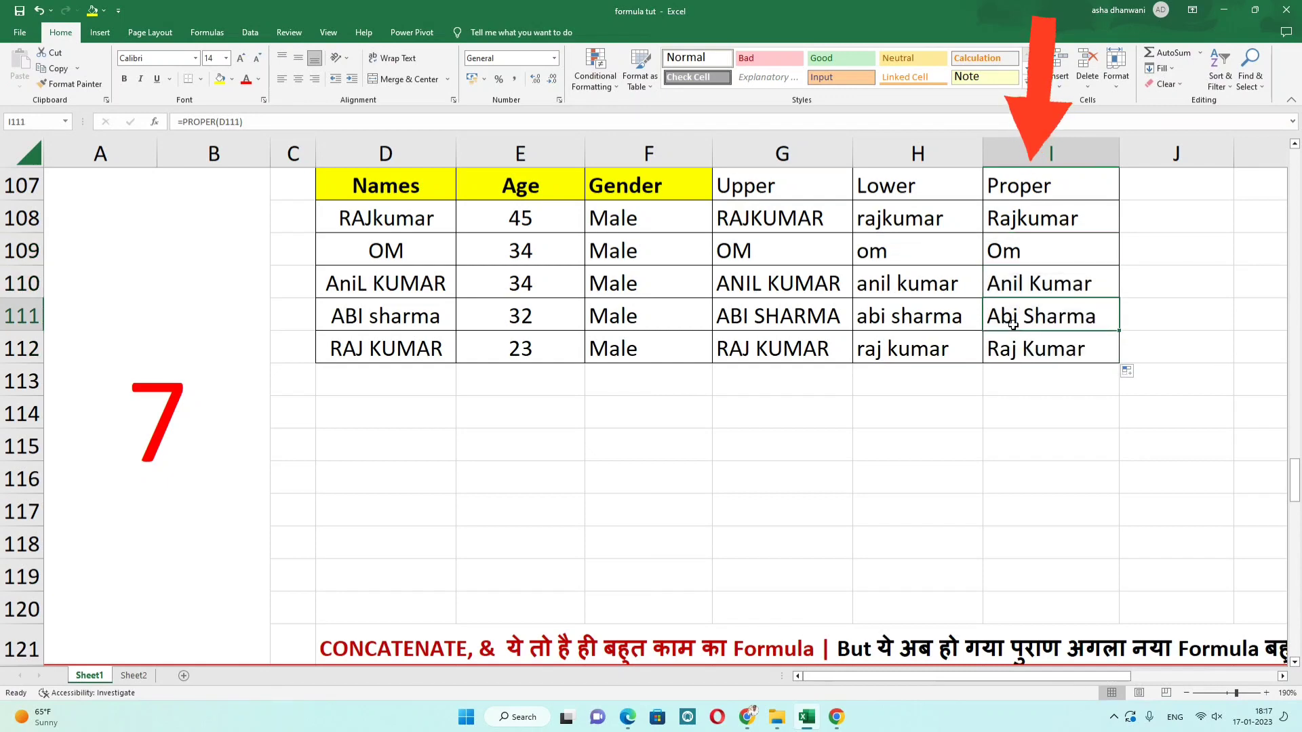
left_click(421, 290)
left_click(993, 287)
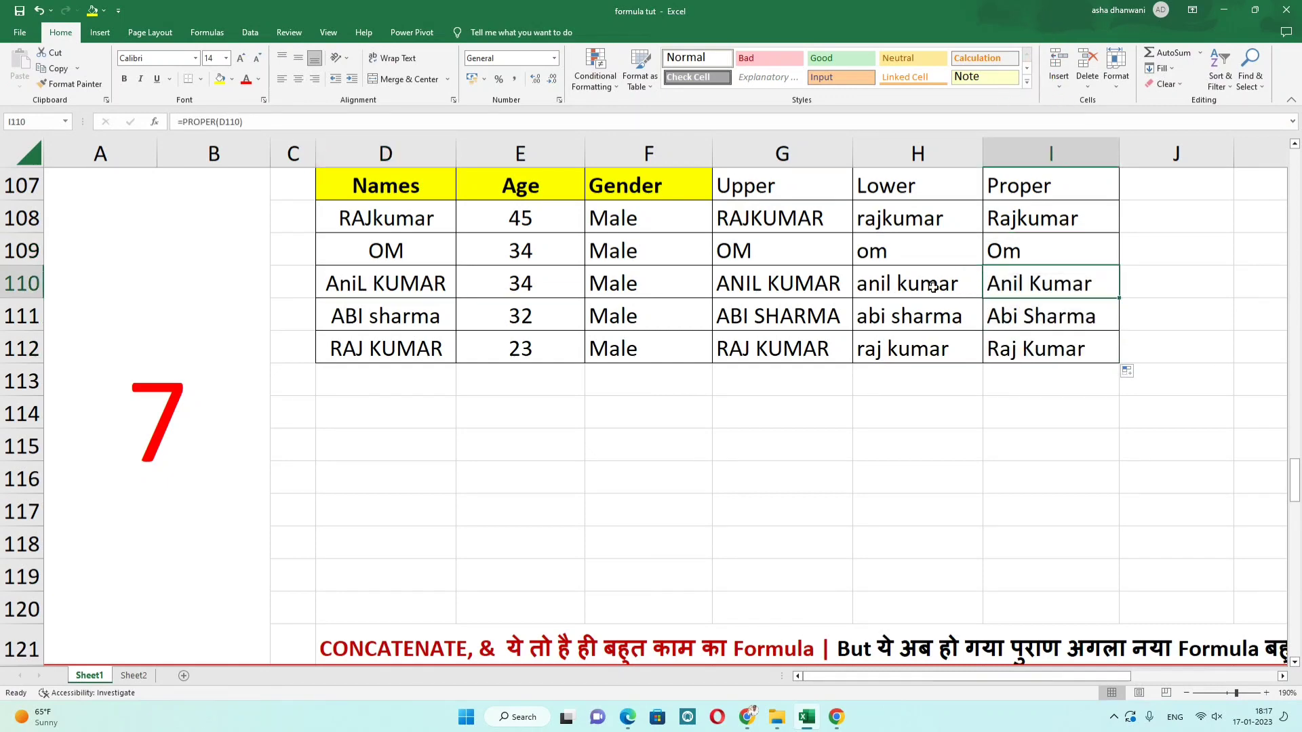
Review the Names table in section 8, covering the First, Middle and Last columns for rows 124 to 128.
scroll(461, 380, "down", 5)
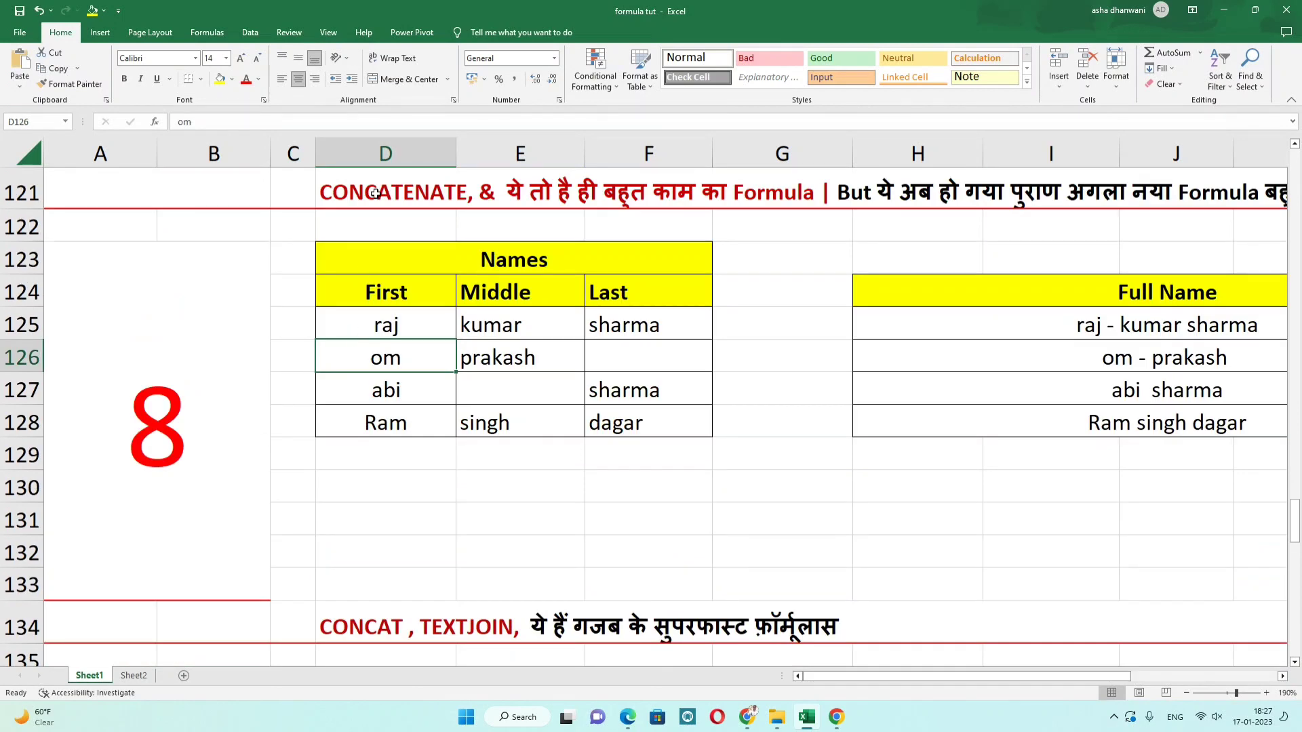
left_click(375, 193)
left_click(639, 393)
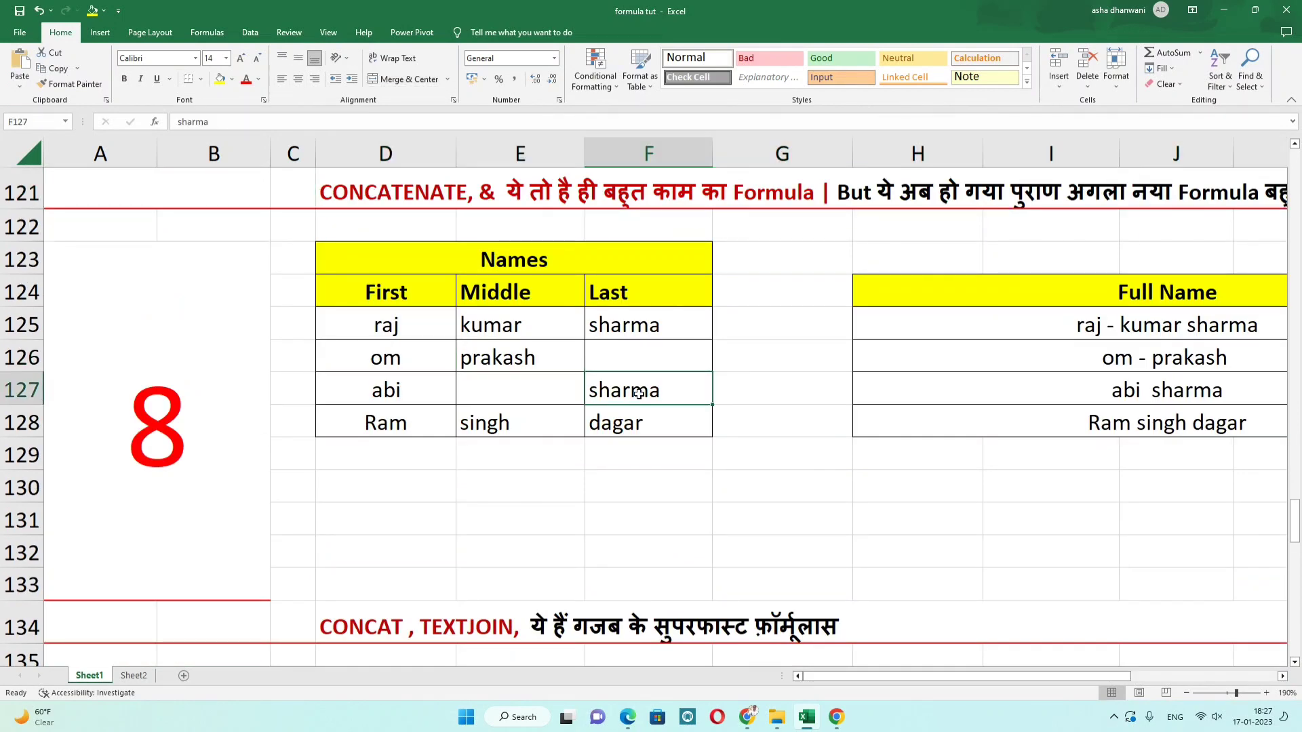
left_click(386, 329)
left_click(486, 329)
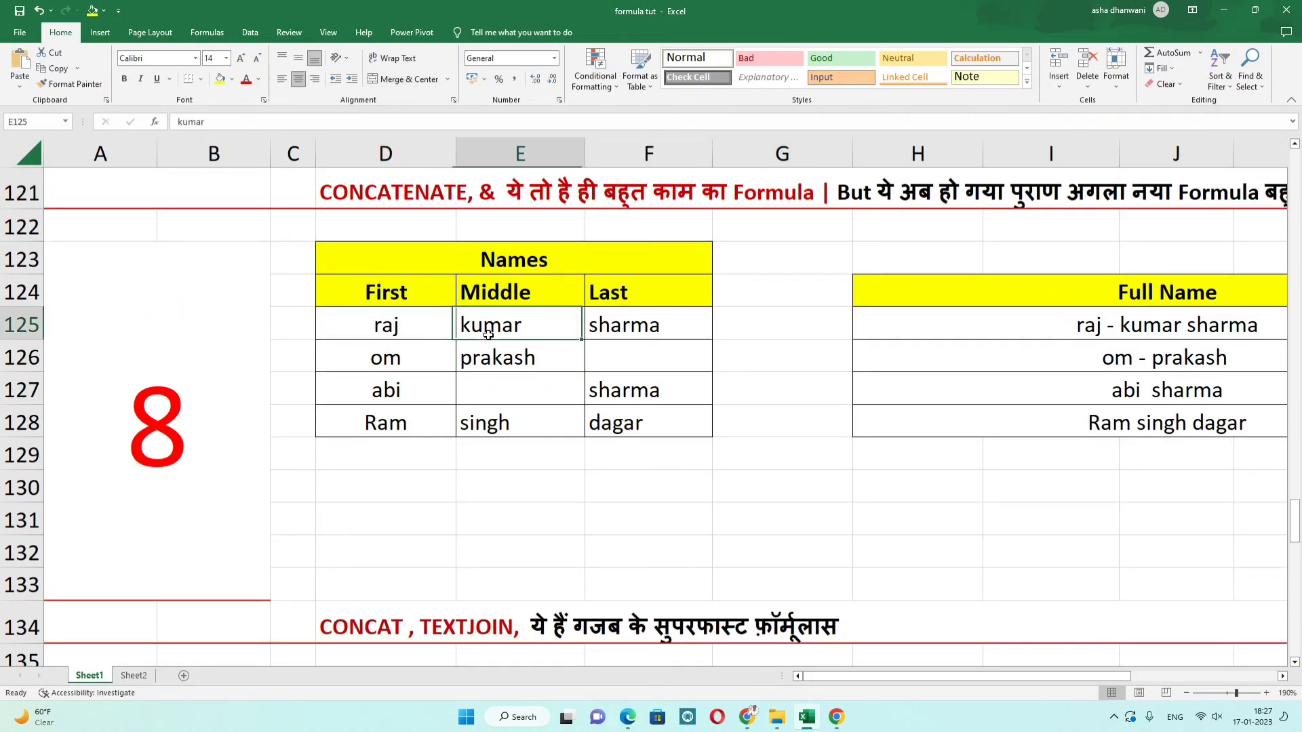
left_click(589, 327)
left_click_drag(415, 300, 393, 423)
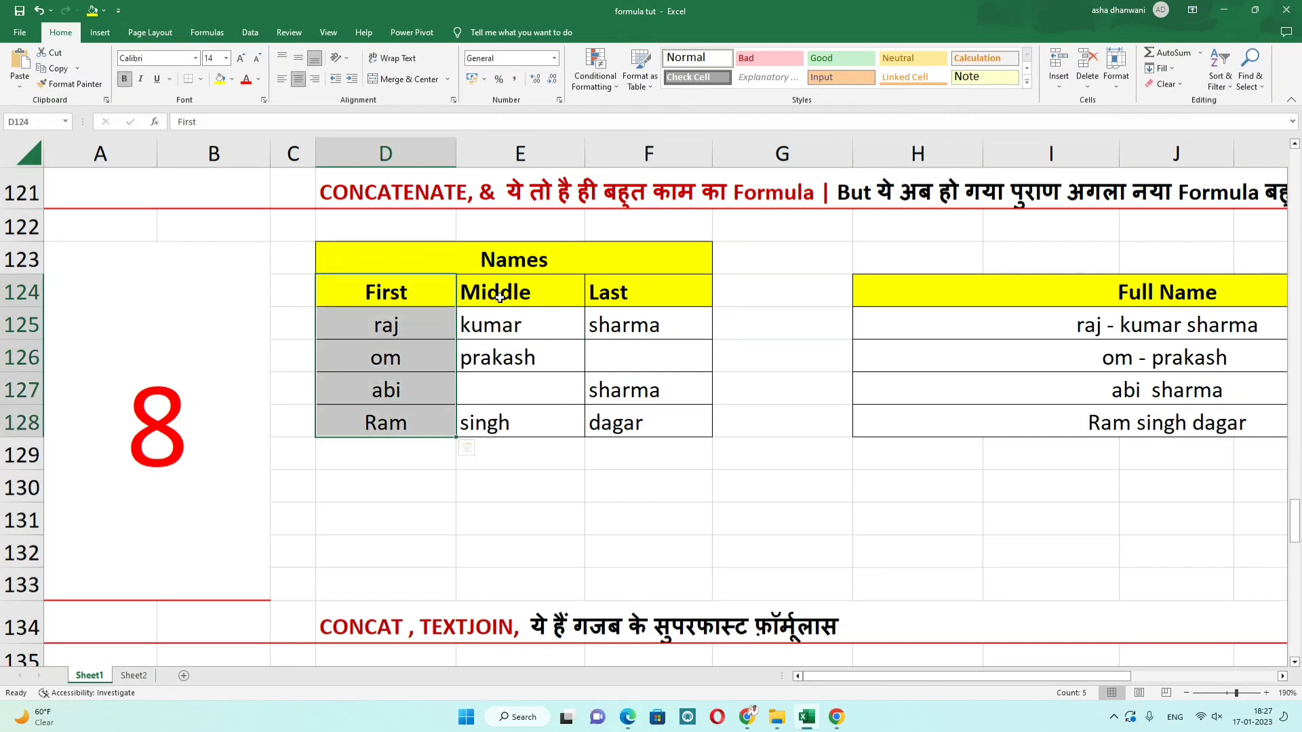
left_click_drag(485, 293, 475, 434)
left_click_drag(611, 293, 654, 440)
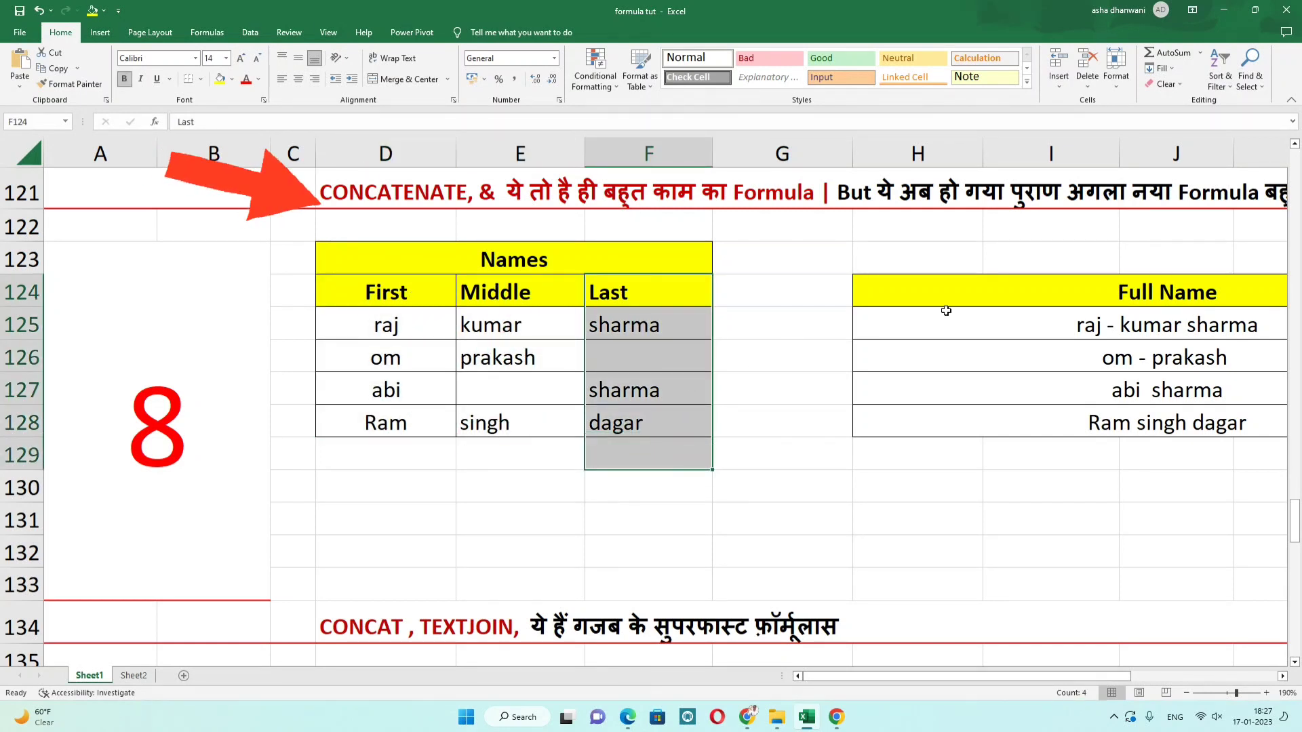
Examine the CONCATENATE formula in H125 and the ampersand formula in H128, including its cell references and space separators.
left_click(909, 320)
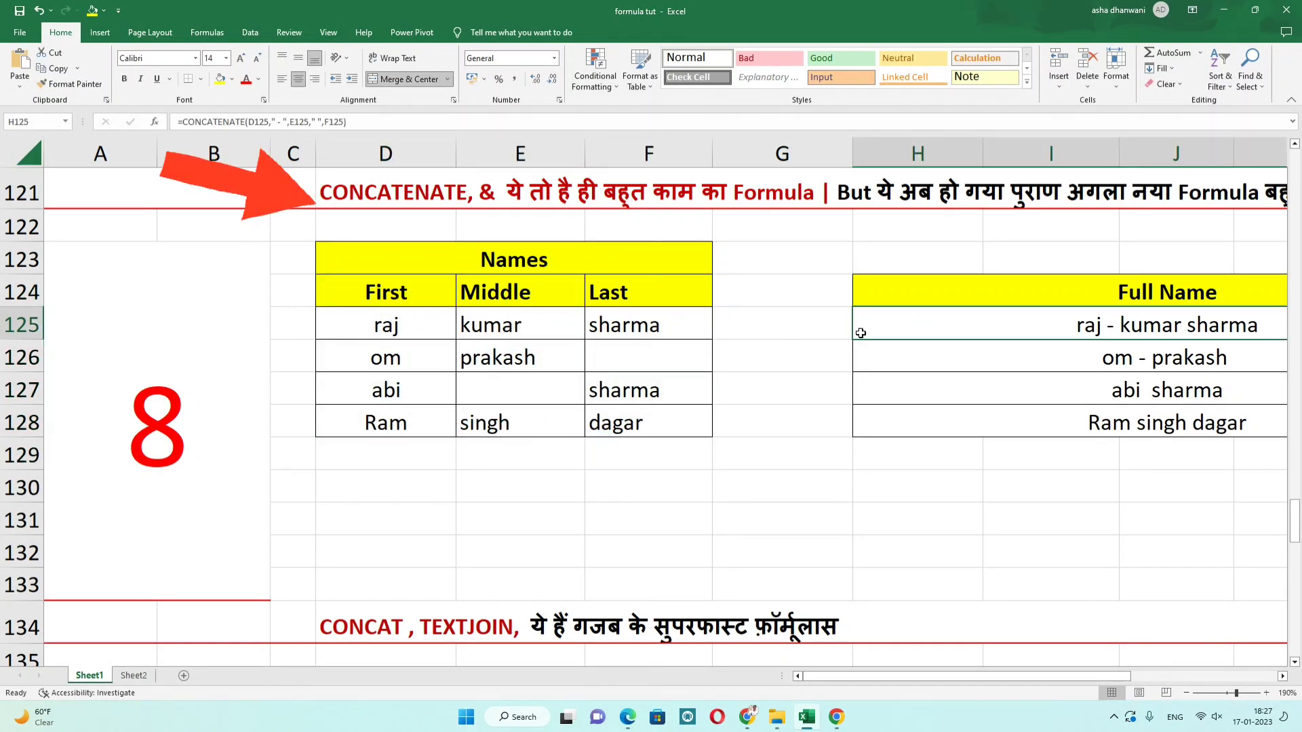
left_click_drag(445, 436, 619, 427)
left_click(620, 461)
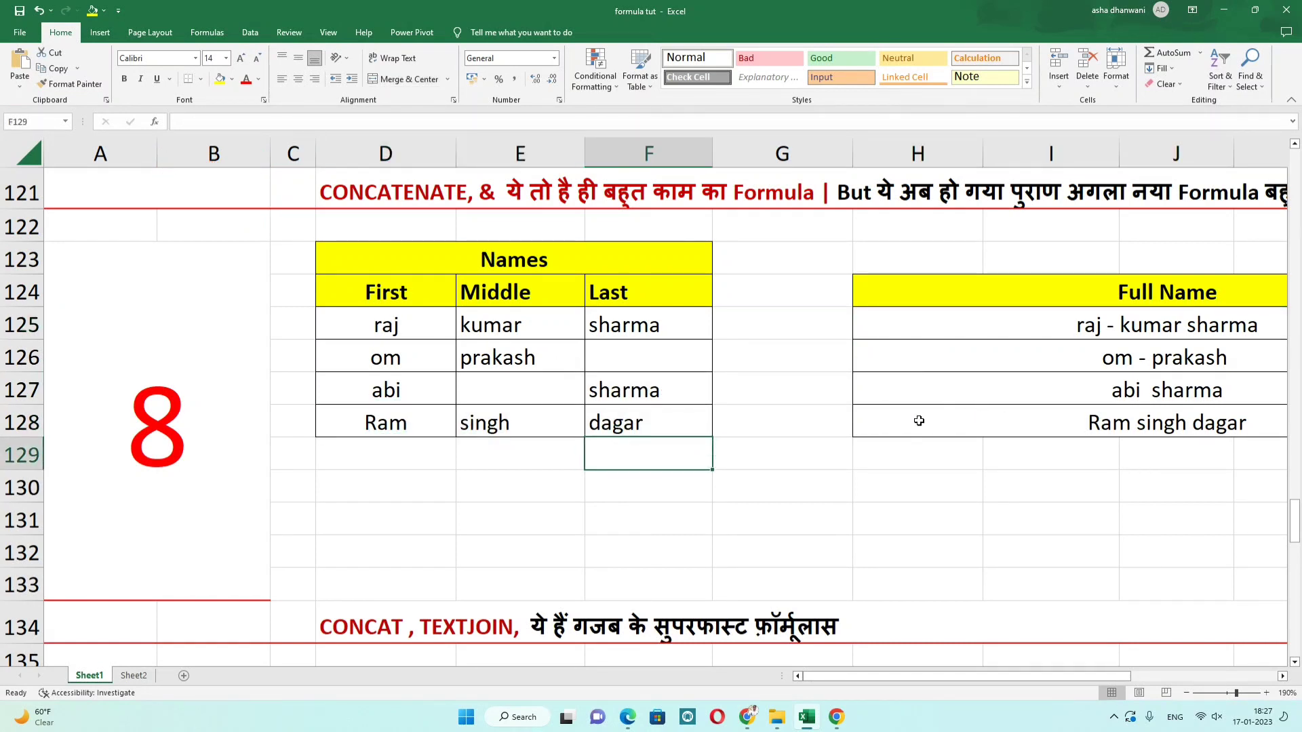
double_click(919, 421)
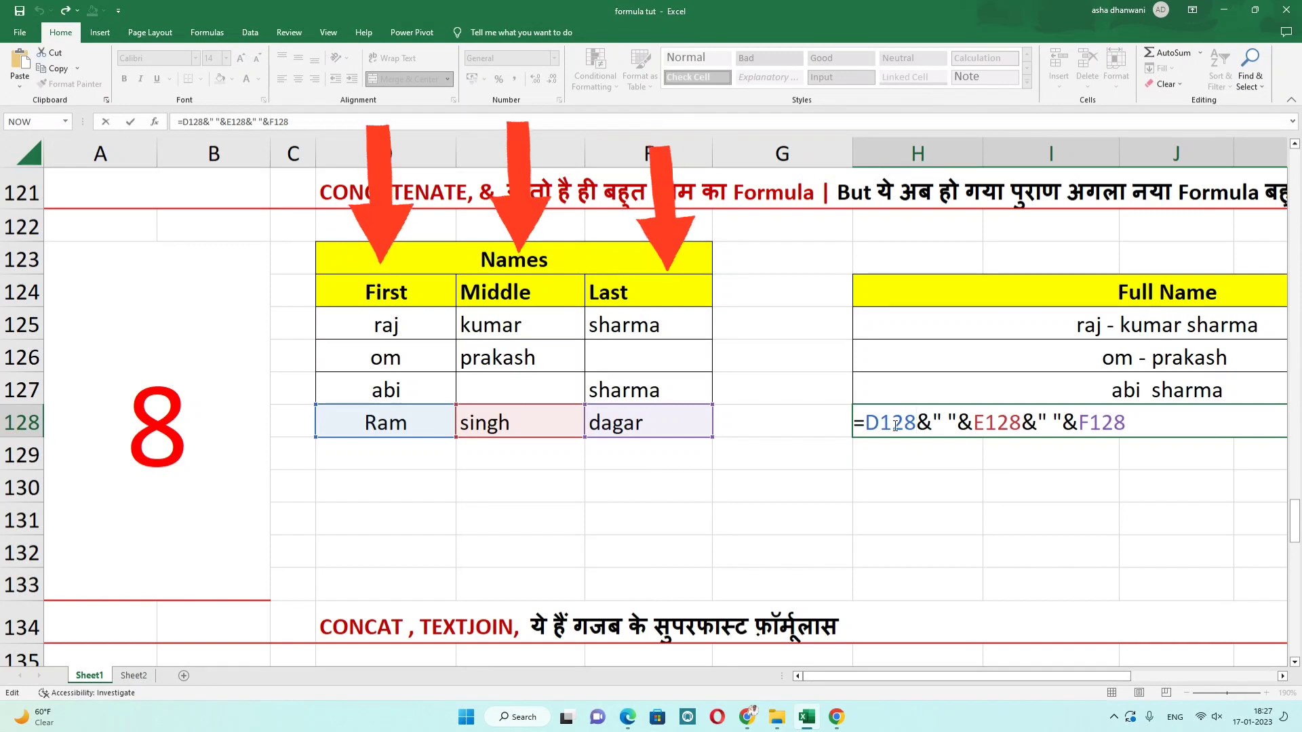
left_click_drag(865, 423, 914, 423)
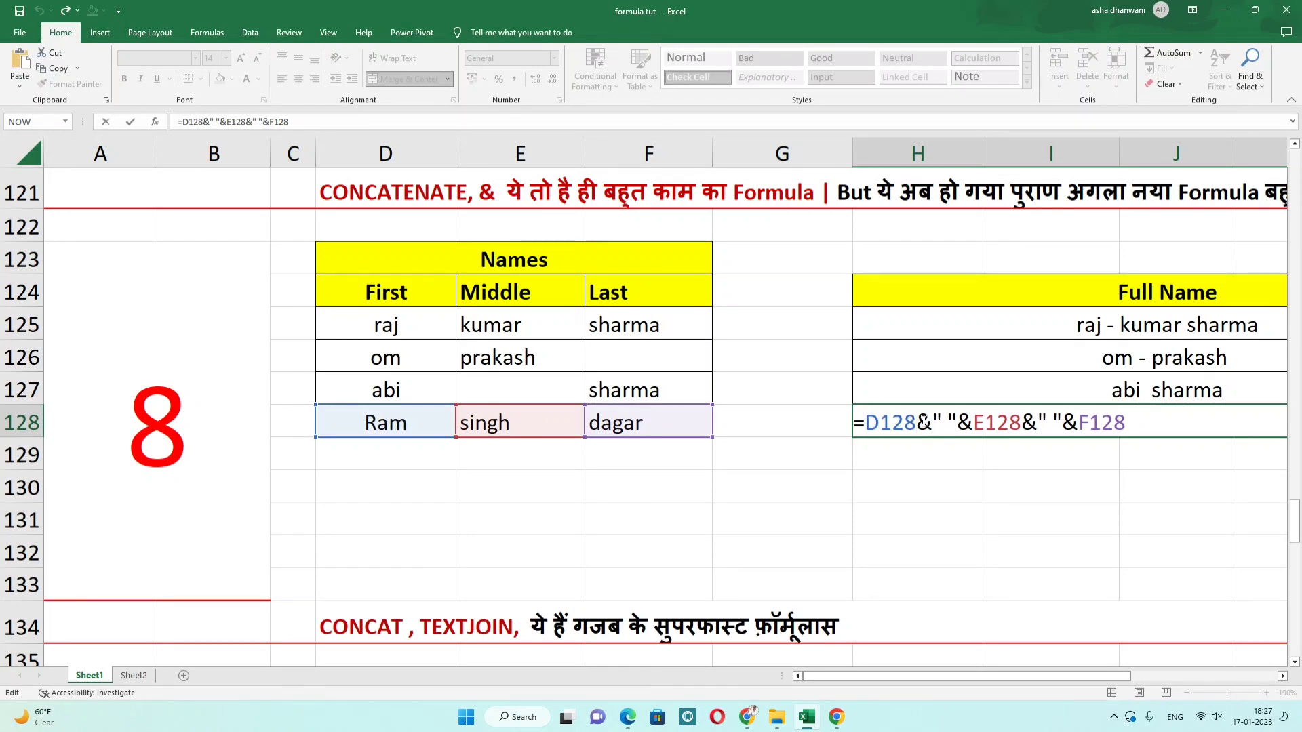
left_click_drag(917, 423, 971, 424)
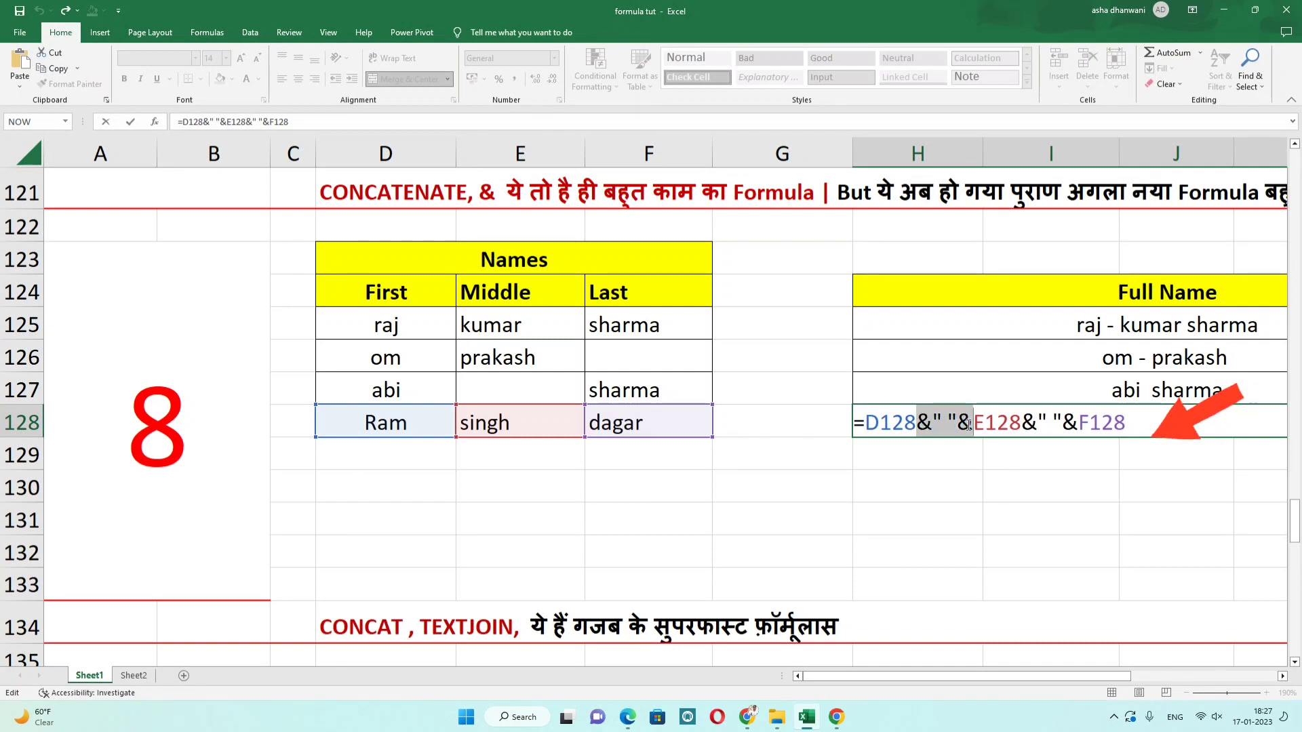
key("ctrl+Return")
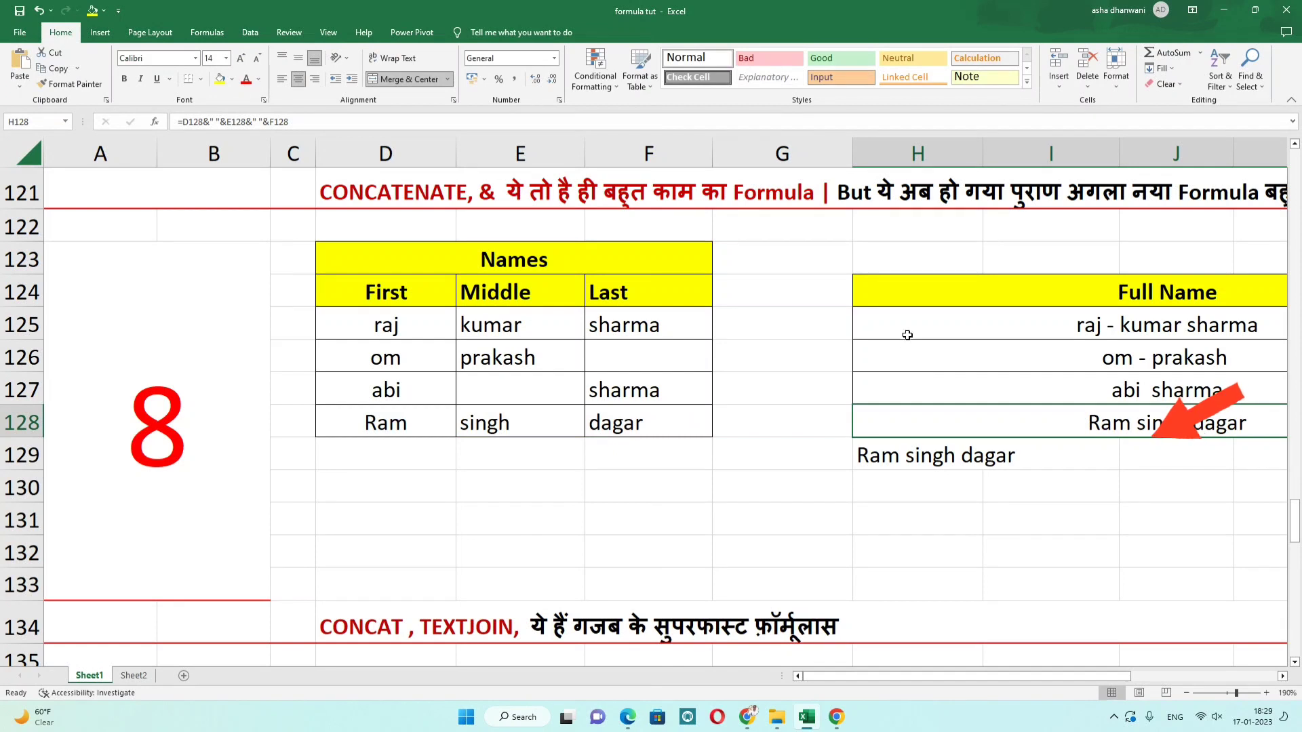
Edit the formula in H129 to use a hyphen instead of a space between D128 and E128.
left_click(907, 335)
double_click(926, 458)
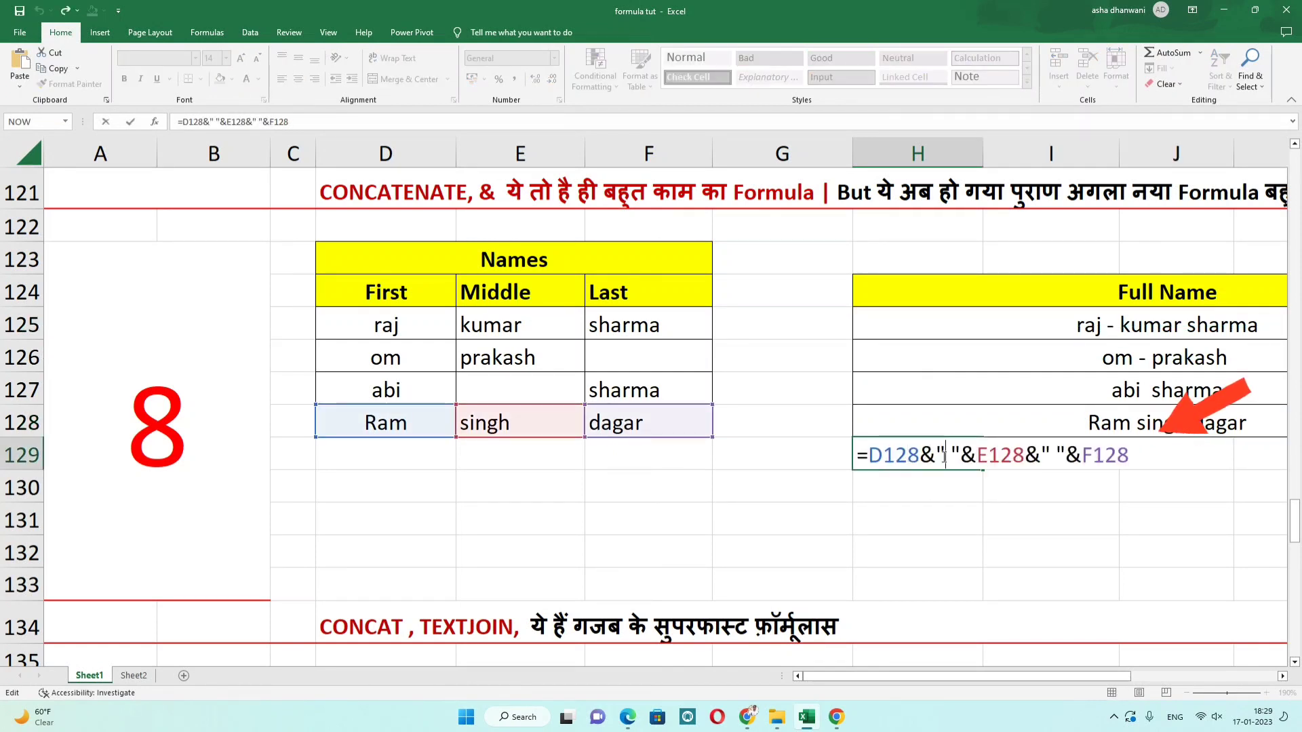
key("Delete")
type("-")
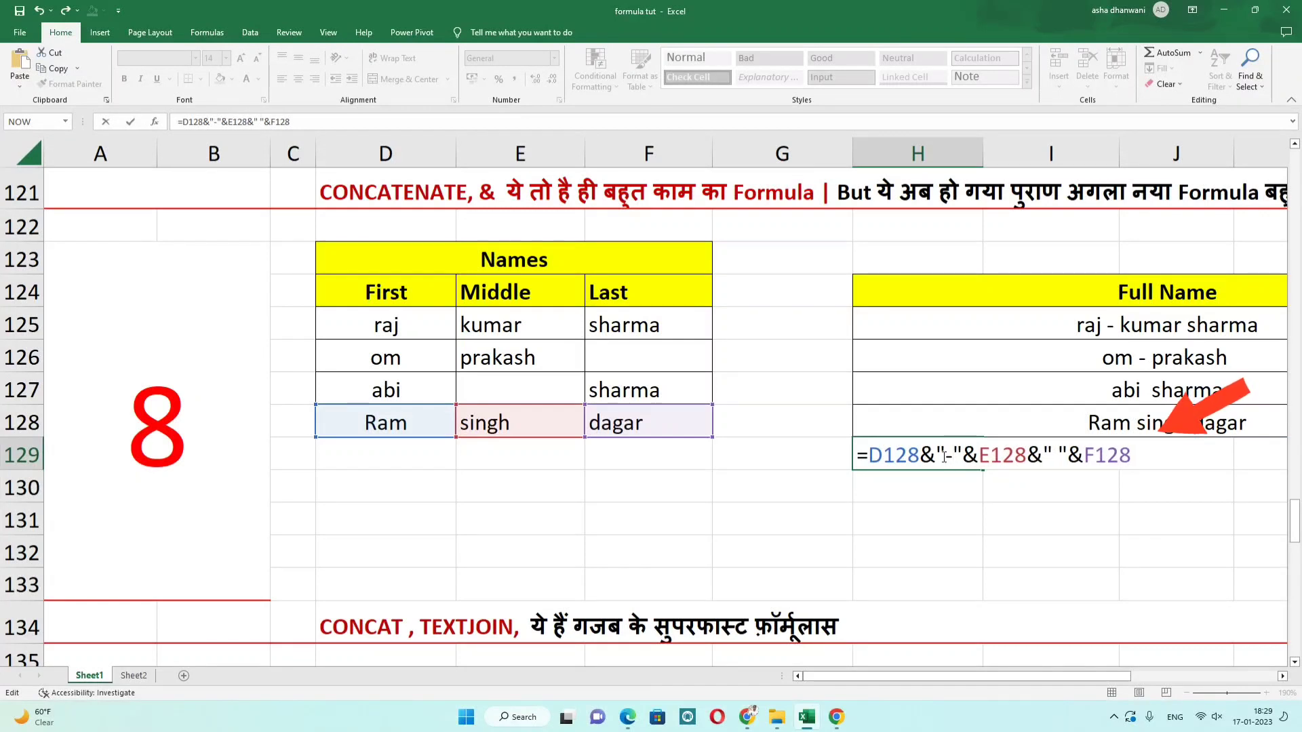
key("Return")
left_click(891, 459)
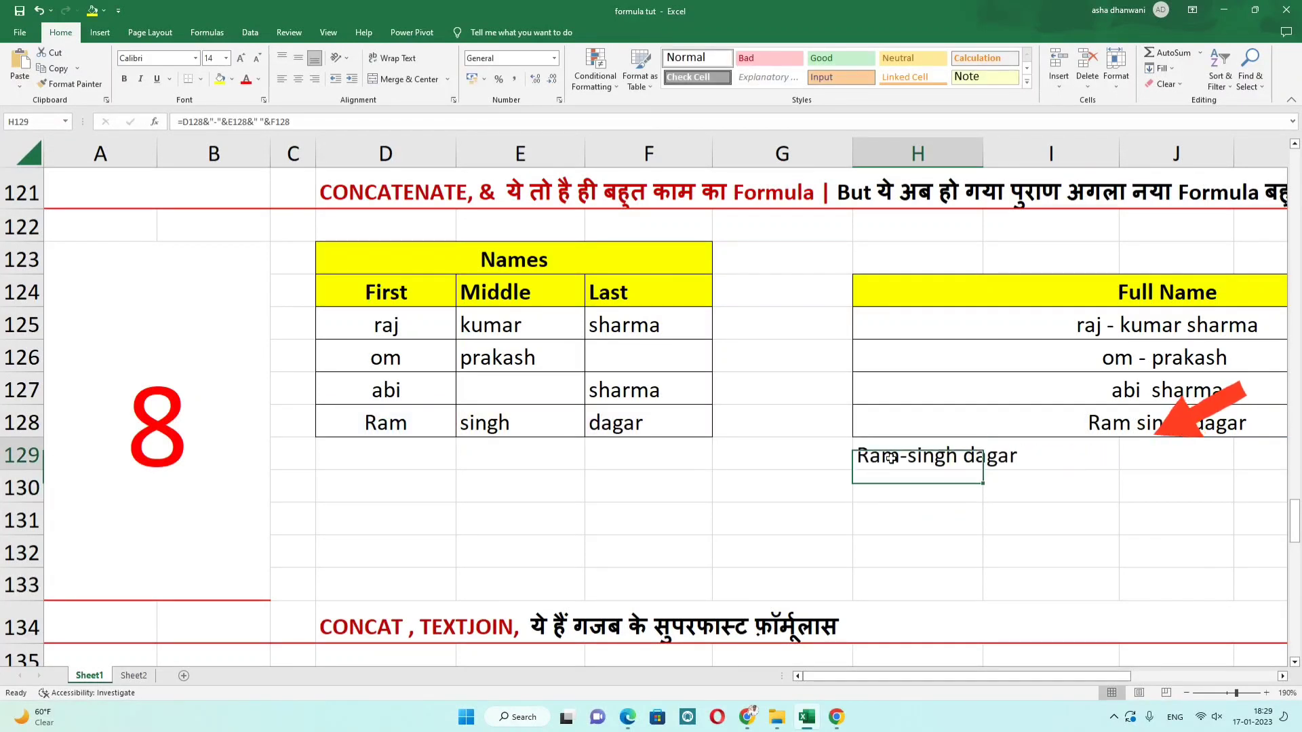
Replace the space between E128 and F128 with a hyphen in the H129 formula, and compare the result with the full names above.
double_click(954, 453)
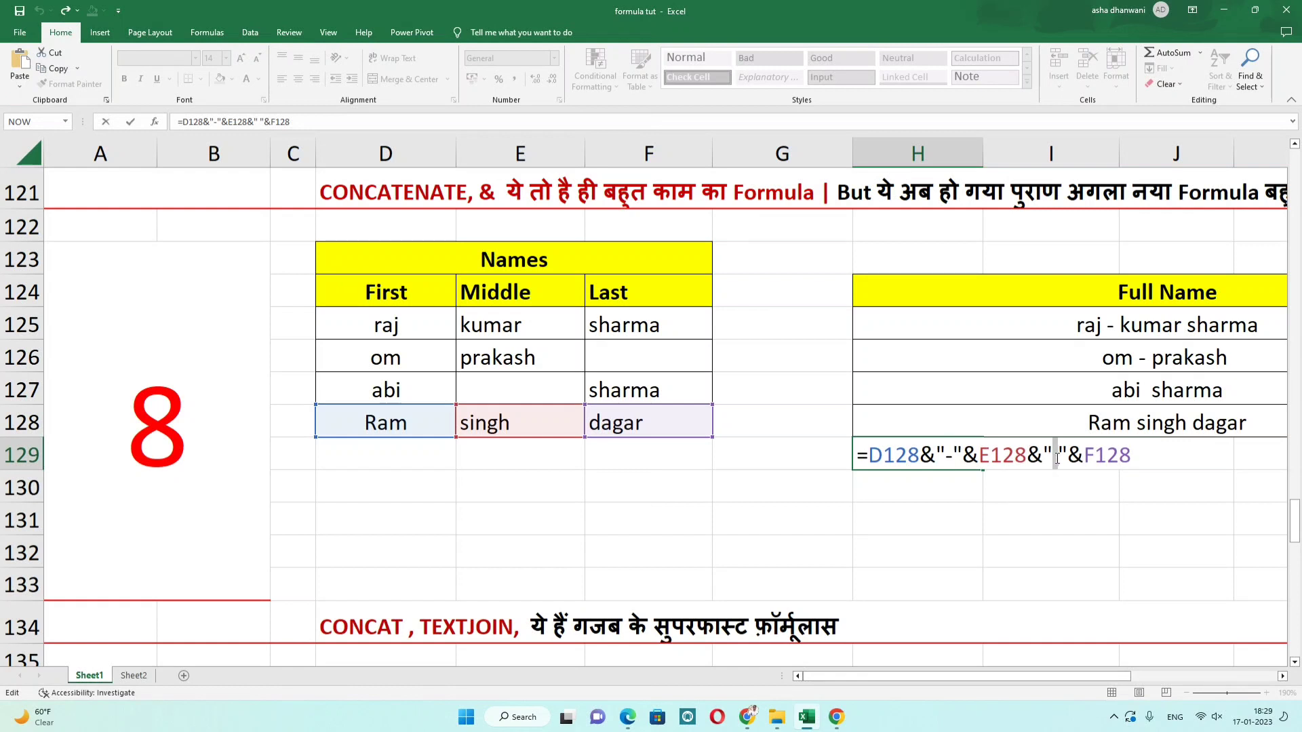
key("Delete")
type("-")
key("Return")
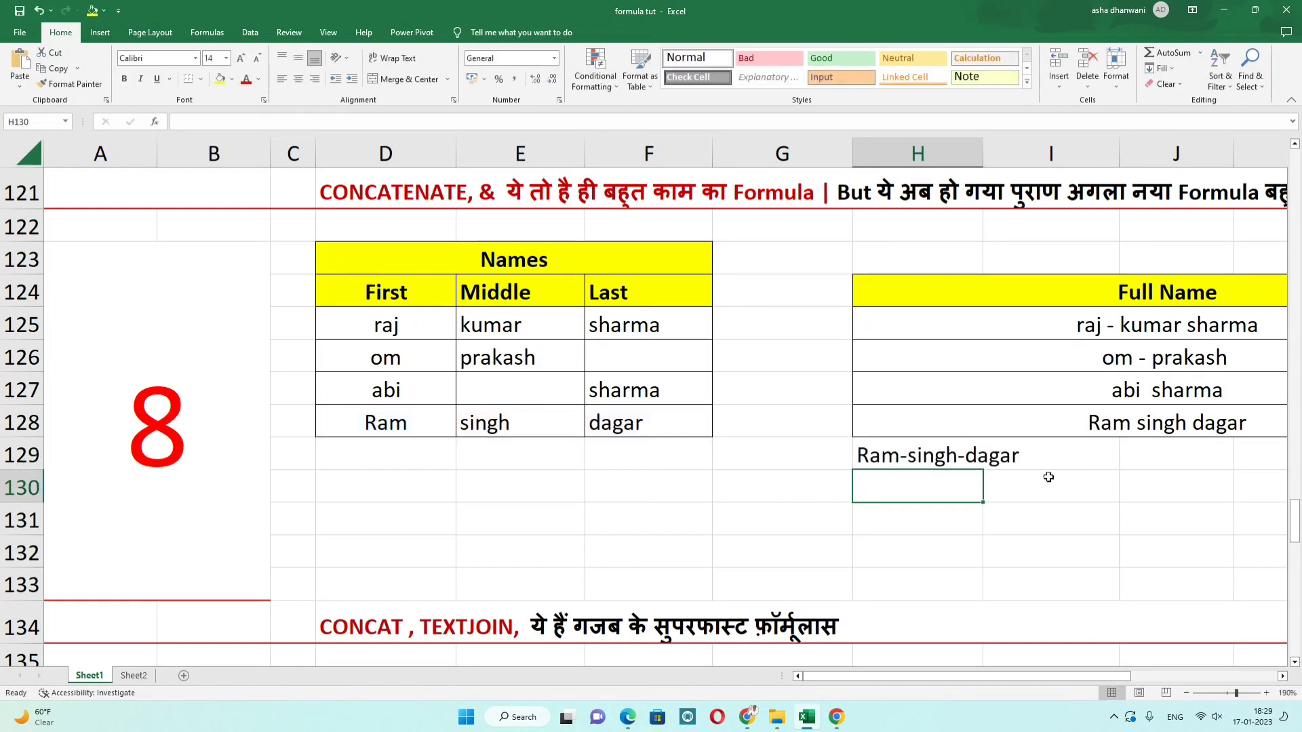
left_click(921, 458)
left_click(1011, 456)
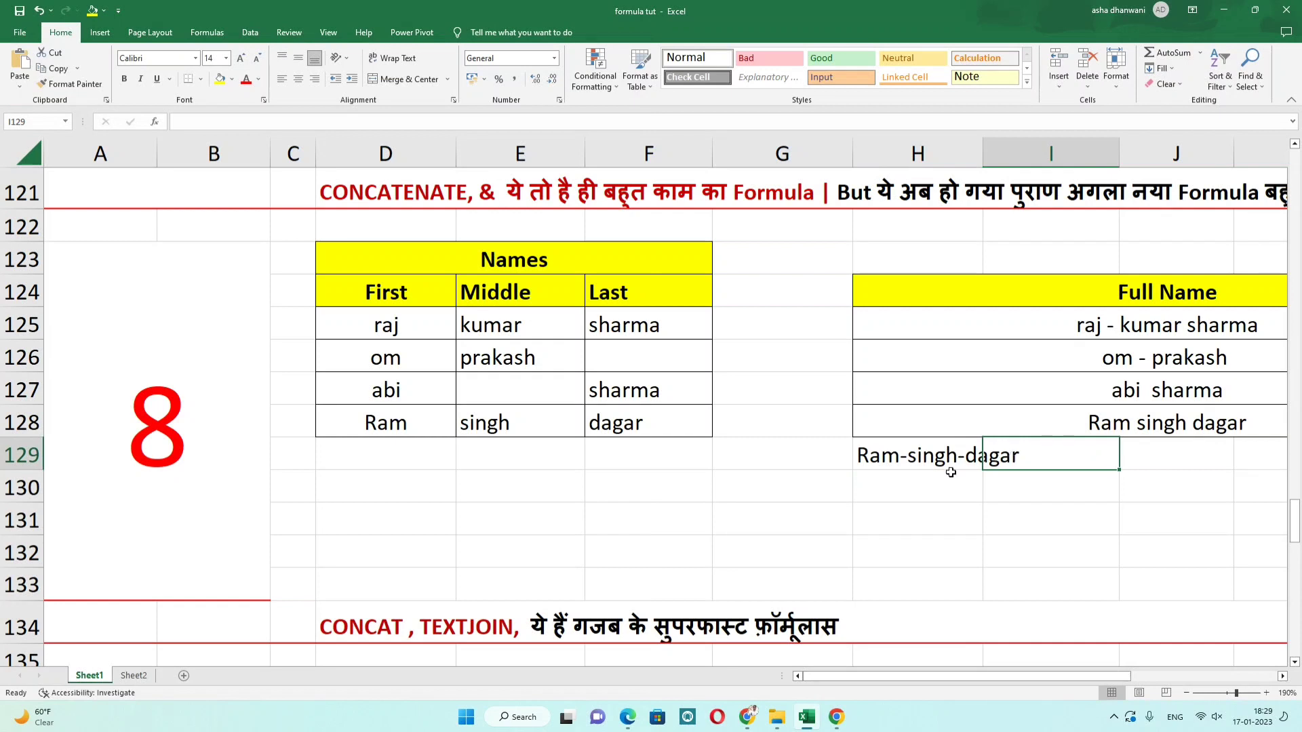
left_click(934, 482)
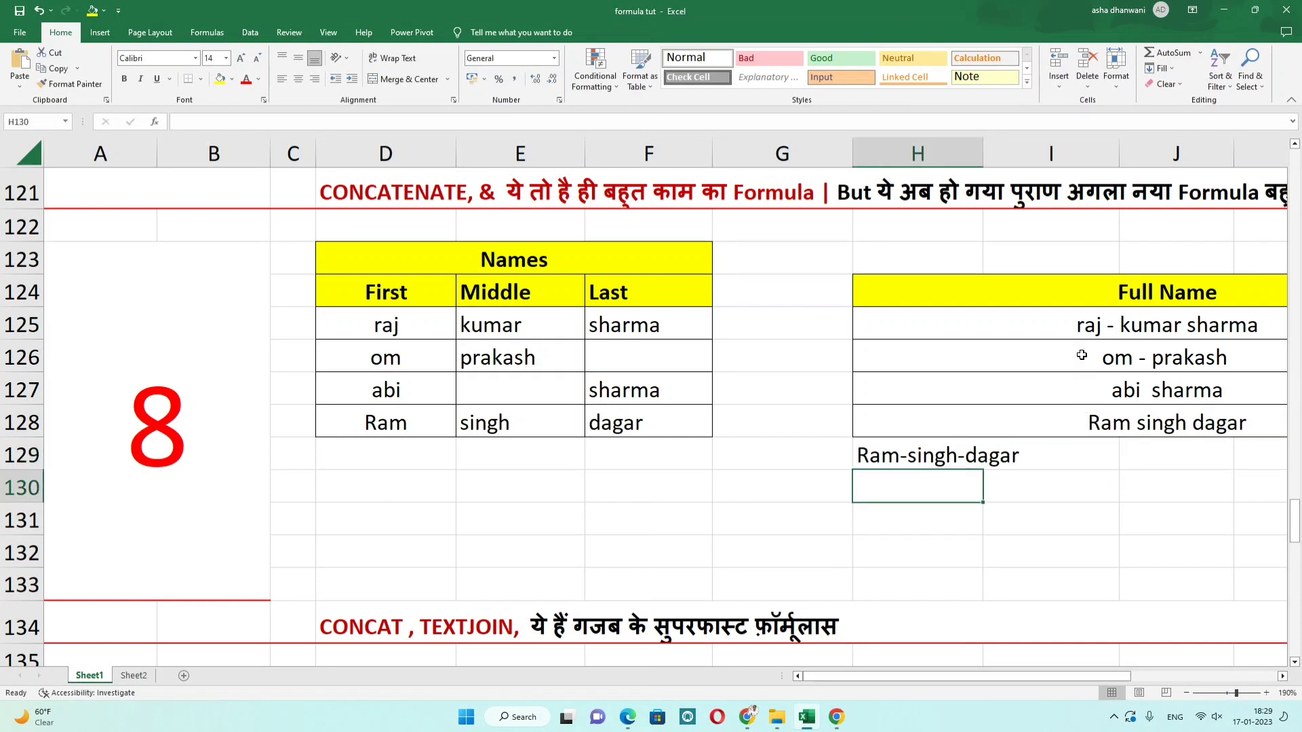
left_click_drag(1080, 327, 1088, 424)
left_click(1019, 483)
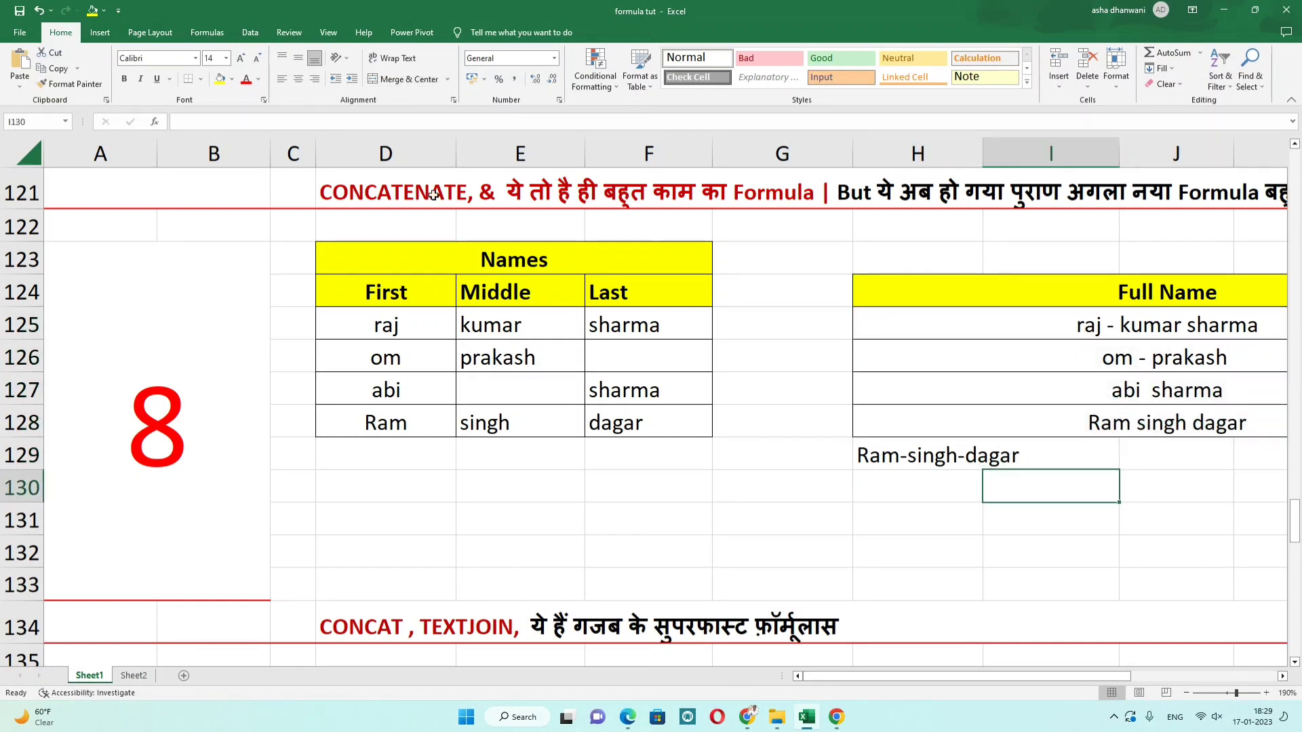
Review the section 9 Names table in D138:F142 and its CONCAT and TEXTJOIN heading in row 134.
left_click(445, 319)
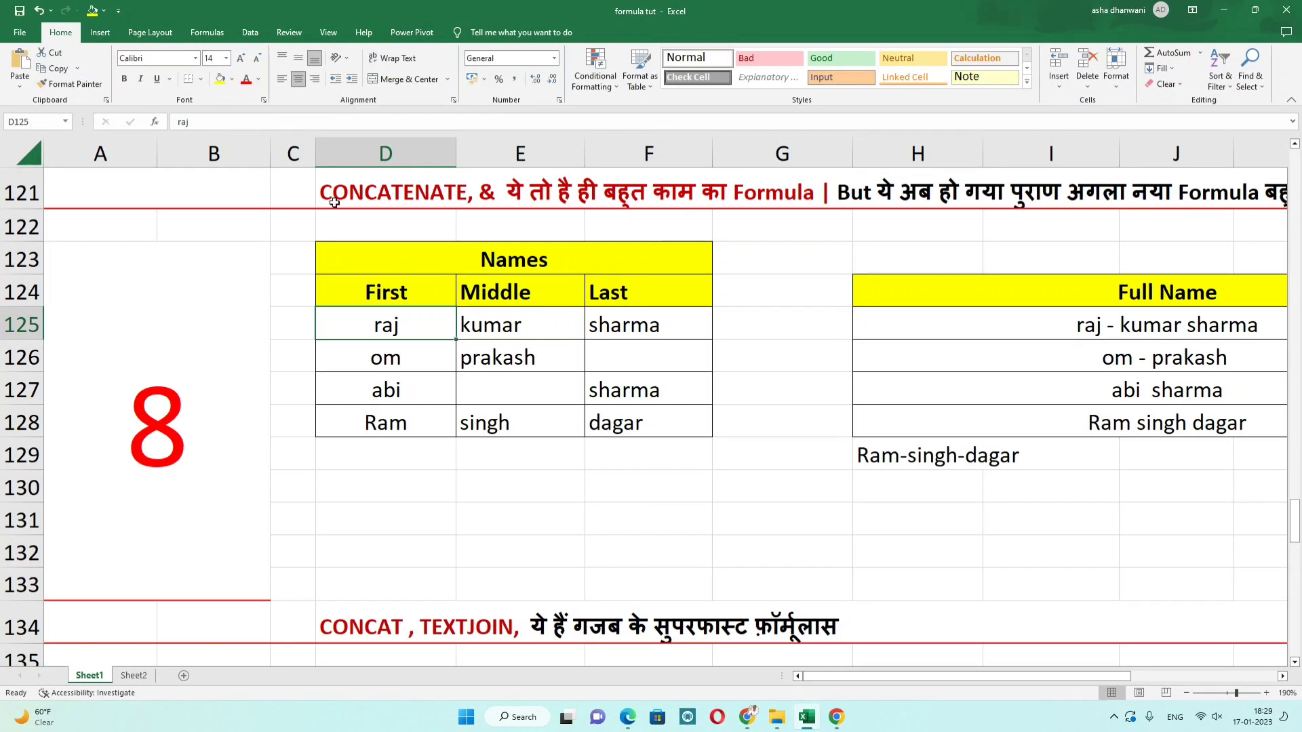
scroll(407, 309, "down", 5)
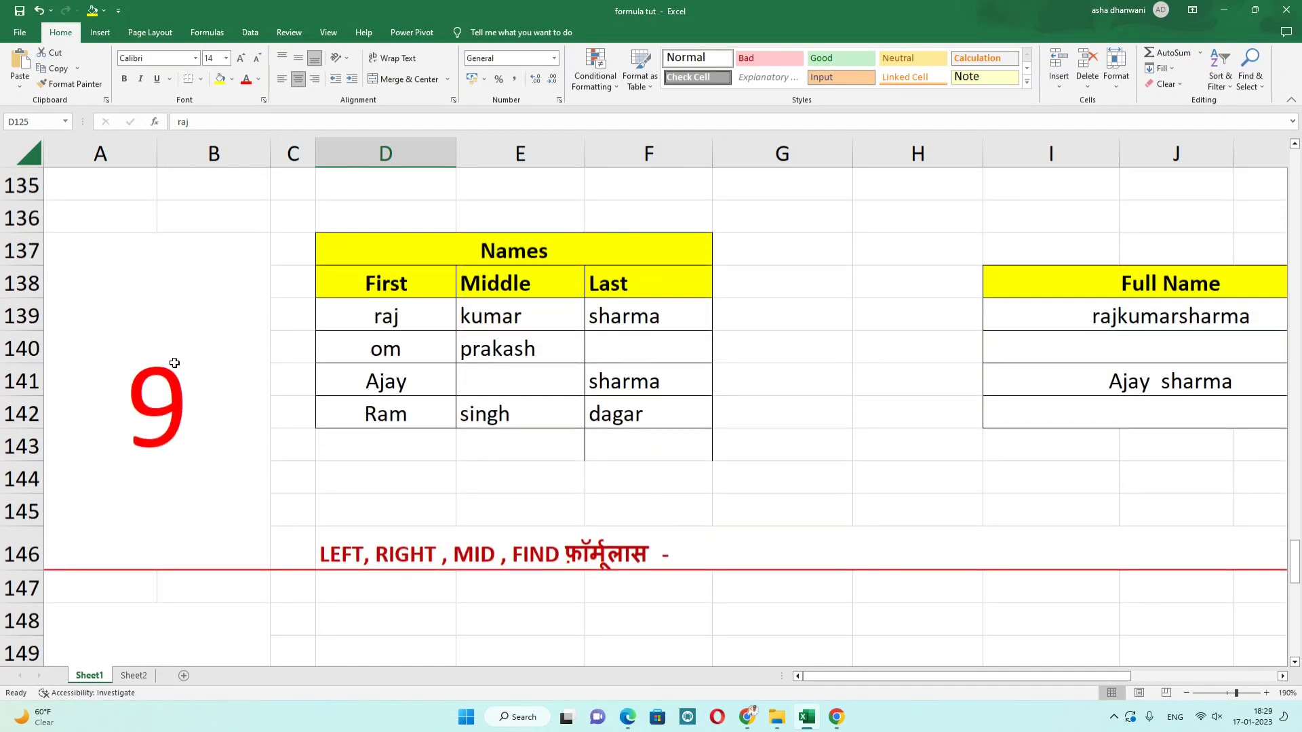
left_click(174, 363)
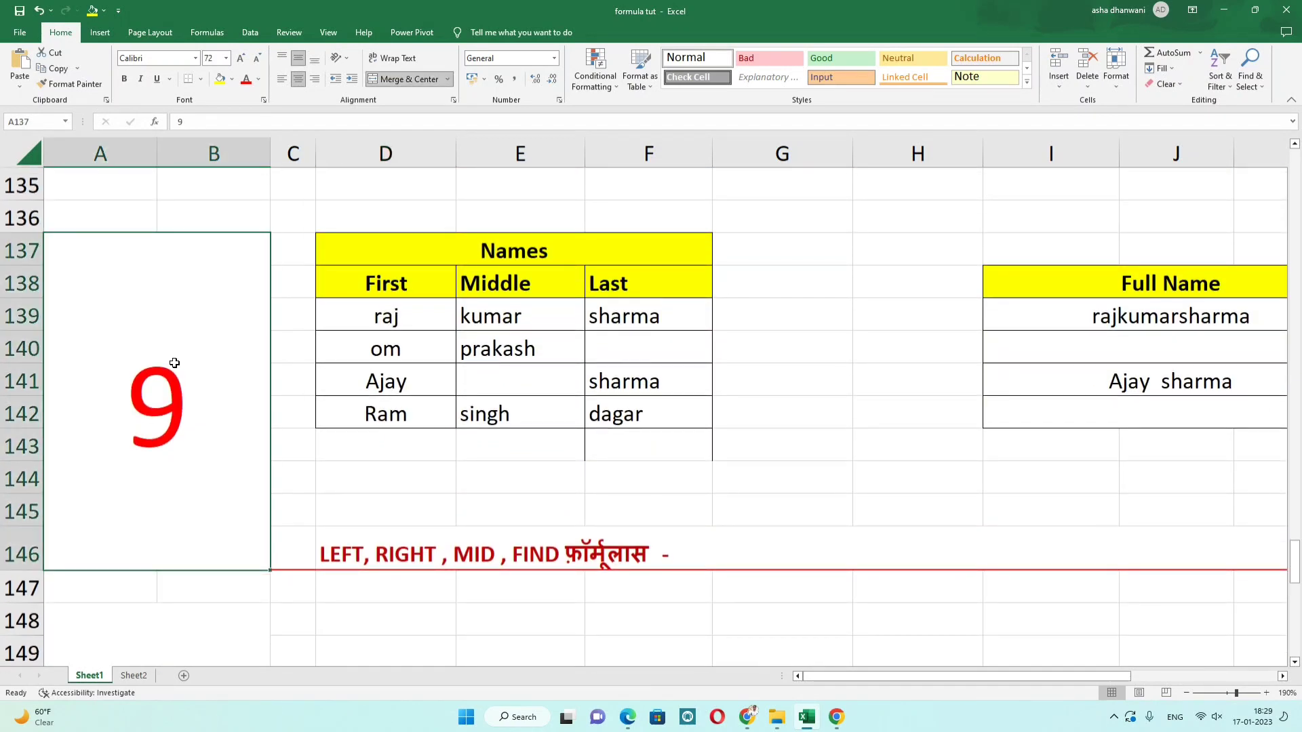
left_click(387, 317)
left_click(533, 318)
left_click(610, 323)
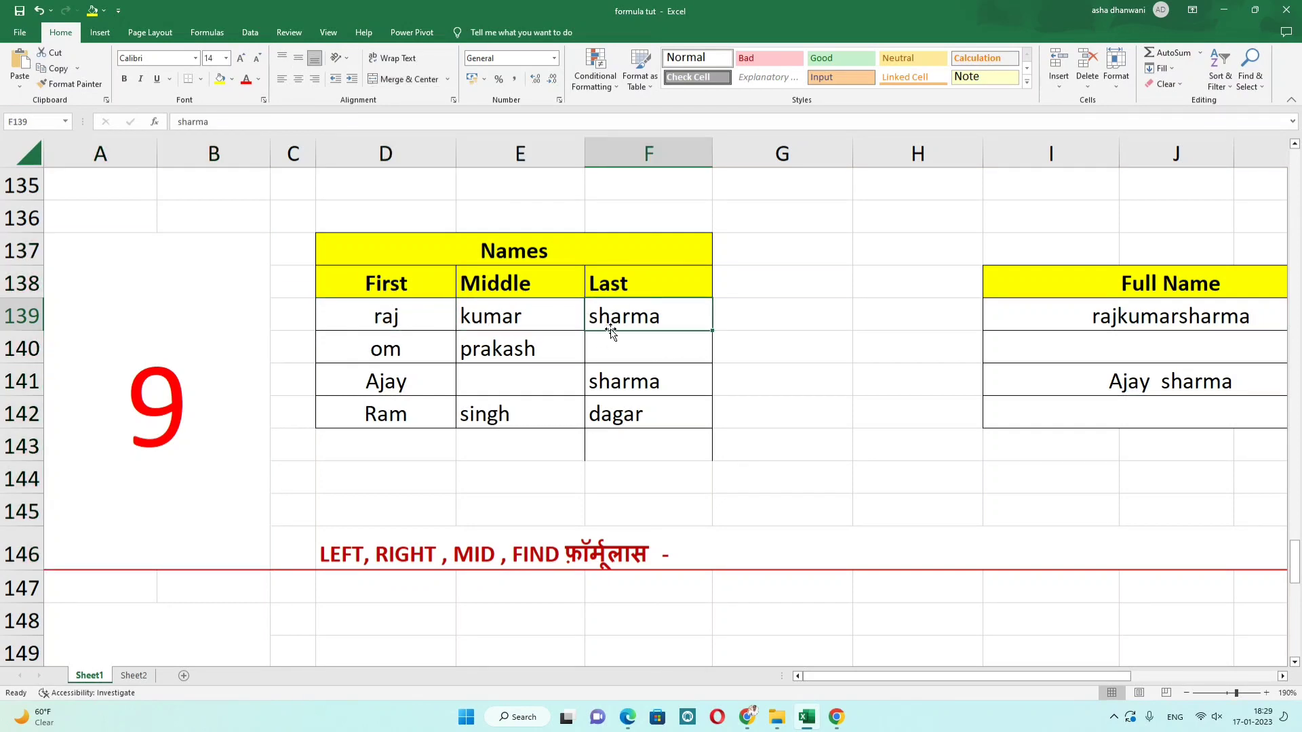
scroll(587, 338, "up", 3)
left_click(357, 394)
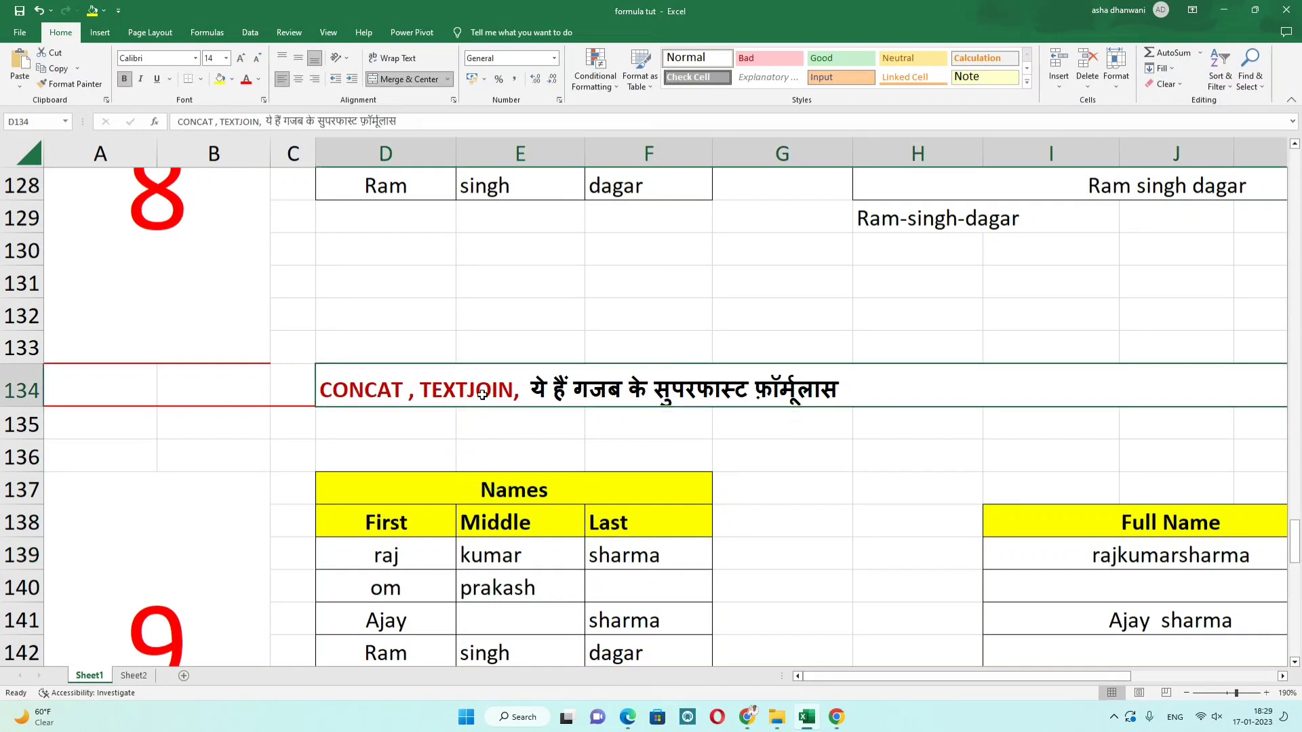
left_click(780, 510)
scroll(788, 485, "down", 3)
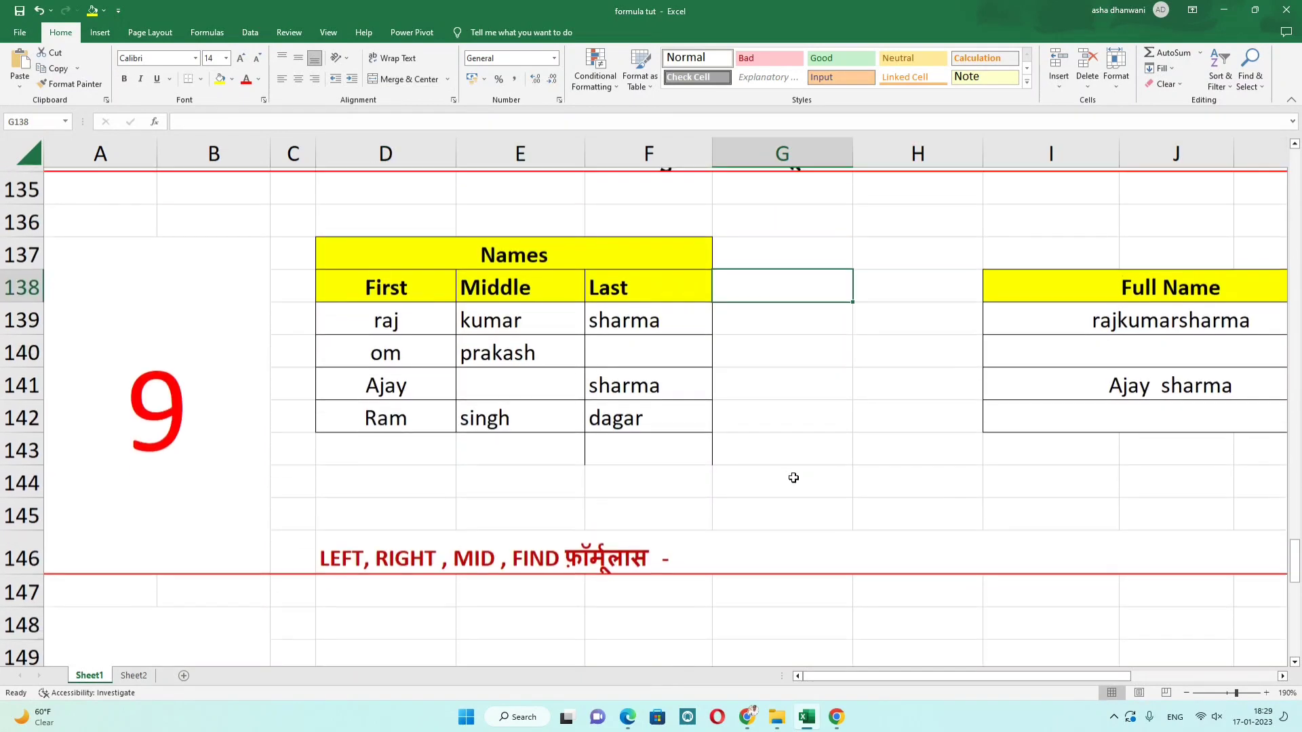
Examine the CONCAT formula in I139 and the TEXTJOIN formula in I141, and compare them with their source names in columns D to F.
left_click(1057, 318)
double_click(1057, 319)
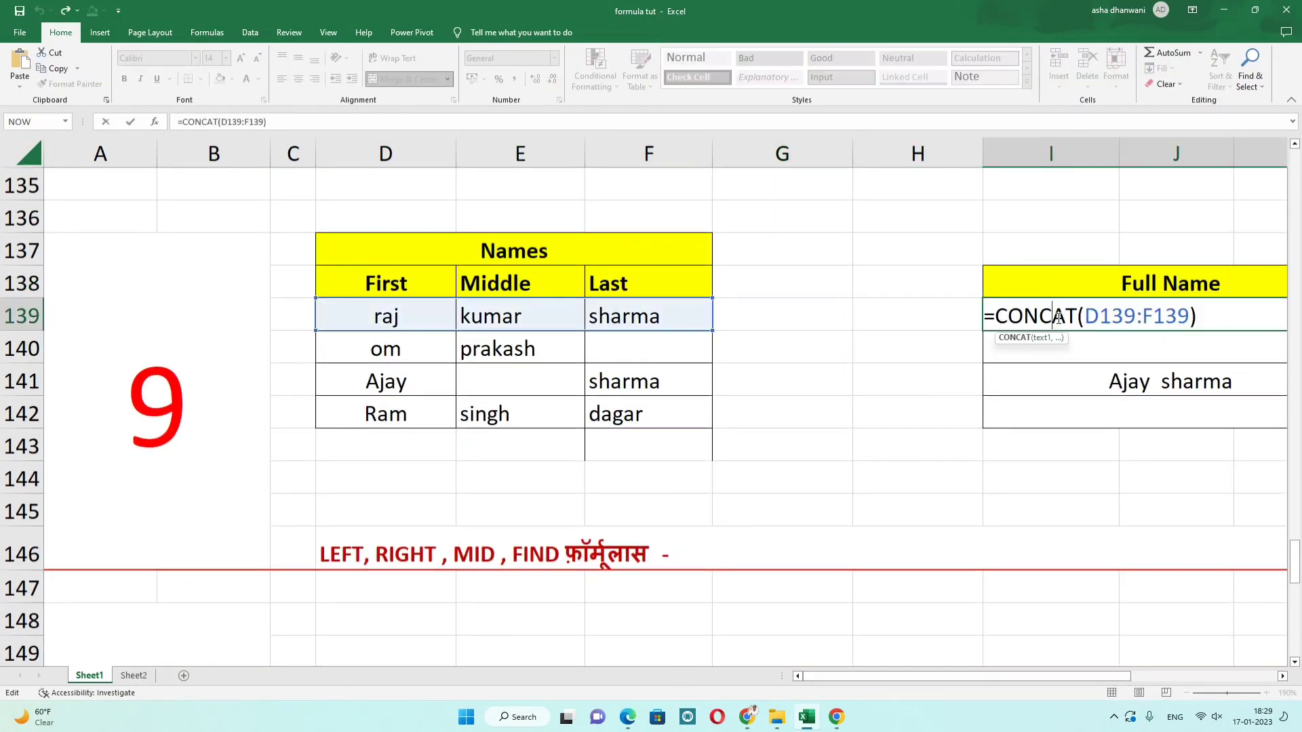
key("Return")
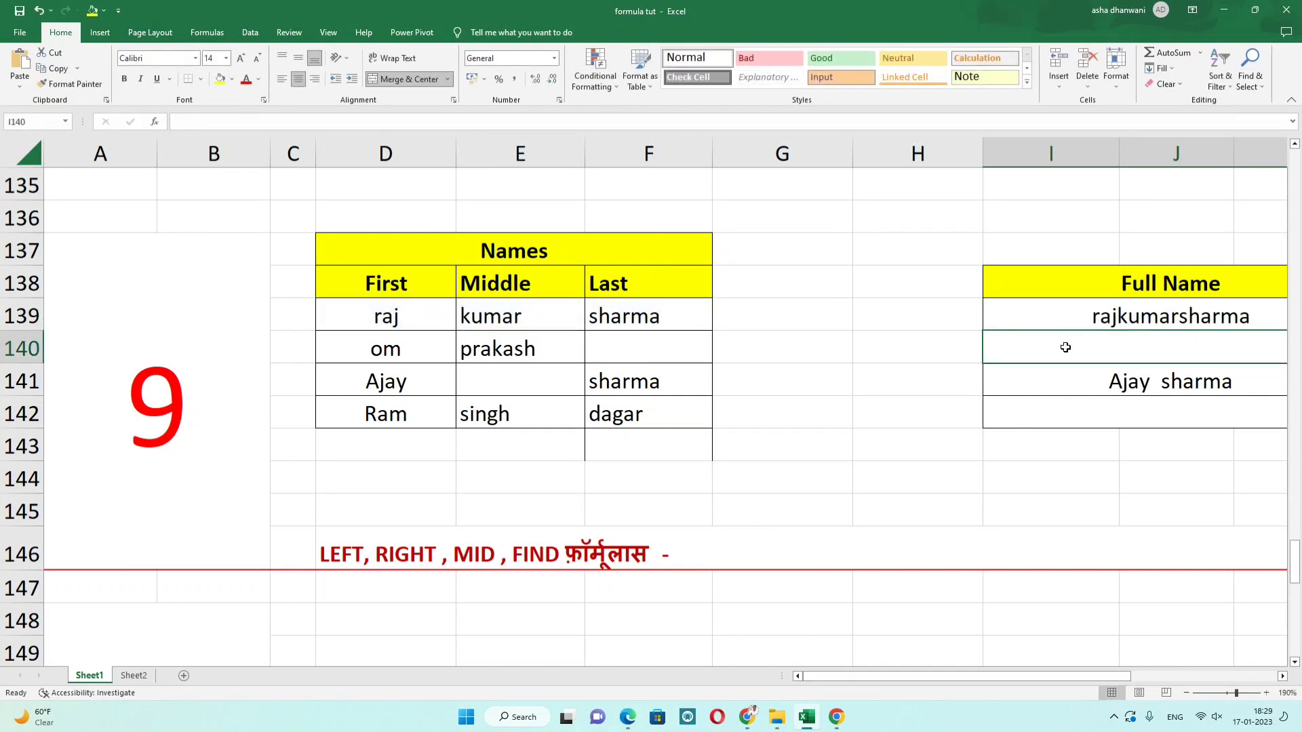
left_click(1064, 376)
double_click(1066, 376)
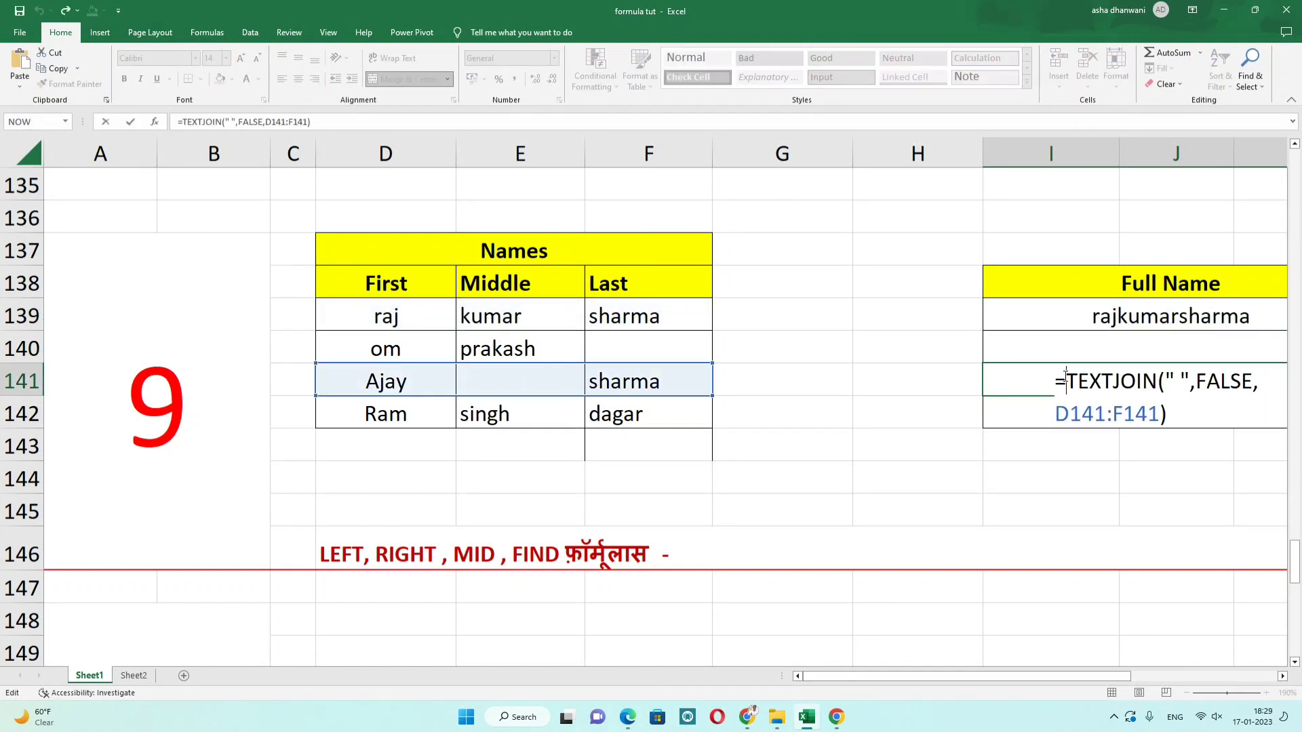
left_click(921, 379)
key("Escape")
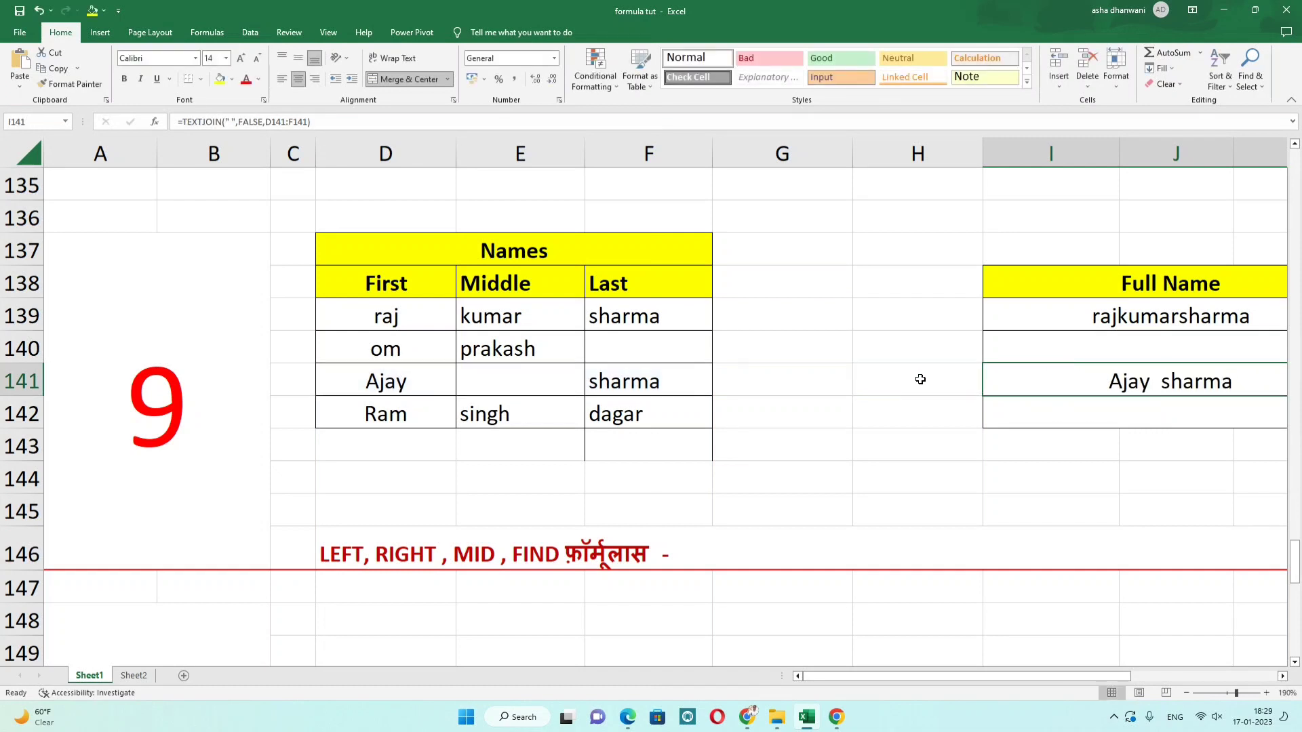
left_click_drag(381, 378, 640, 381)
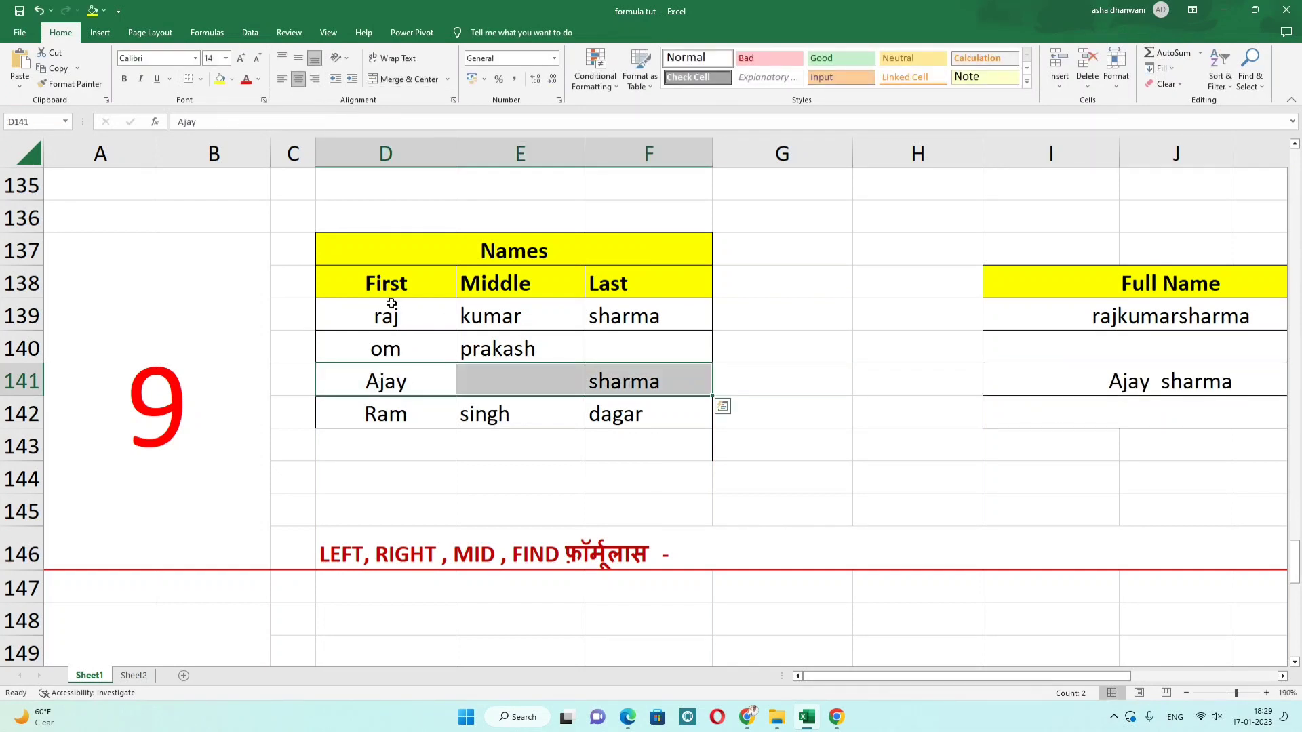
left_click_drag(382, 309, 652, 321)
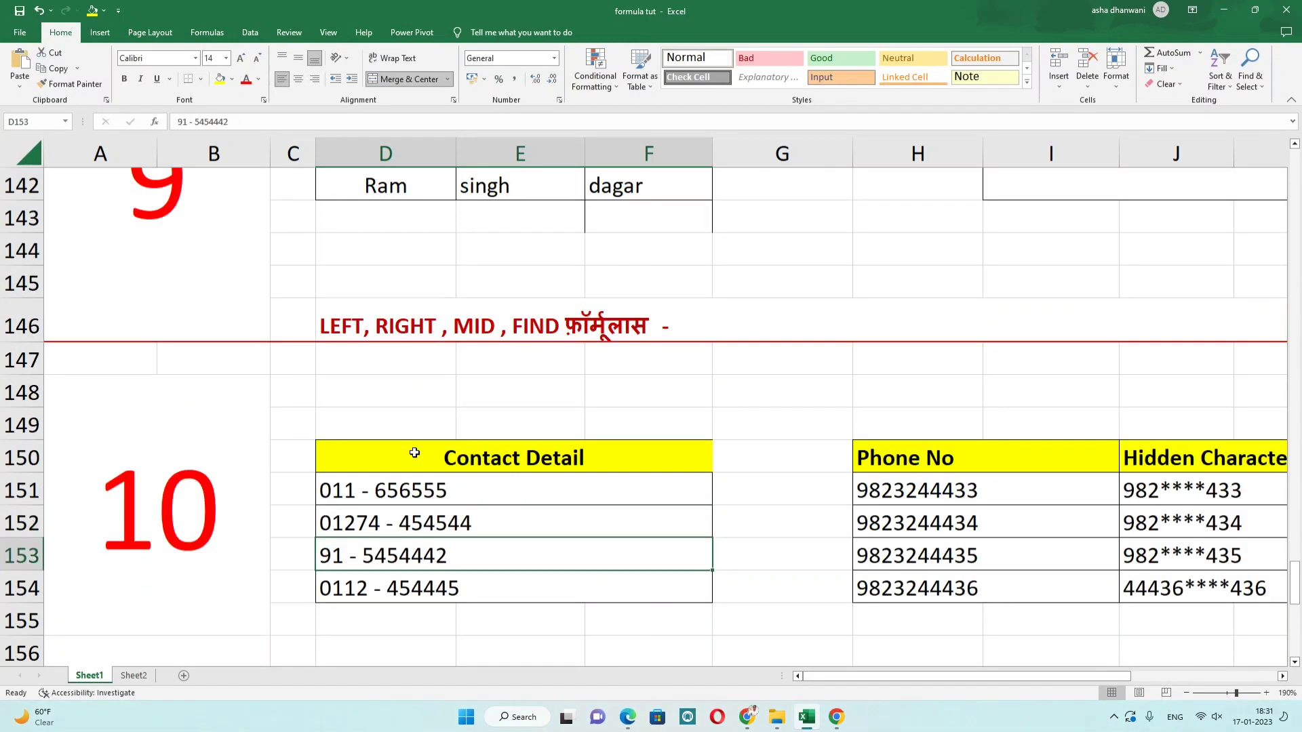
Review the section 10 contact and phone number tables and the LEFT, RIGHT, MID and FIND heading in D146.
key("Down")
key("Down")
key("Down")
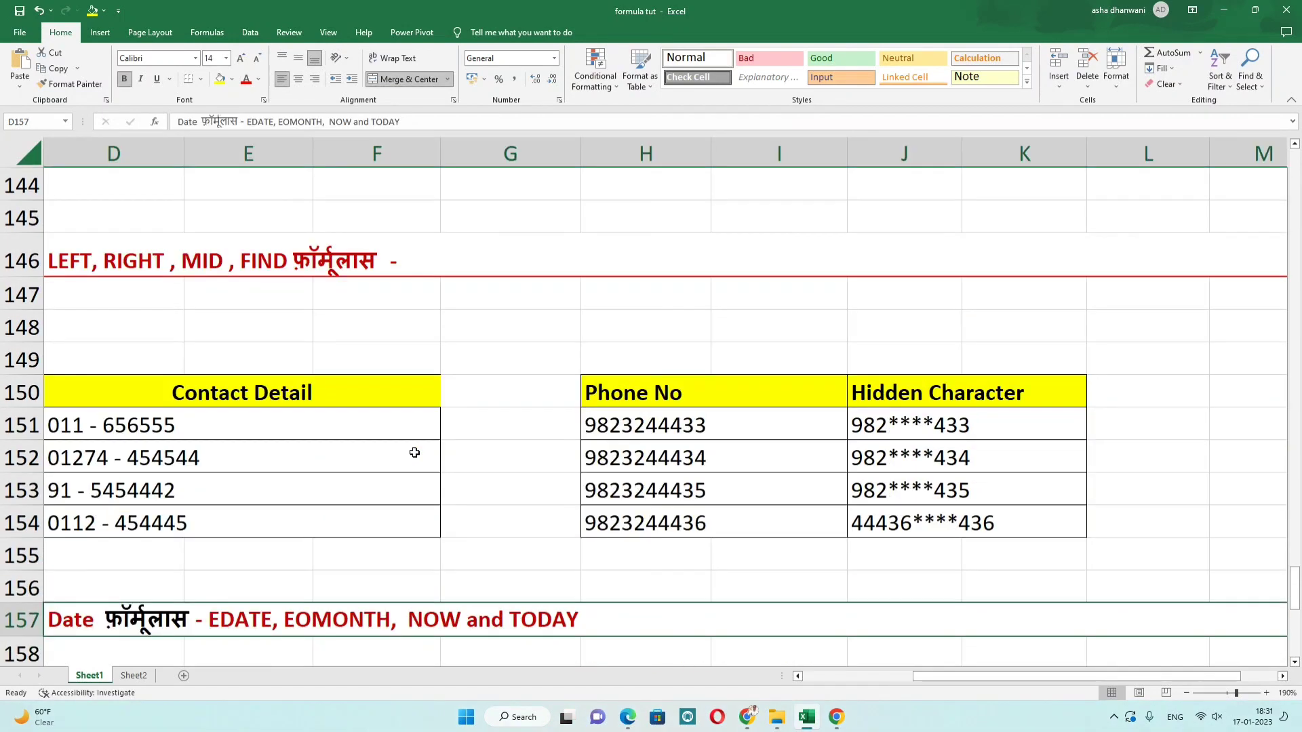
key("Home")
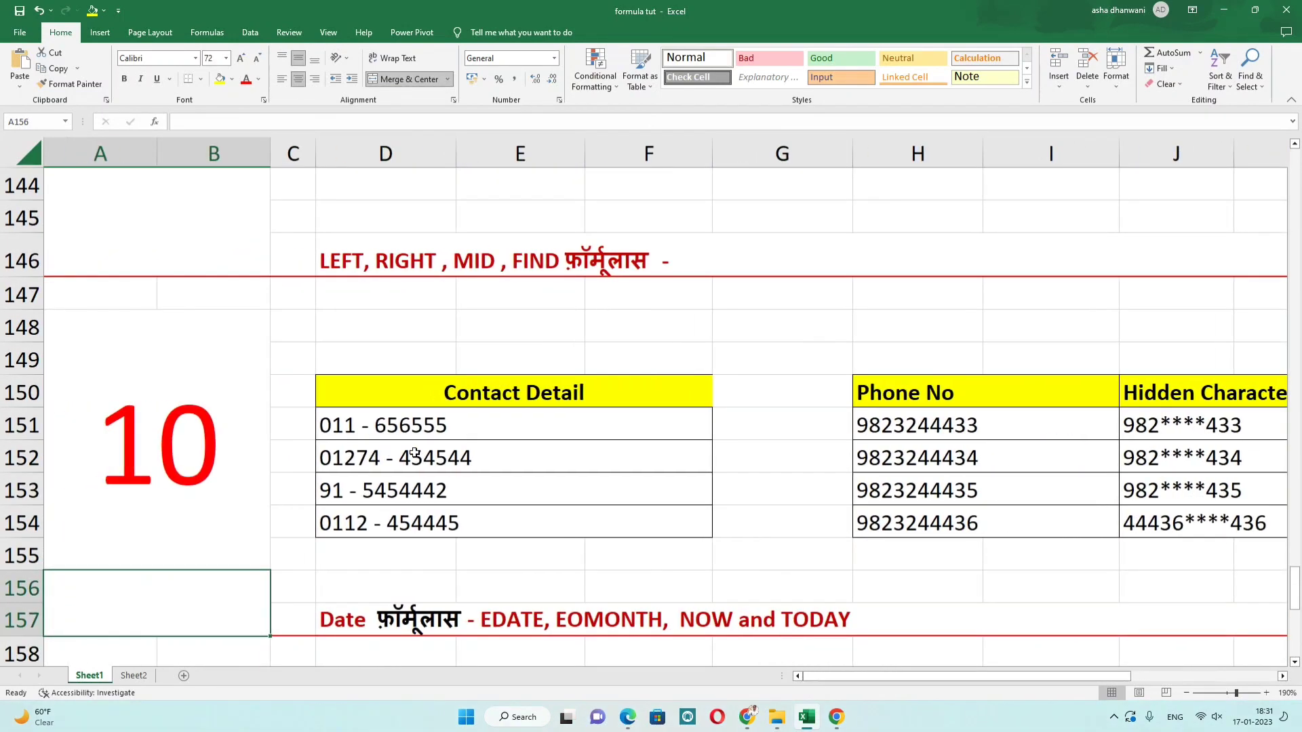
left_click(427, 409)
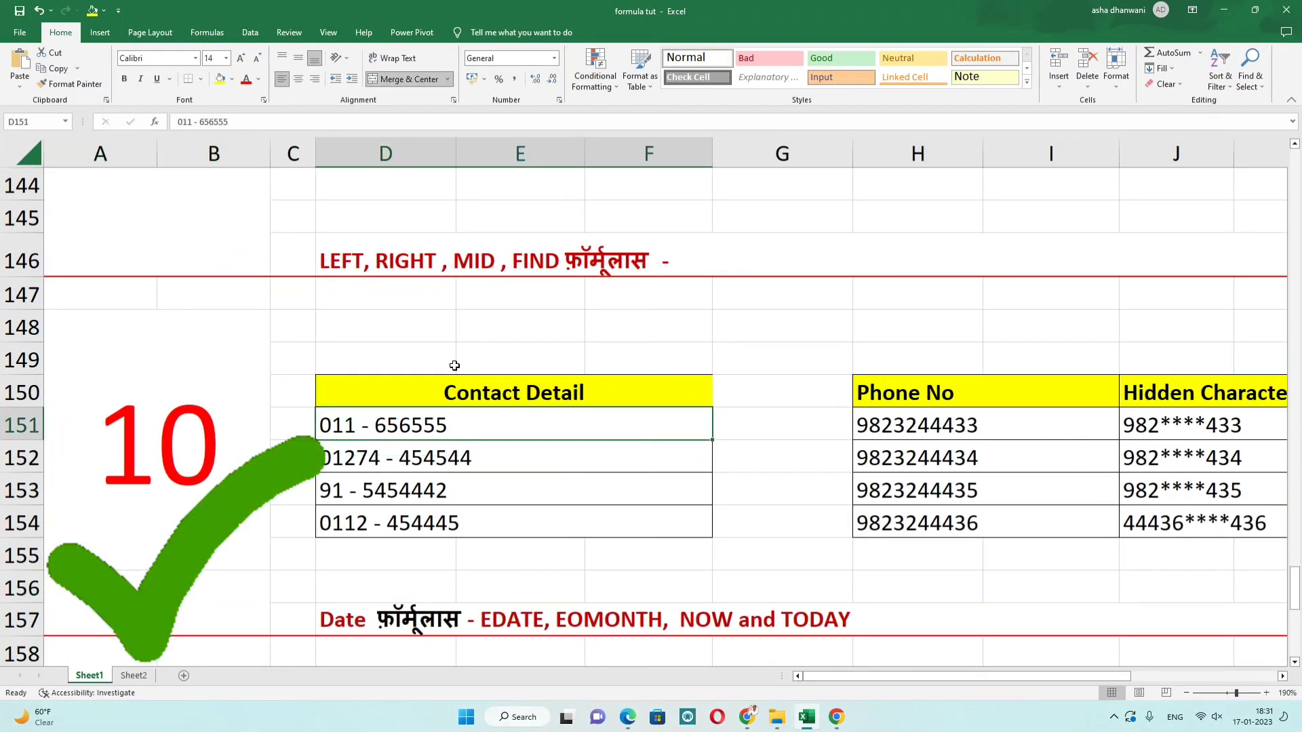
double_click(370, 257)
left_click_drag(330, 260, 579, 266)
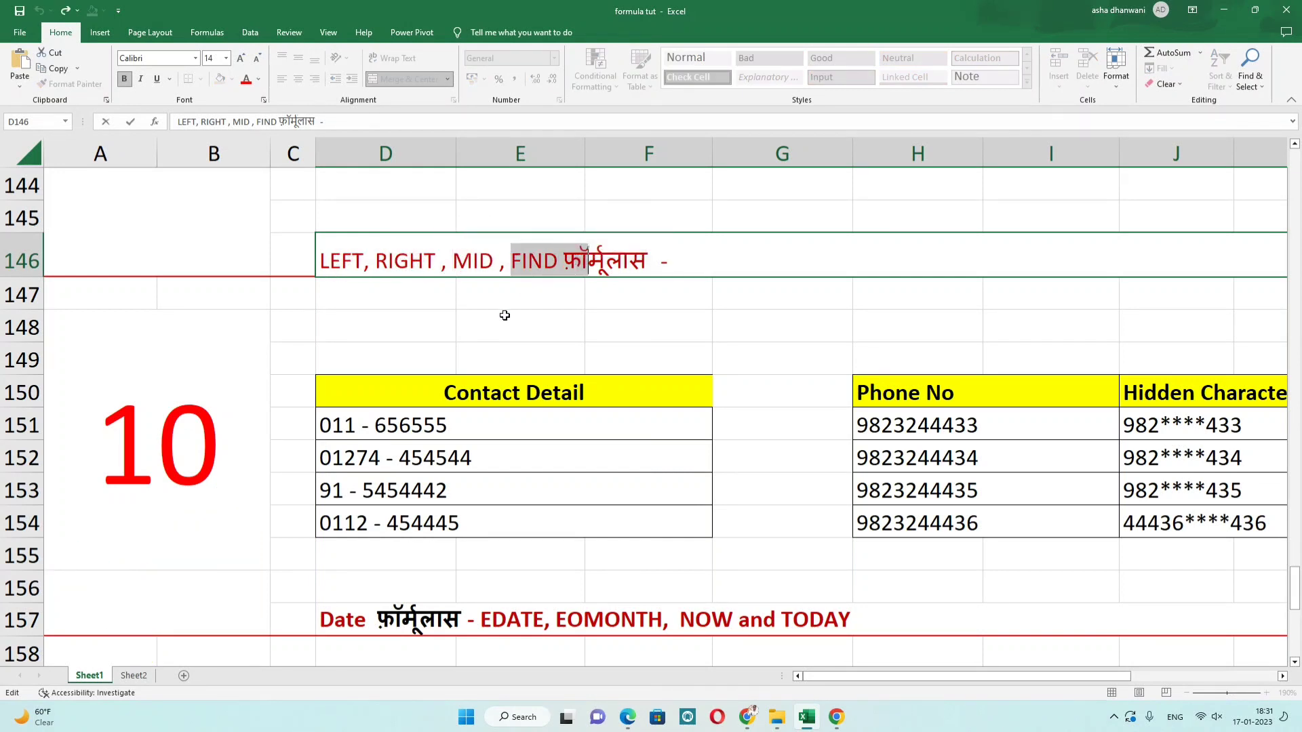
Review the Phone No entries in H151:H154 beside the Hidden Character column, focusing on the four middle digits of H151.
left_click(485, 353)
left_click_drag(940, 427, 882, 522)
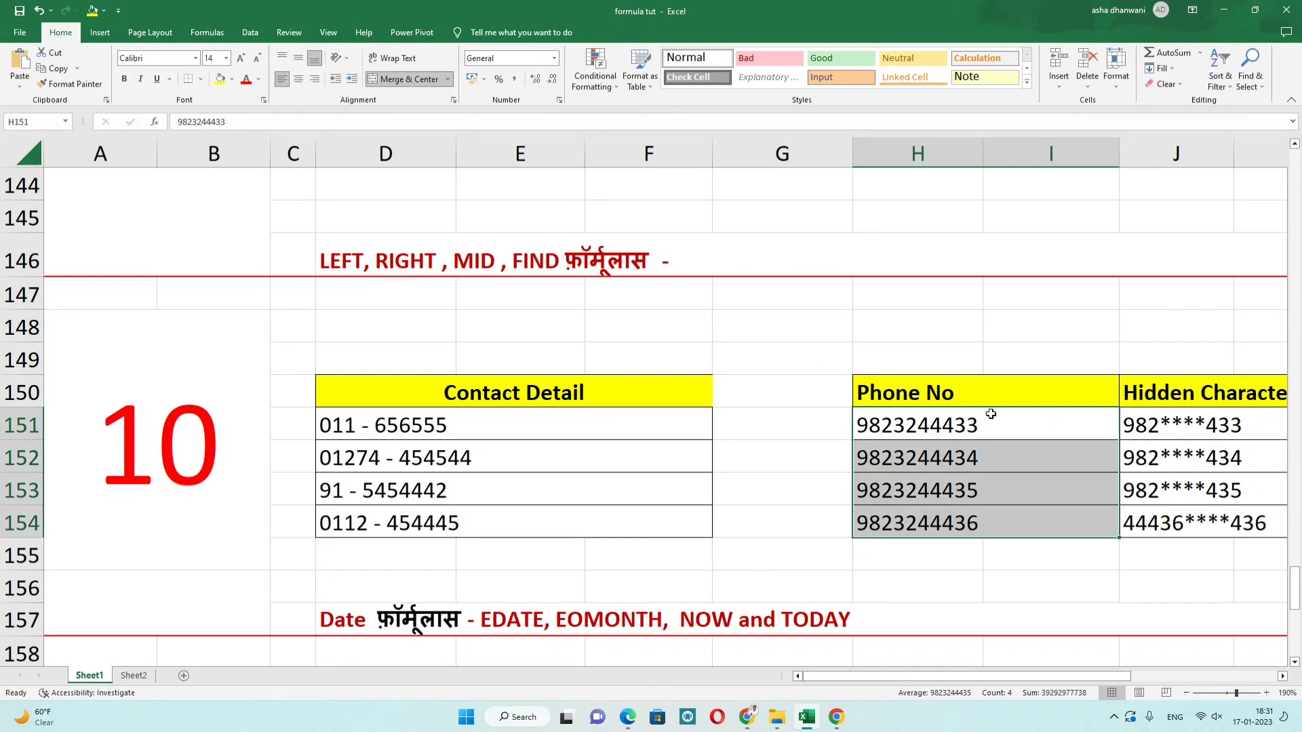
left_click(972, 427)
key("Right")
key("Right")
key("Right")
key("Right")
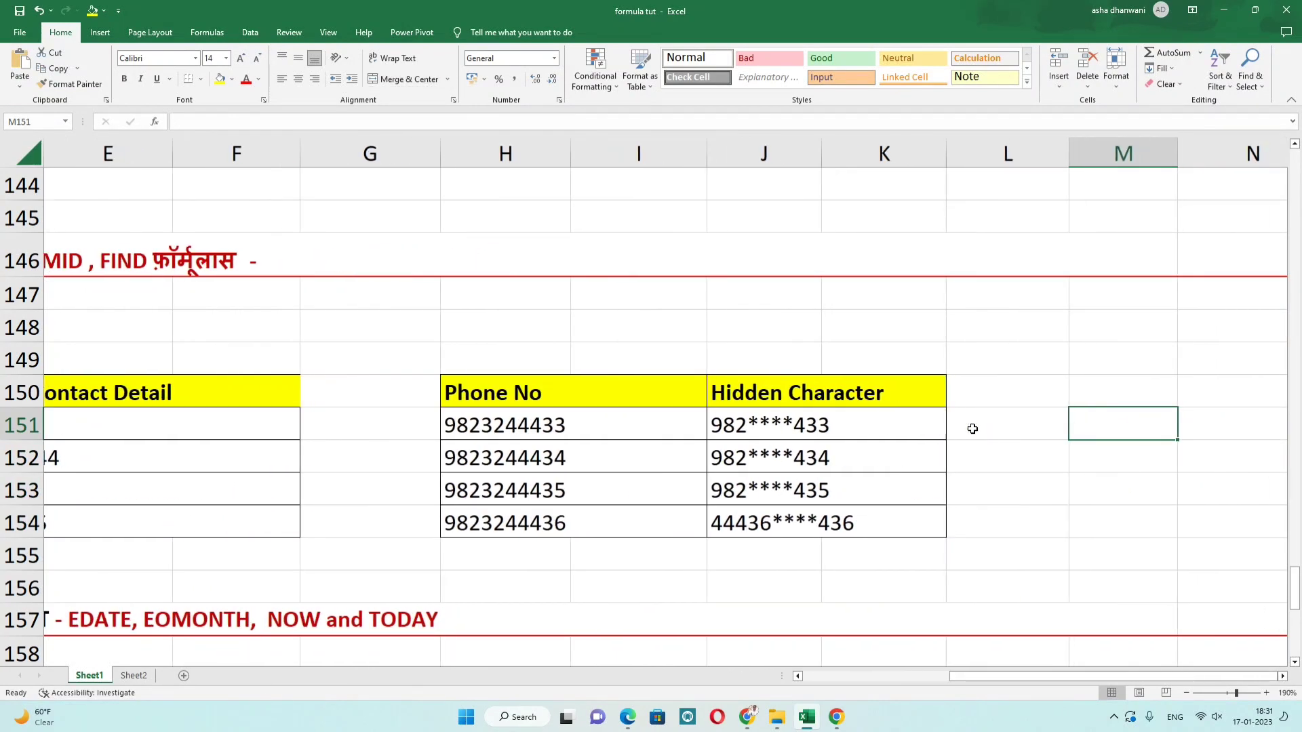
left_click(631, 420)
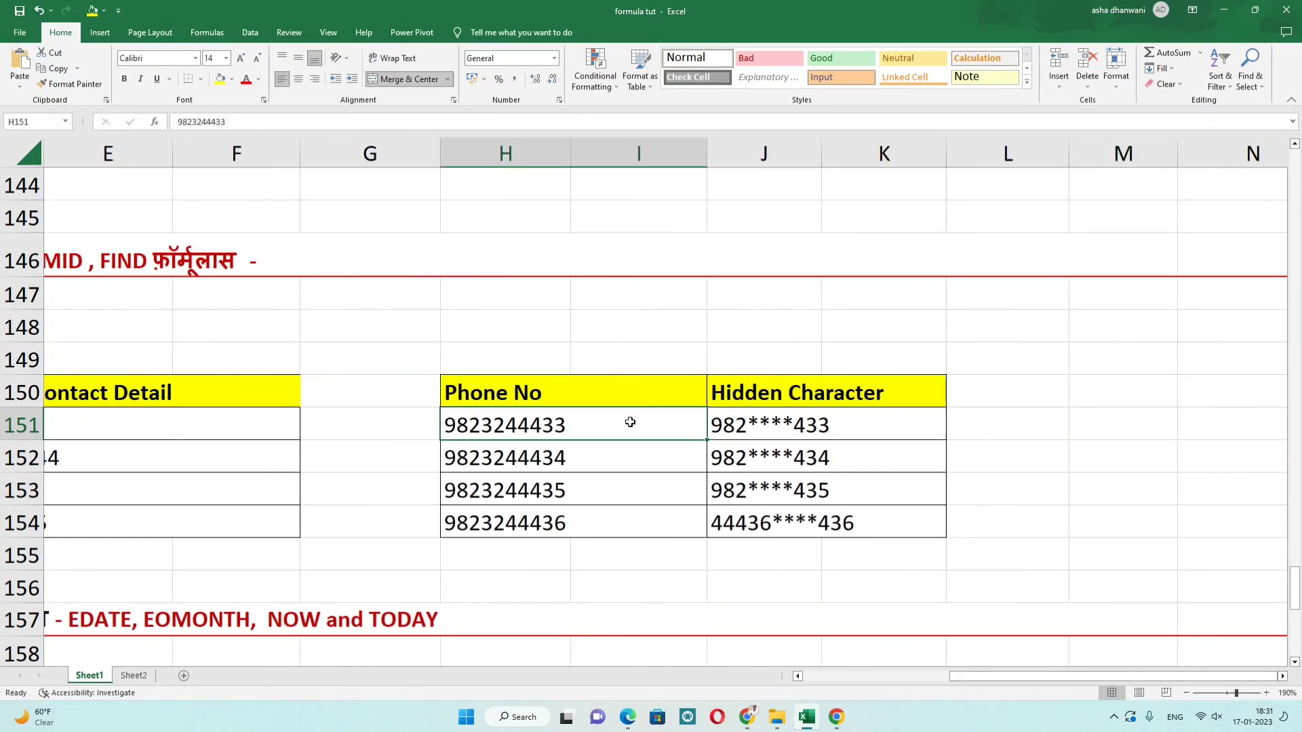
double_click(486, 424)
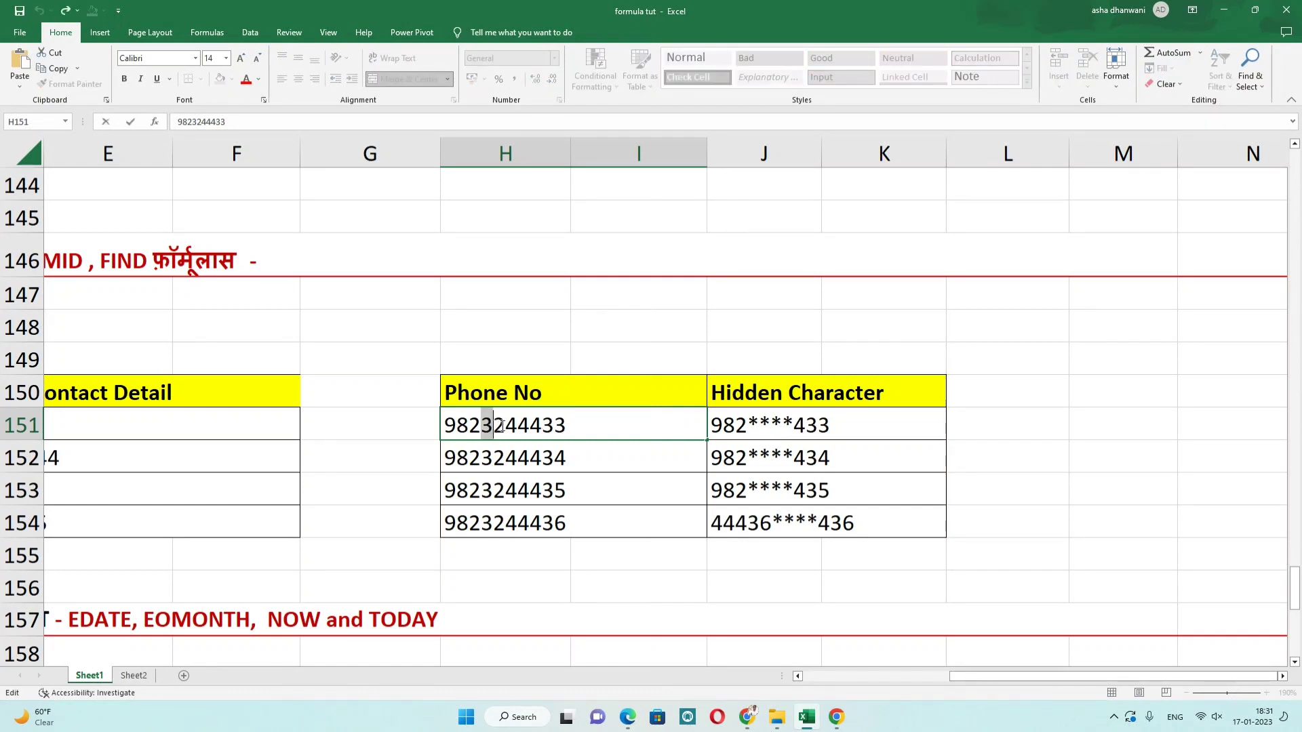
left_click_drag(500, 425, 530, 425)
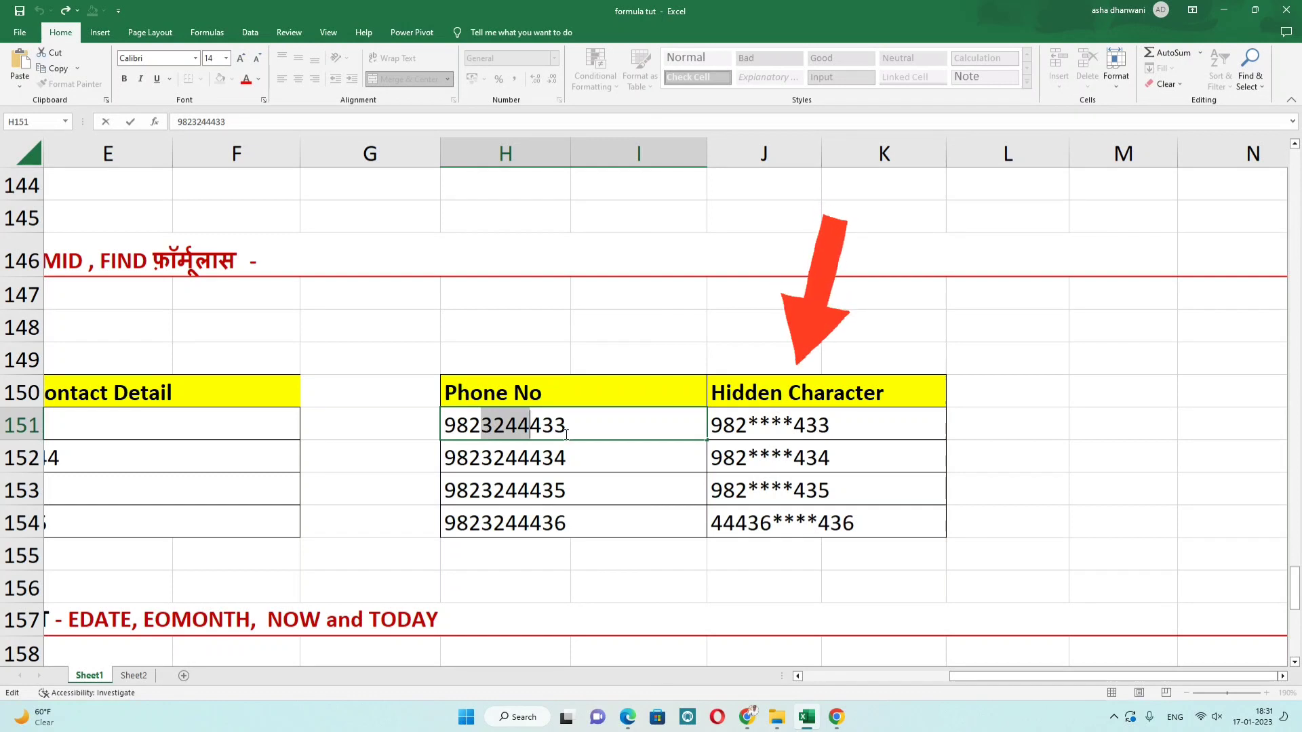
Examine the full Hidden Character formula in J151, from its LEFT part to its RIGHT part, and leave it as is.
left_click(805, 429)
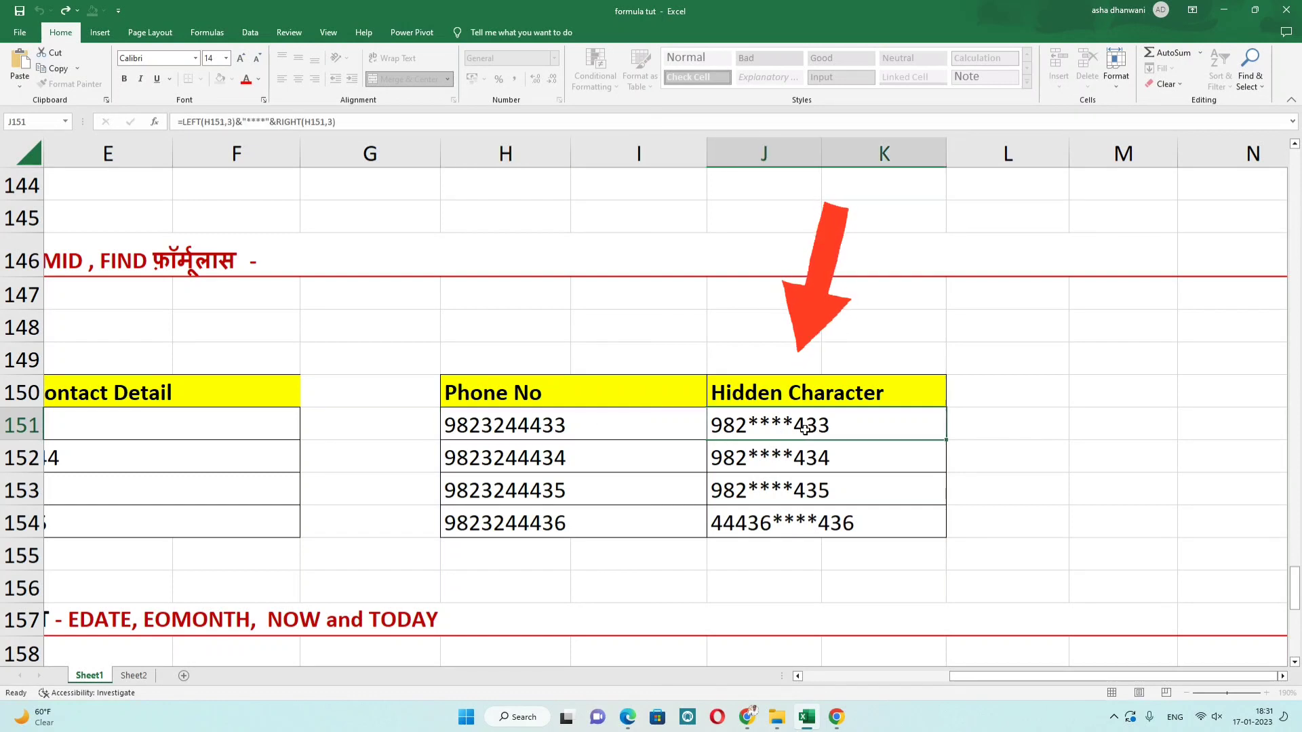
double_click(747, 425)
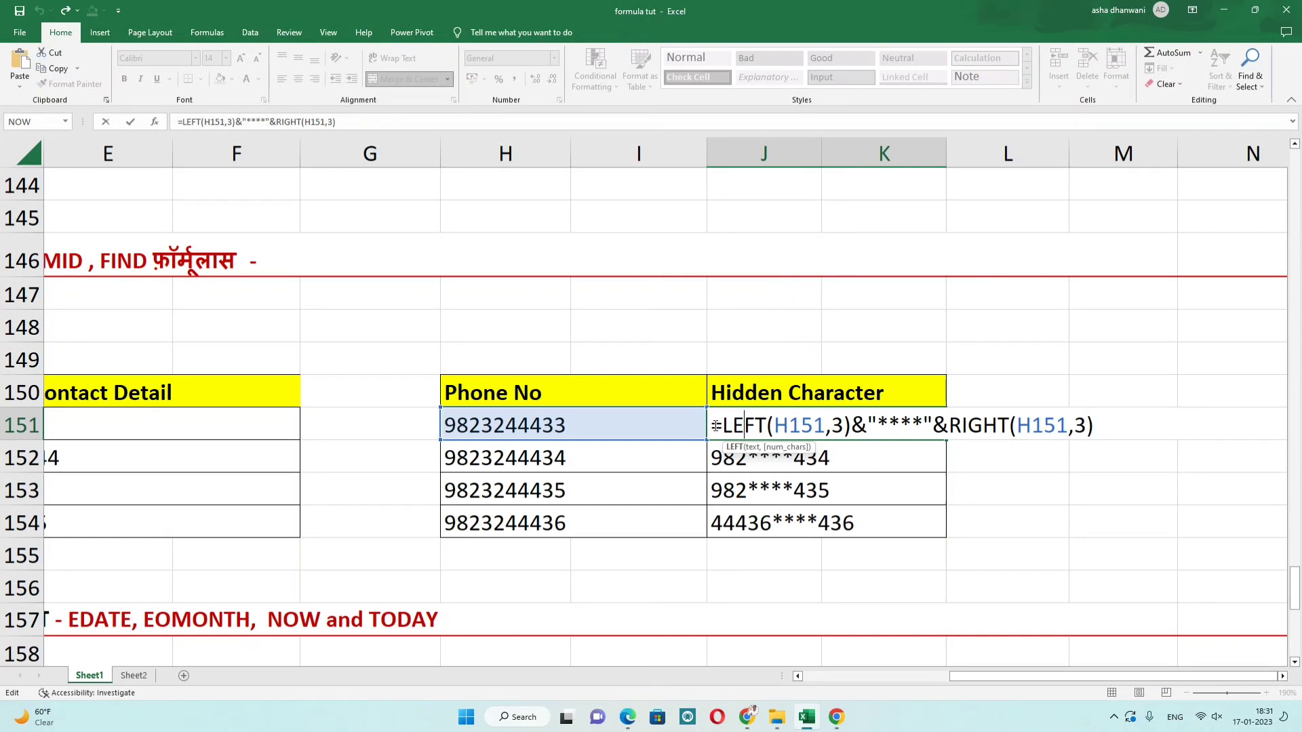
left_click_drag(716, 426, 1003, 426)
left_click_drag(1077, 429, 1099, 428)
key("Escape")
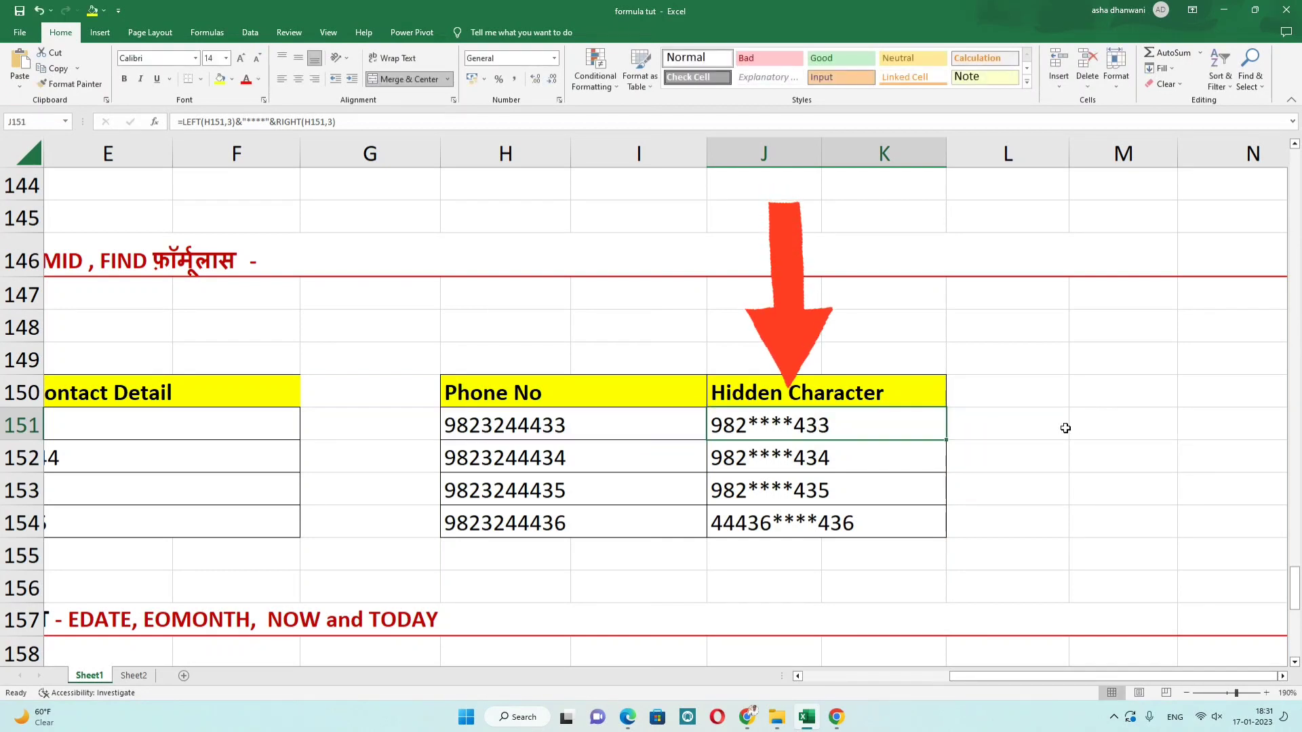
Study the LEFT function, its character count and the quoted asterisks in the J151 formula against the phone number in H151.
double_click(802, 428)
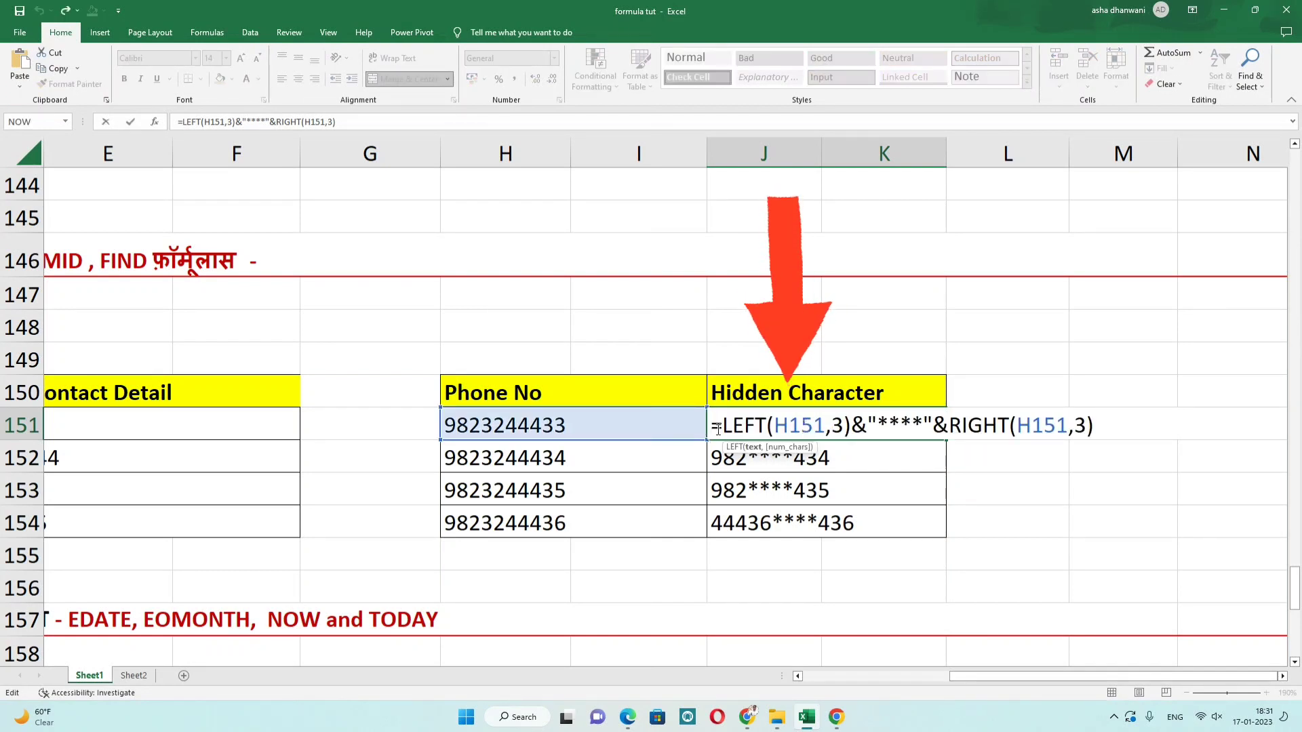
left_click_drag(710, 428, 754, 427)
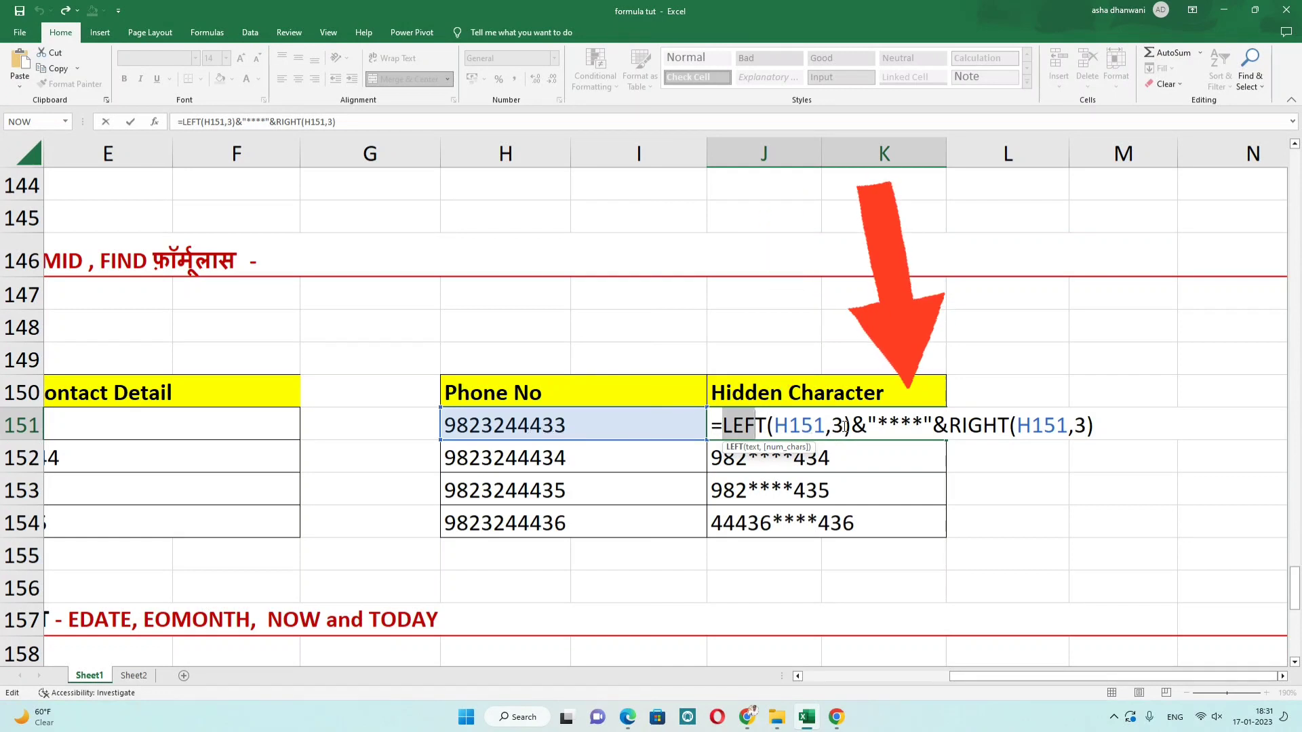
left_click_drag(847, 429, 833, 429)
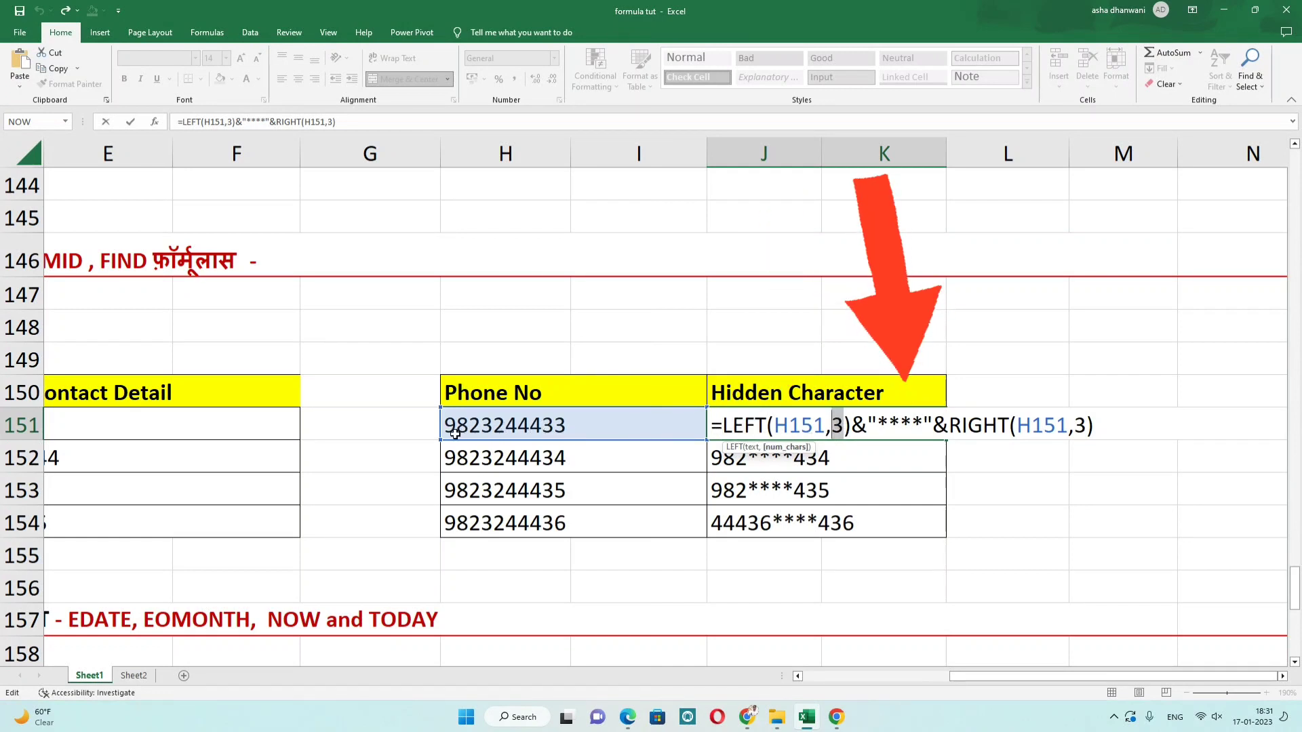
left_click(883, 426)
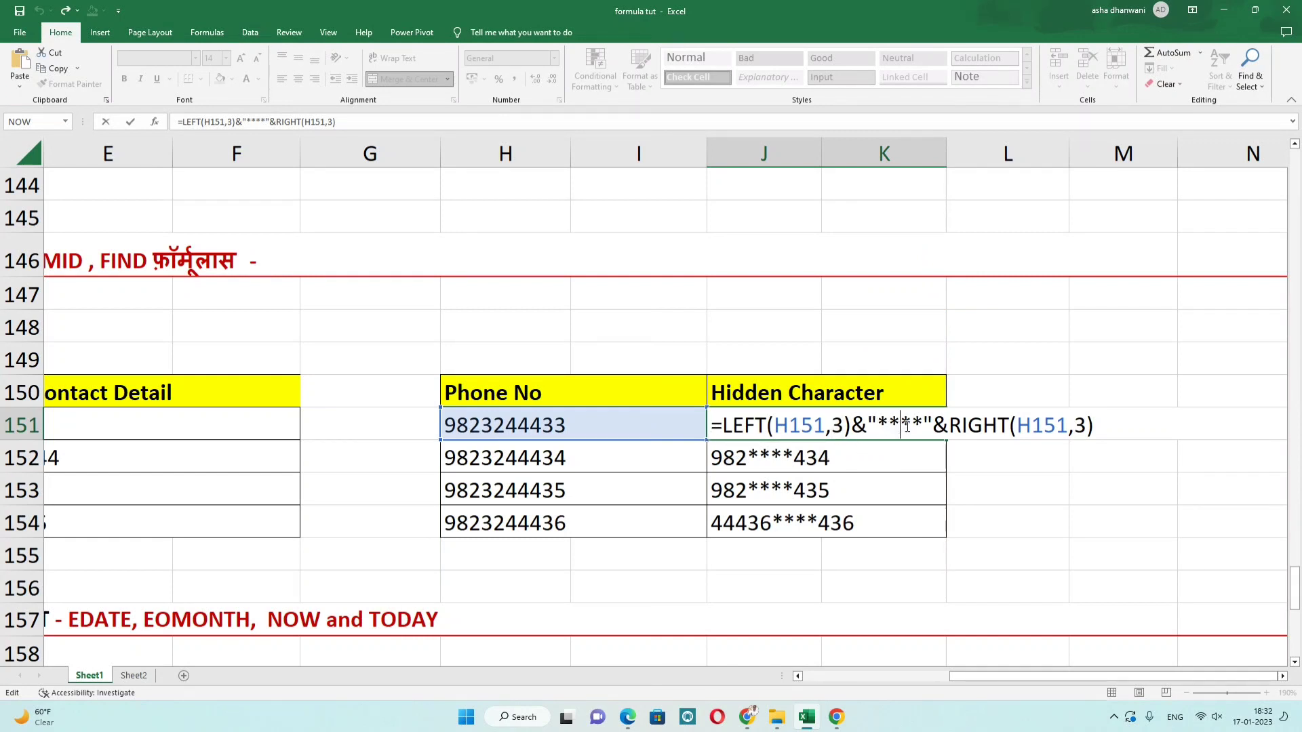
left_click(917, 426)
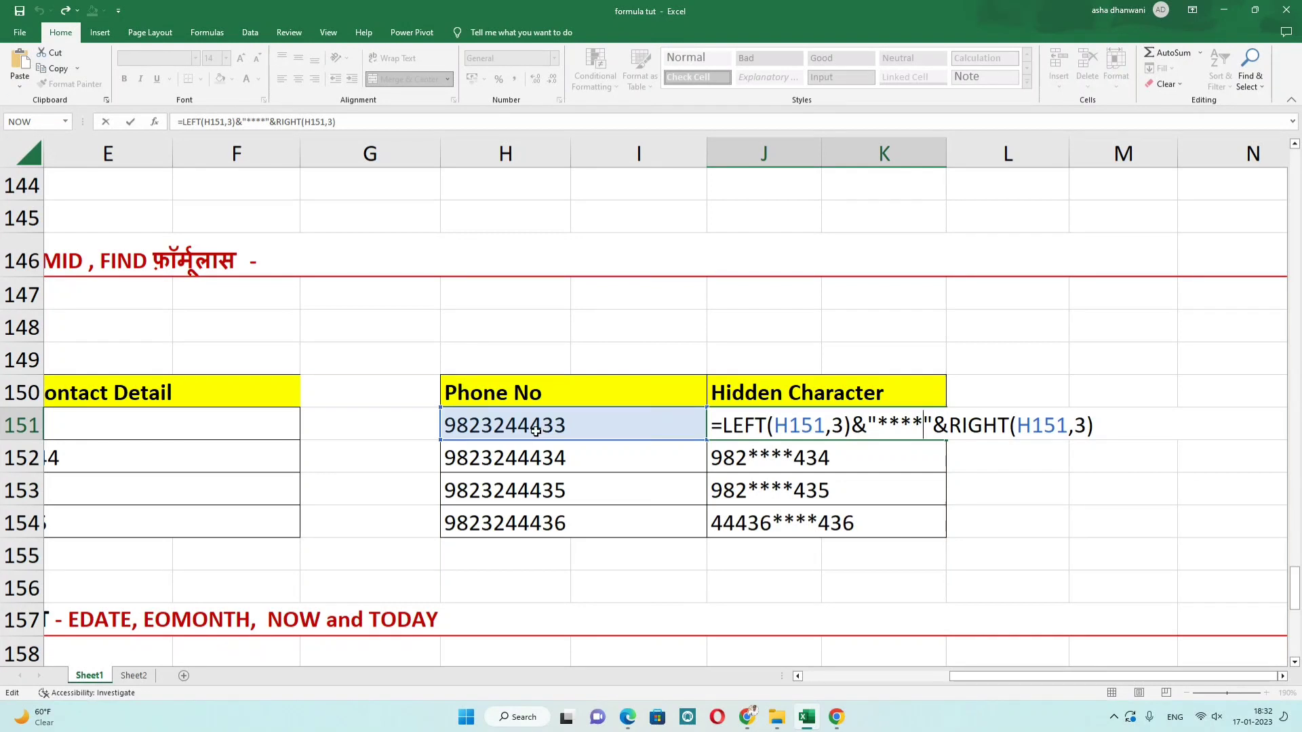
key("Return")
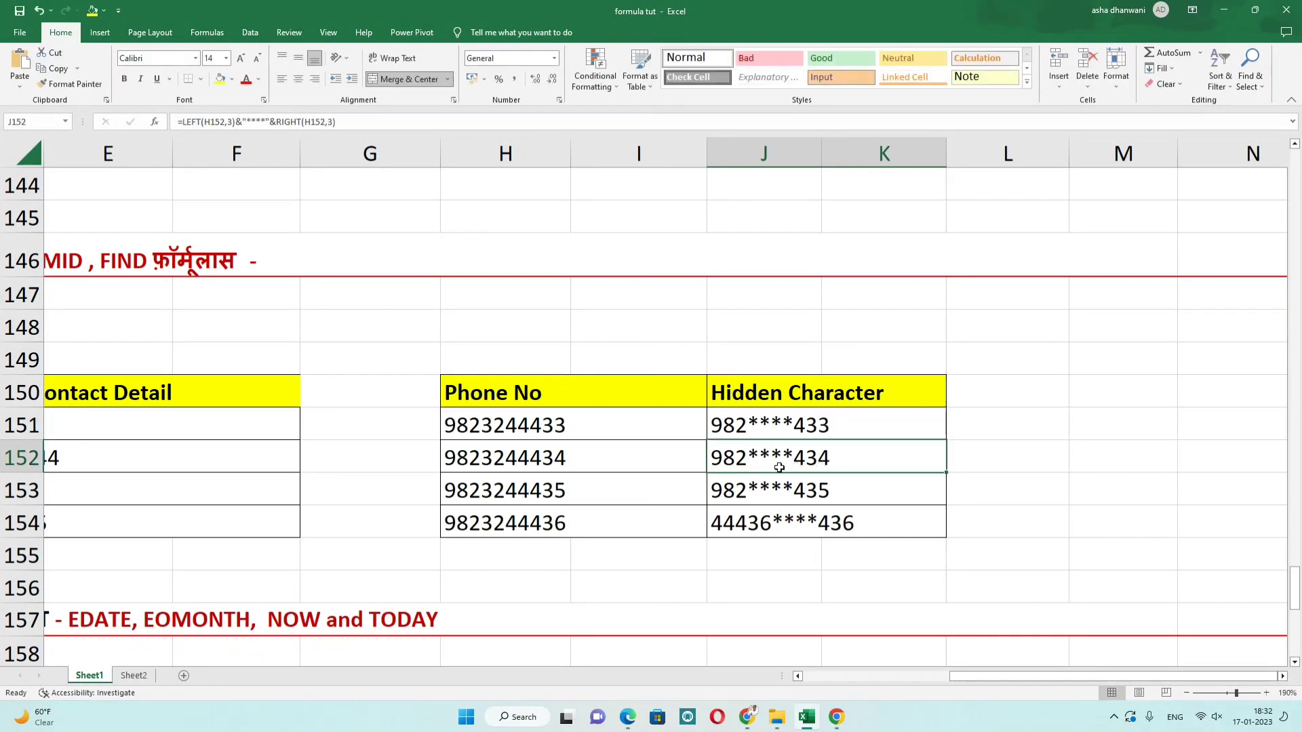
left_click(722, 435)
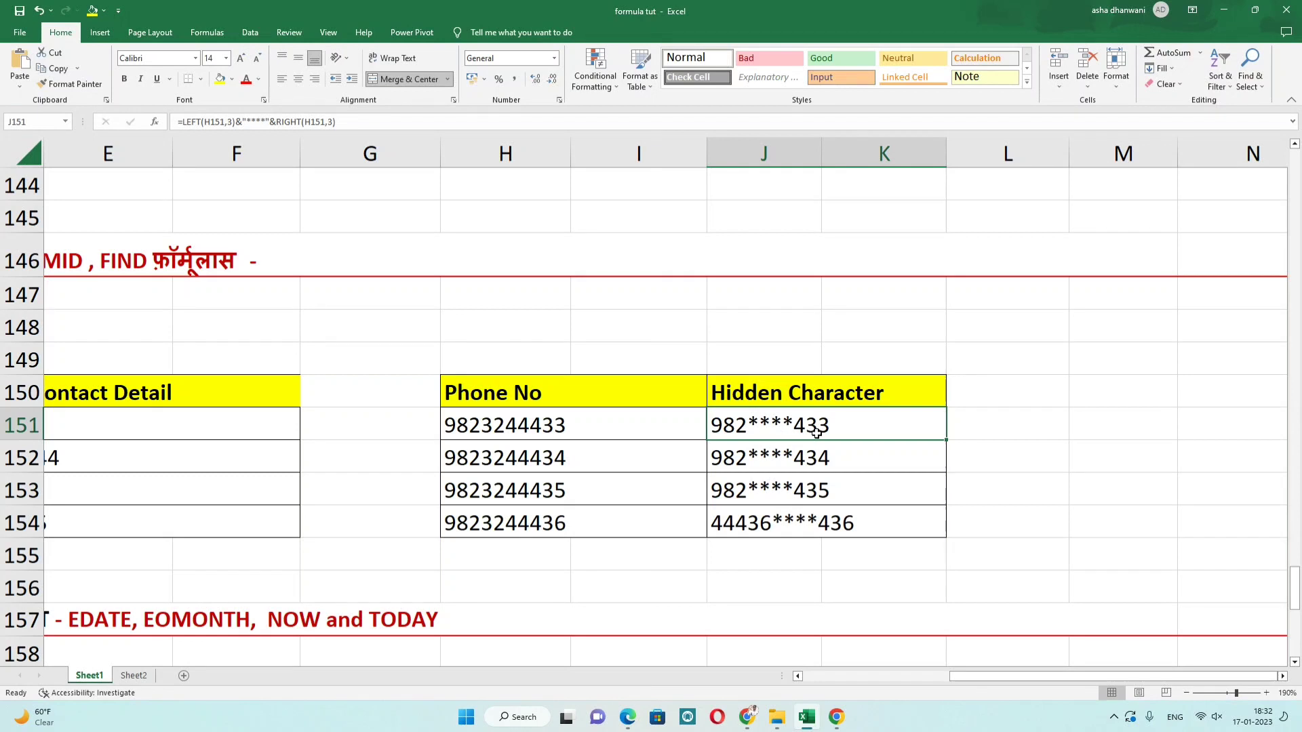
Set the LEFT character count in the J151 formula to 4.
double_click(794, 431)
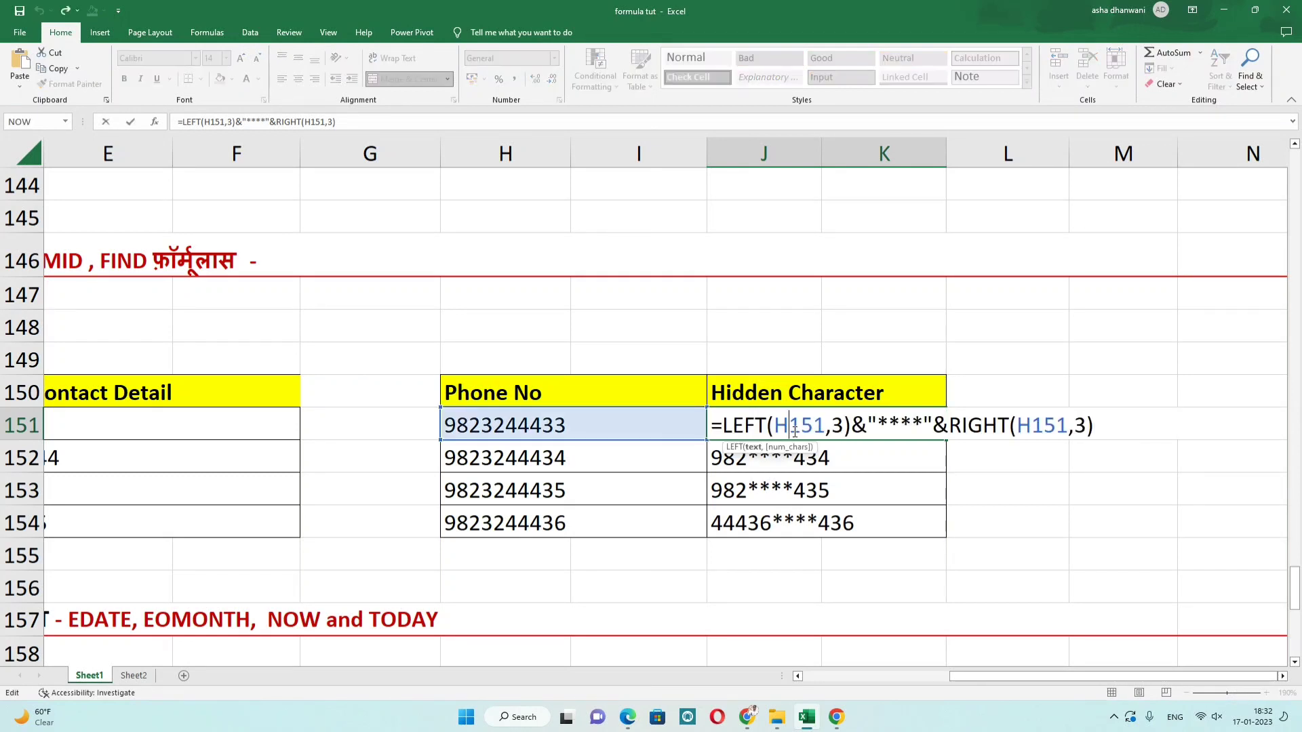
left_click(837, 425)
key("Delete")
type("4")
key("Return")
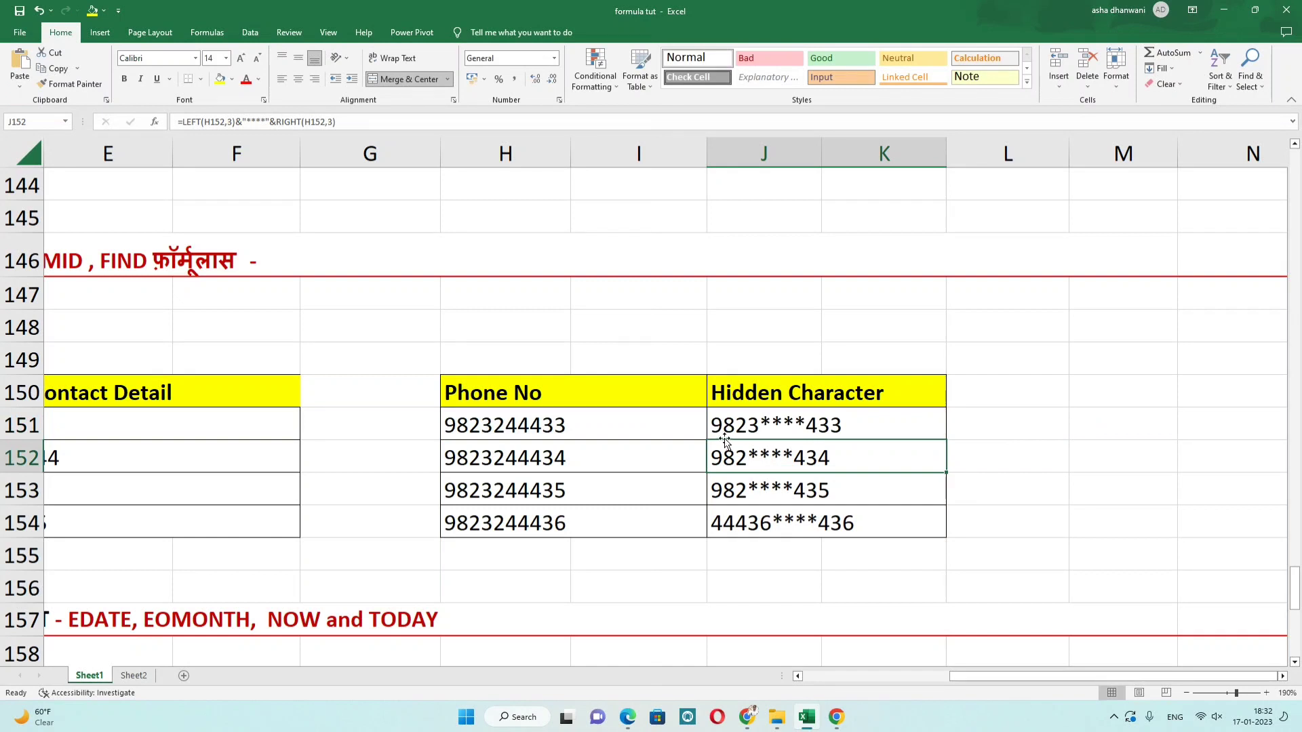
Shorten the asterisk mask in the J151 formula to three asterisks.
double_click(757, 435)
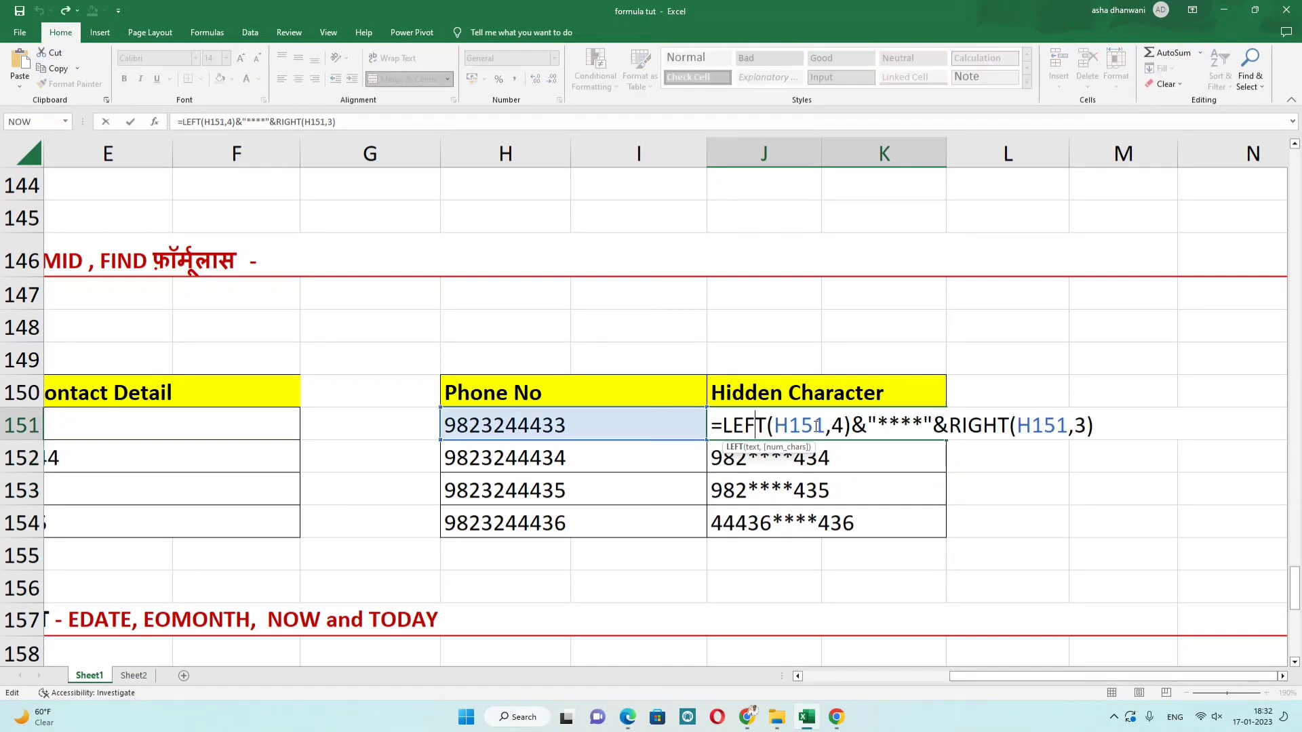
left_click(885, 425)
key("Delete")
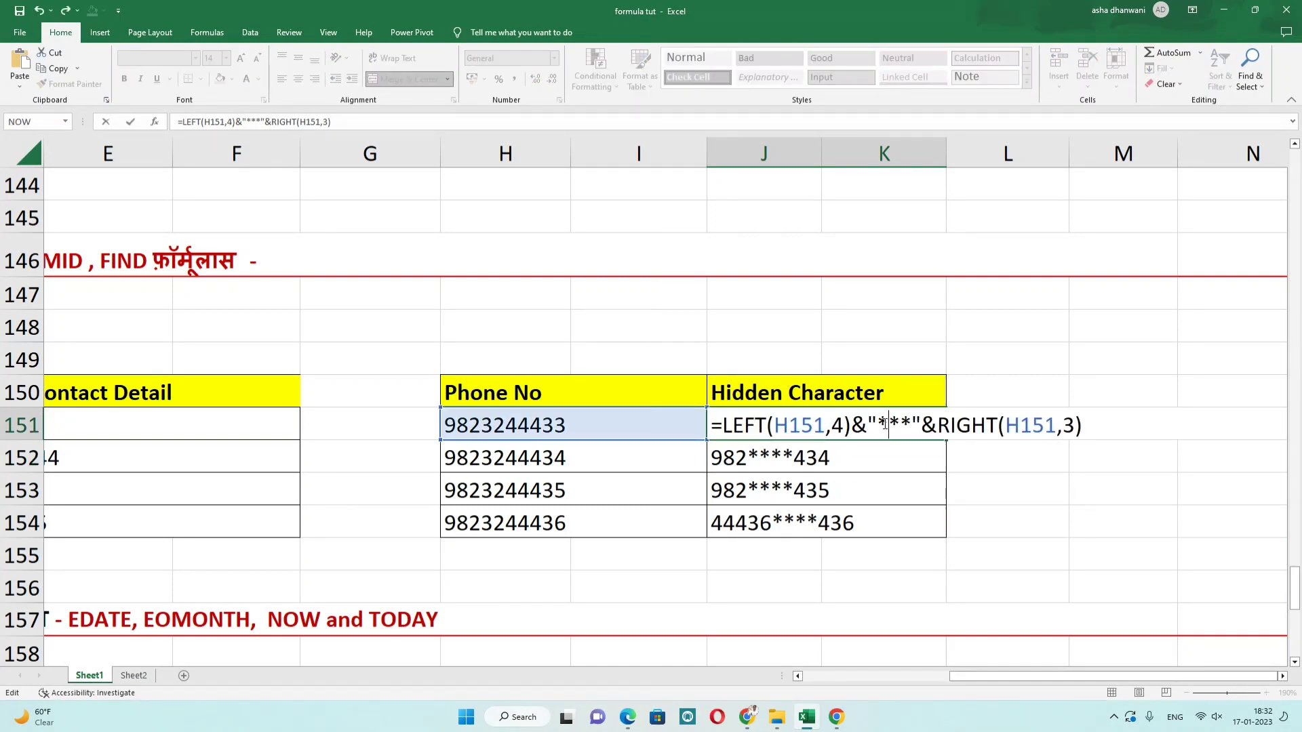
key("Return")
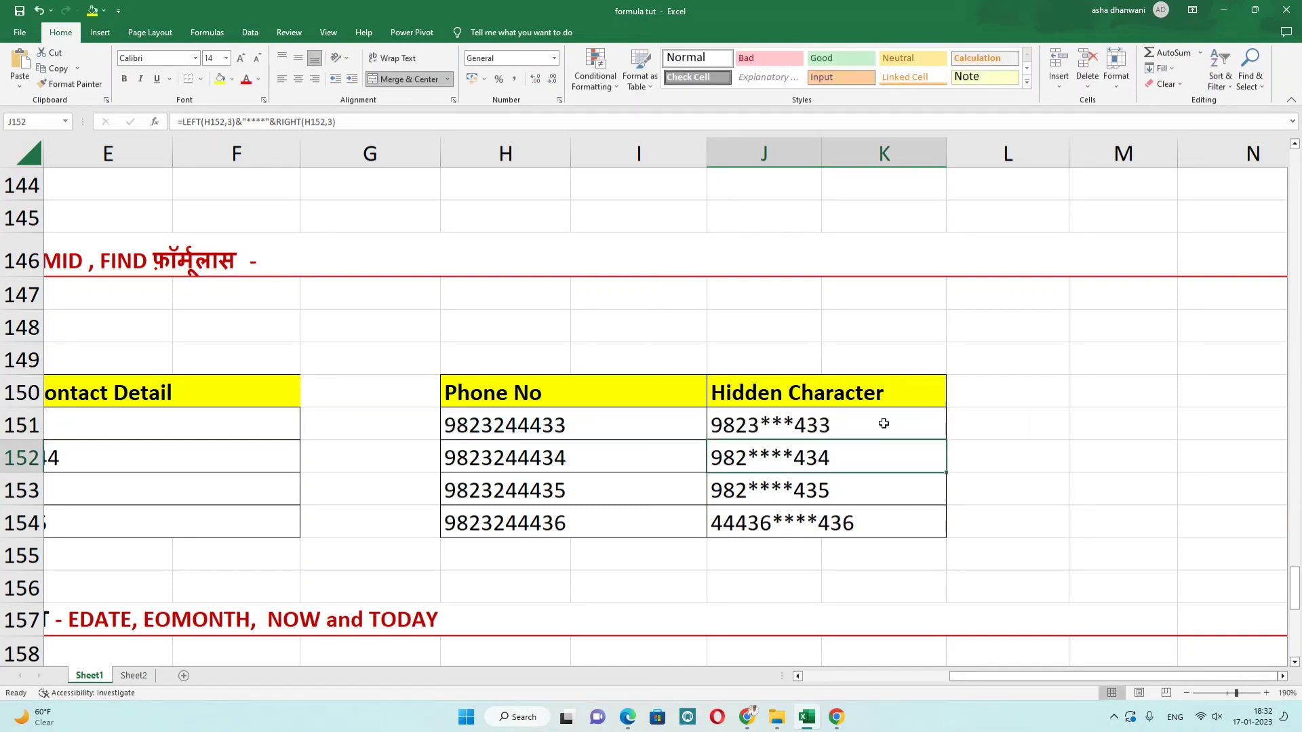
Set the RIGHT character count in the J151 formula to 2 and inspect the masked number.
double_click(799, 427)
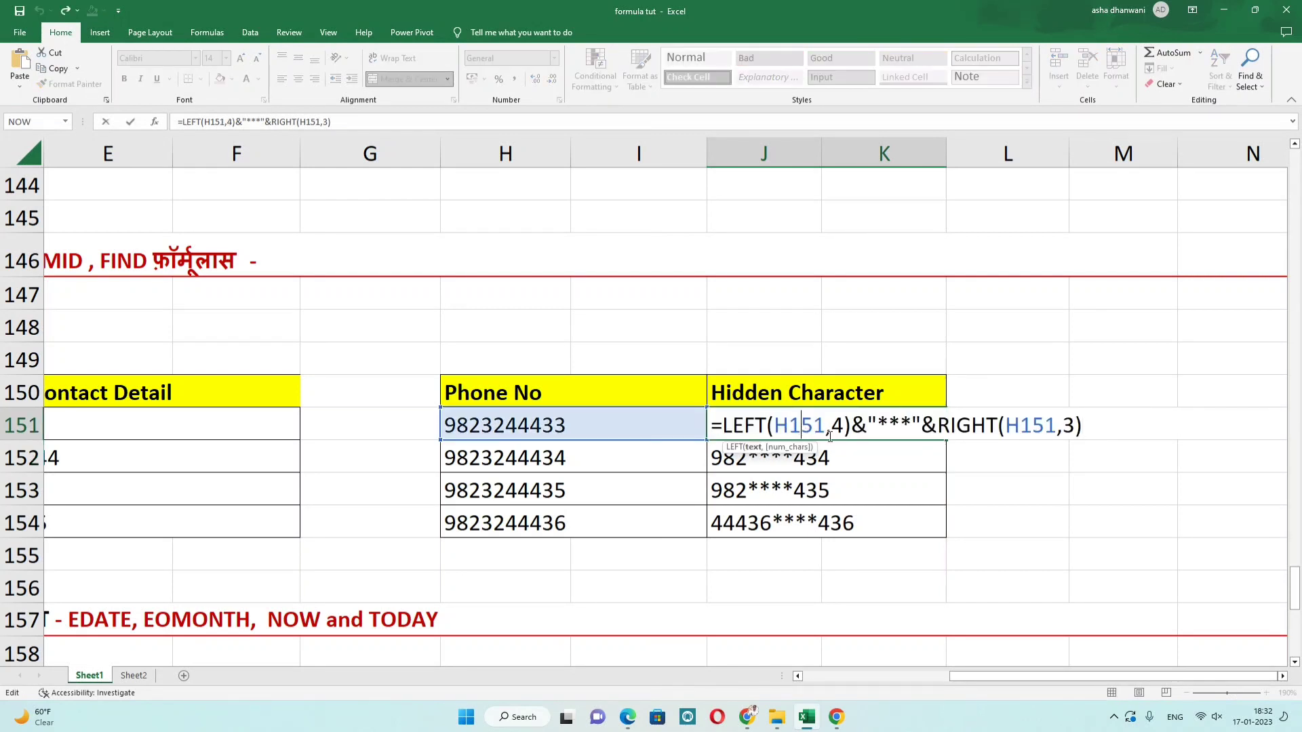
left_click(1066, 426)
key("BackSpace")
type("2")
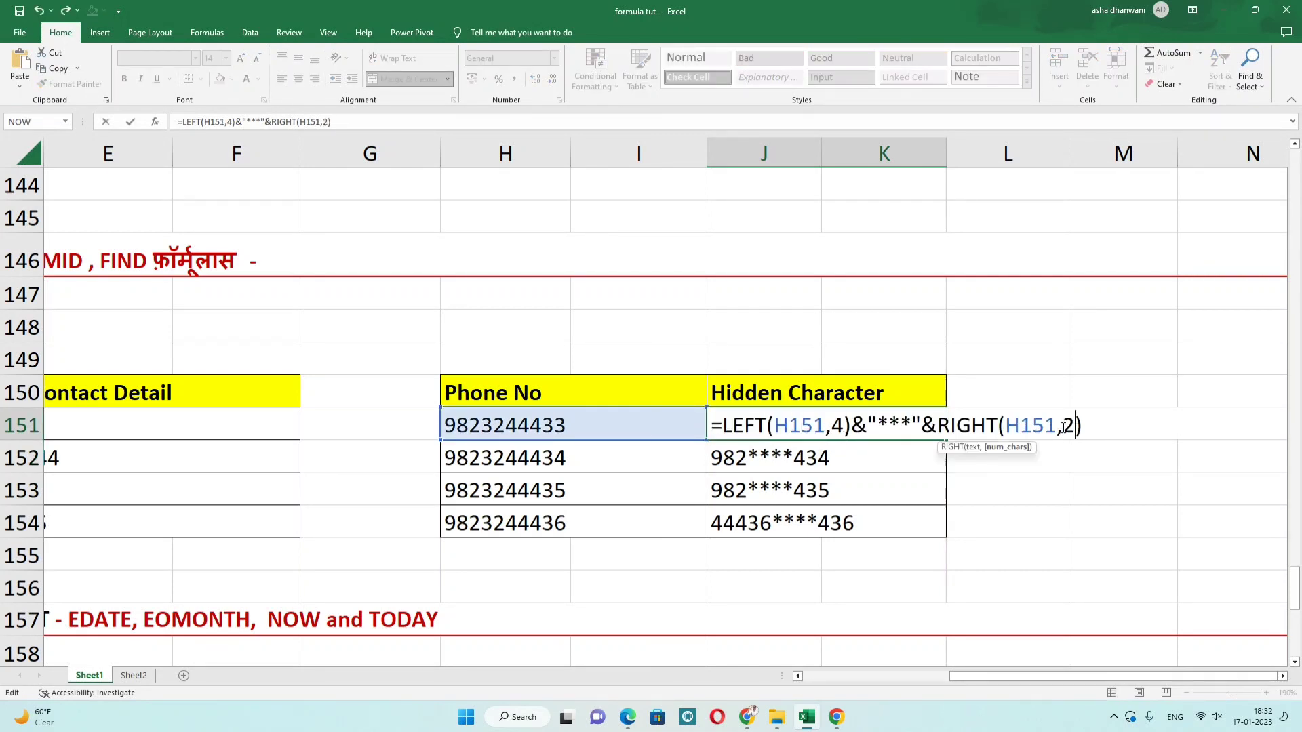
key("Return")
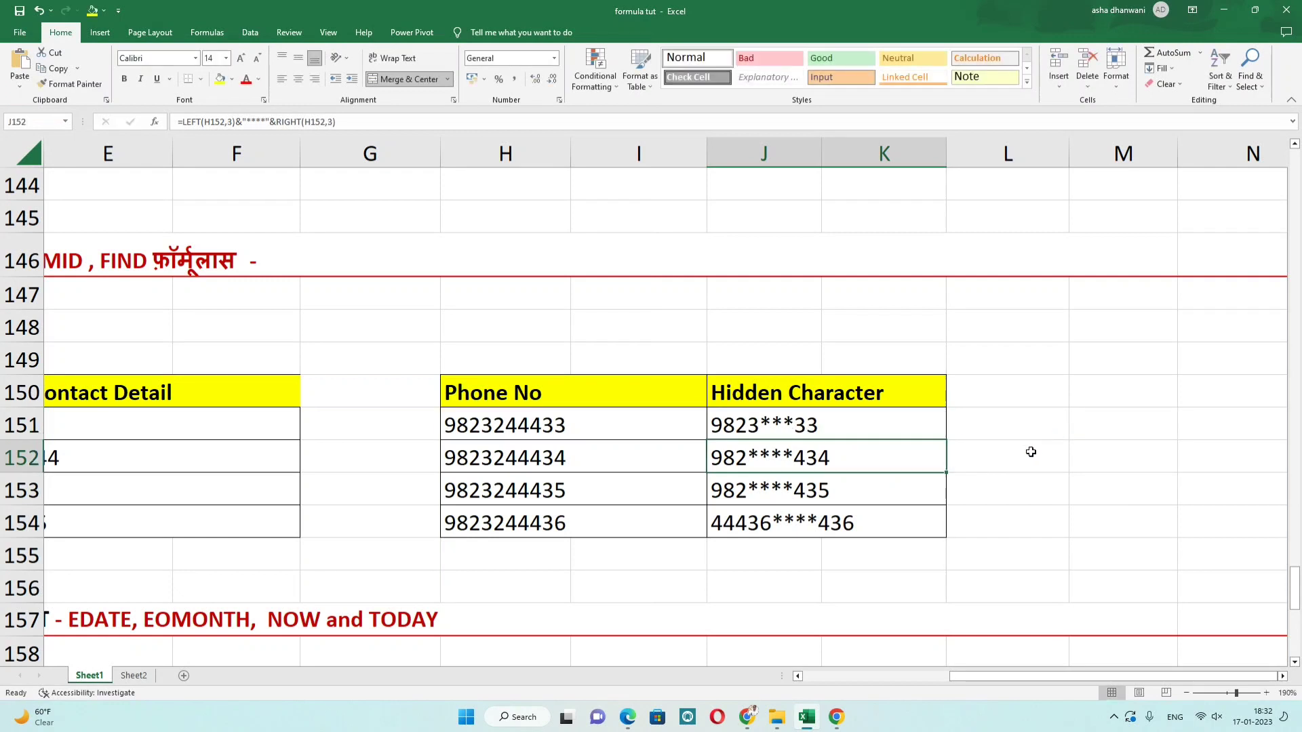
left_click(759, 425)
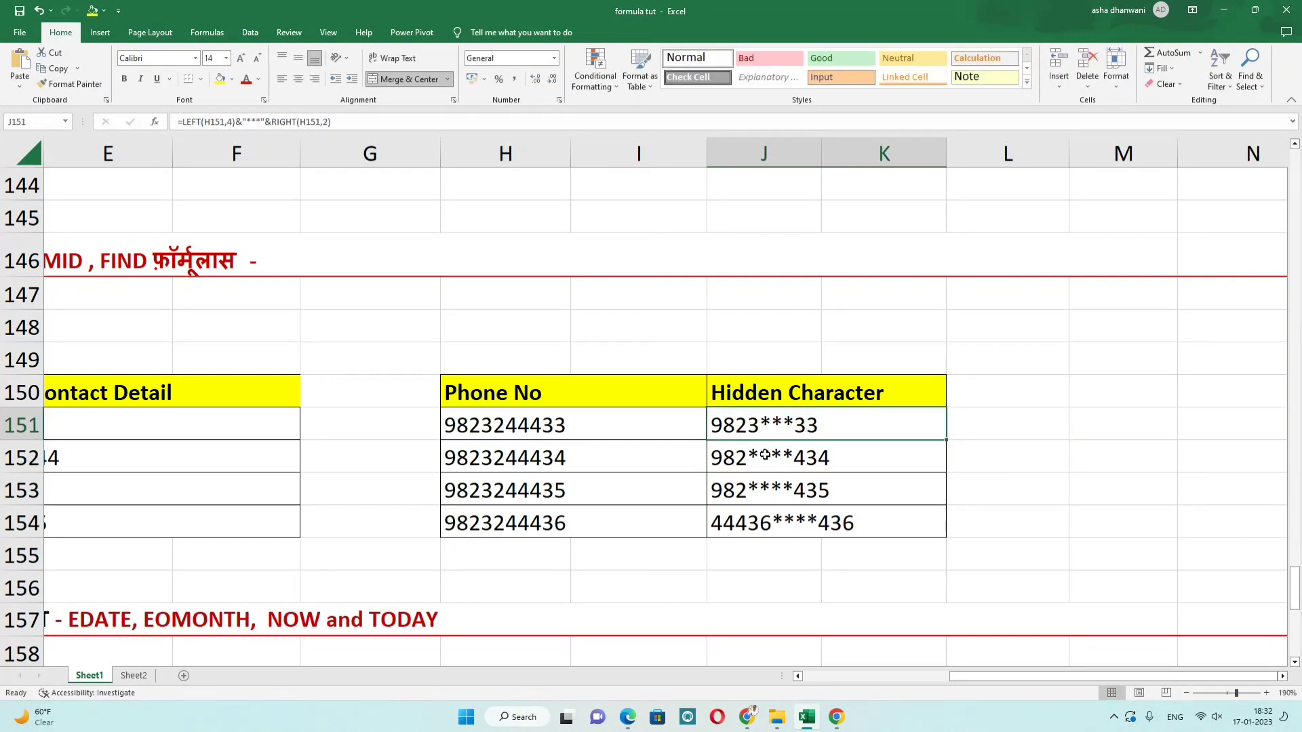
Check the remaining Hidden Character cells J152 and J154, and return to the Contact Detail table in section 10.
left_click(764, 455)
left_click(763, 509)
left_click(349, 460)
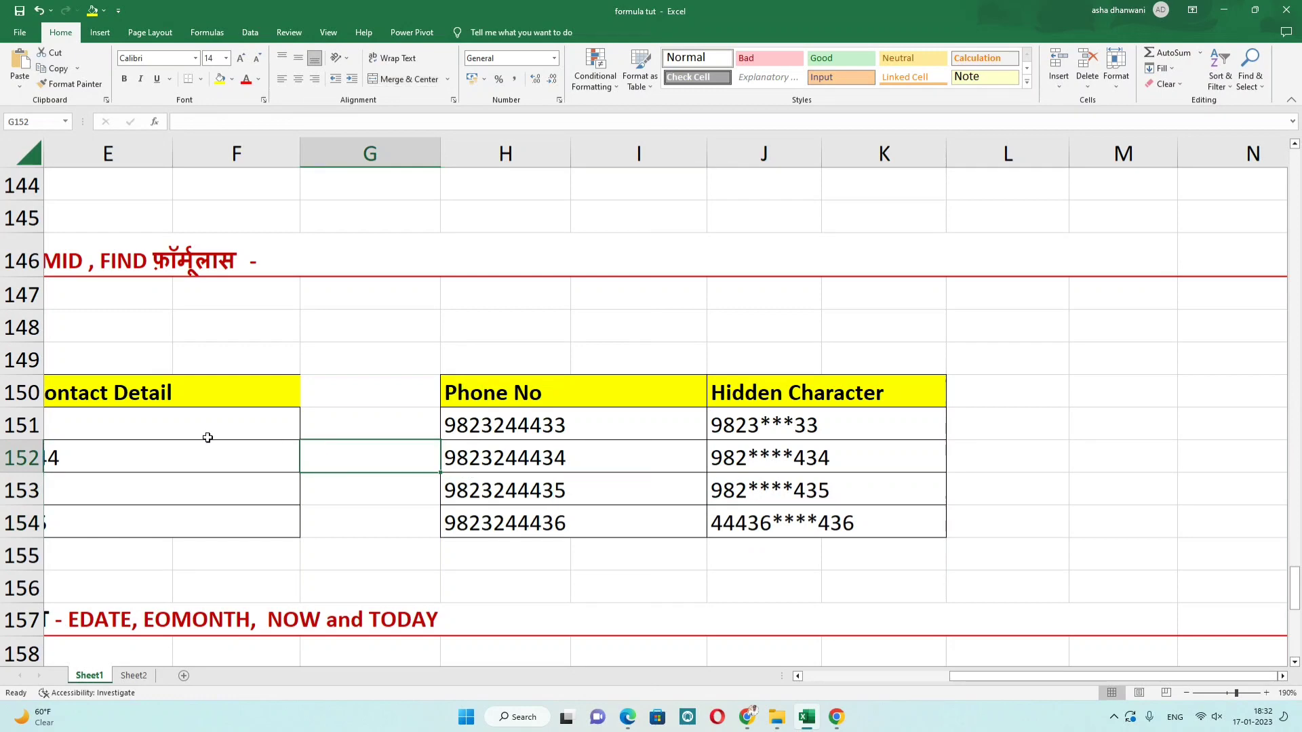
left_click(153, 436)
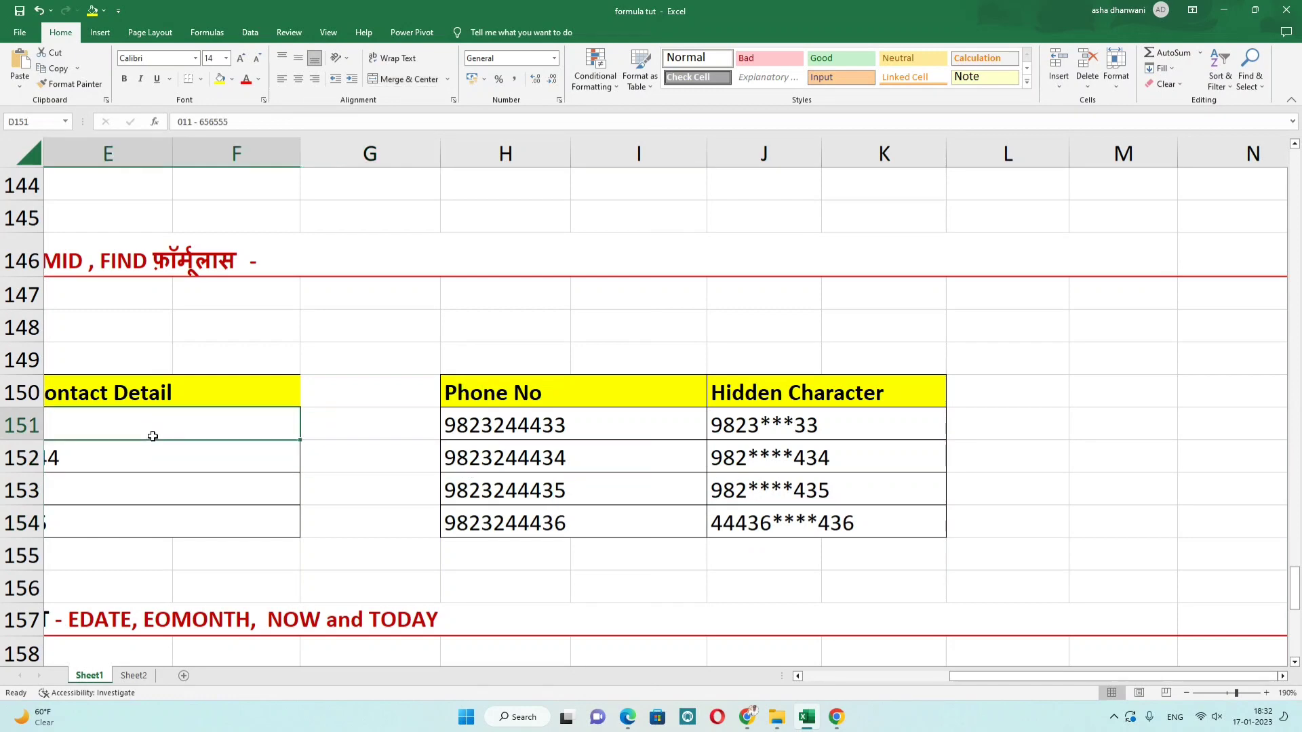
left_click(112, 262)
key("Left")
key("Left")
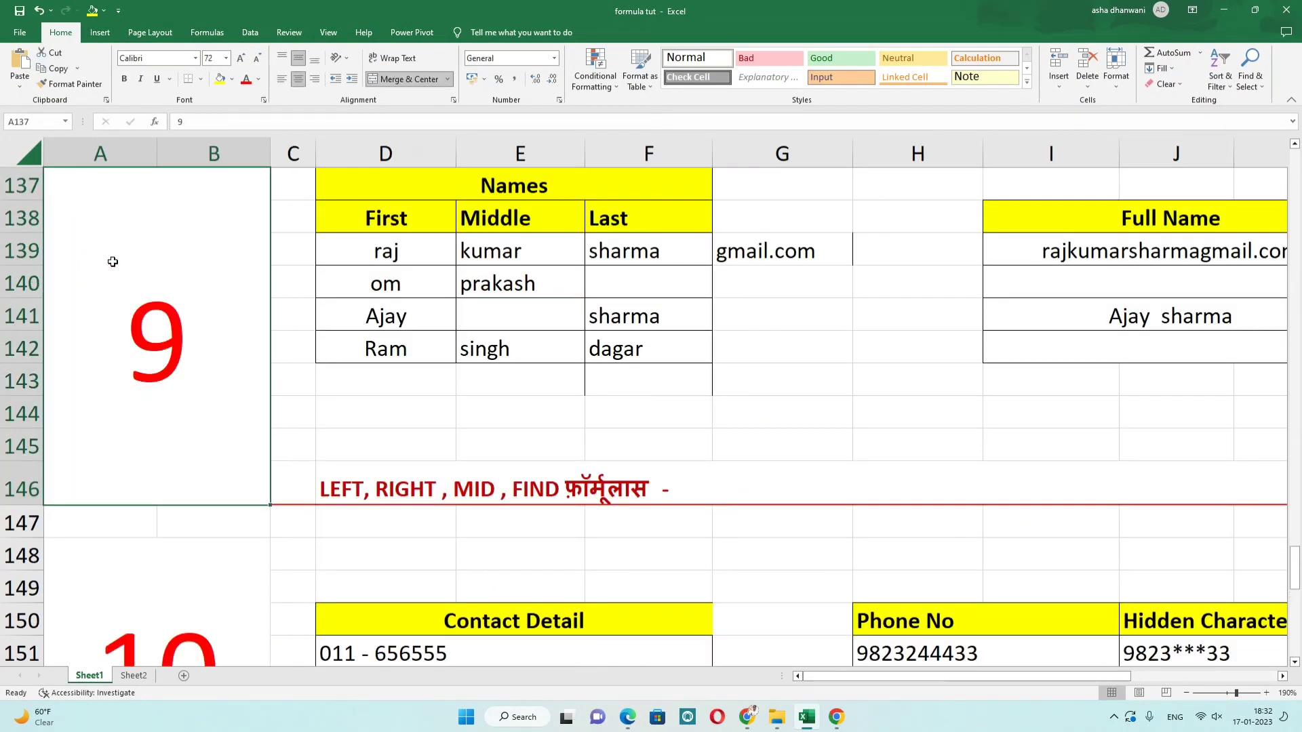
scroll(330, 467, "down", 2)
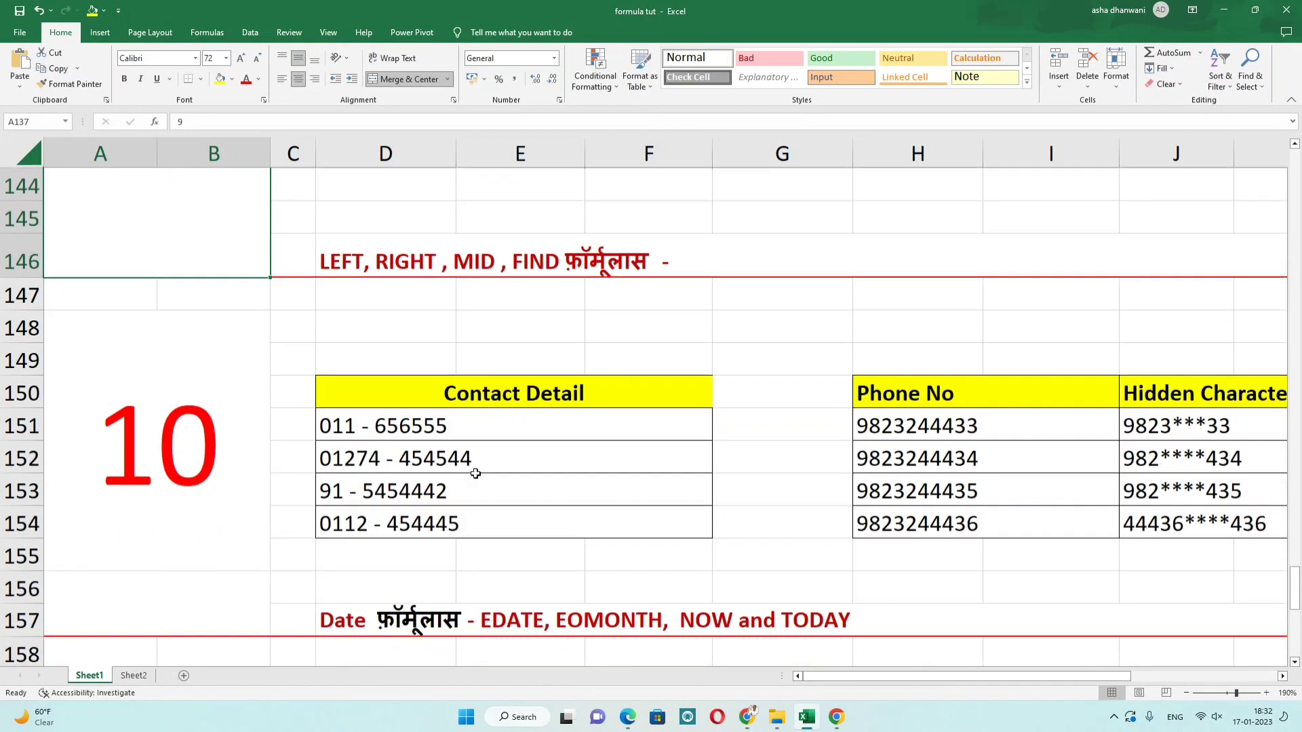
left_click(487, 421)
Review the section 11 Dates tables and the EDATE, EOMONTH, NOW and TODAY heading in D157.
scroll(486, 416, "down", 5)
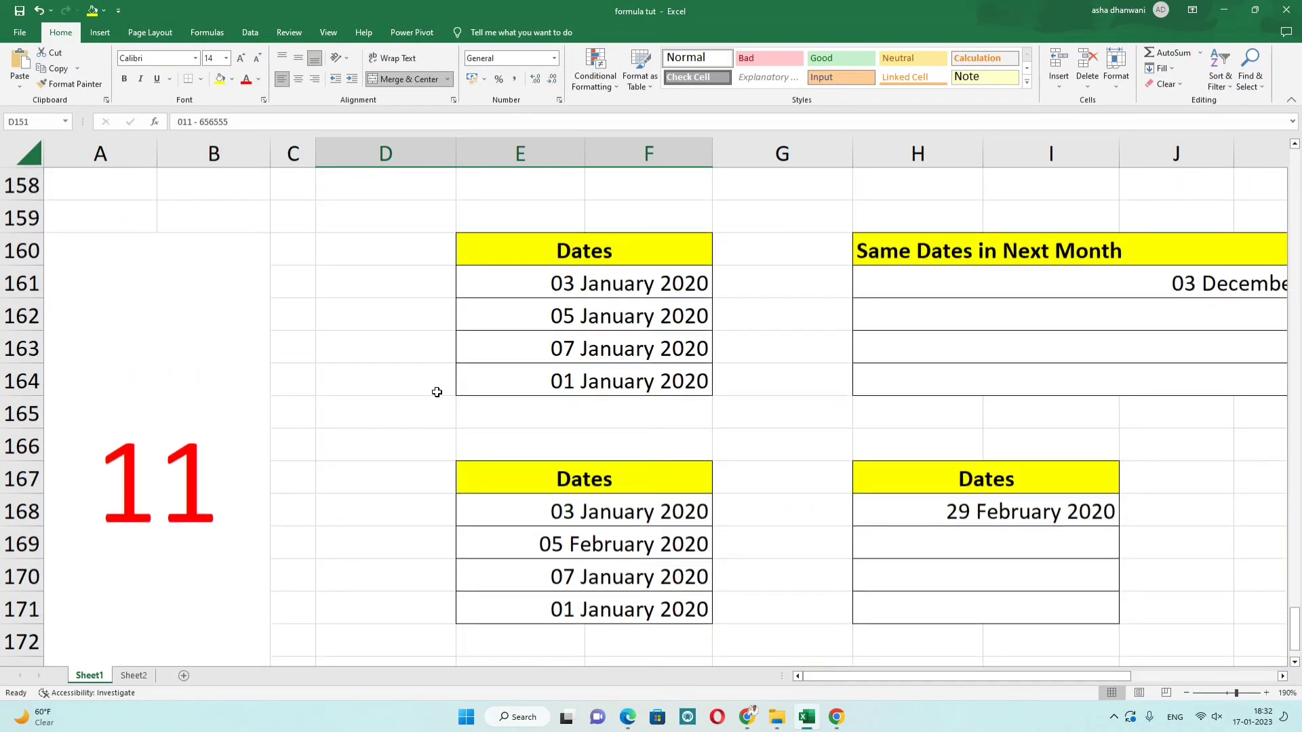
left_click(590, 324)
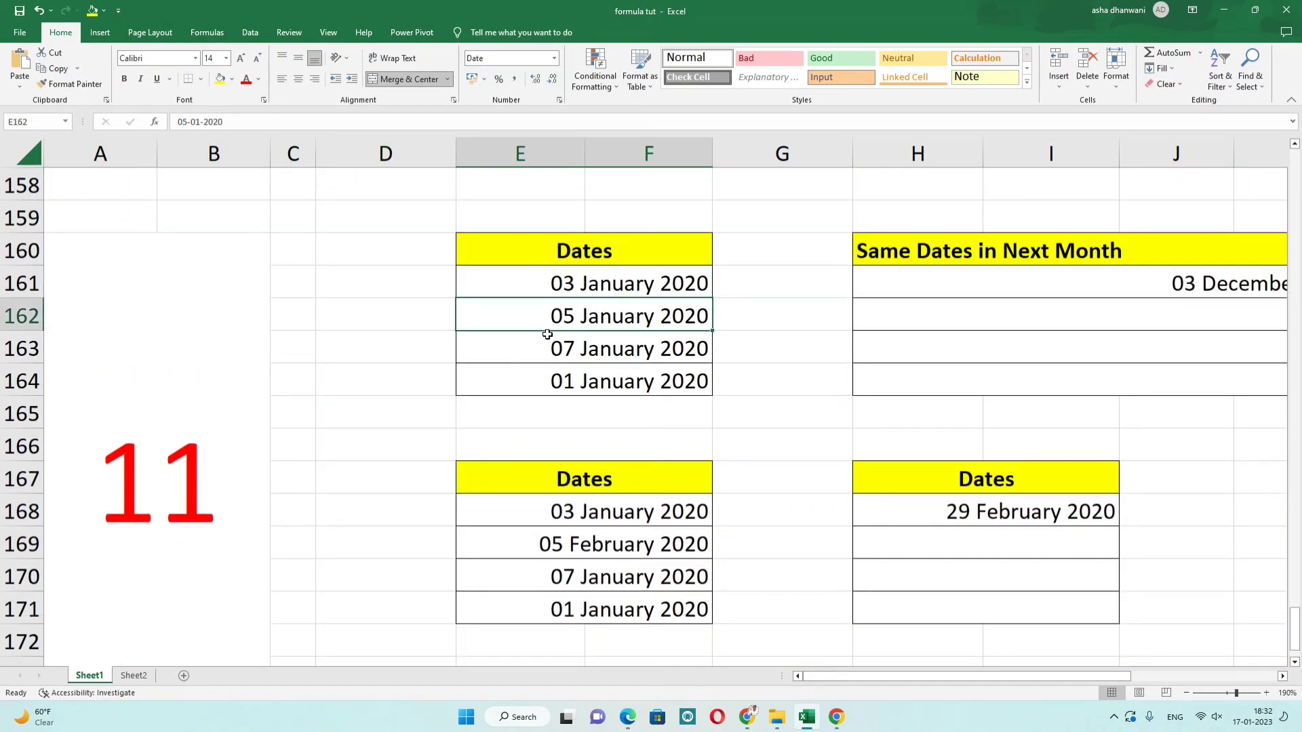
scroll(552, 346, "up", 2)
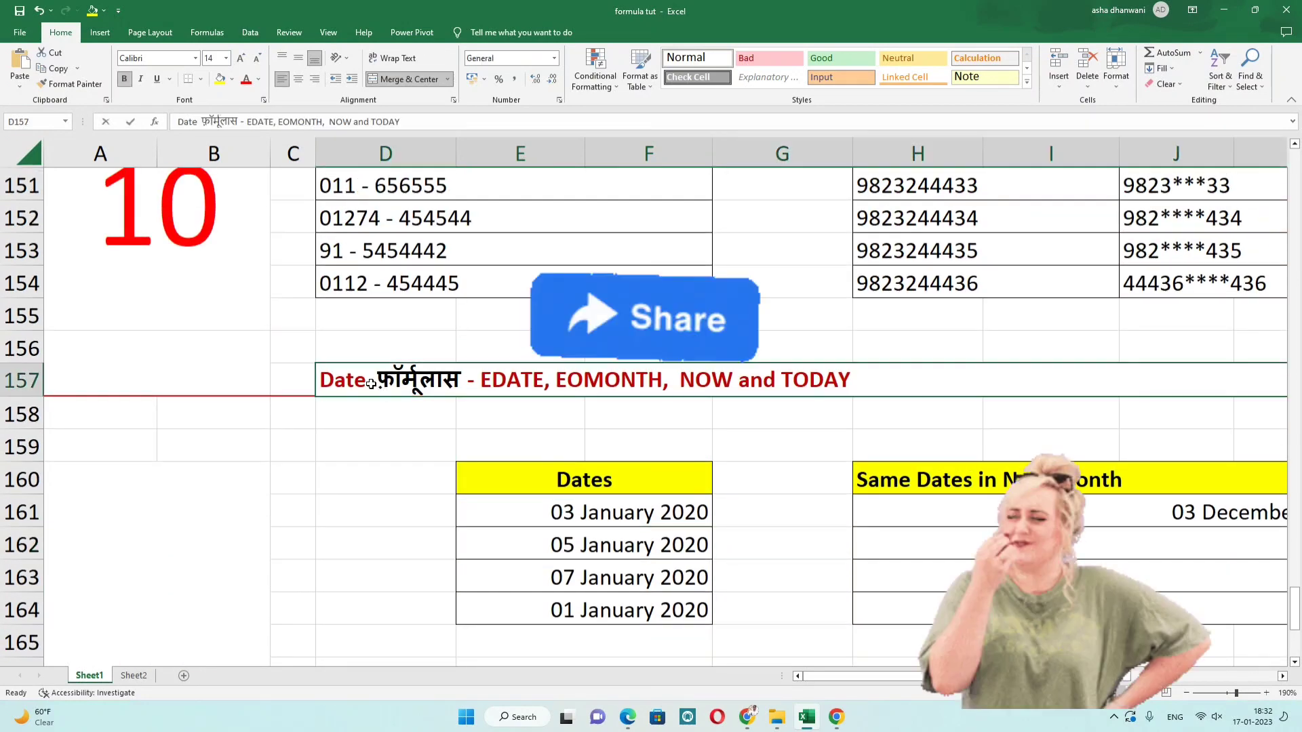
double_click(371, 385)
double_click(506, 380)
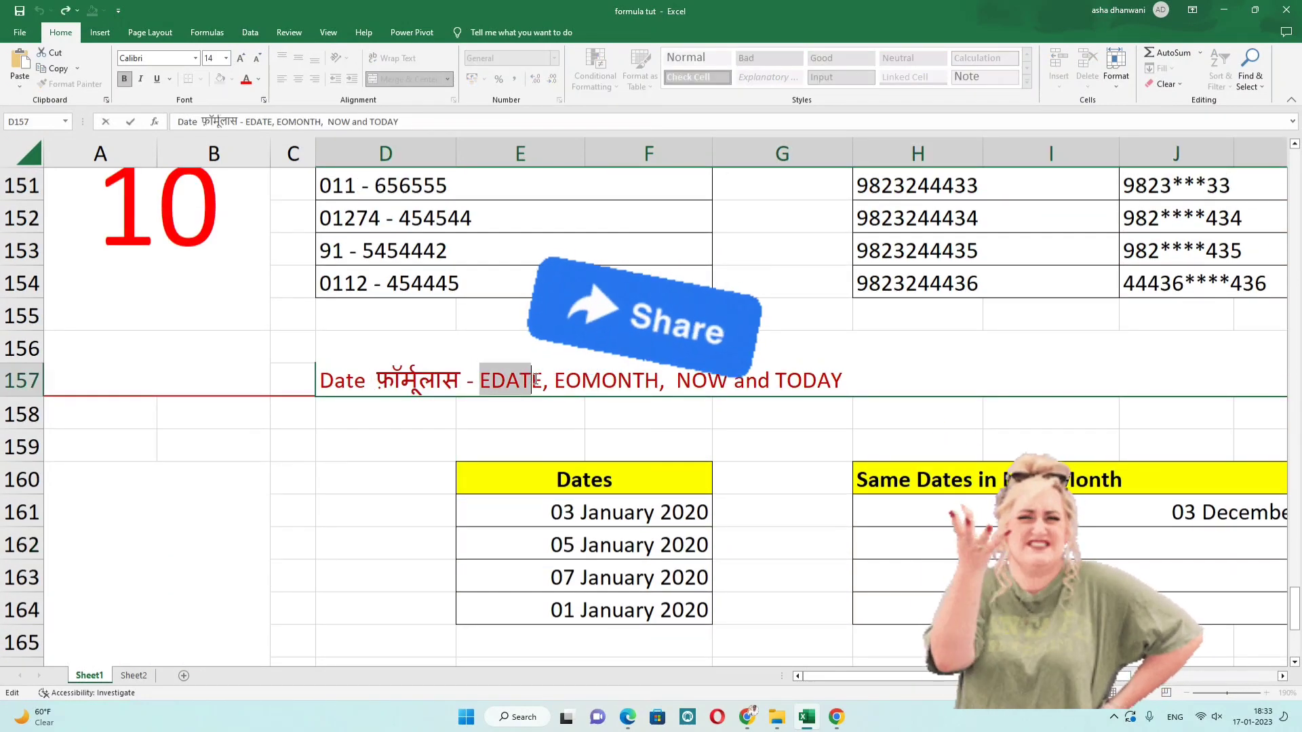
left_click_drag(550, 380, 817, 381)
left_click(741, 482)
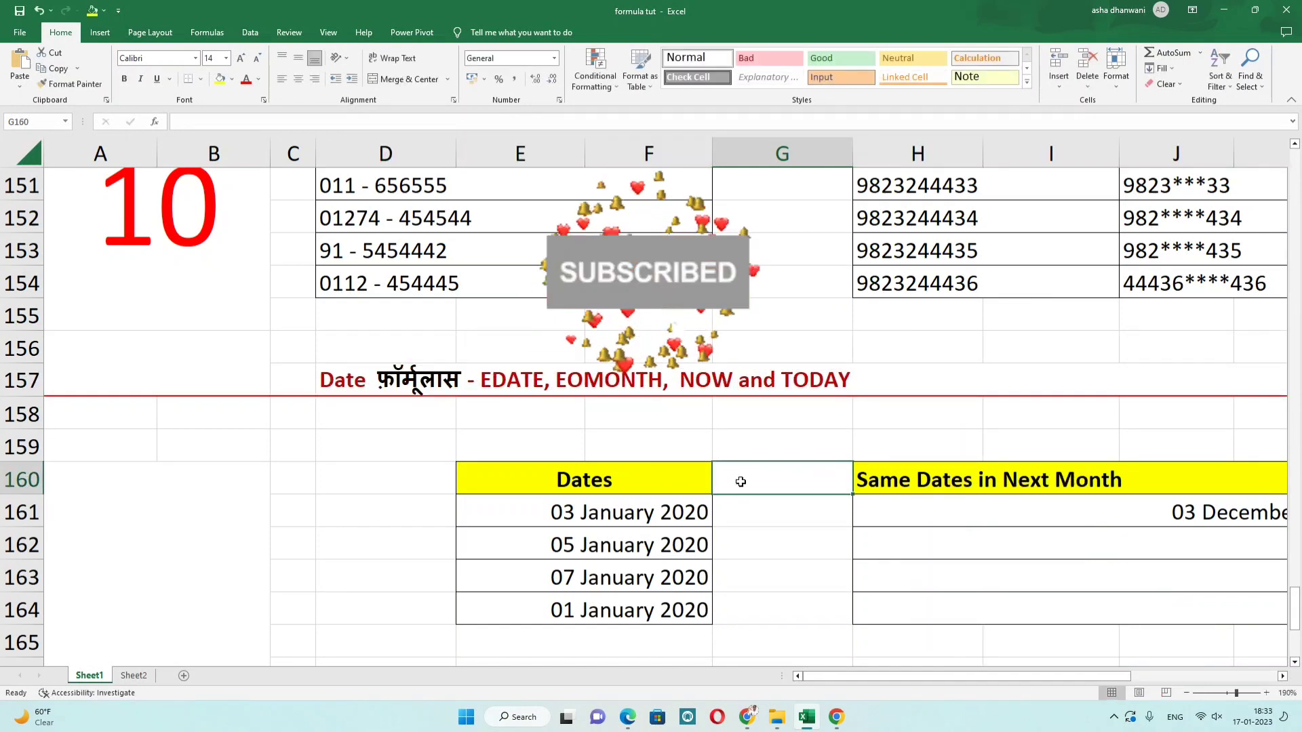